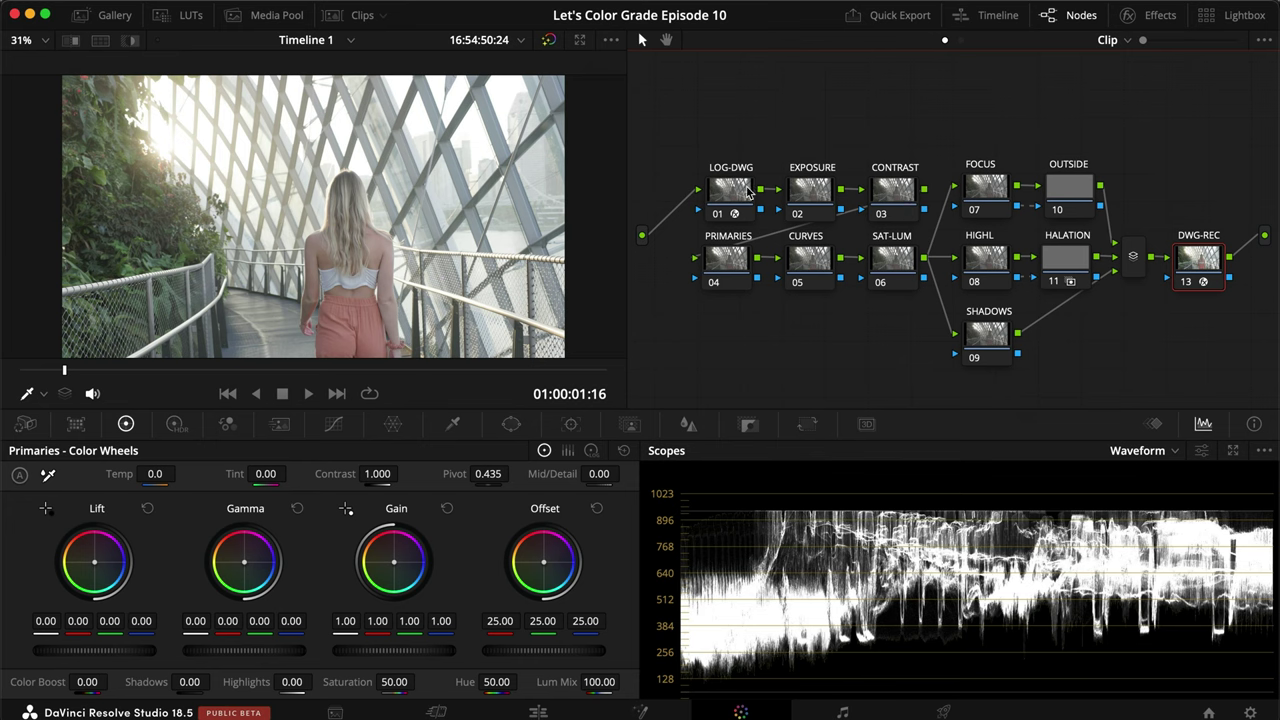
Step: Review the Color Space Transform settings on the LOG-DWG and DWG-REC nodes
left_click(725, 192)
left_click(1126, 18)
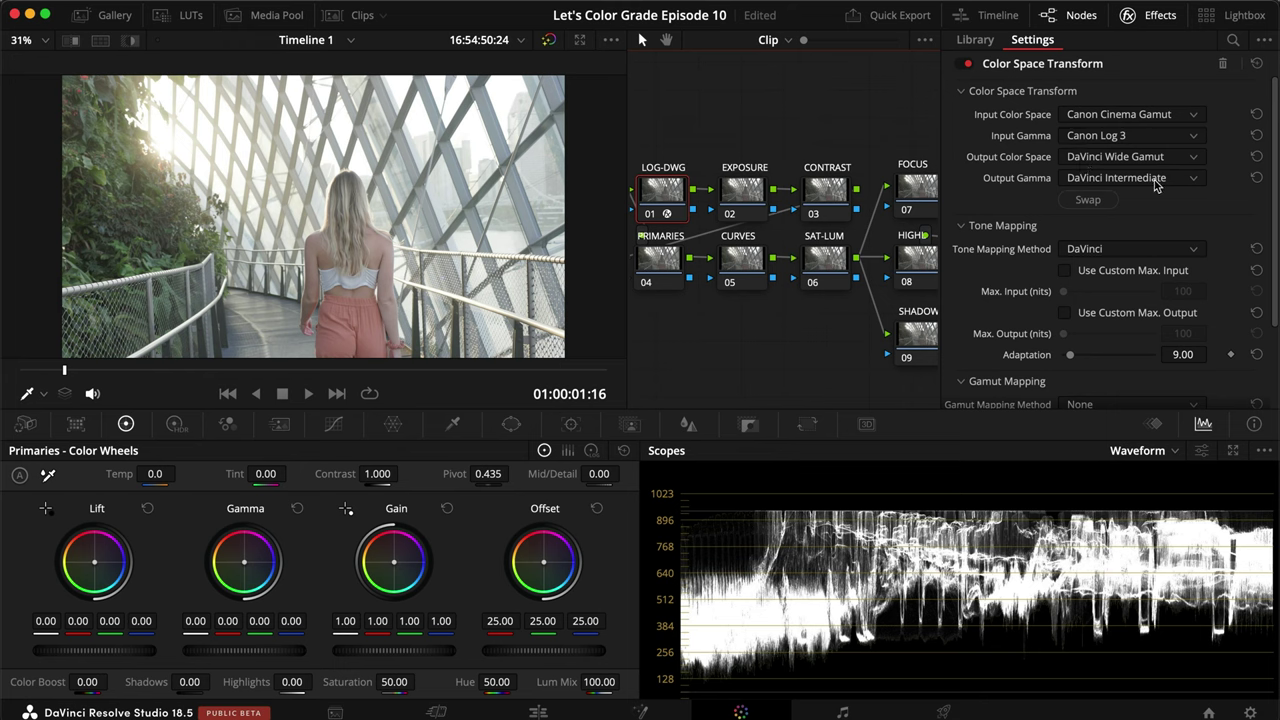
left_click(1150, 17)
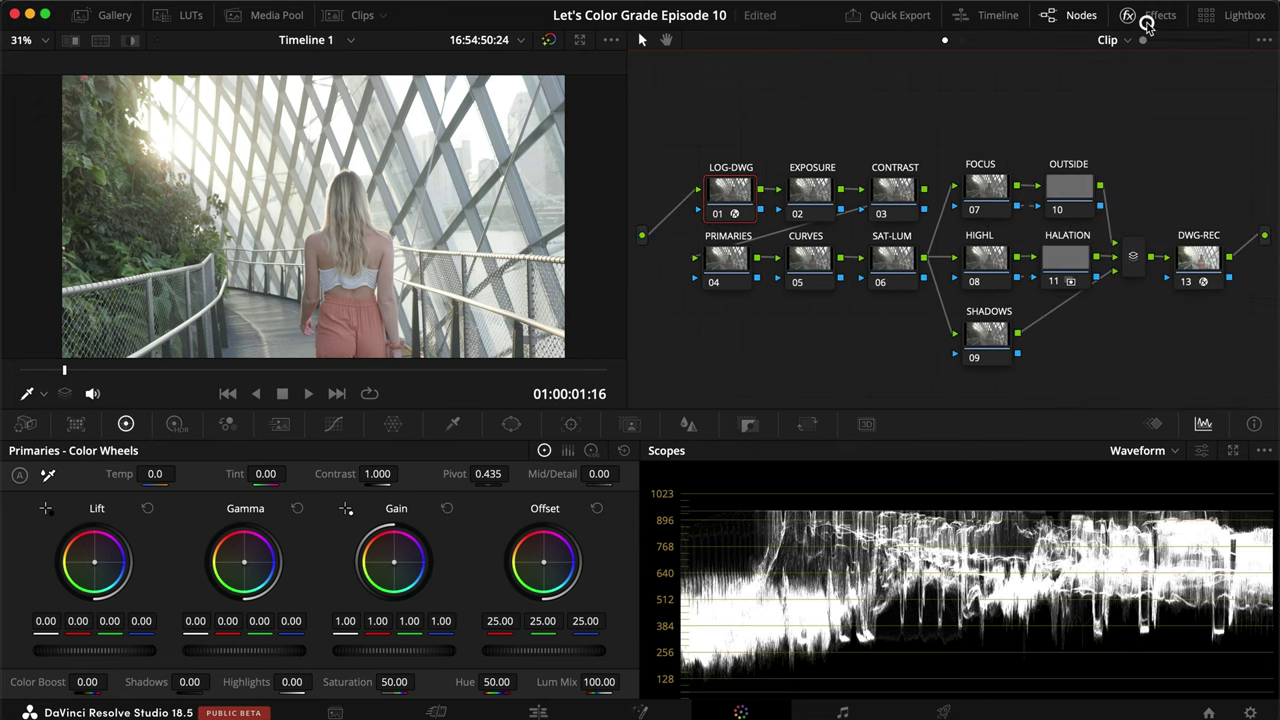
left_click(1188, 258)
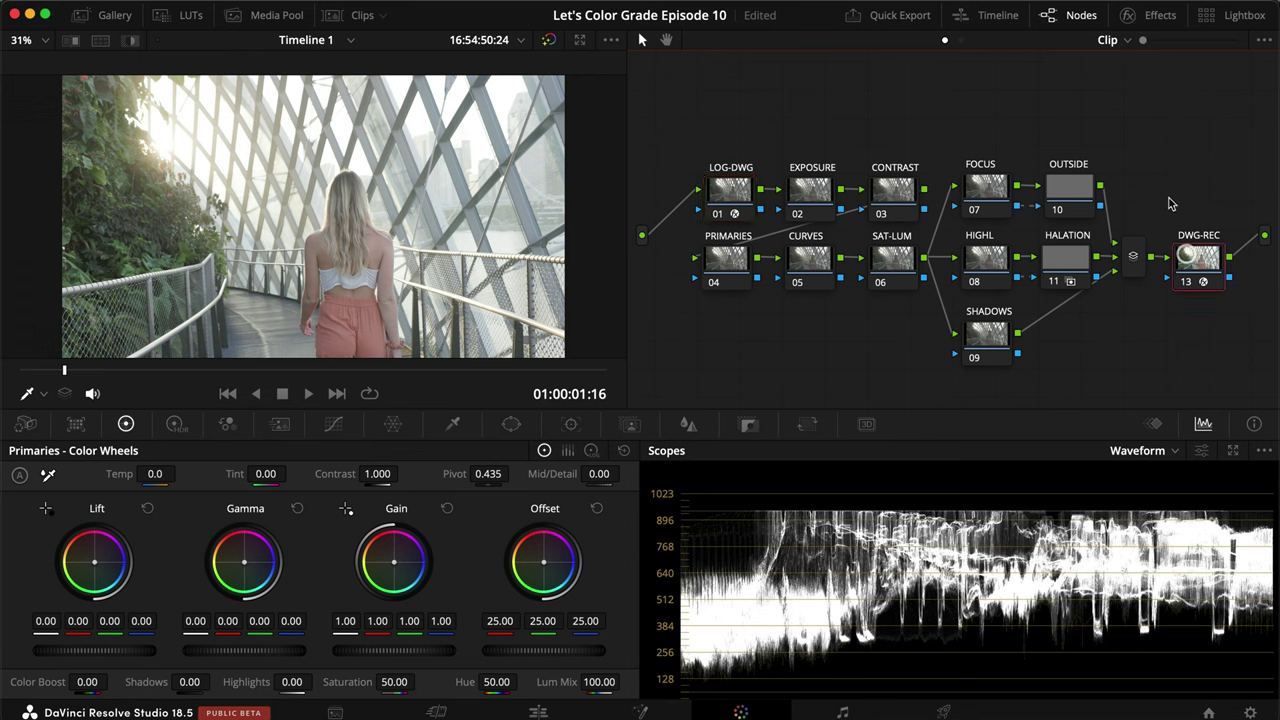
left_click(1135, 17)
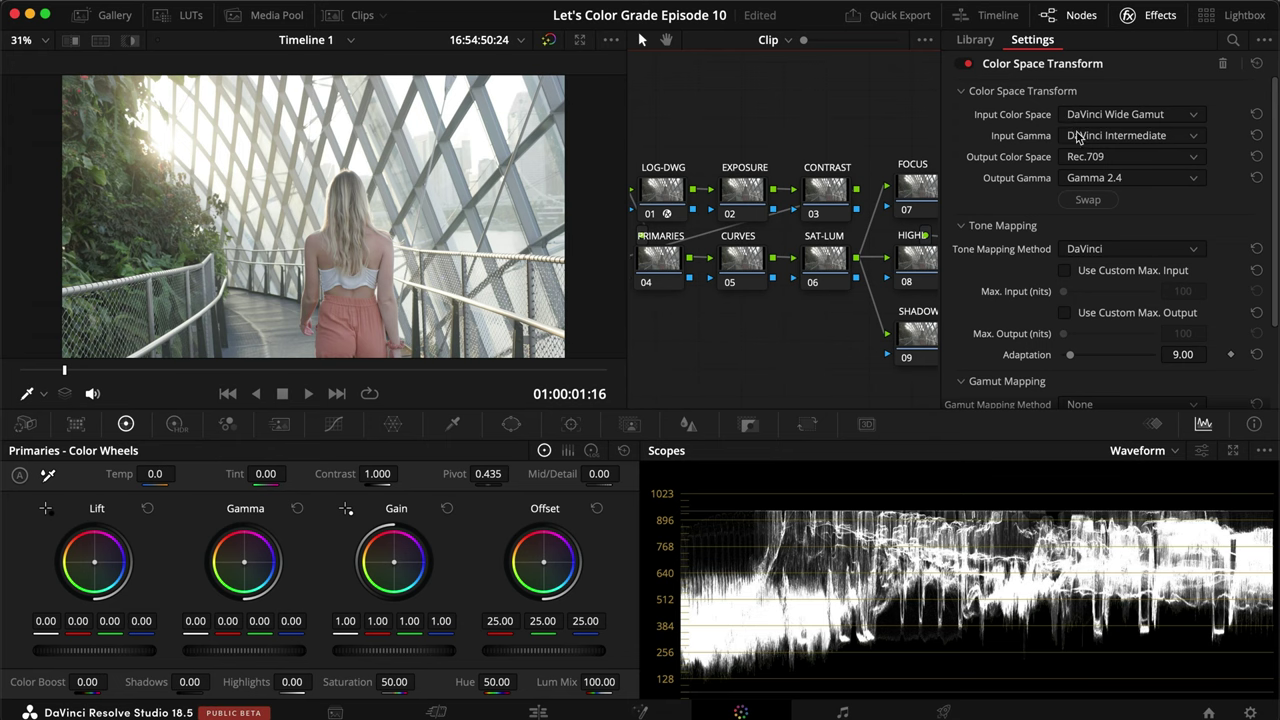
left_click(1143, 16)
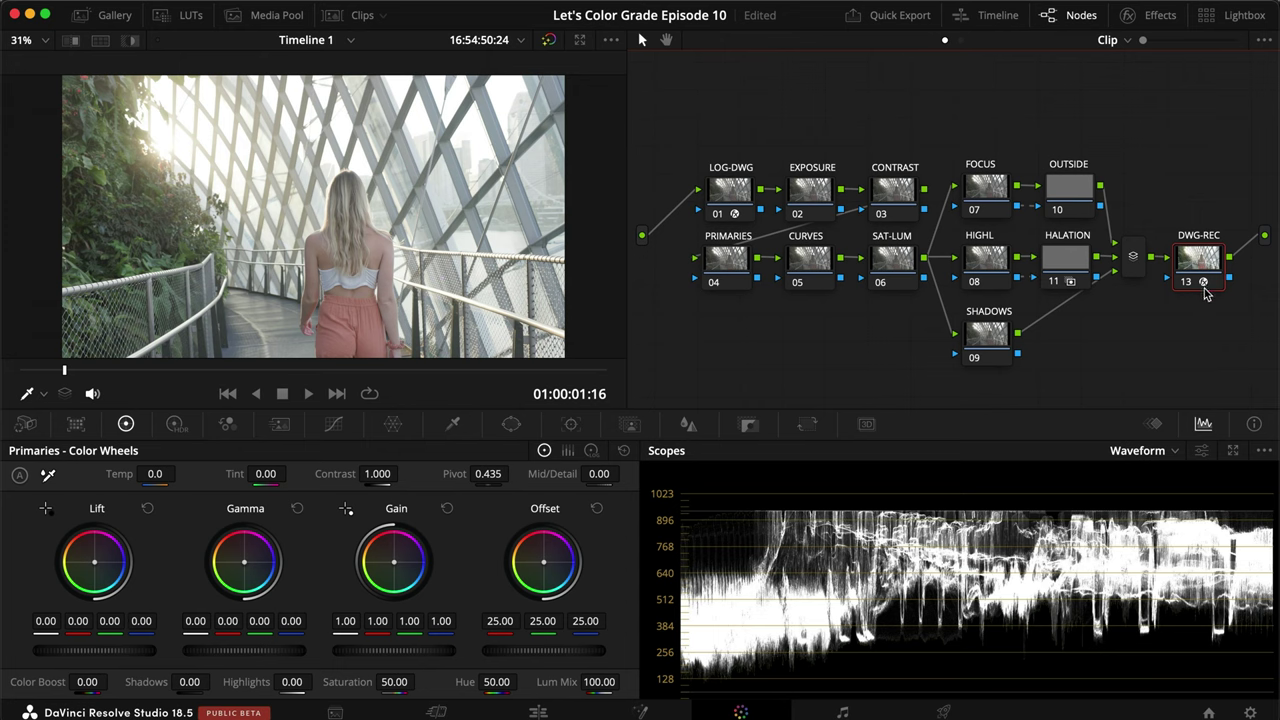
Step: Compare the image with the LOG-DWG and DWG-REC nodes disabled and enabled together
mouse_move(1205, 292)
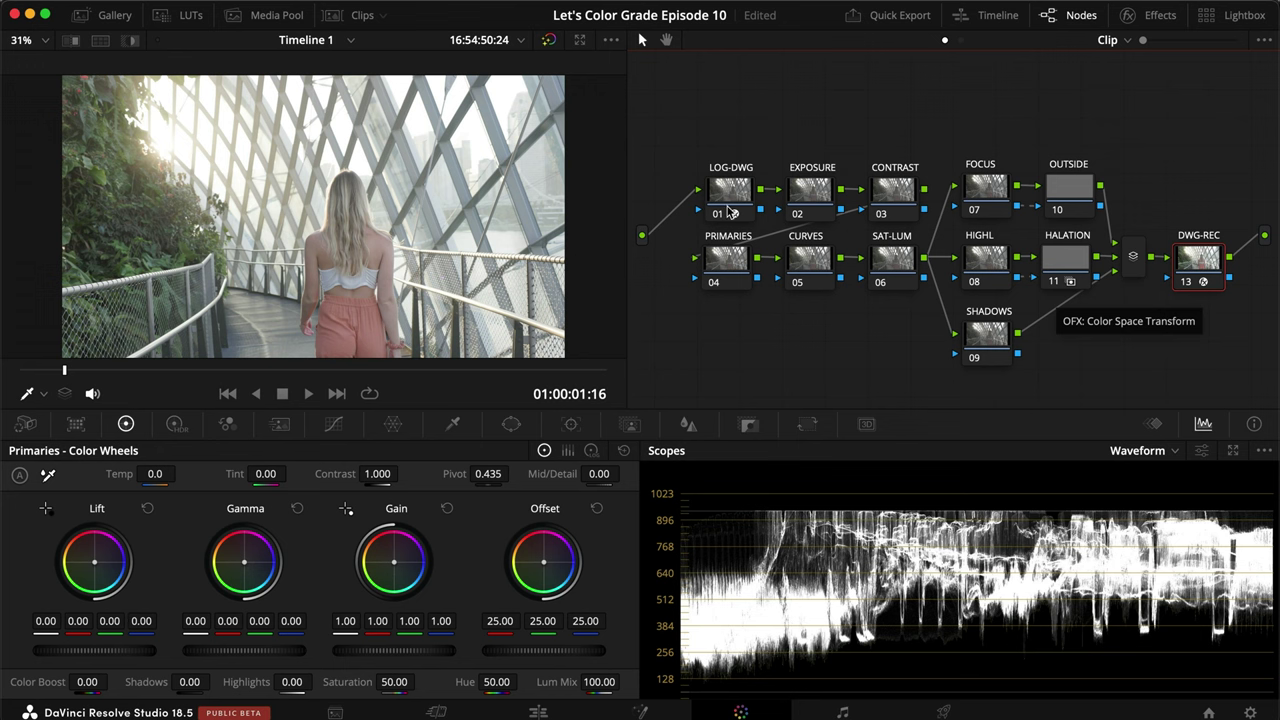
left_click(730, 205, "super")
key("super+d")
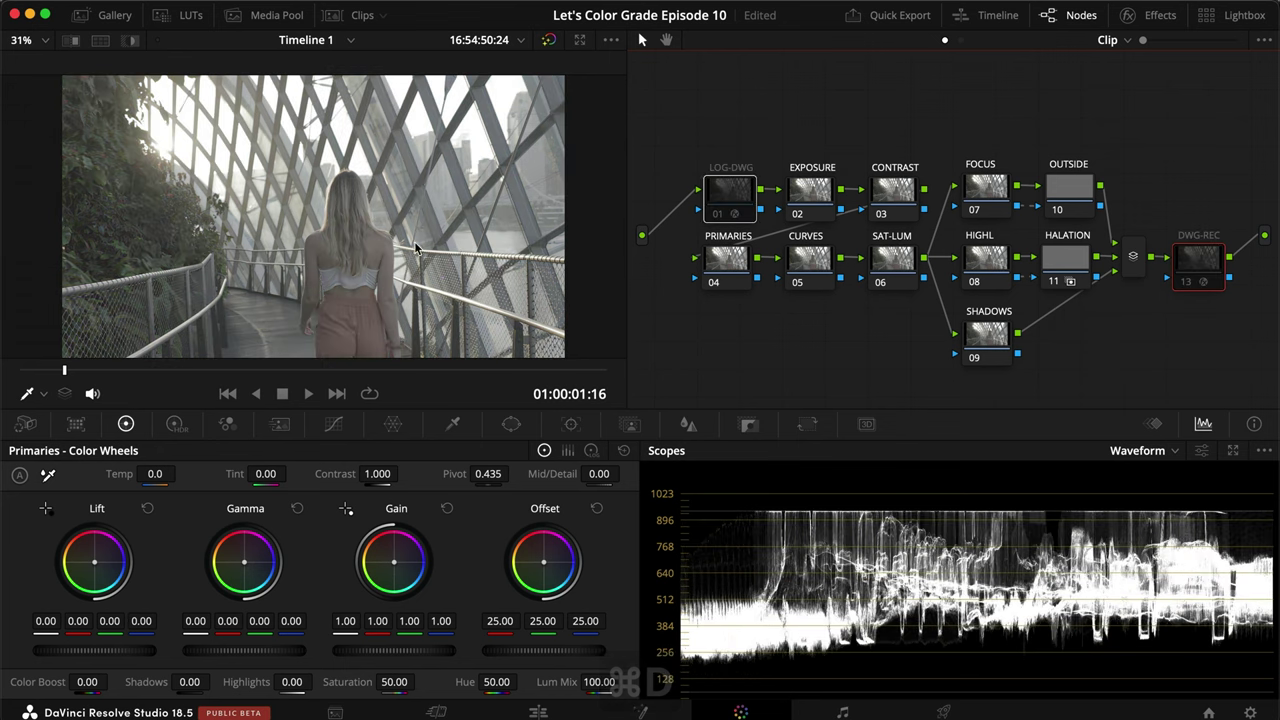
key("super+d")
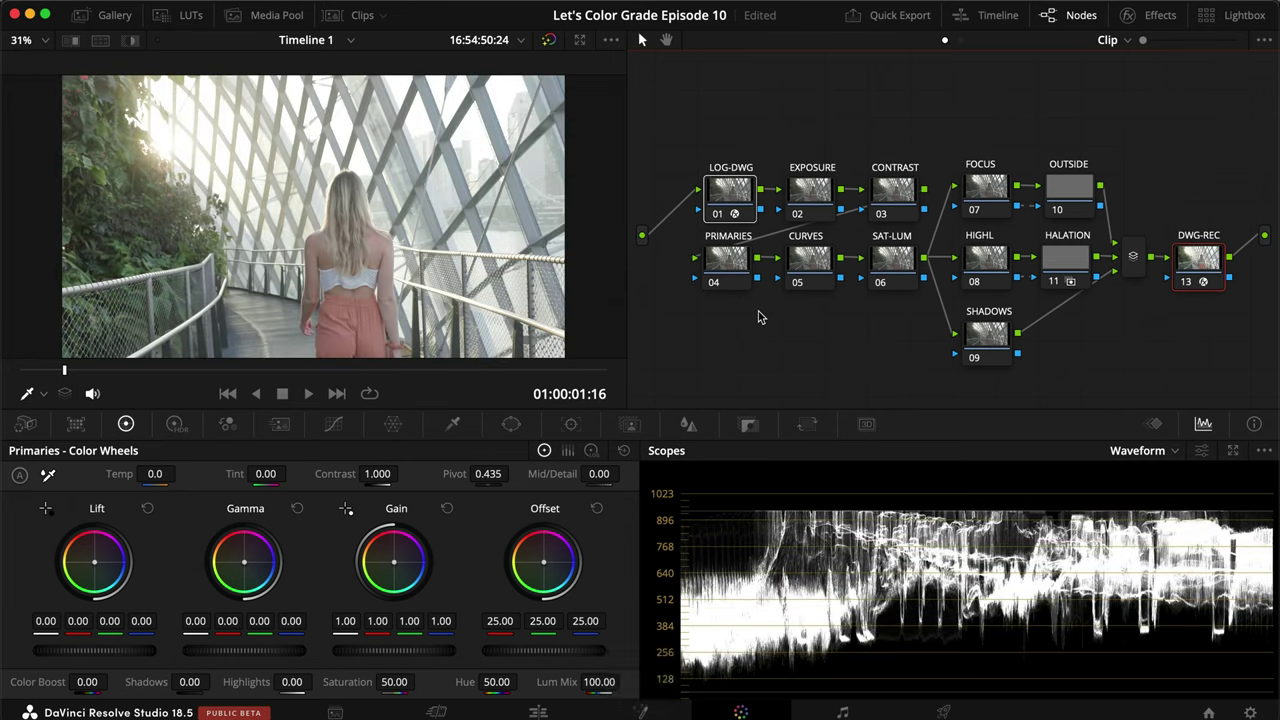
key("super+d")
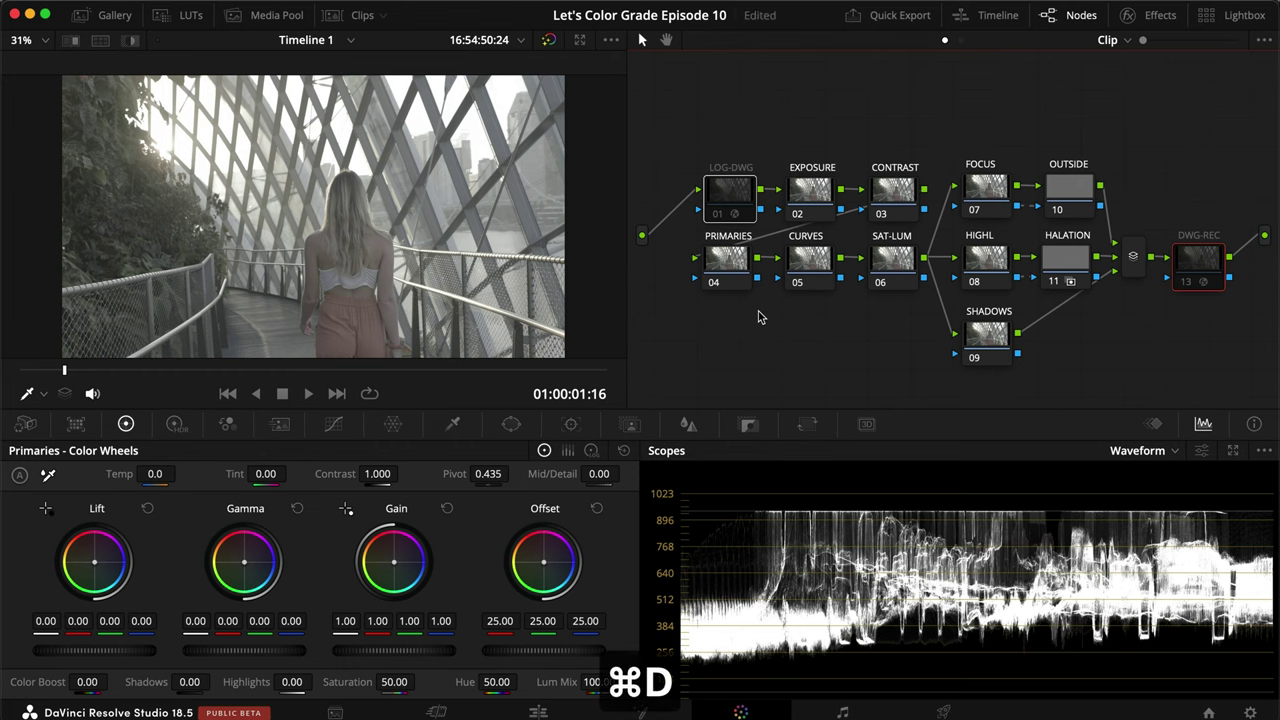
key("super+d")
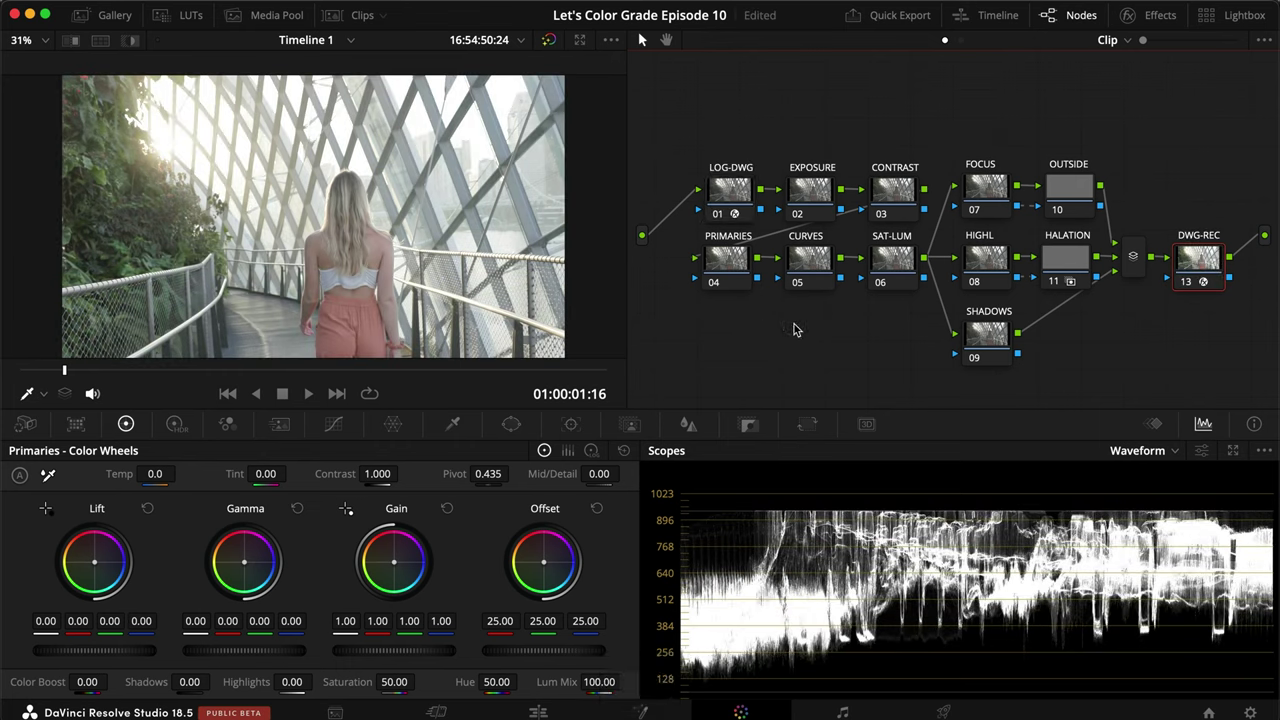
Step: Shape the CONTRAST node's custom curve into an S-curve by lowering the shadows and raising the highlights
left_click(892, 194)
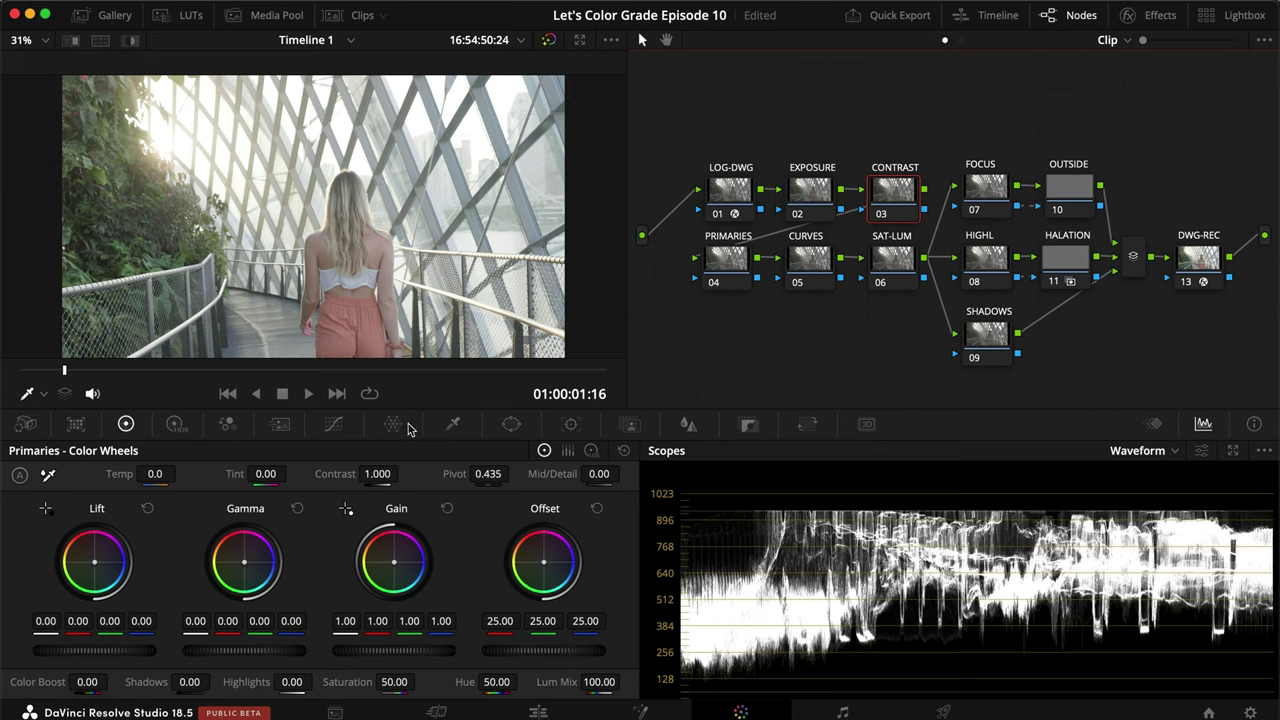
left_click(333, 424)
left_click(386, 450)
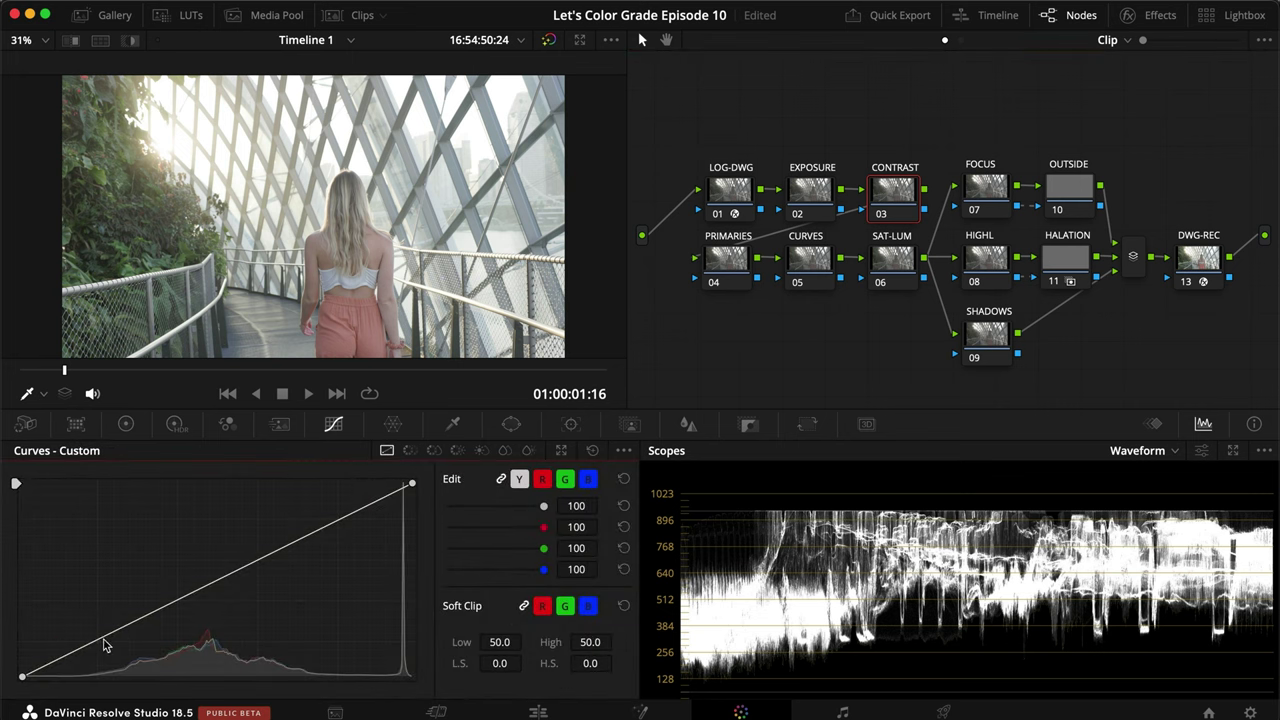
left_click_drag(106, 636, 114, 657)
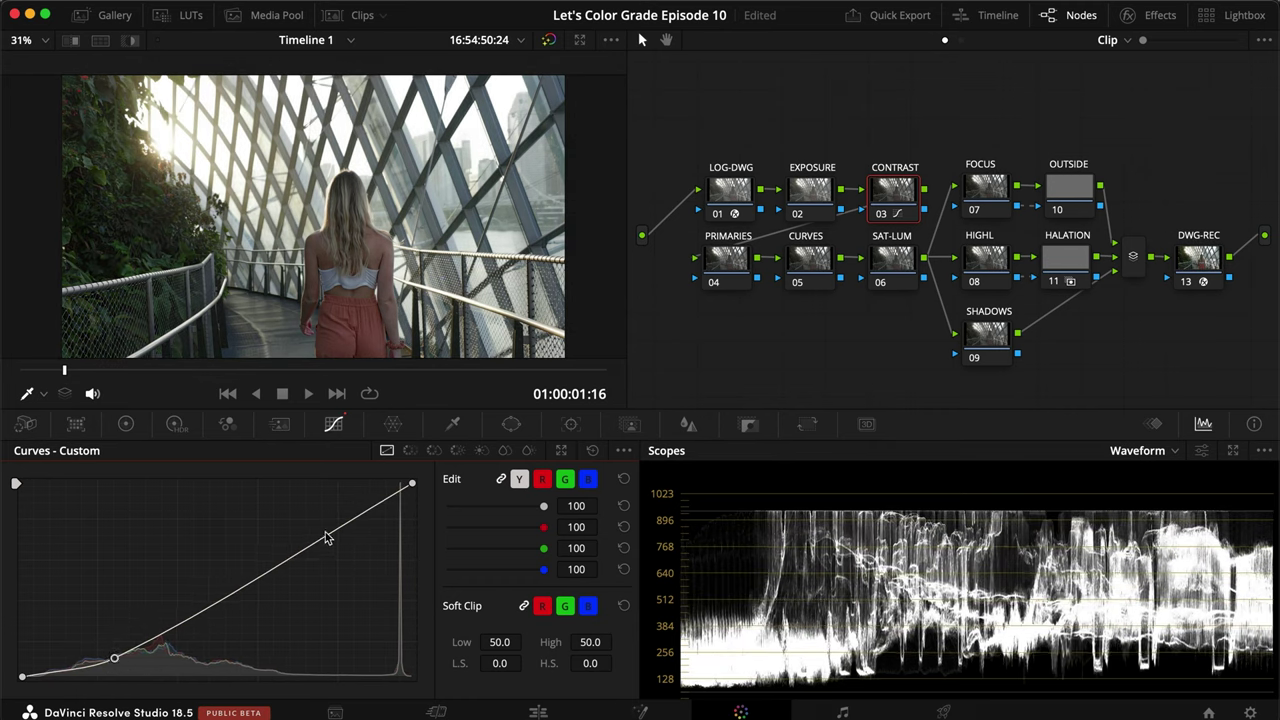
left_click_drag(325, 541, 332, 517)
Step: Compare the image with the CONTRAST node off and on, including in the full-screen viewer
key("super+d")
key("super+d")
key("super+f")
key("super+d")
key("super+d")
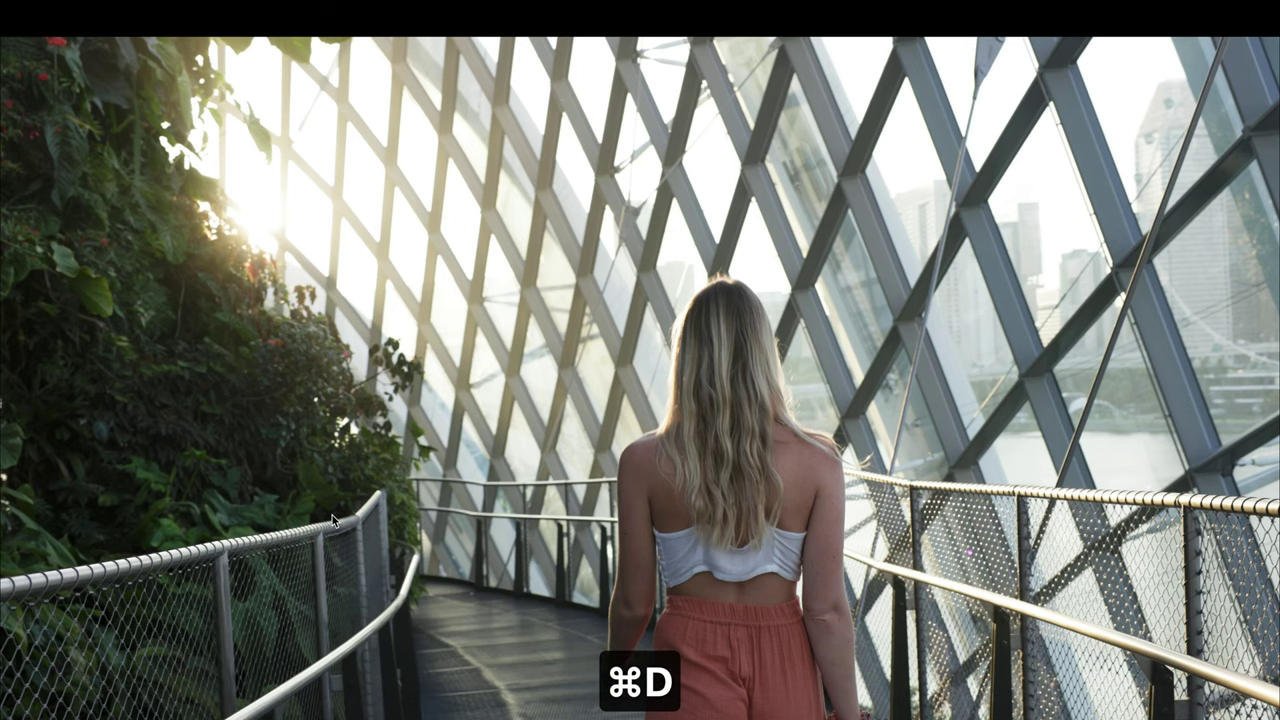
key("super+d")
key("super+d")
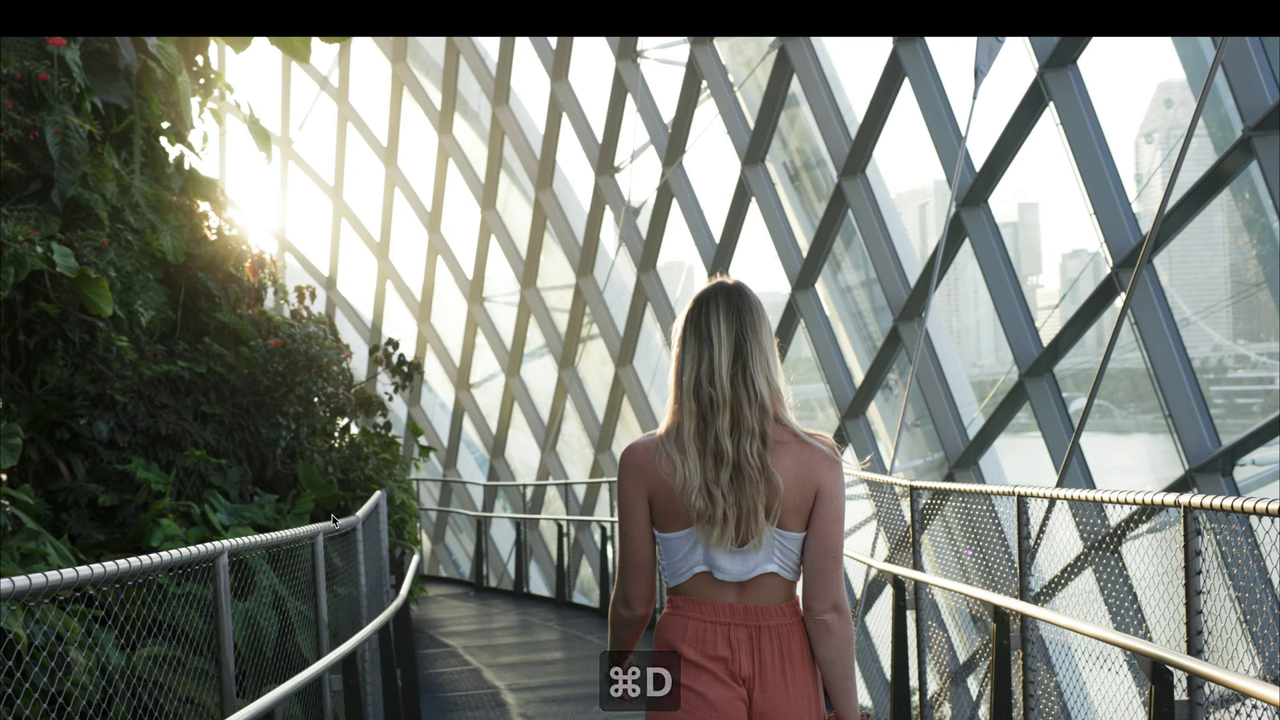
key("super+f")
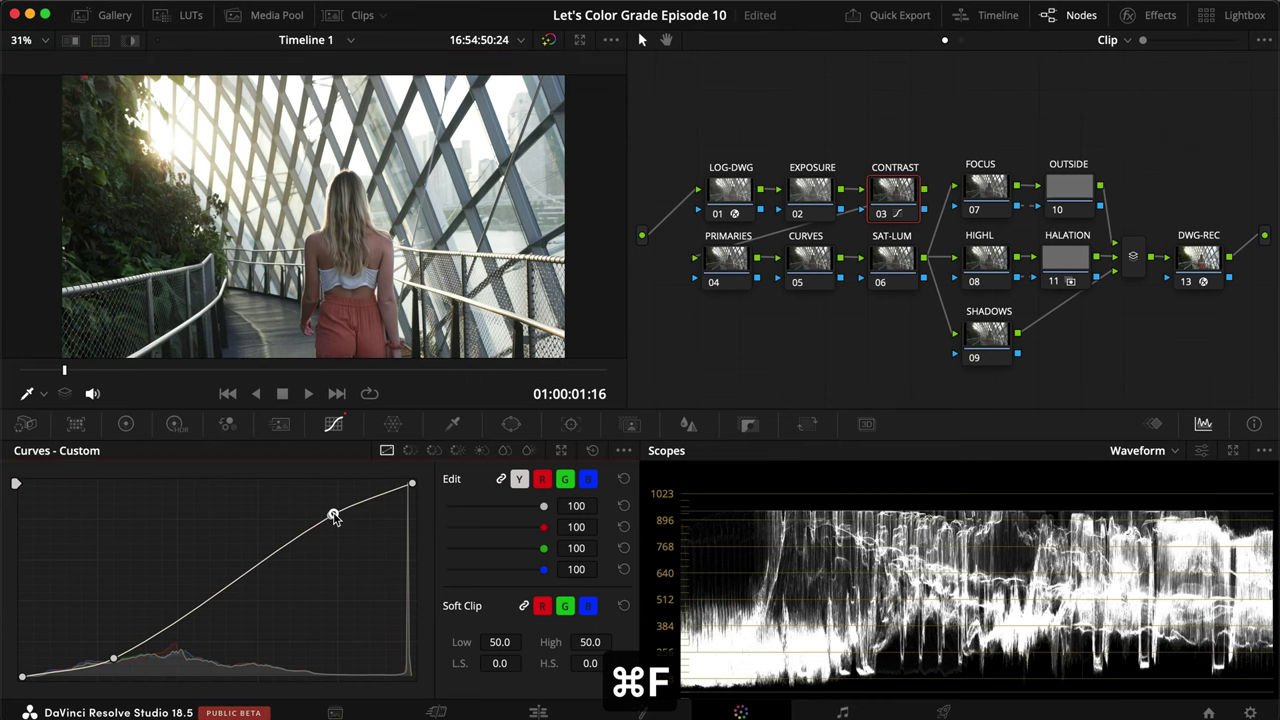
Step: Steepen the CONTRAST node's S-curve with a slightly raised black point, check it off and on, and save the project
left_click_drag(334, 518, 338, 512)
left_click_drag(115, 667, 124, 667)
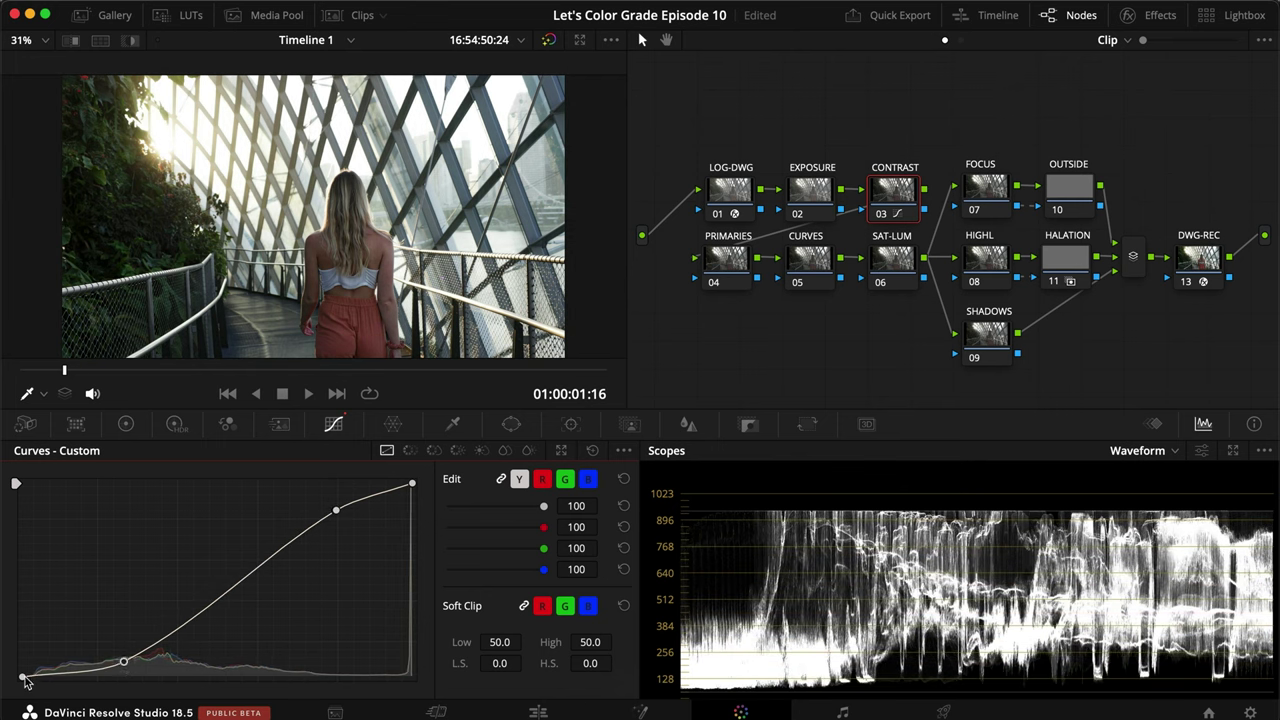
left_click_drag(22, 676, 22, 676)
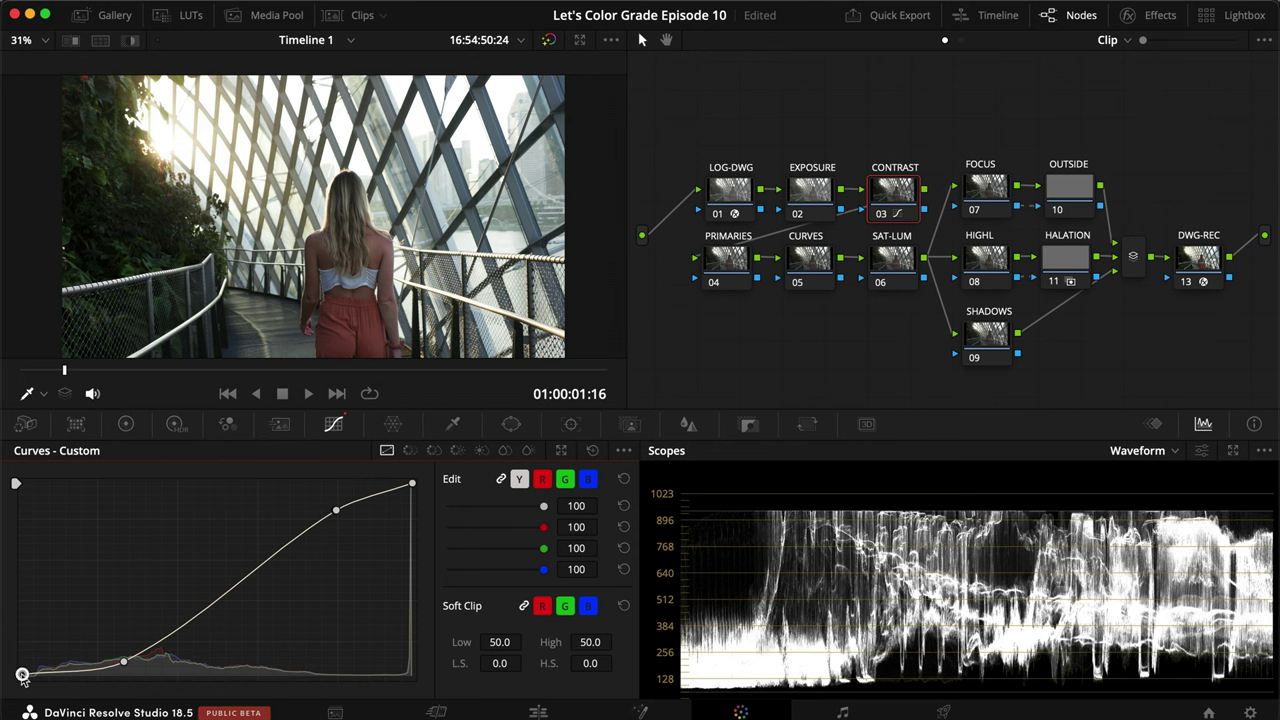
key("super+d")
key("super+d")
key("super+s")
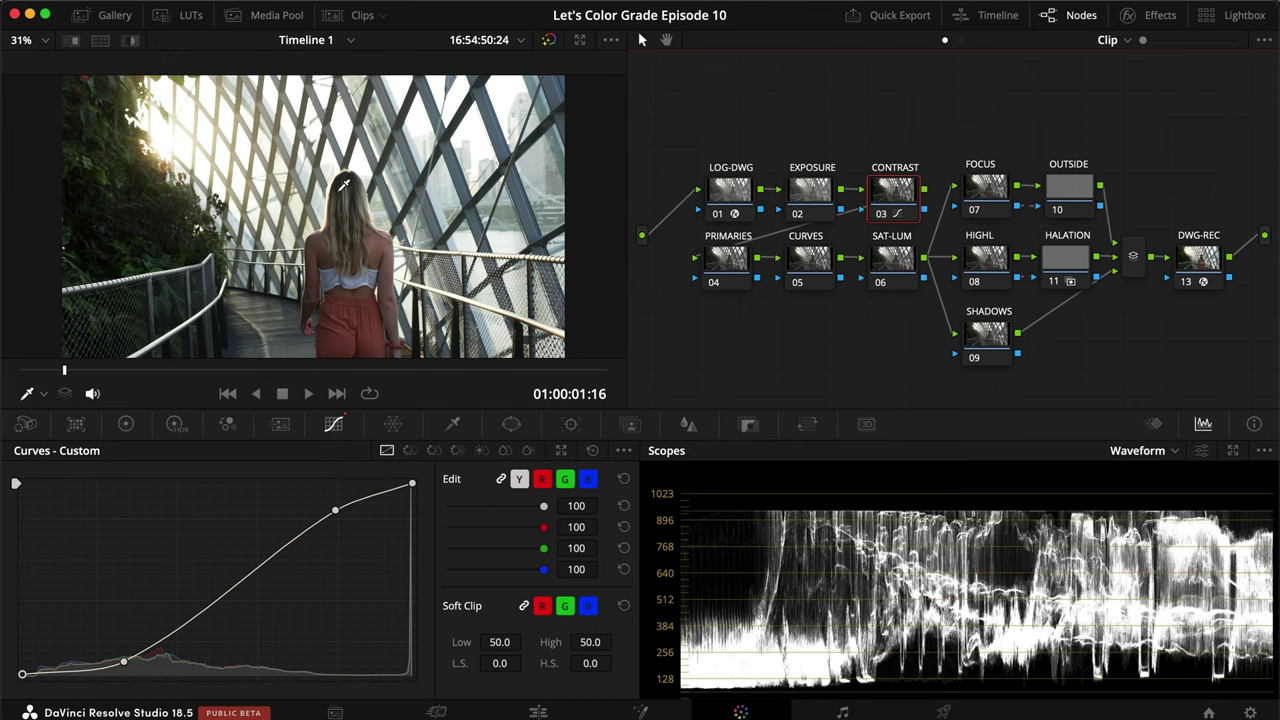
Step: Darken the image on the EXPOSURE node by lowering Offset to 20.25 on all channels
left_click(731, 318)
left_click(826, 202)
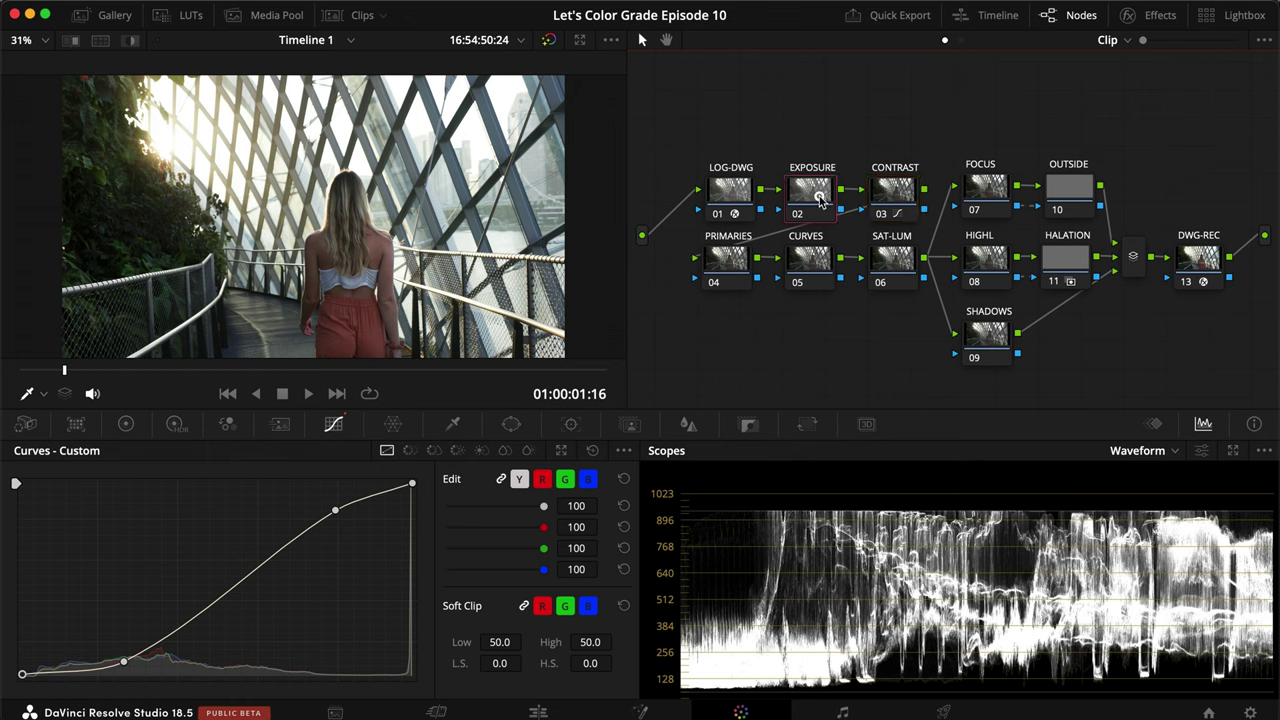
left_click(126, 424)
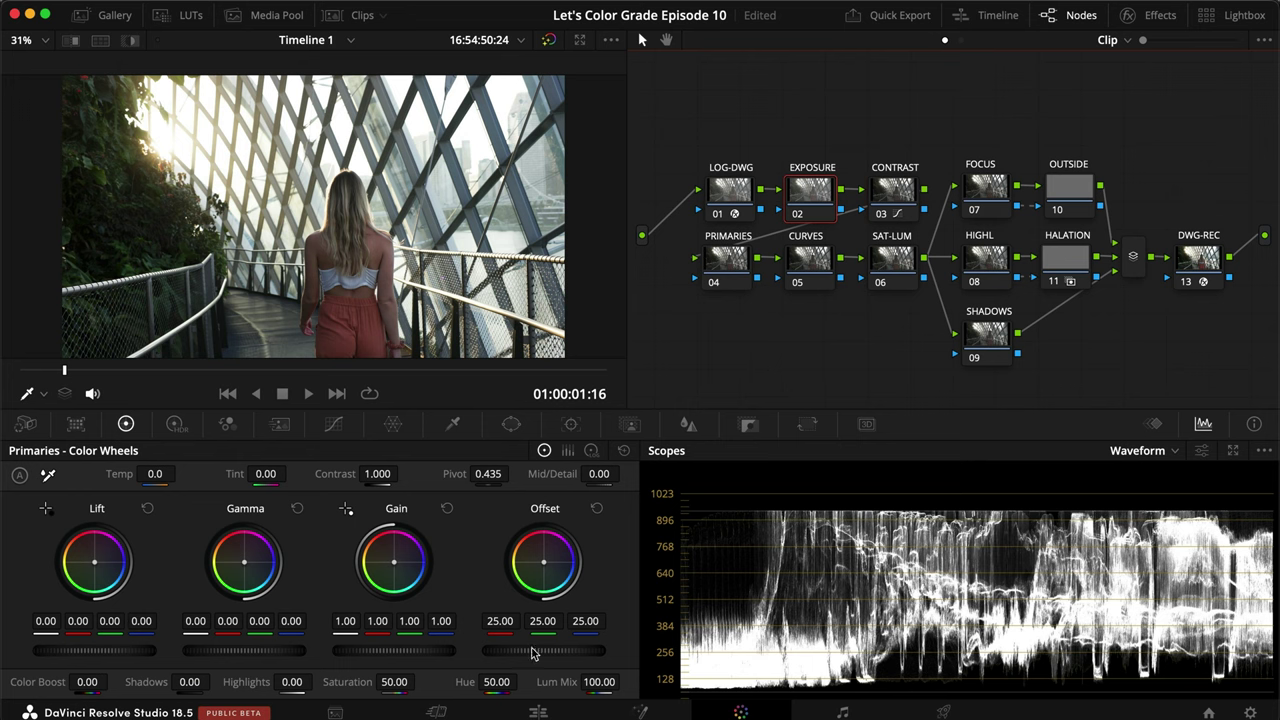
left_click_drag(561, 652, 315, 630)
Step: Try Highlights at -100 on the EXPOSURE node with a full-screen preview, and reset the value
left_click_drag(297, 683, 65, 682)
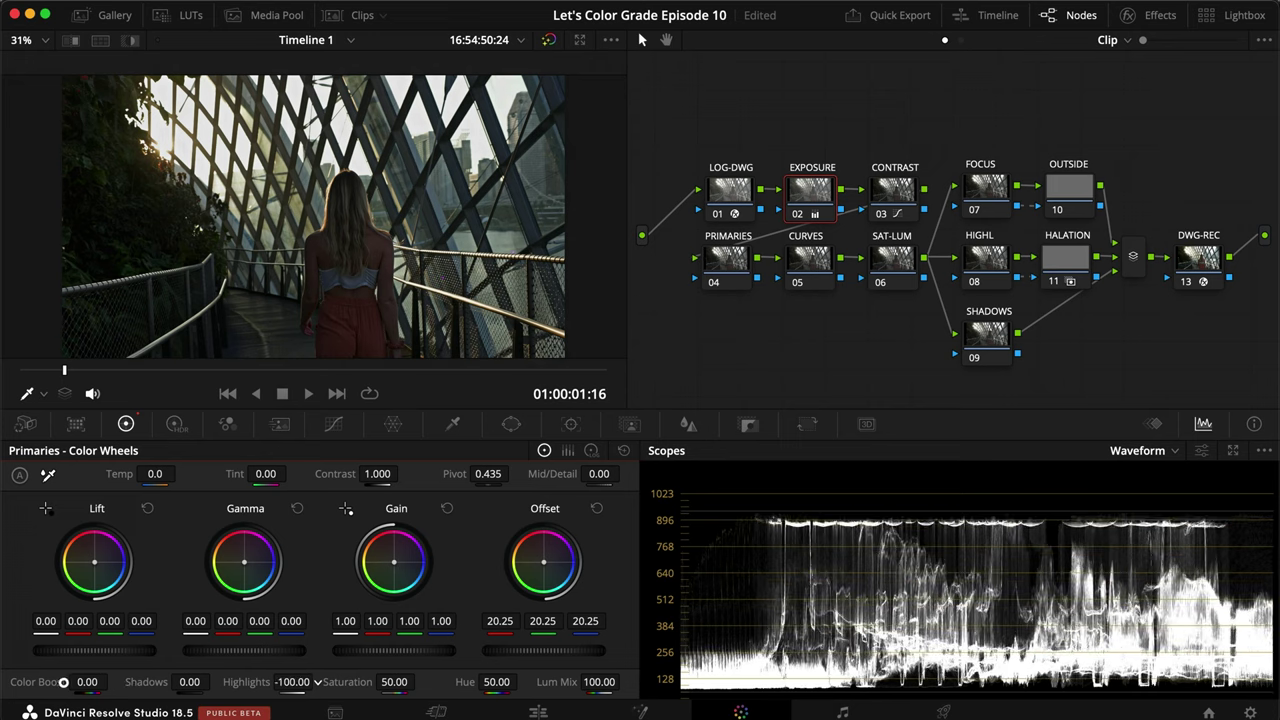
key("super+f")
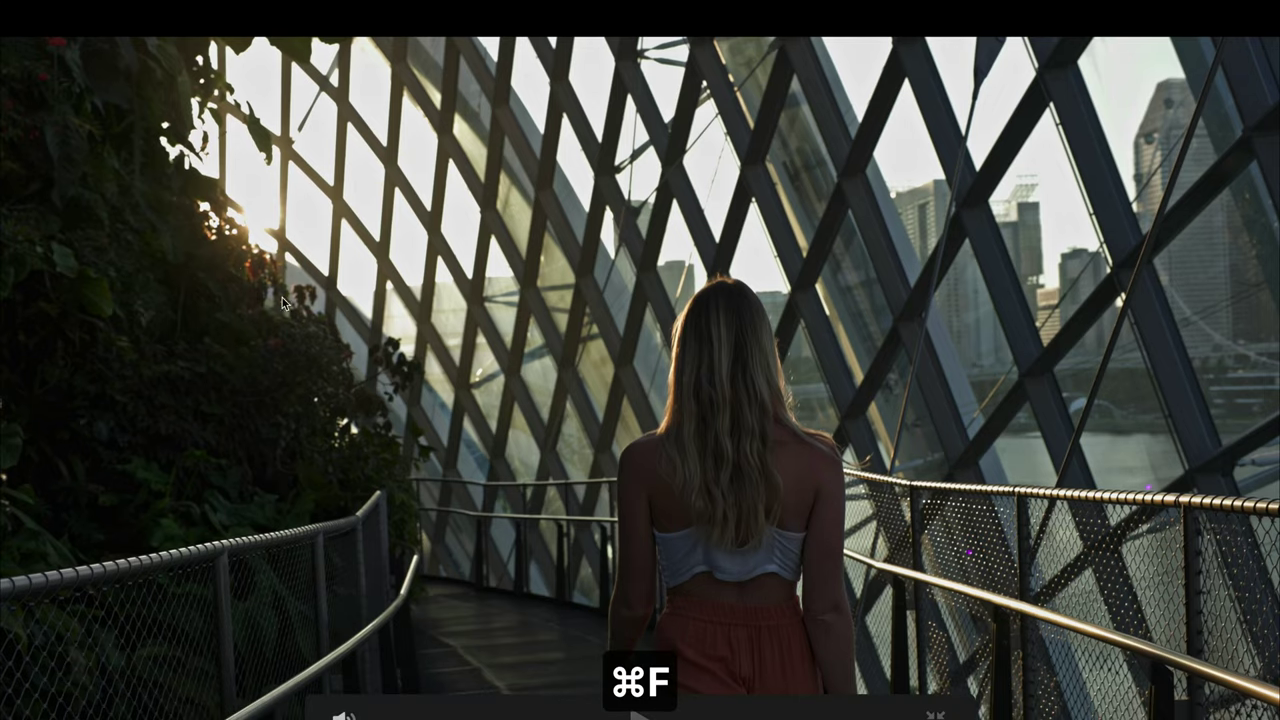
key("super+f")
double_click(250, 684)
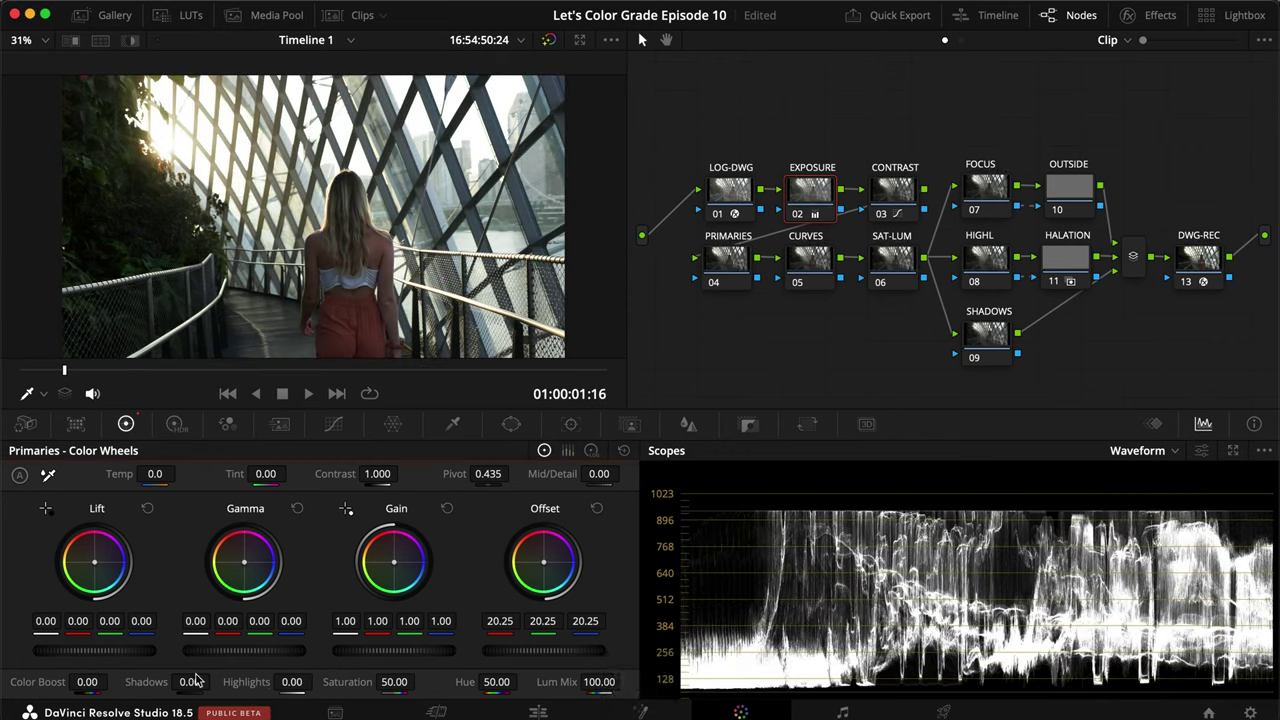
Step: Set the EXPOSURE node's Gamma to 0.02 and Lift to -0.01 on all channels
left_click_drag(214, 652, 323, 637)
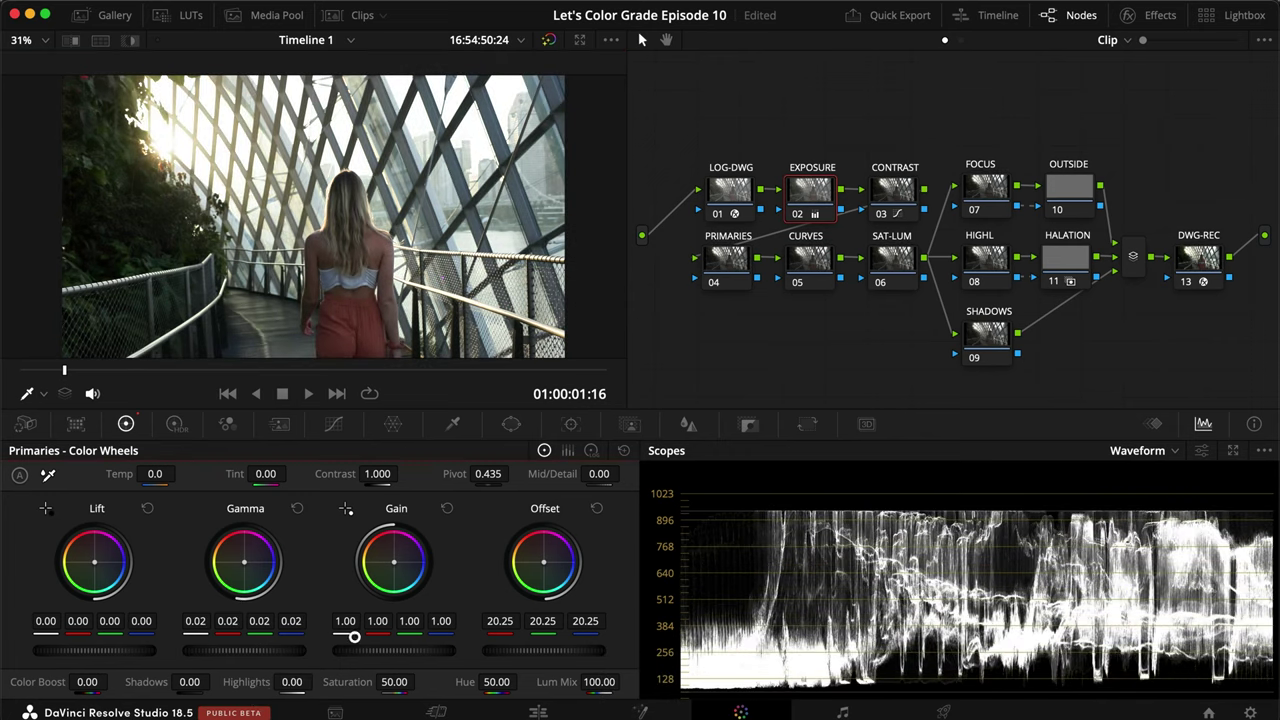
left_click_drag(114, 650, 88, 650)
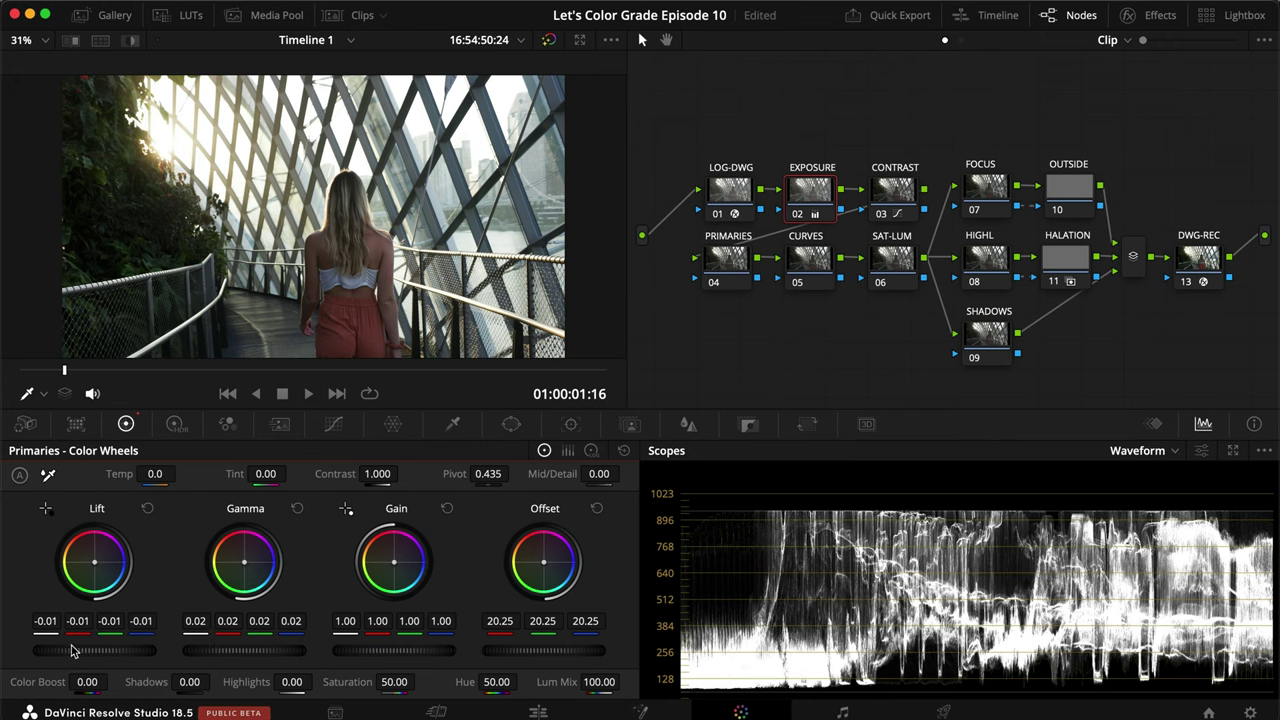
Step: Compare the image full screen with the EXPOSURE node off and on, and save the project
key("super+d")
key("super+f")
key("super+d")
key("super+d")
key("super+d")
key("super+d")
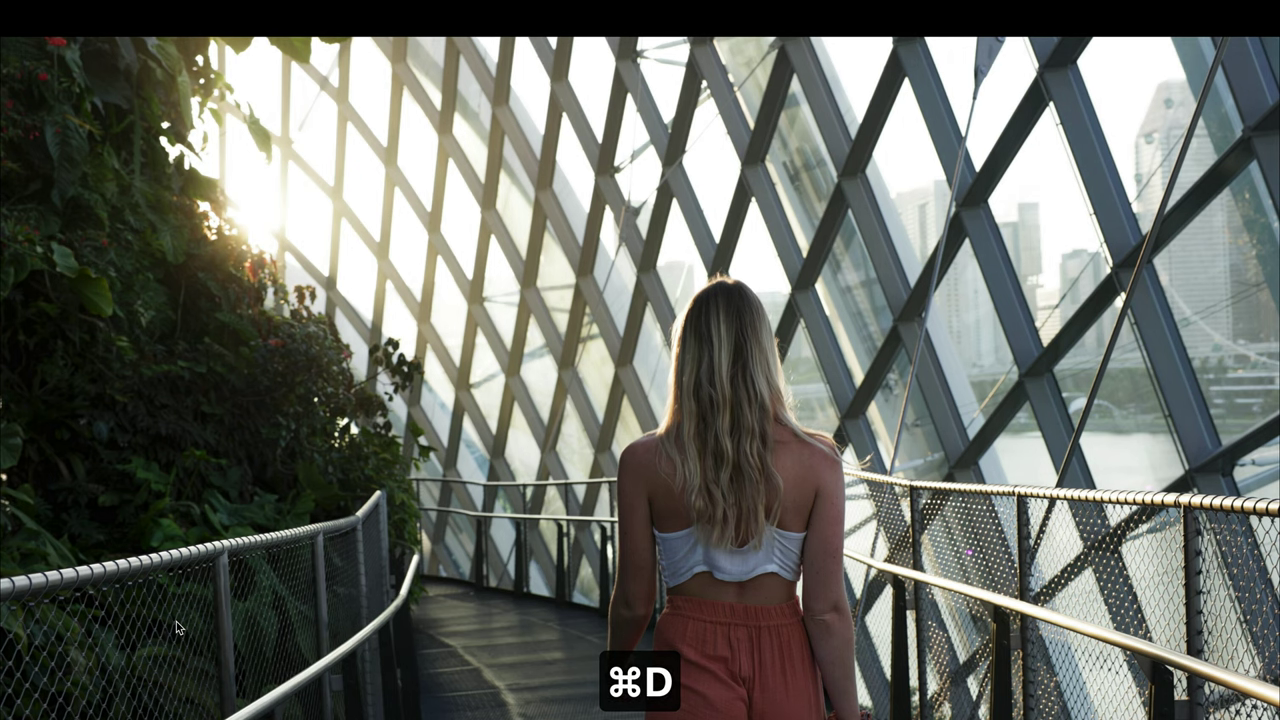
key("super+d")
key("super+d")
key("super+f")
key("super+s")
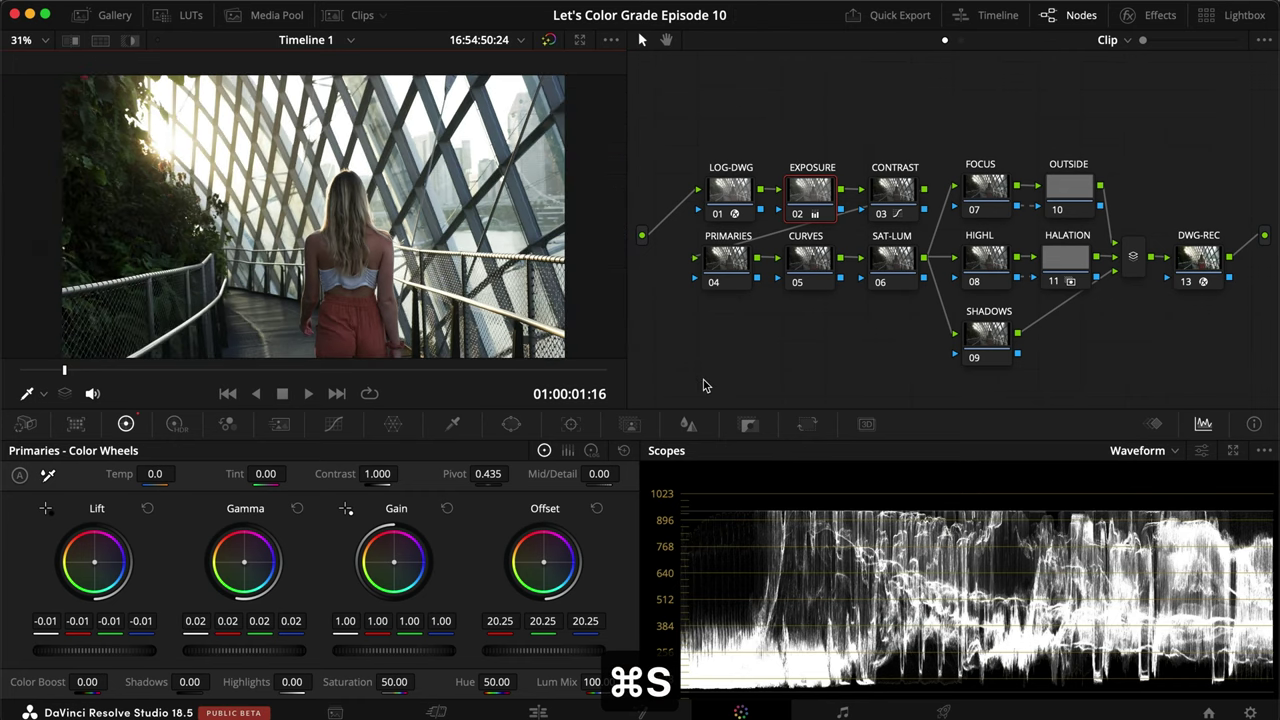
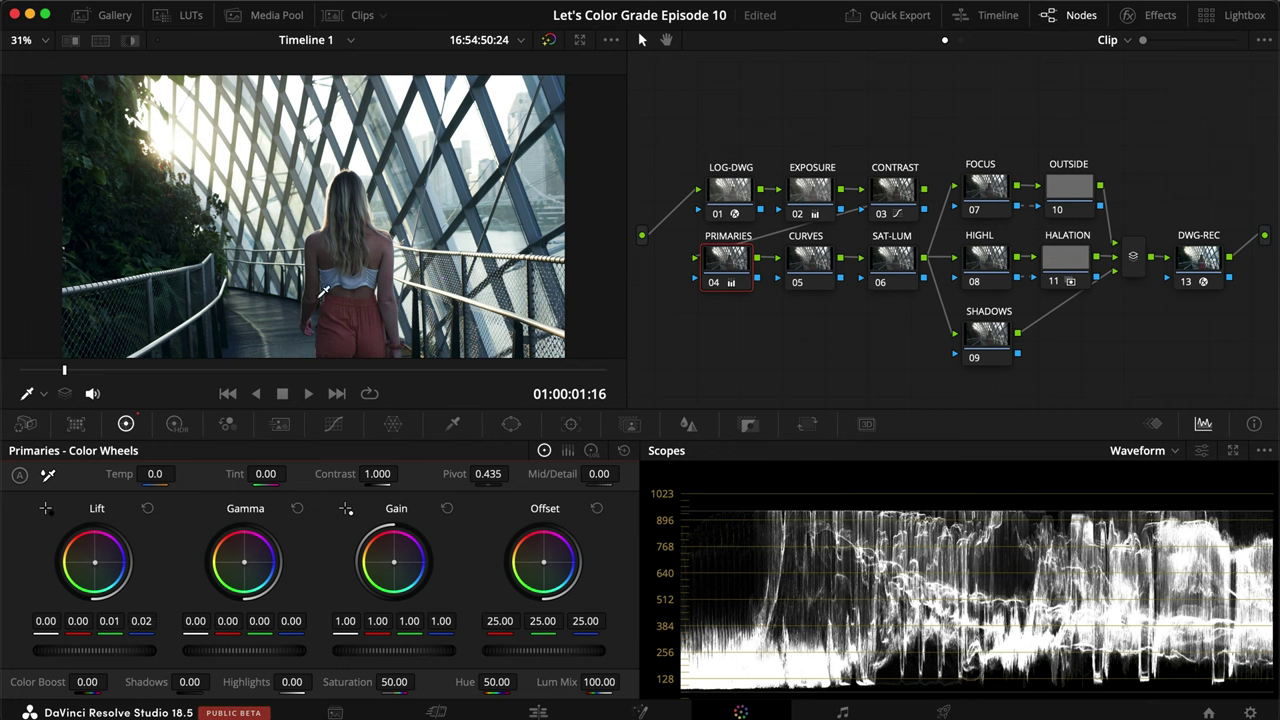
Step: Set the PRIMARIES node's red Lift to -0.01 and compare the node off and on in full screen
double_click(78, 621)
type("-.01")
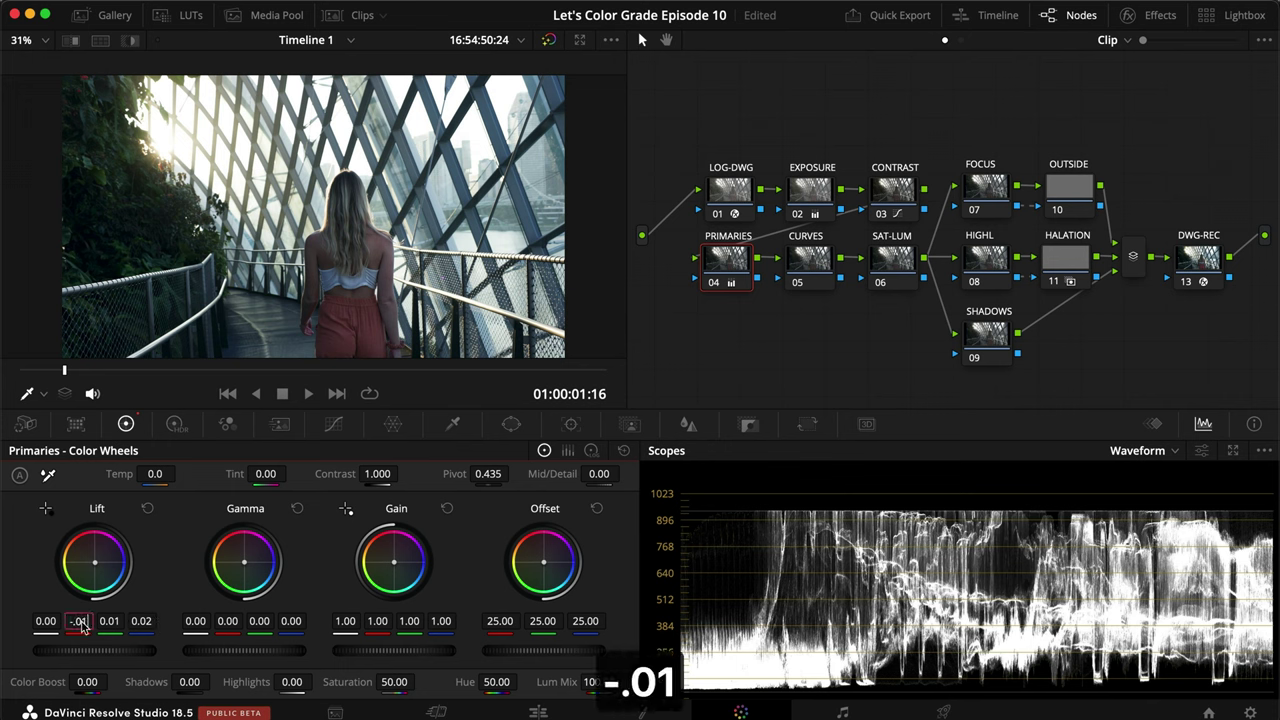
key("Return")
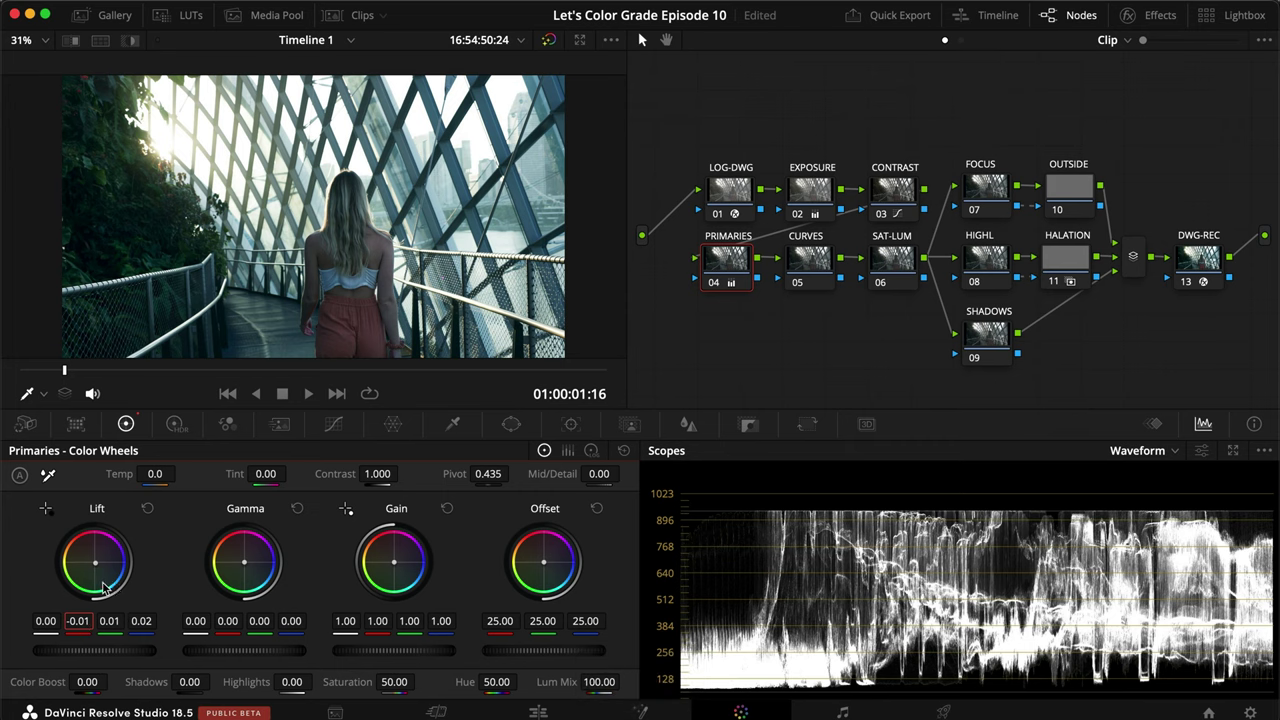
key("super+f")
key("super+d")
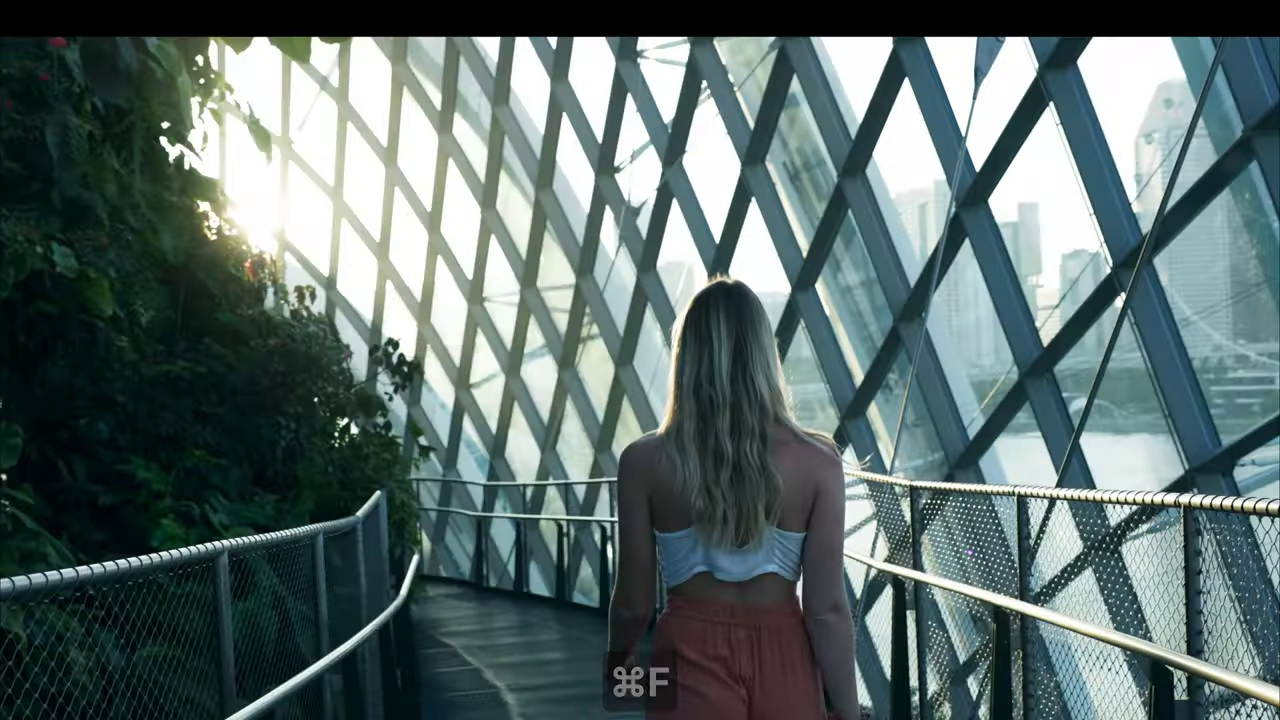
key("super+d")
key("super+f")
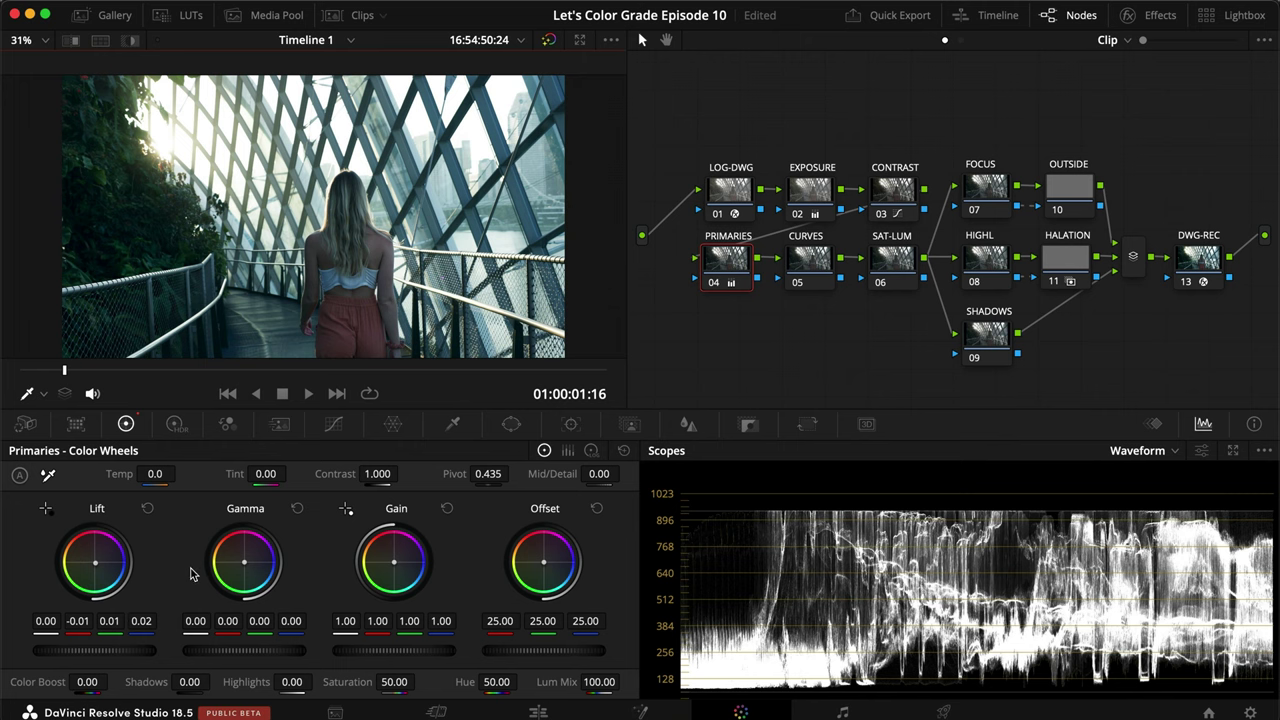
Step: Set the green Gamma value of the PRIMARIES node to -0.01
left_click(260, 622)
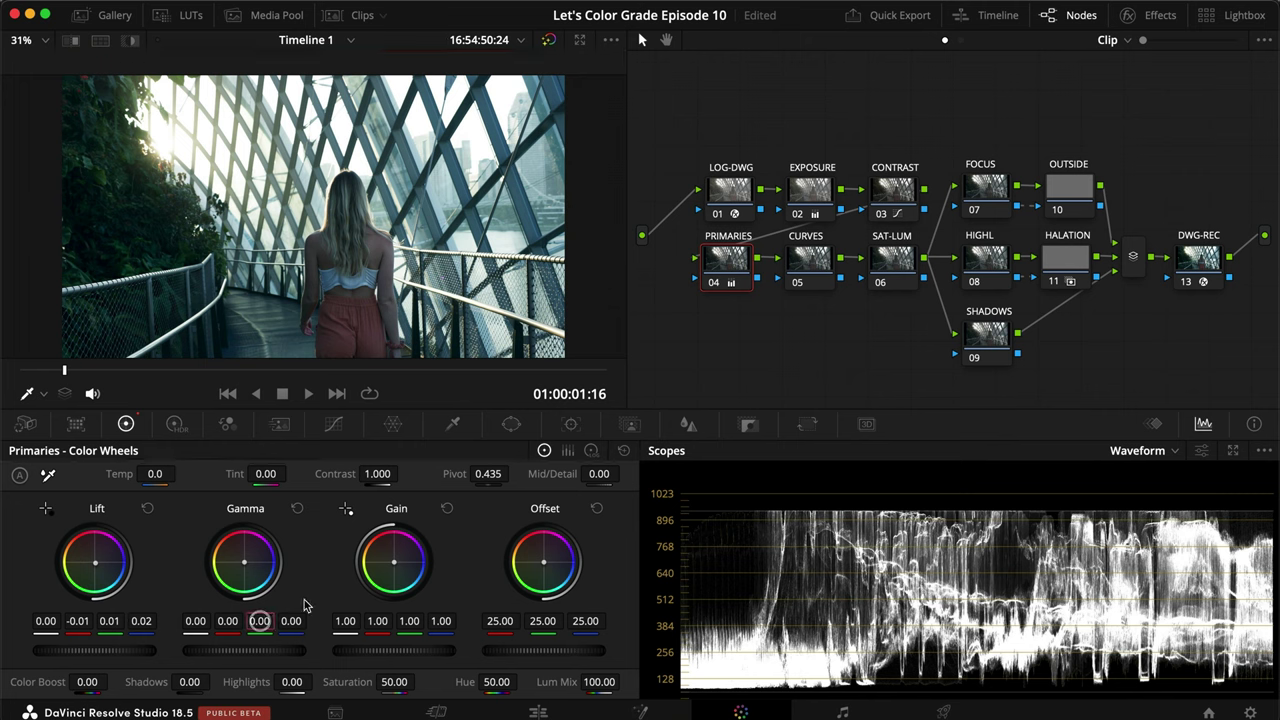
type("-.01")
key("Return")
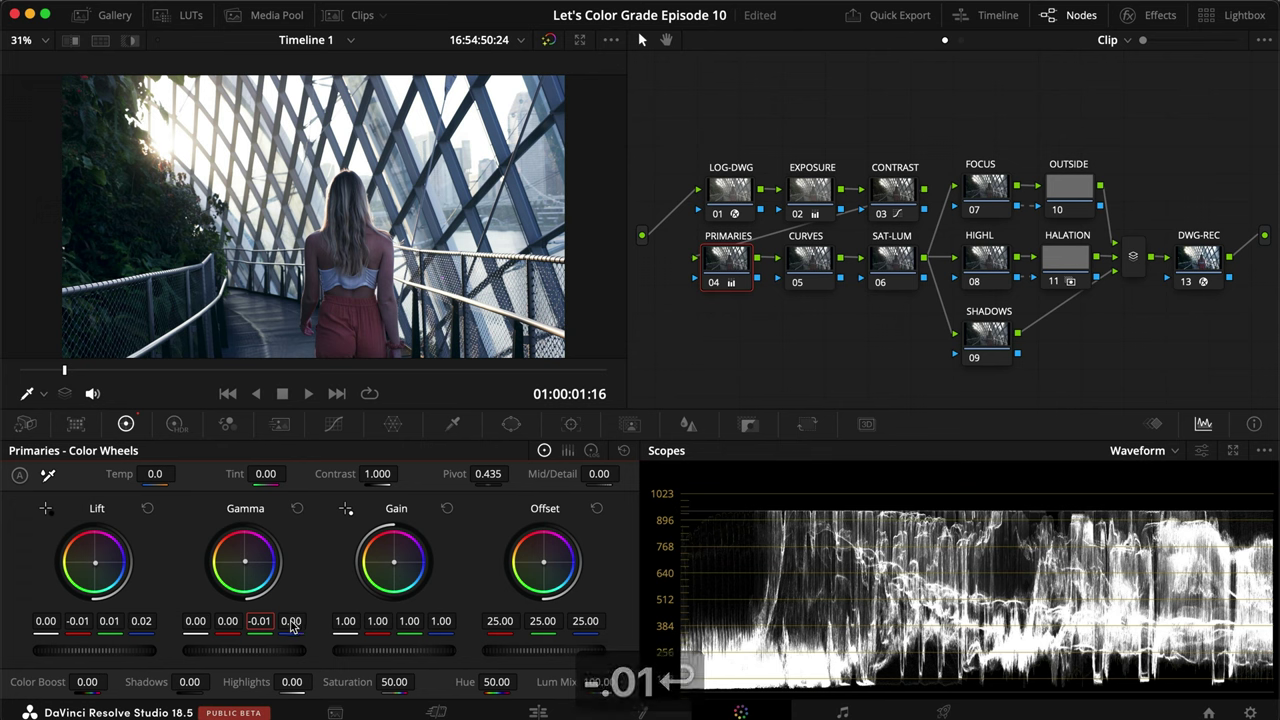
Step: Set the PRIMARIES node's blue Gamma to -0.02 and compare the node off and on in full screen
left_click(291, 622)
type("-0.02")
key("Return")
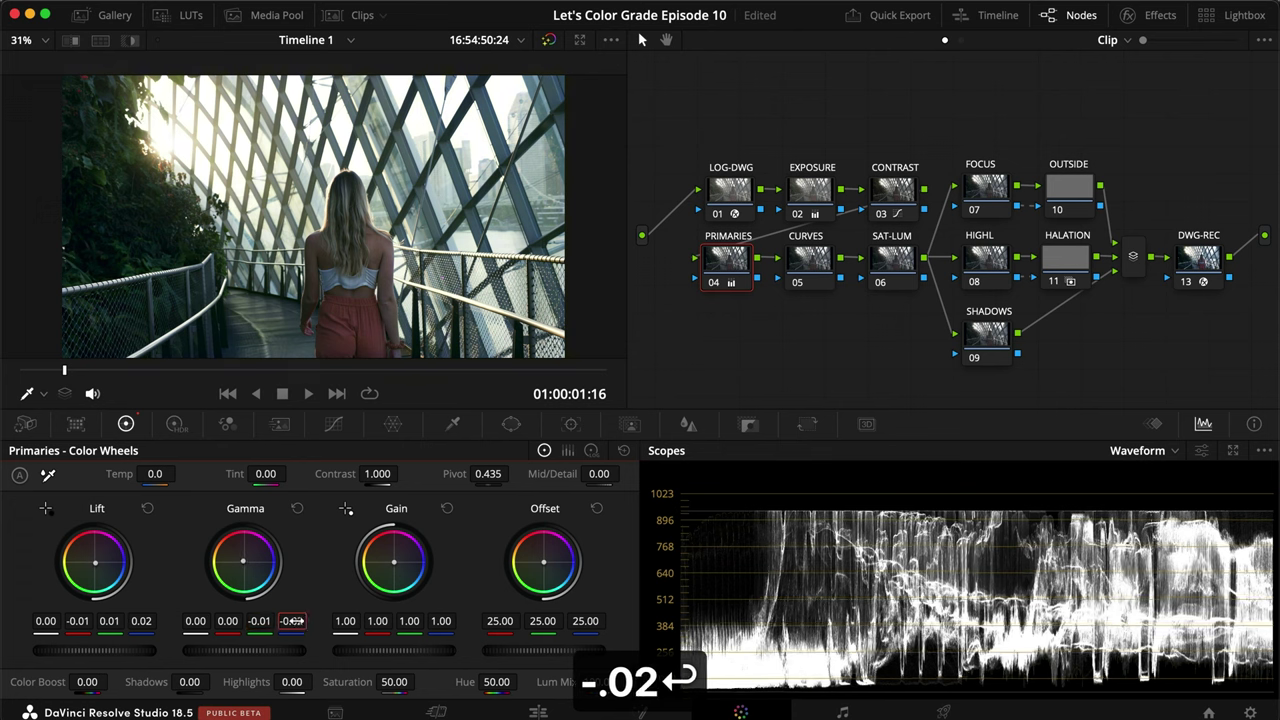
key("super+d")
key("super+d")
key("super+f")
key("super+d")
key("super+f")
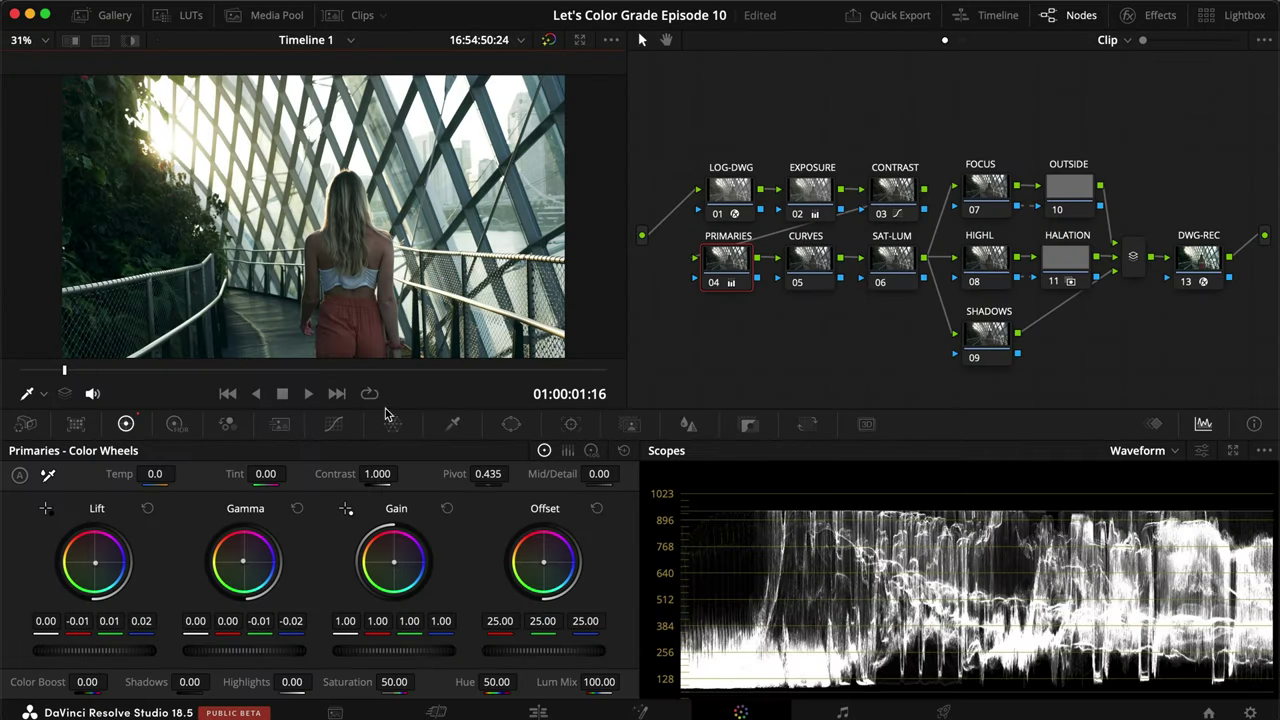
Step: Look at the custom curves, return to the color wheels, and check the PRIMARIES node's effect in full screen
left_click(333, 424)
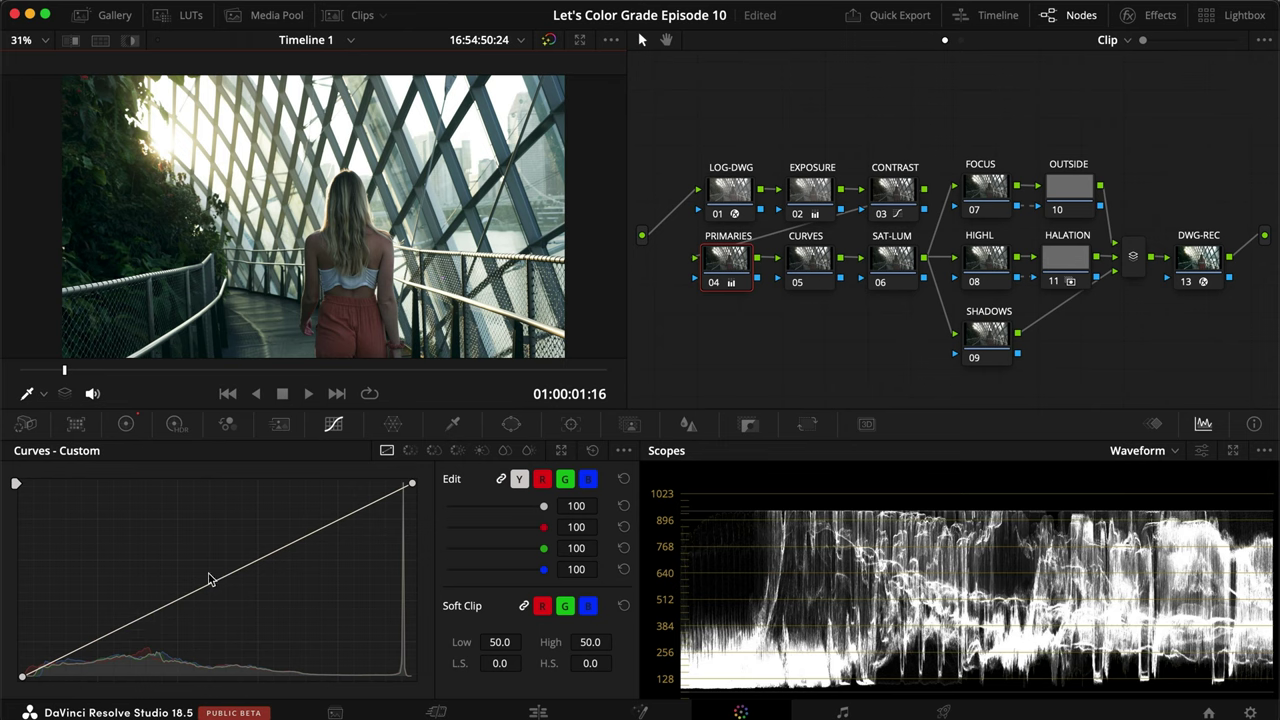
left_click(126, 423)
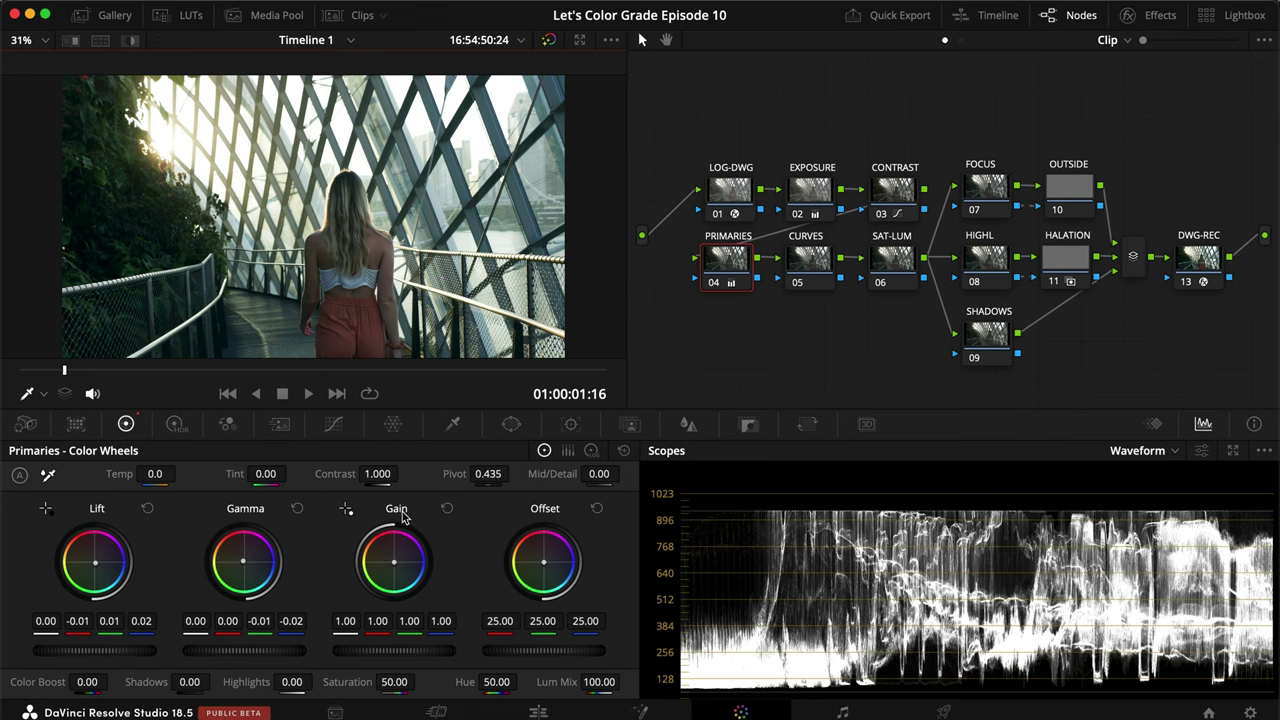
key("super+f")
key("super+d")
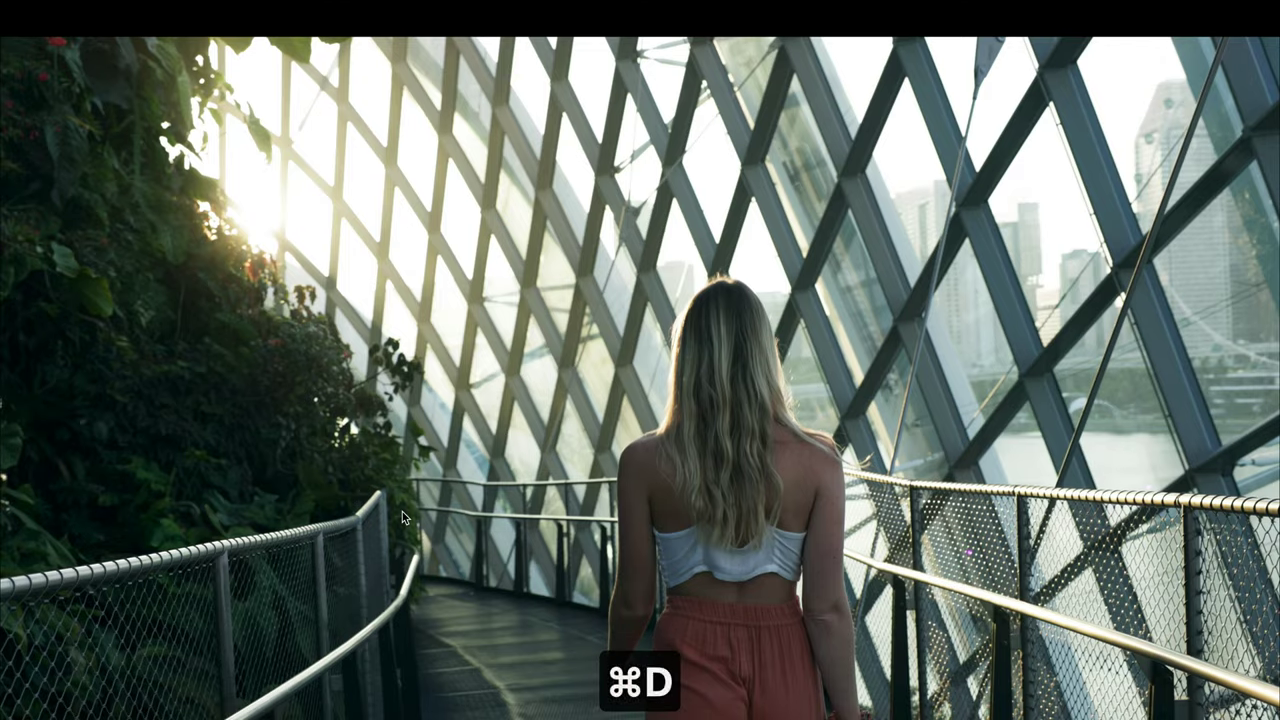
key("super+f")
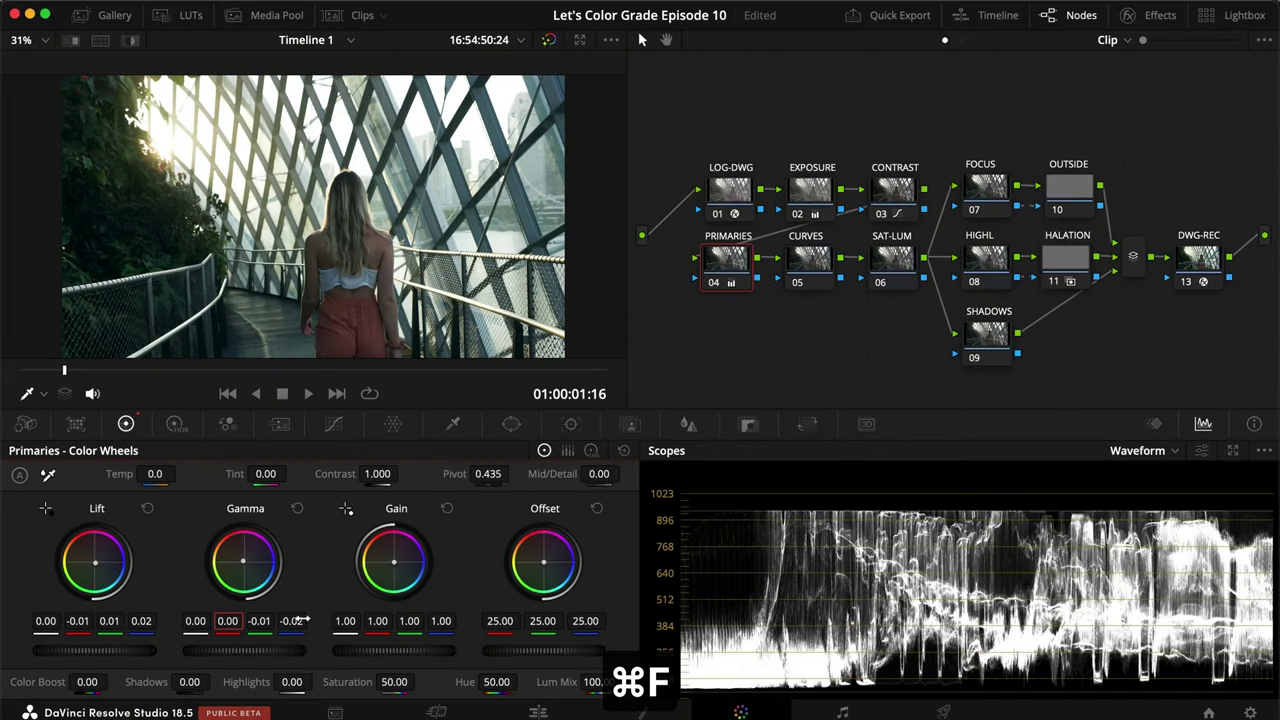
Step: Try a red Gamma of 0.01 on the PRIMARIES node, compare it in full screen, and set it back to 0.00
type(".01")
key("Return")
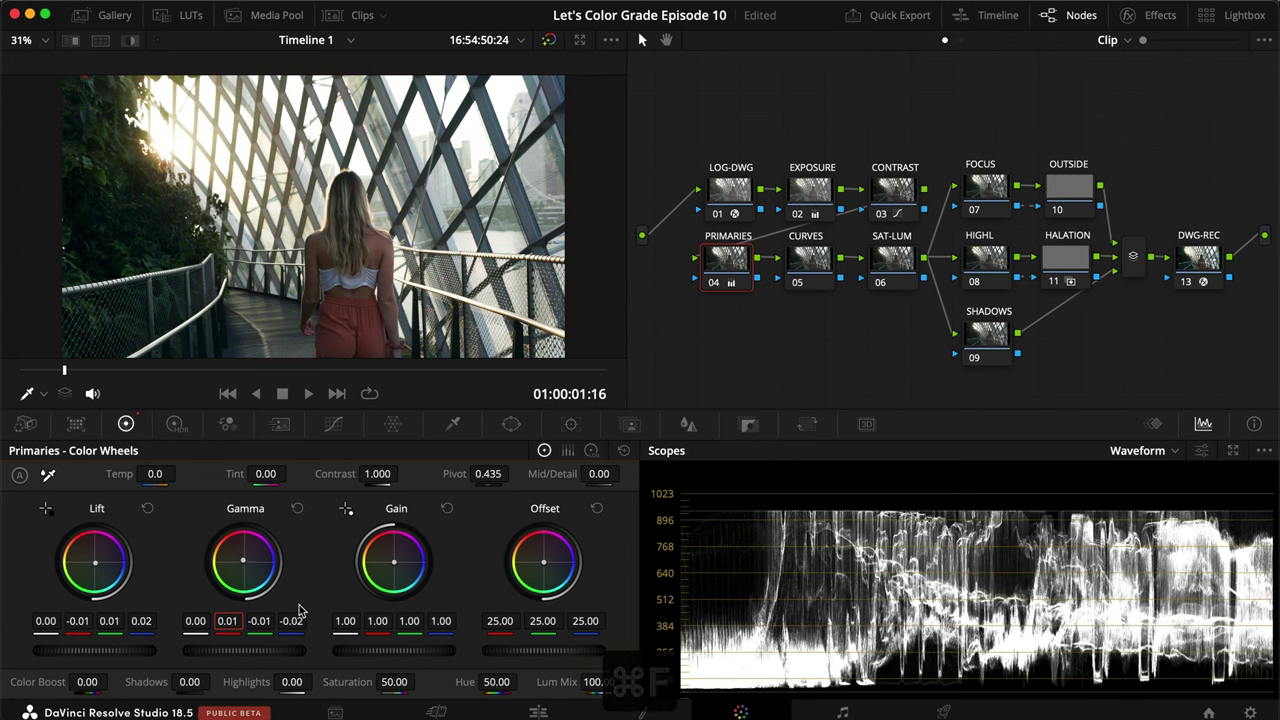
key("super+f")
key("super+d")
key("super+f")
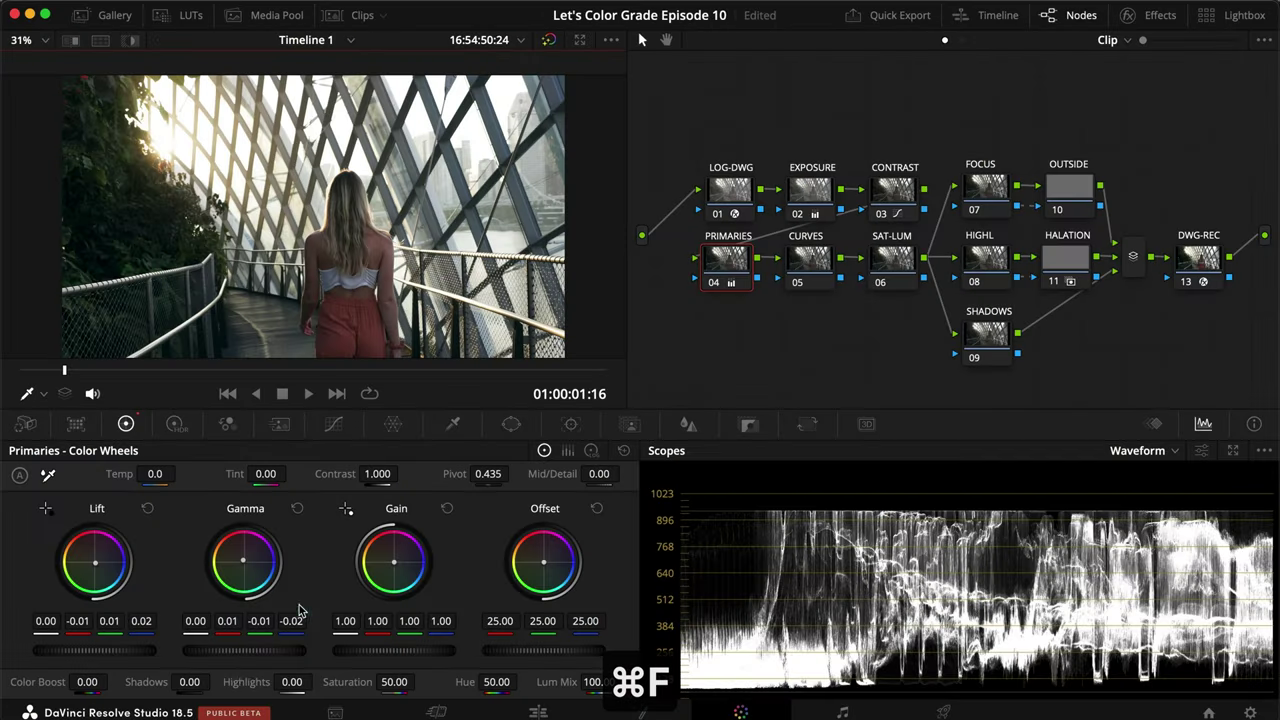
left_click(227, 623)
key("BackSpace")
type("0")
key("Return")
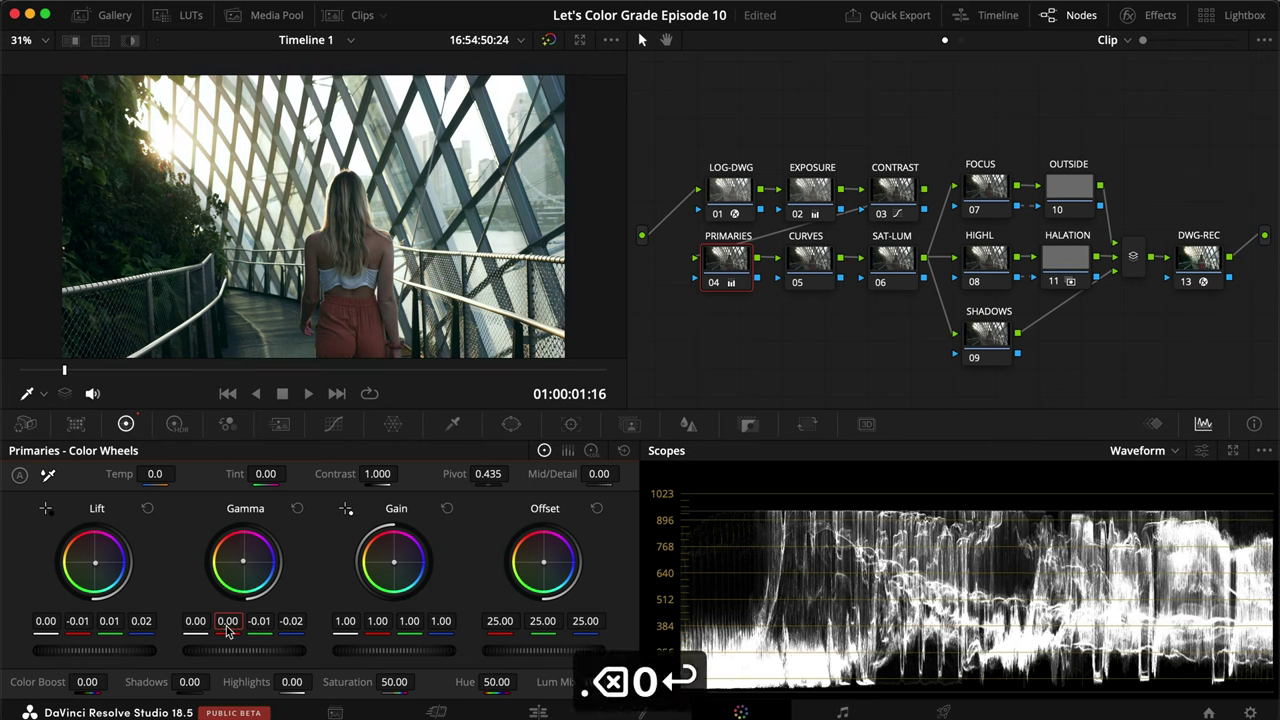
Step: Check the PRIMARIES grade in full screen and save the project
key("super+b")
key("super+f")
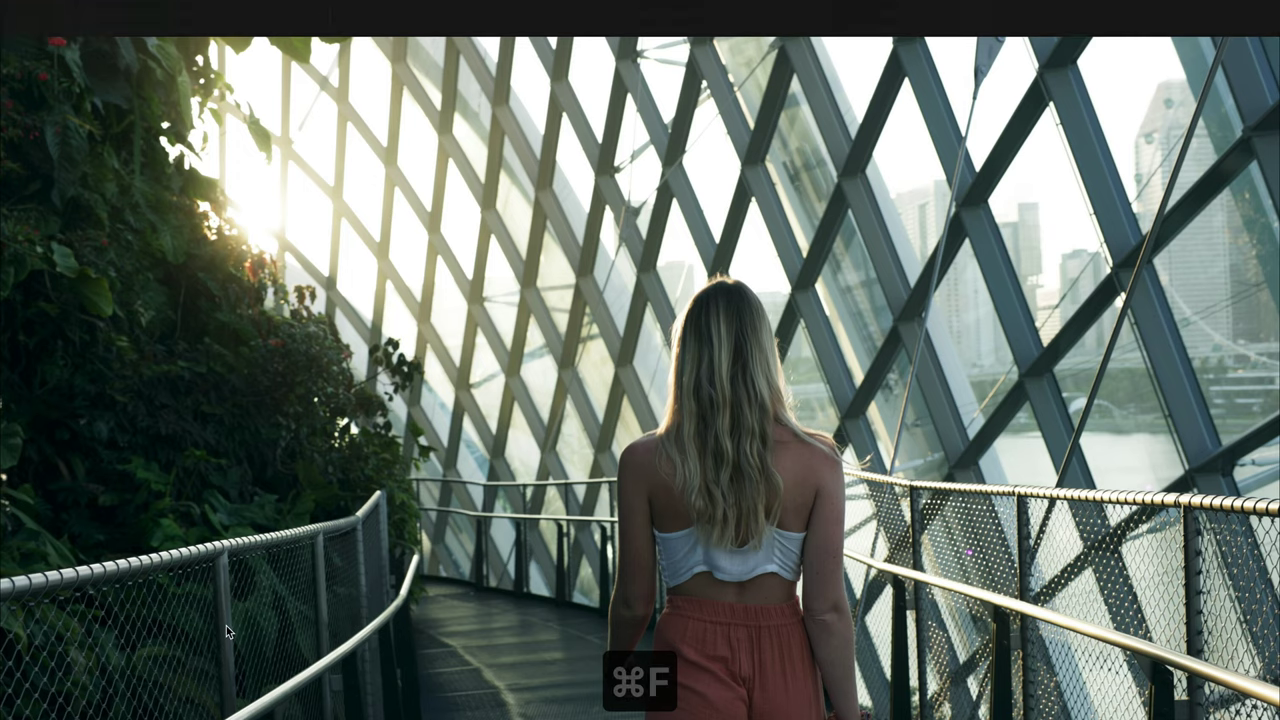
key("super+f")
key("super+s")
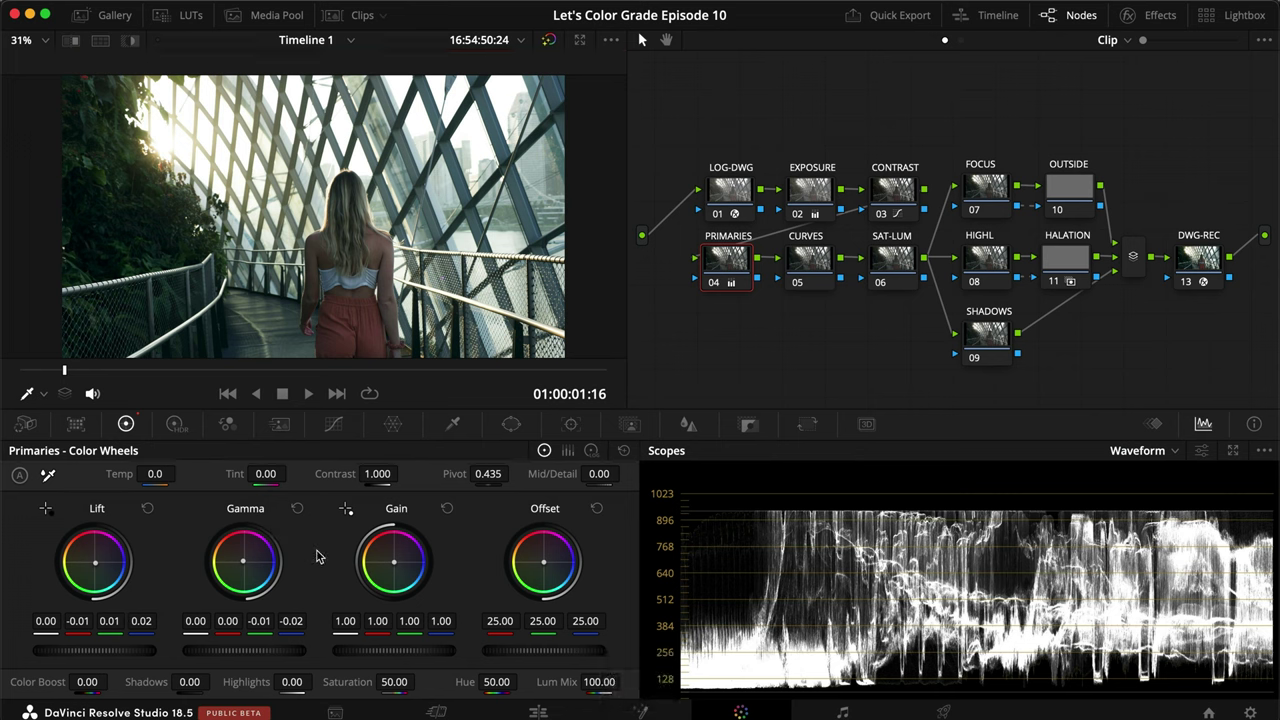
left_click(812, 258)
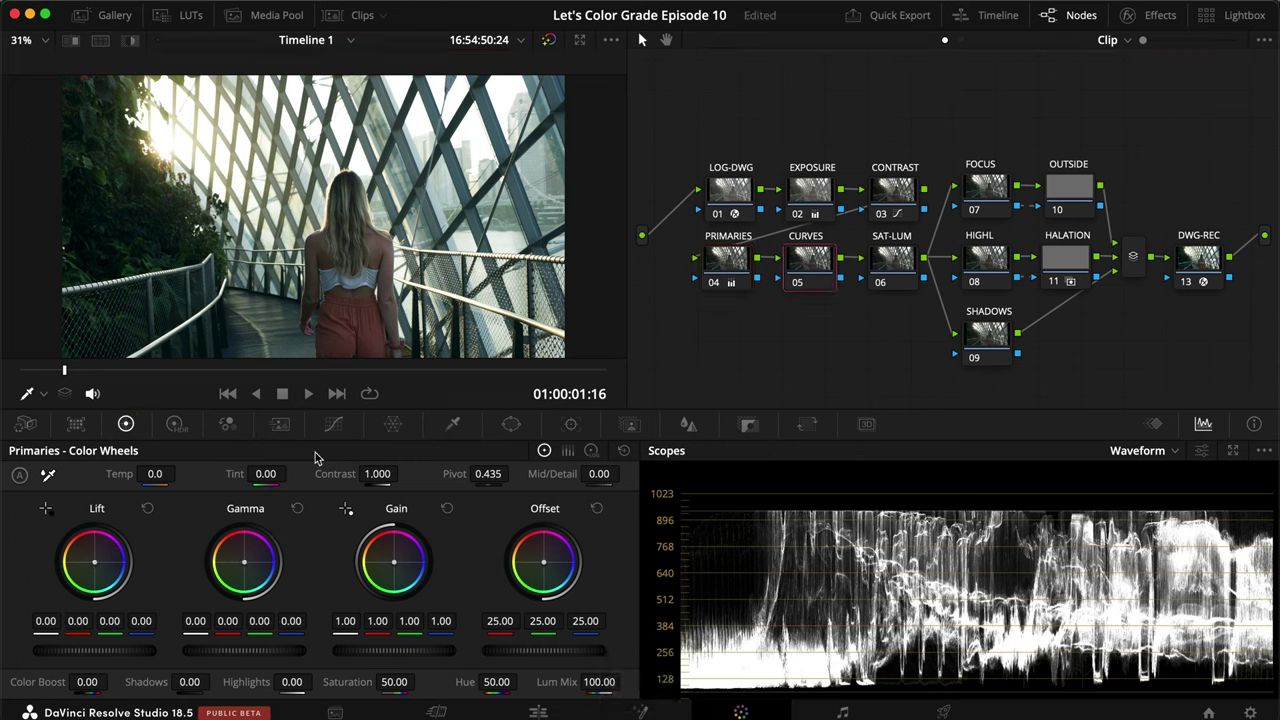
left_click(334, 424)
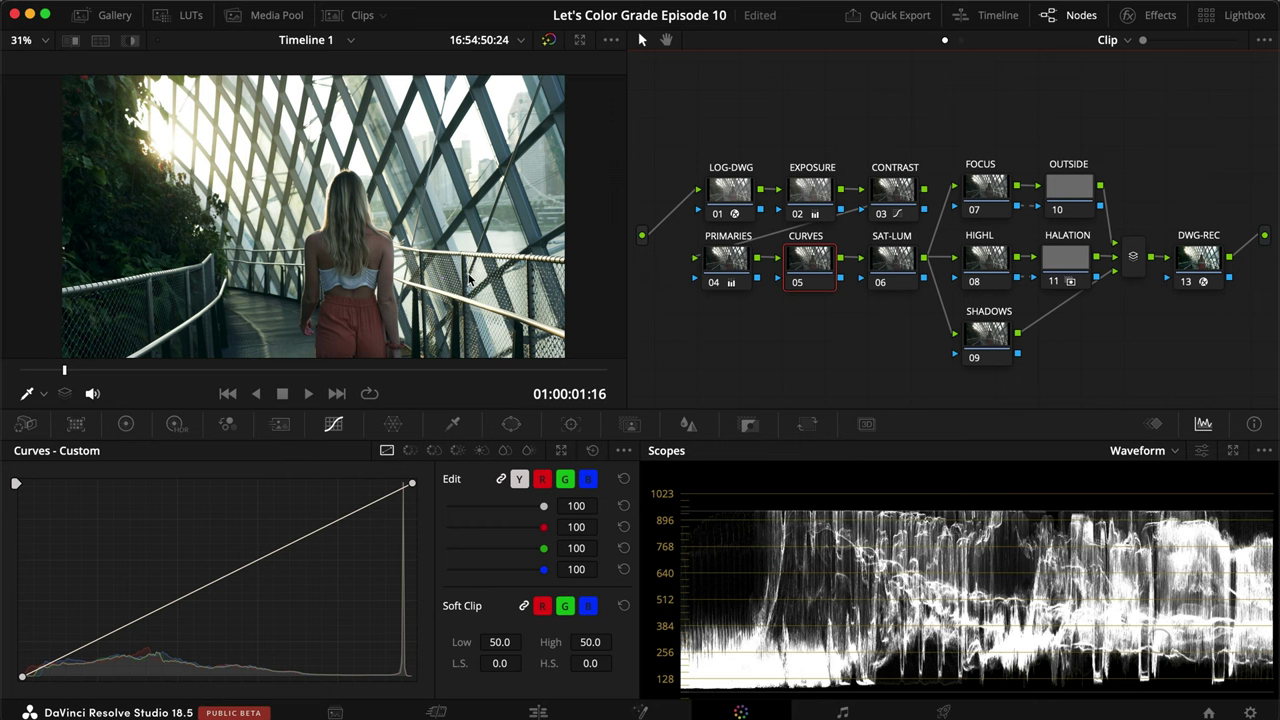
left_click(737, 258)
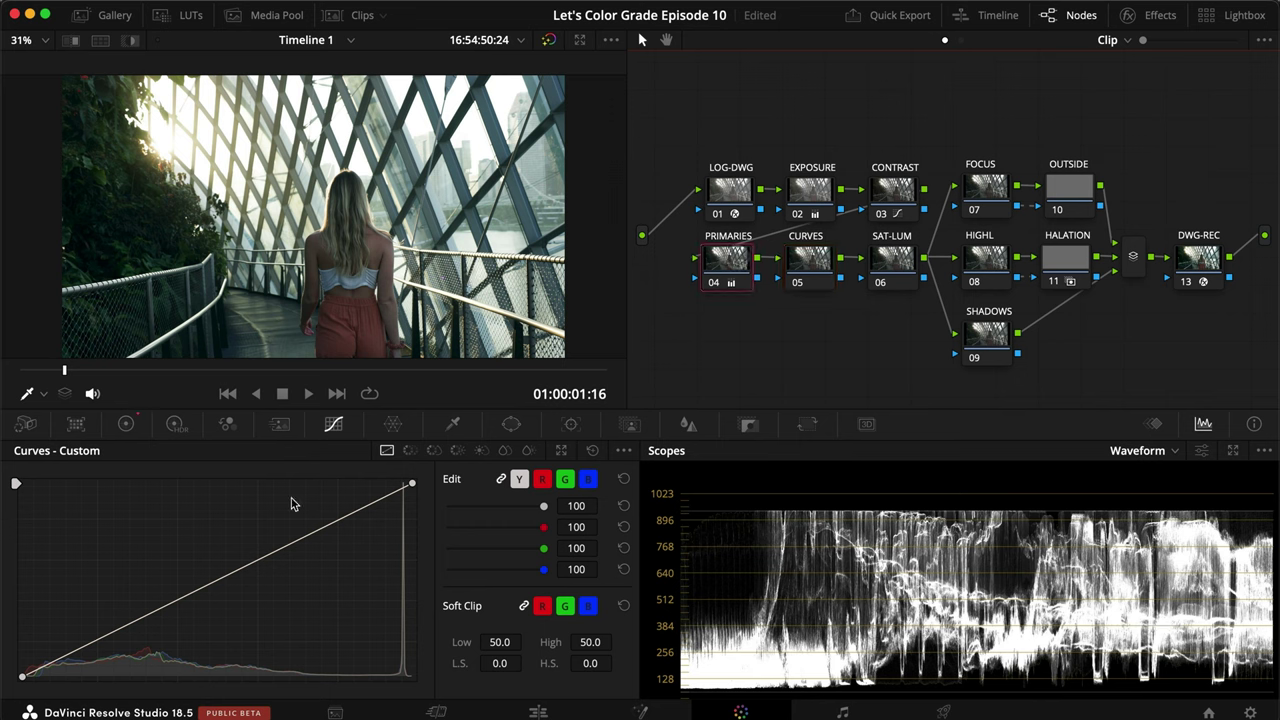
left_click(126, 424)
Step: Try a red Gain of 1.05 and a green Gain of 1.03 on the PRIMARIES node, comparing it off and on
left_click(378, 621)
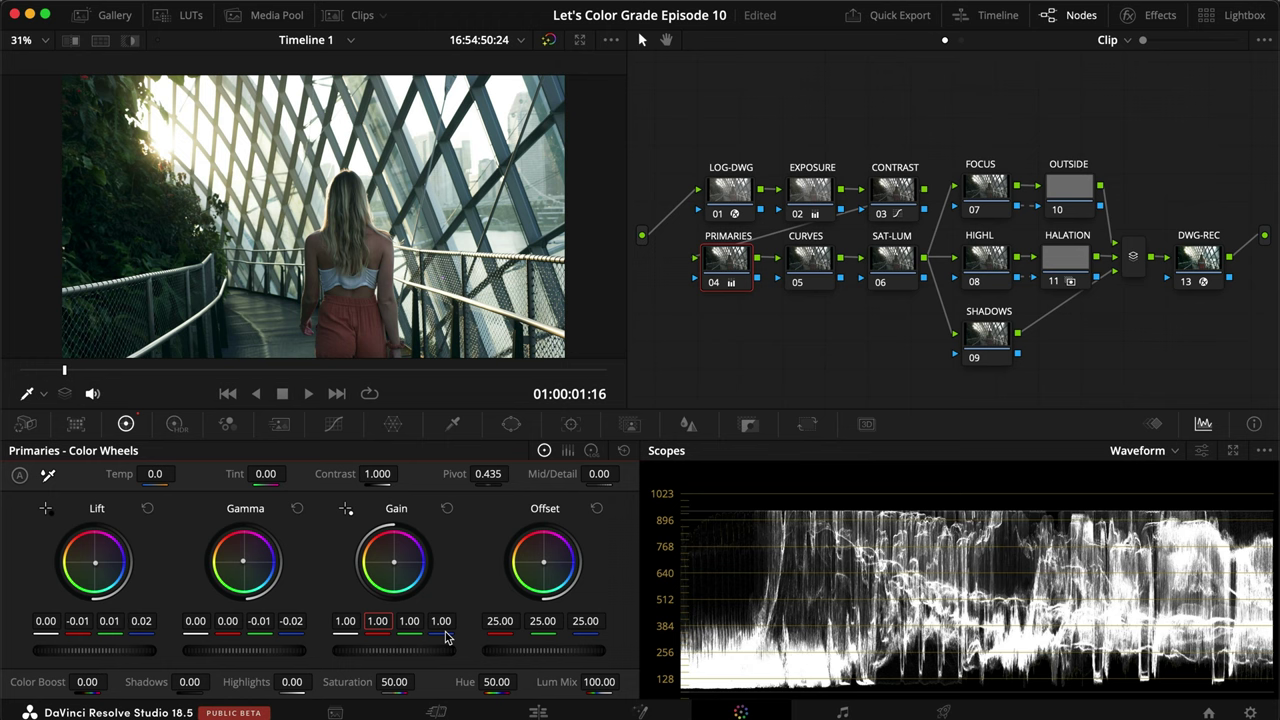
type("1.05")
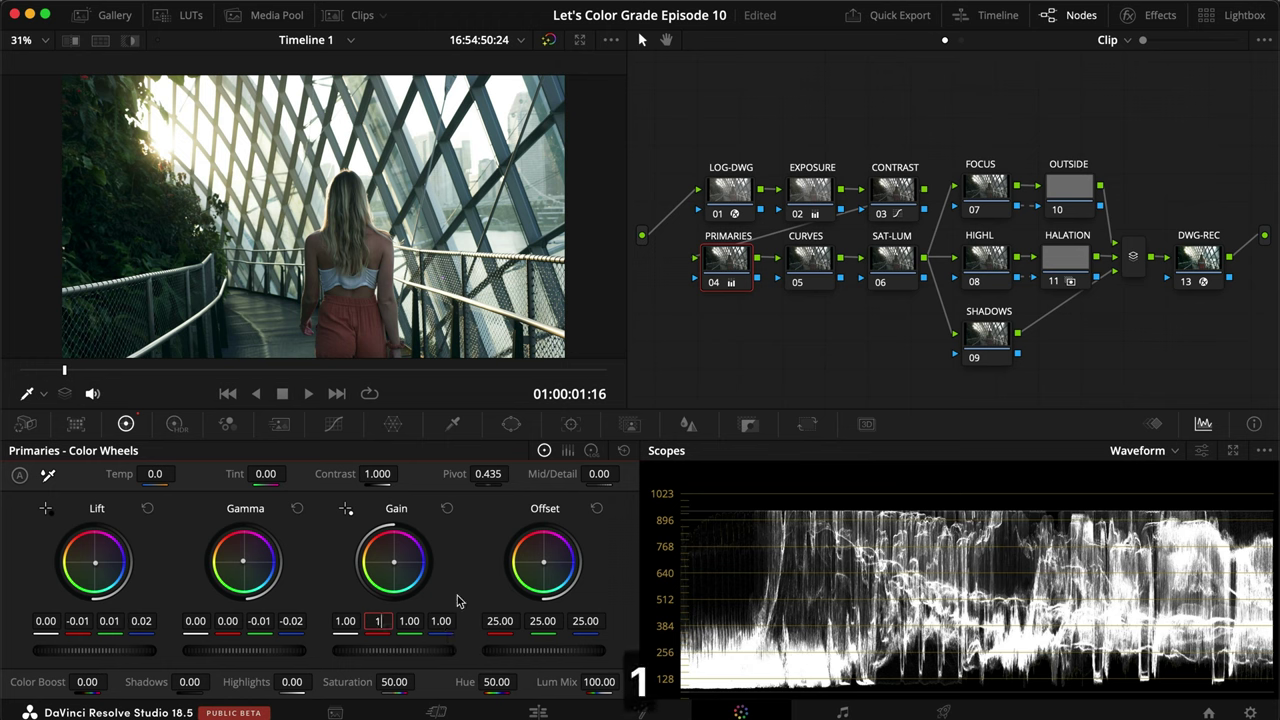
key("Return")
left_click(410, 620)
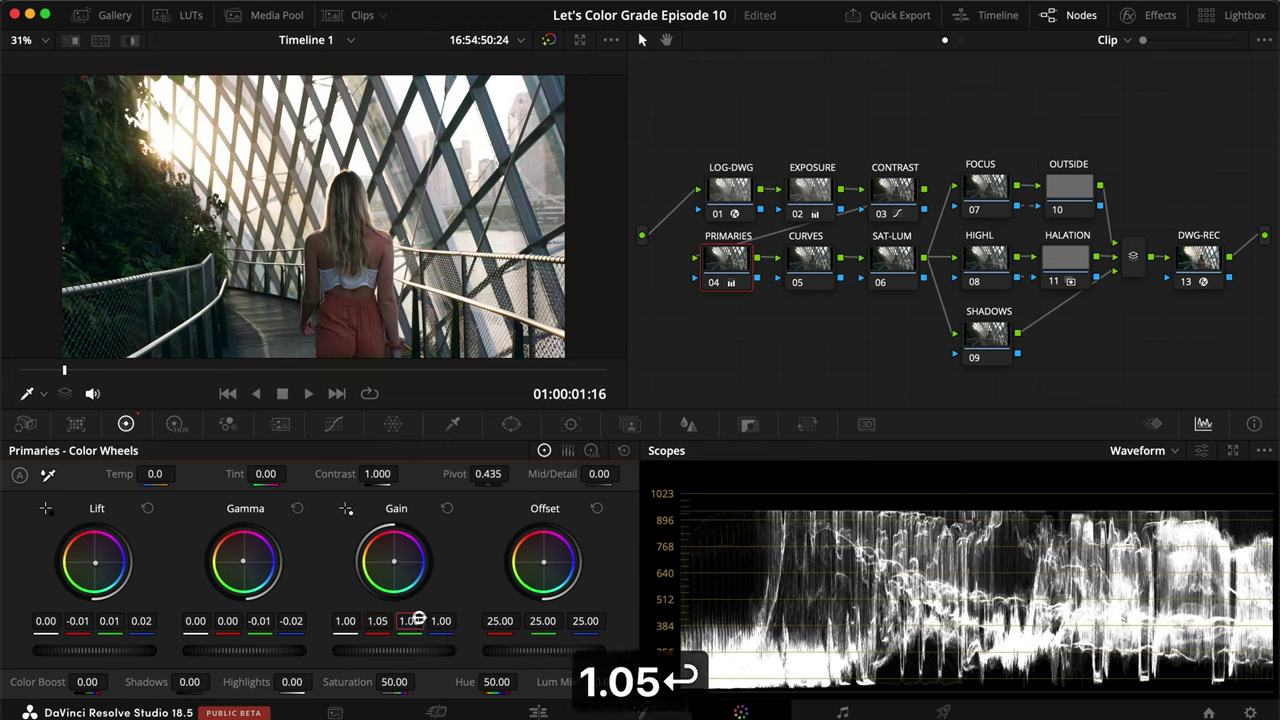
type("1.03")
key("Return")
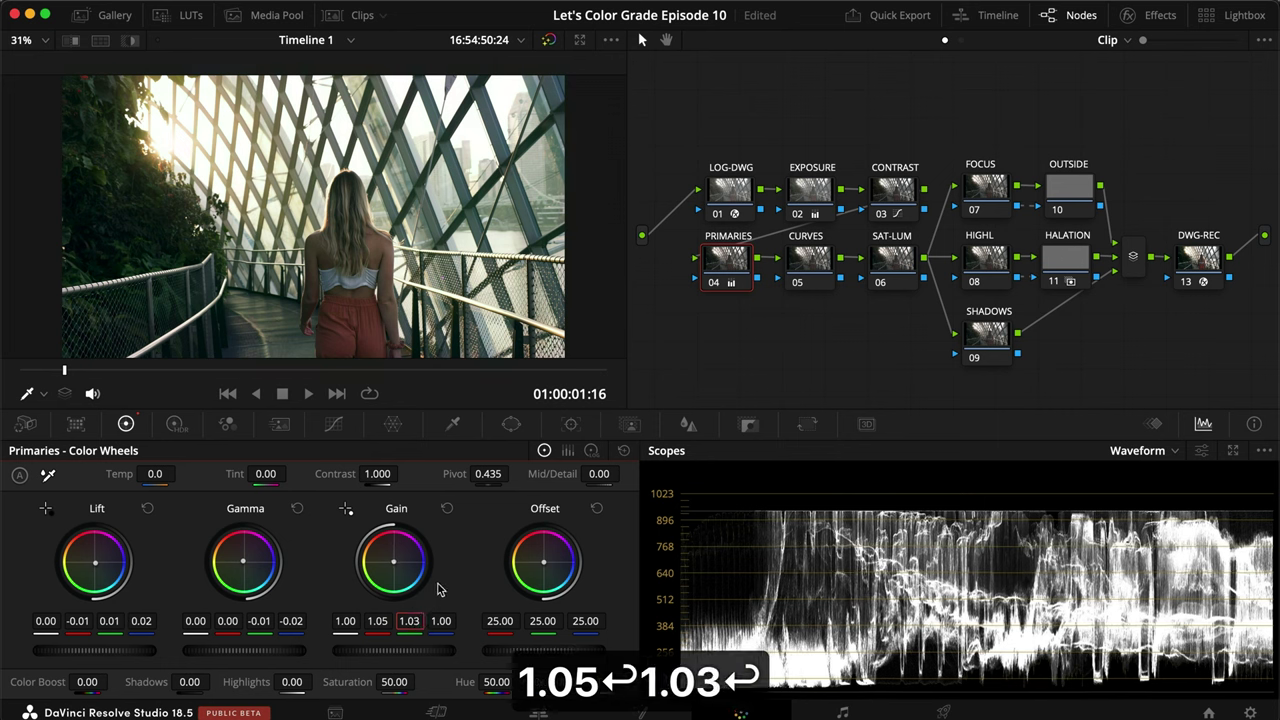
key("super+d")
key("super+d")
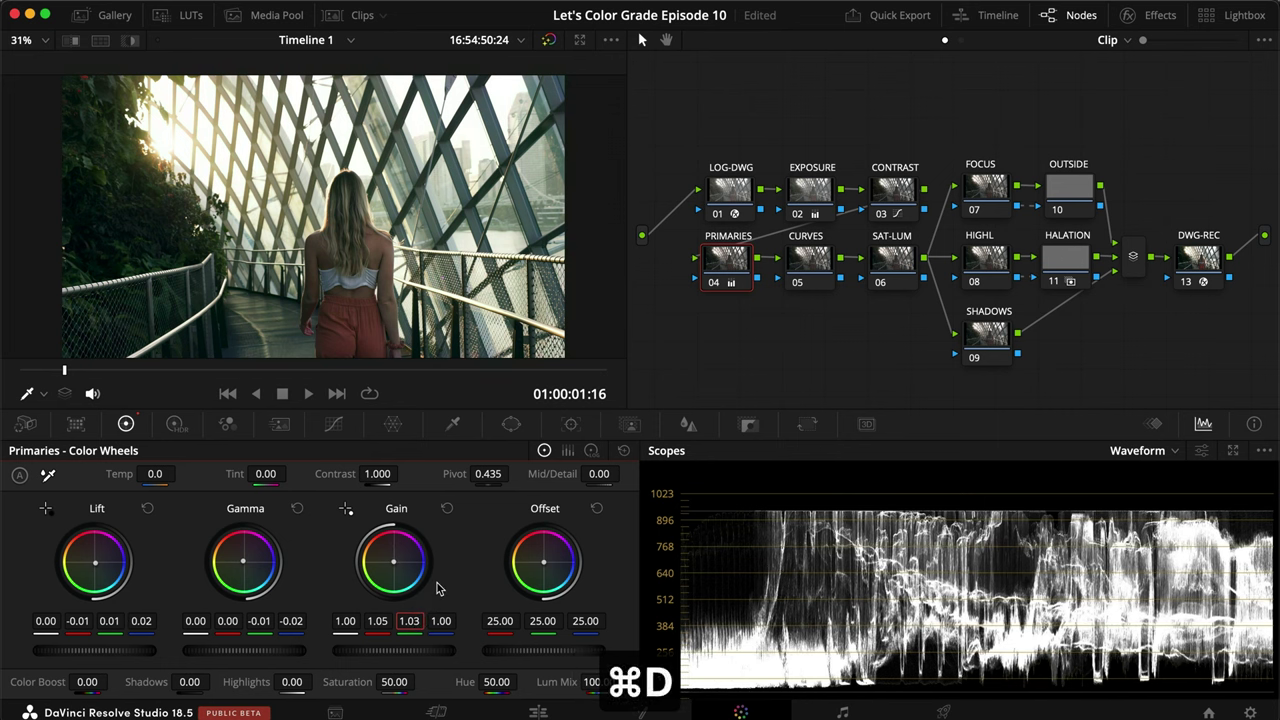
Step: Set the PRIMARIES node's green Gain to 1.02 and red Gain to 1.04, comparing the node off and on
left_click(410, 620)
type("1.02")
key("Return")
key("super+d")
key("super+d")
left_click(377, 620)
type("1.04")
key("Return")
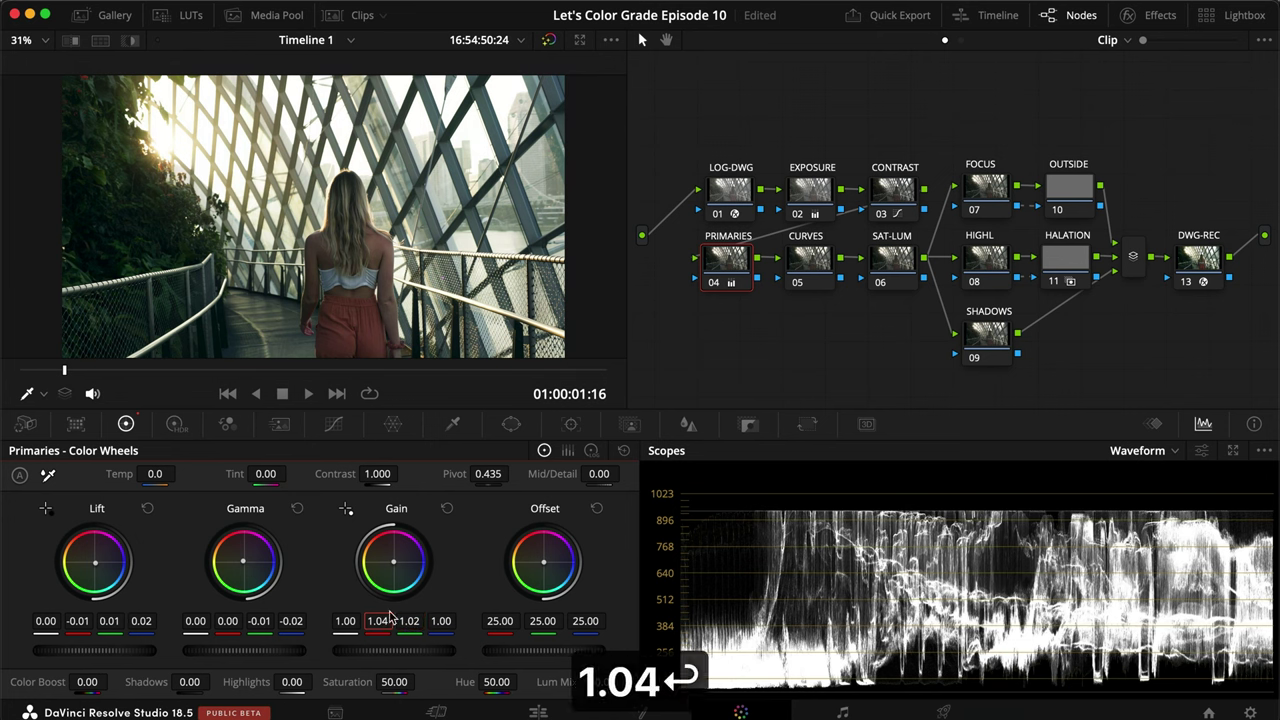
Step: Compare the image with the PRIMARIES node off and on, in full screen and in the viewer, and save the project
key("super+f")
key("super+d")
key("super+d")
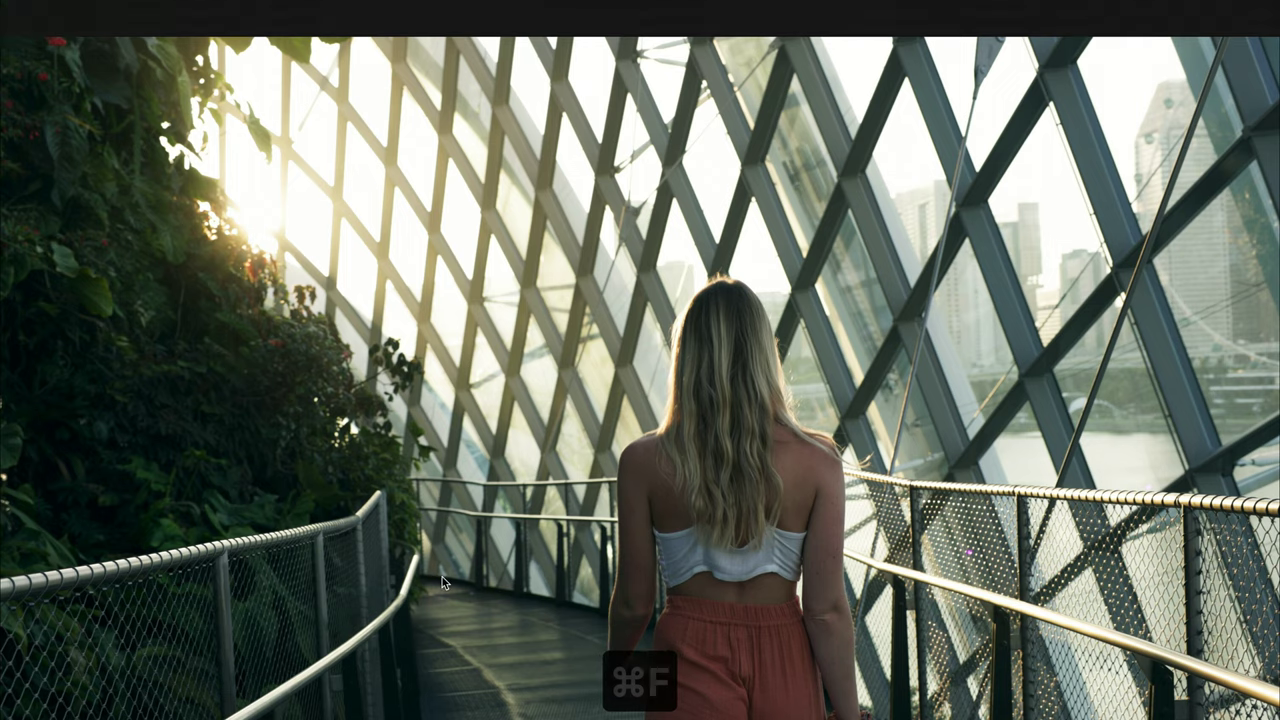
key("super+f")
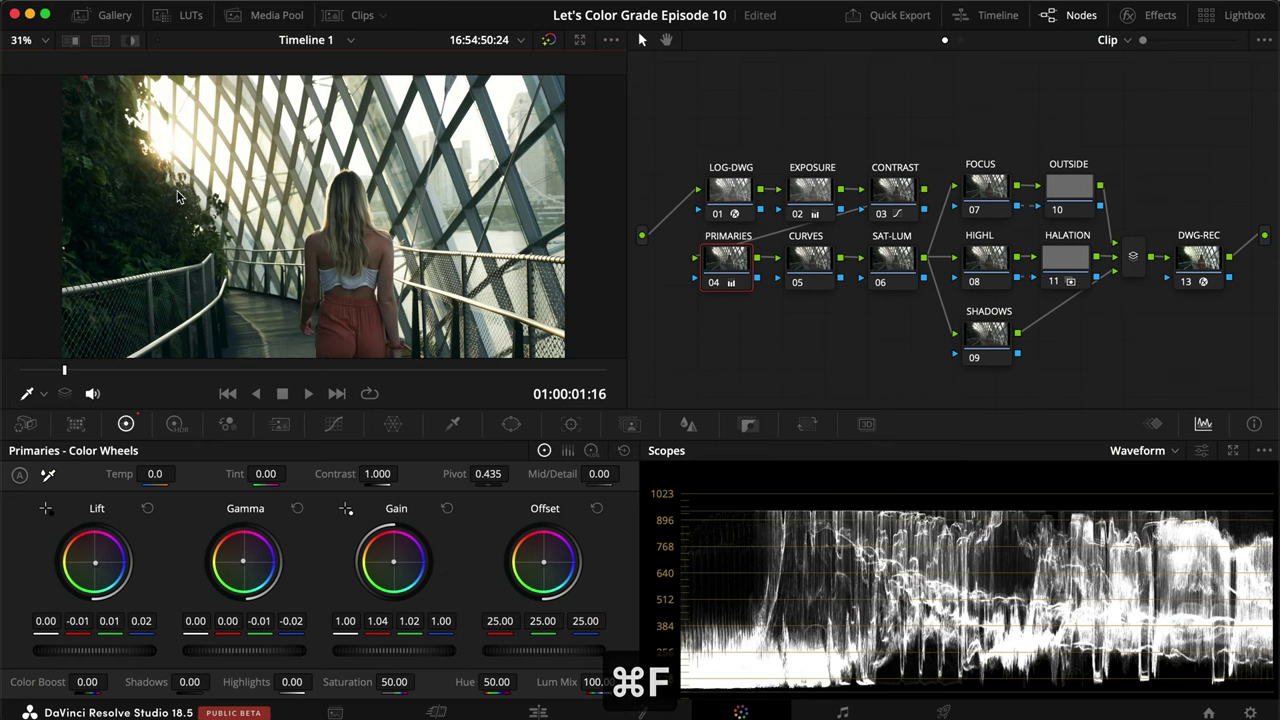
key("super+s")
key("super+d")
key("super+d")
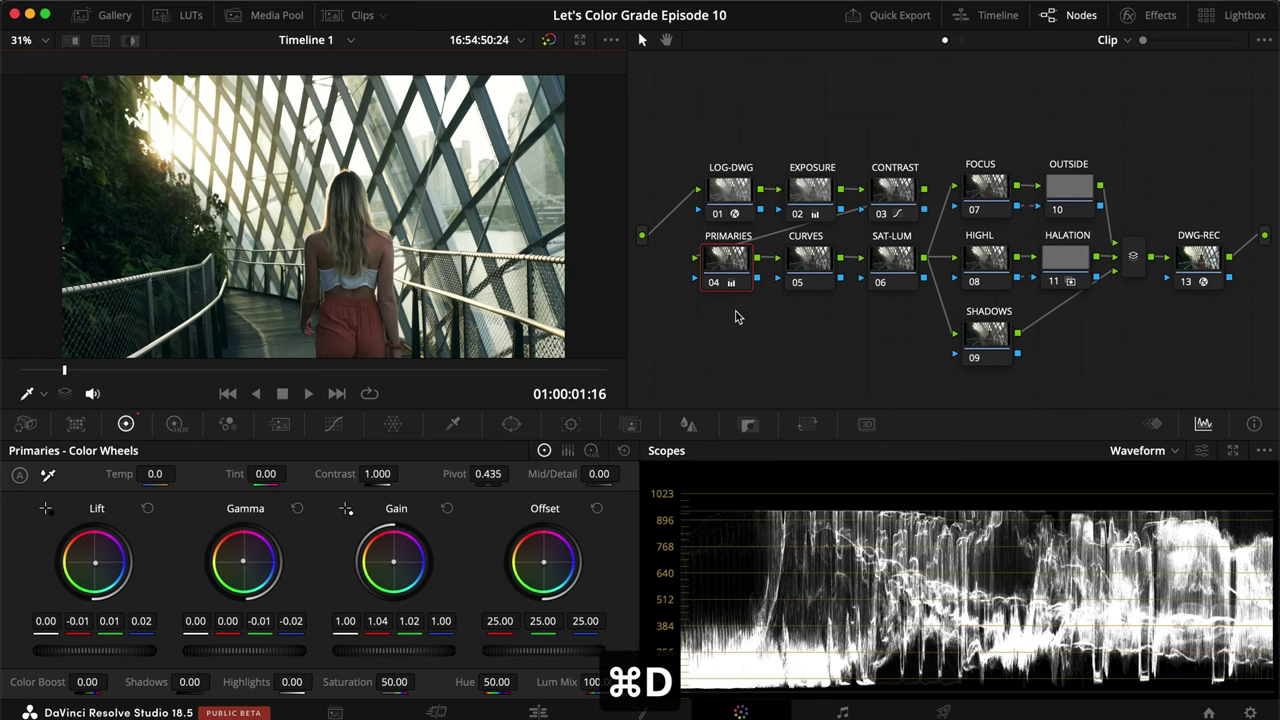
key("super+d")
key("super+d")
Step: On the CURVES node, sample the skin of the woman's arm to add control points to the Hue Vs Hue curve
left_click(798, 275)
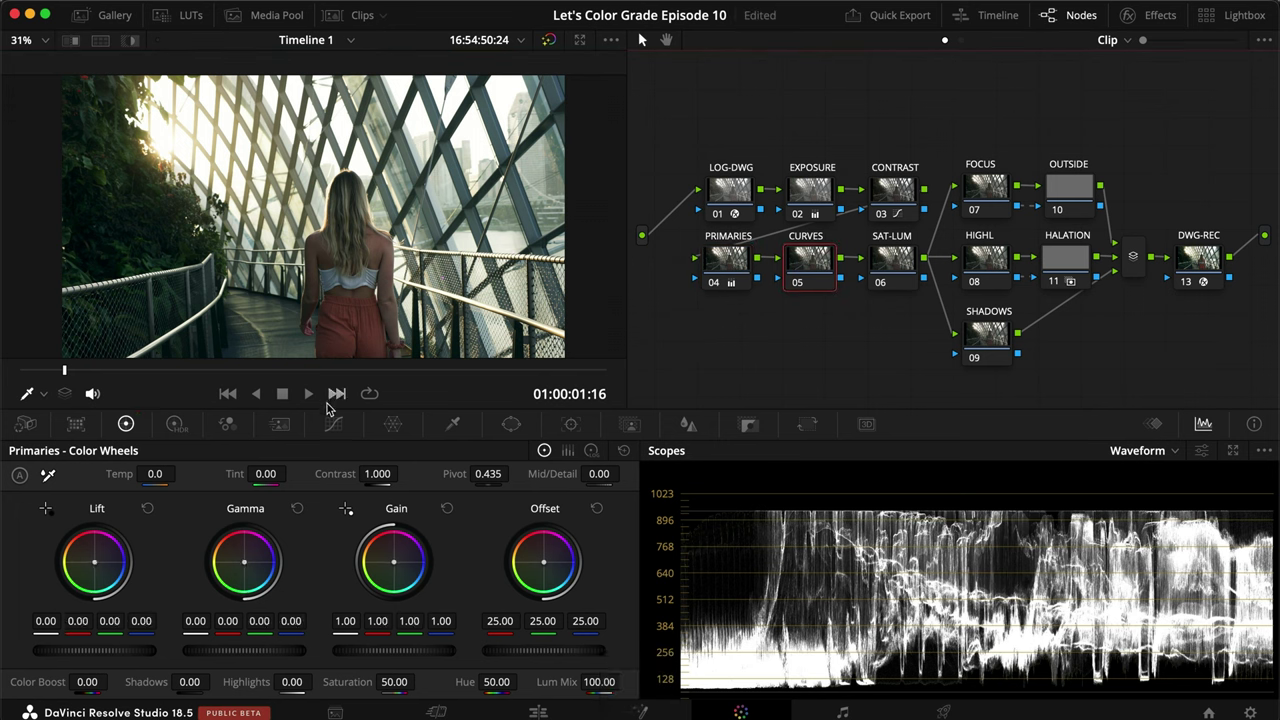
left_click(327, 425)
left_click(403, 450)
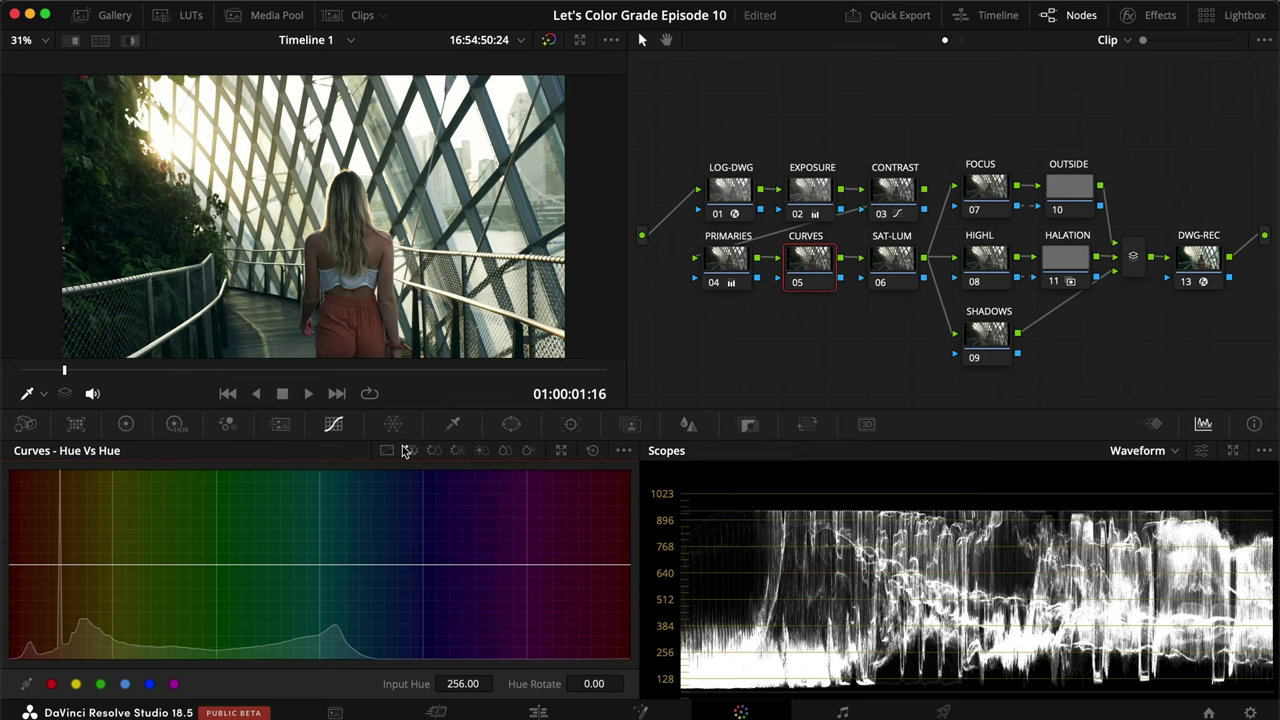
left_click(434, 450)
left_click(457, 450)
left_click(408, 451)
scroll(423, 215, "up", 4)
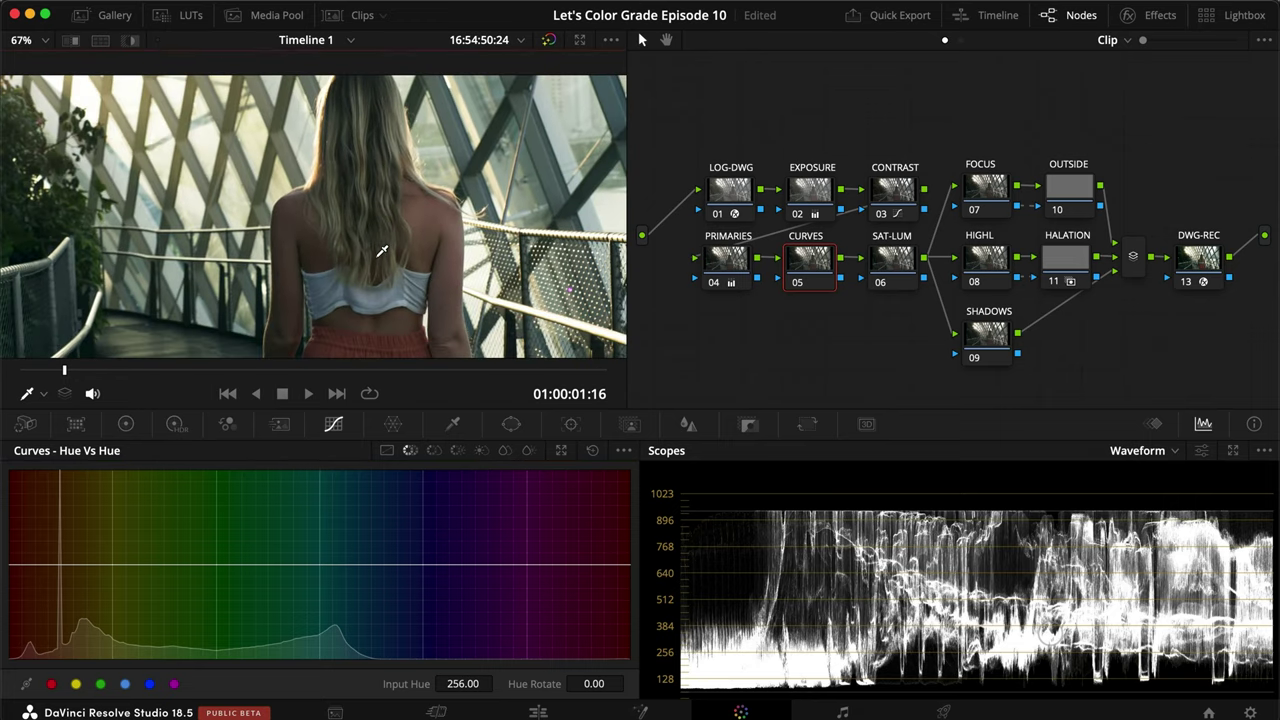
left_click(449, 331)
Step: Sample the skin of the woman's arm for the CURVES node's Hue Vs Sat and Hue Vs Lum curves as well
left_click(434, 450)
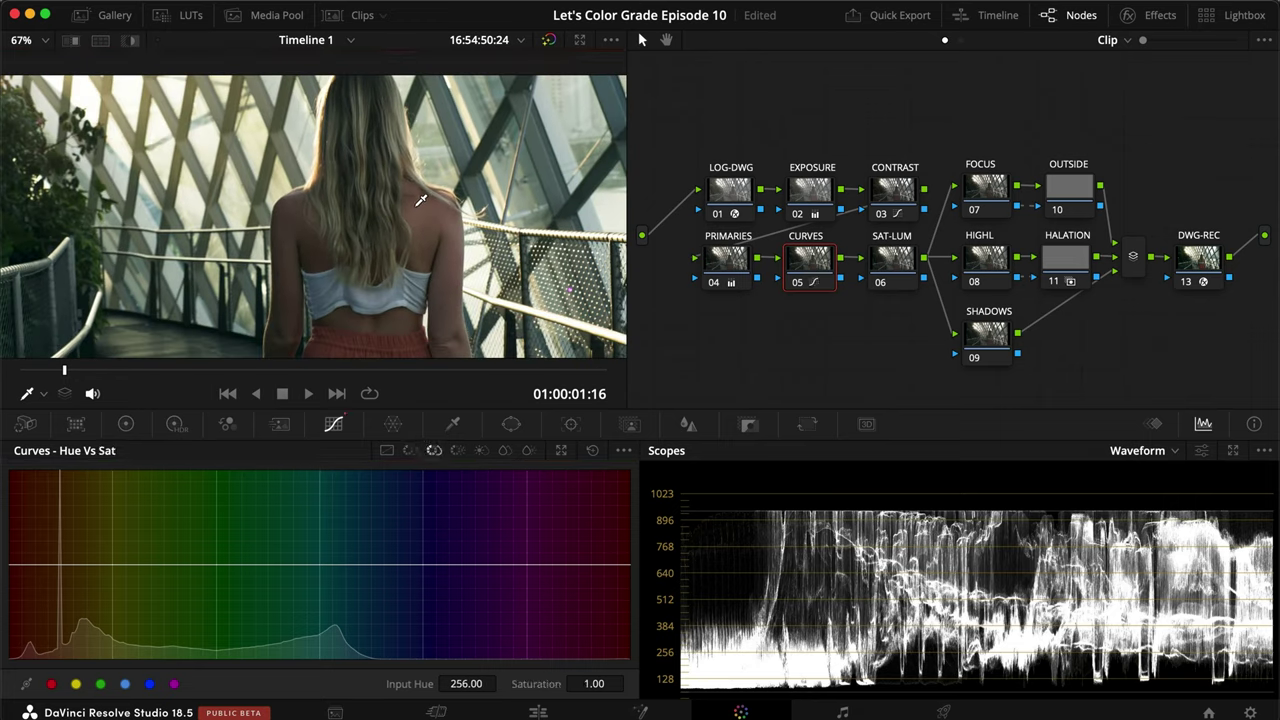
left_click(443, 326)
left_click(457, 450)
left_click(454, 330)
Step: Return to the Hue Vs Hue curve, fit the image in the viewer, and examine the skin tone in full screen
left_click(410, 450)
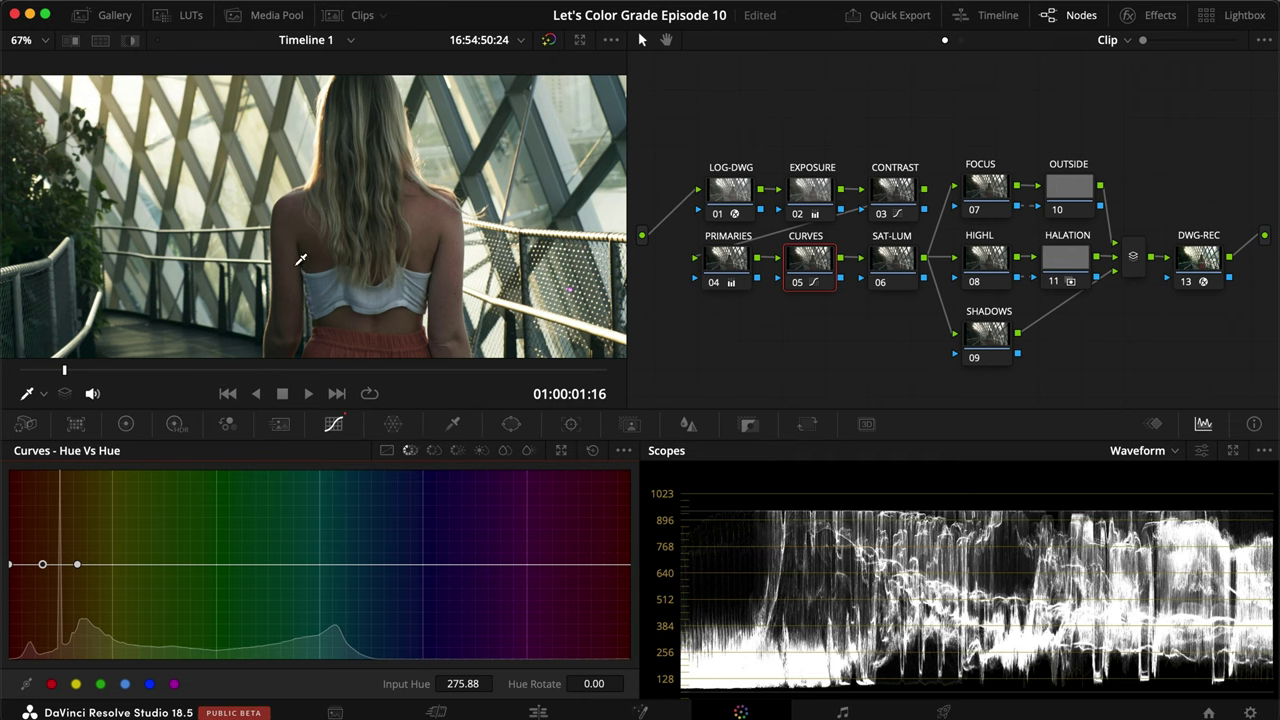
key("shift+z")
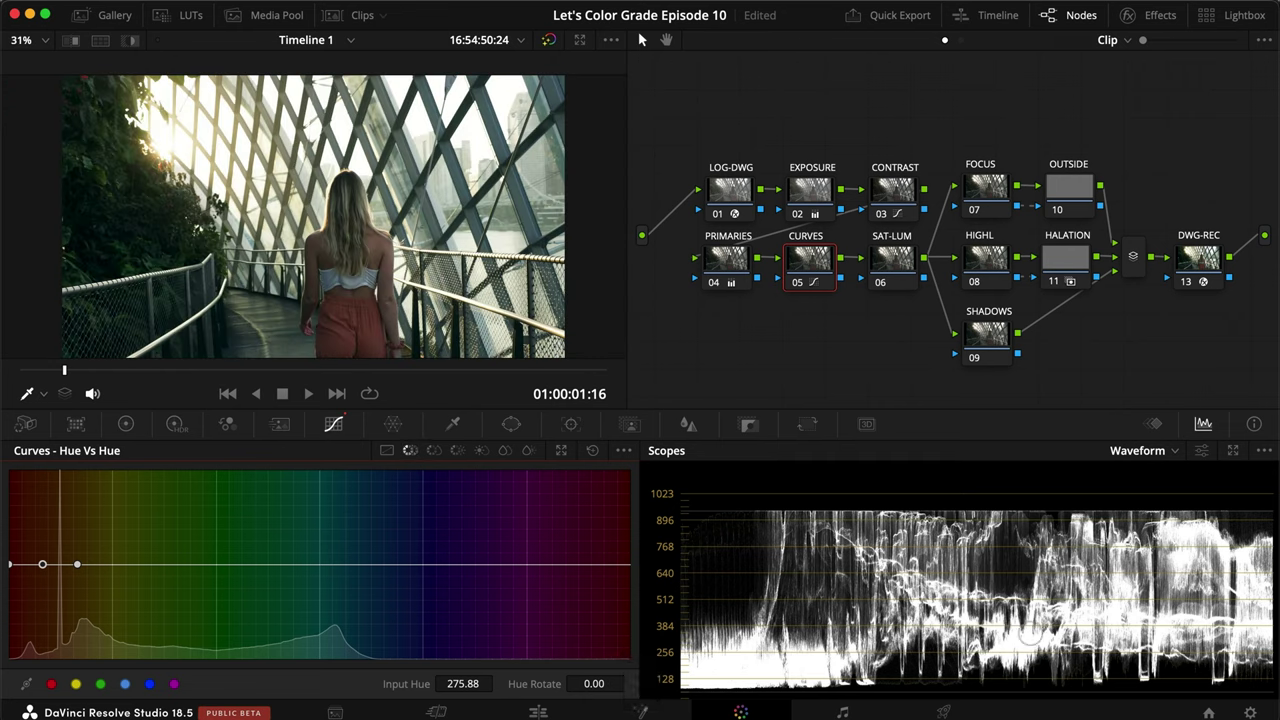
key("super+f")
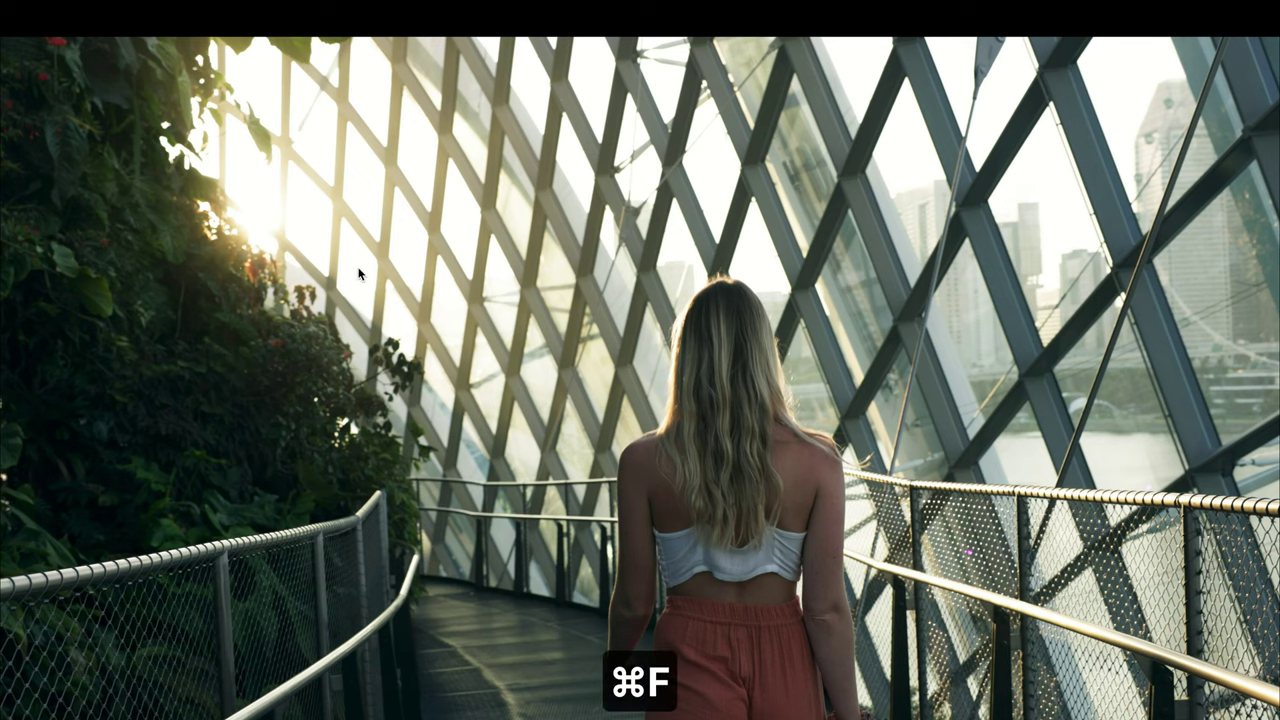
key("super+f")
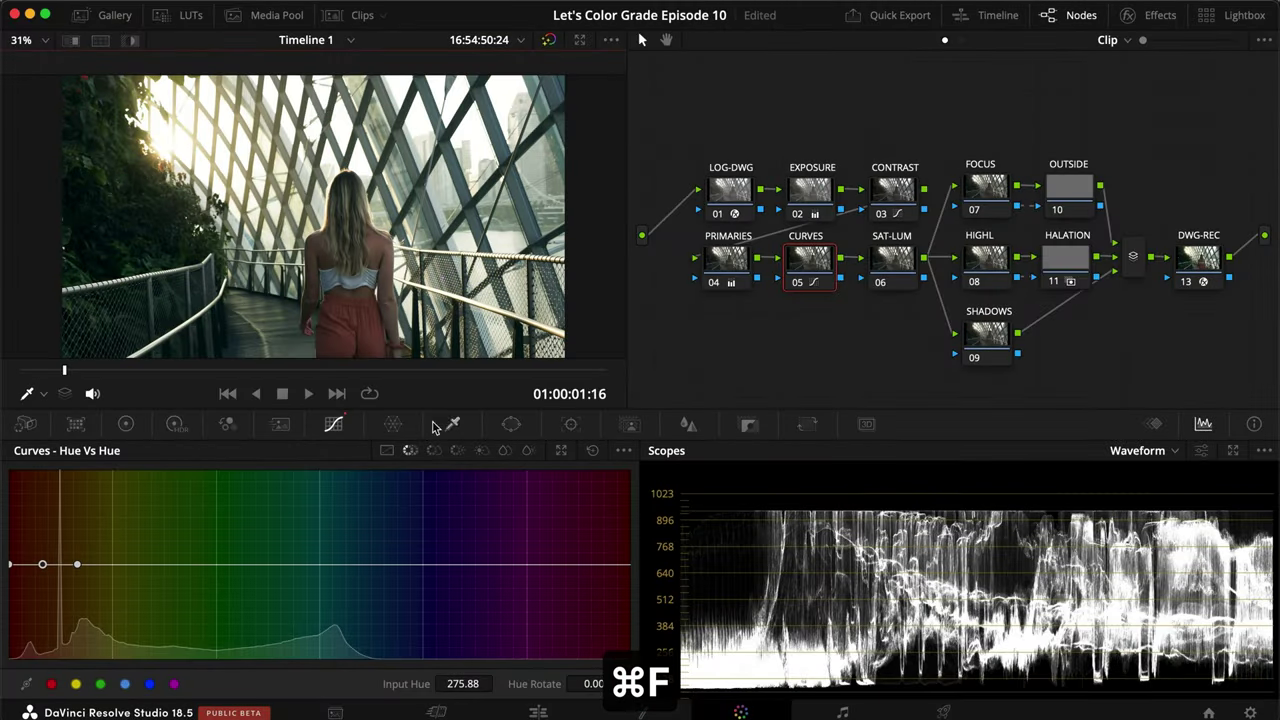
Step: Raise the sampled skin point to about 1.04 saturation in Hue Vs Sat and about 1.06 gain in Hue Vs Lum, and save the project
left_click(434, 450)
left_click_drag(40, 566, 40, 563)
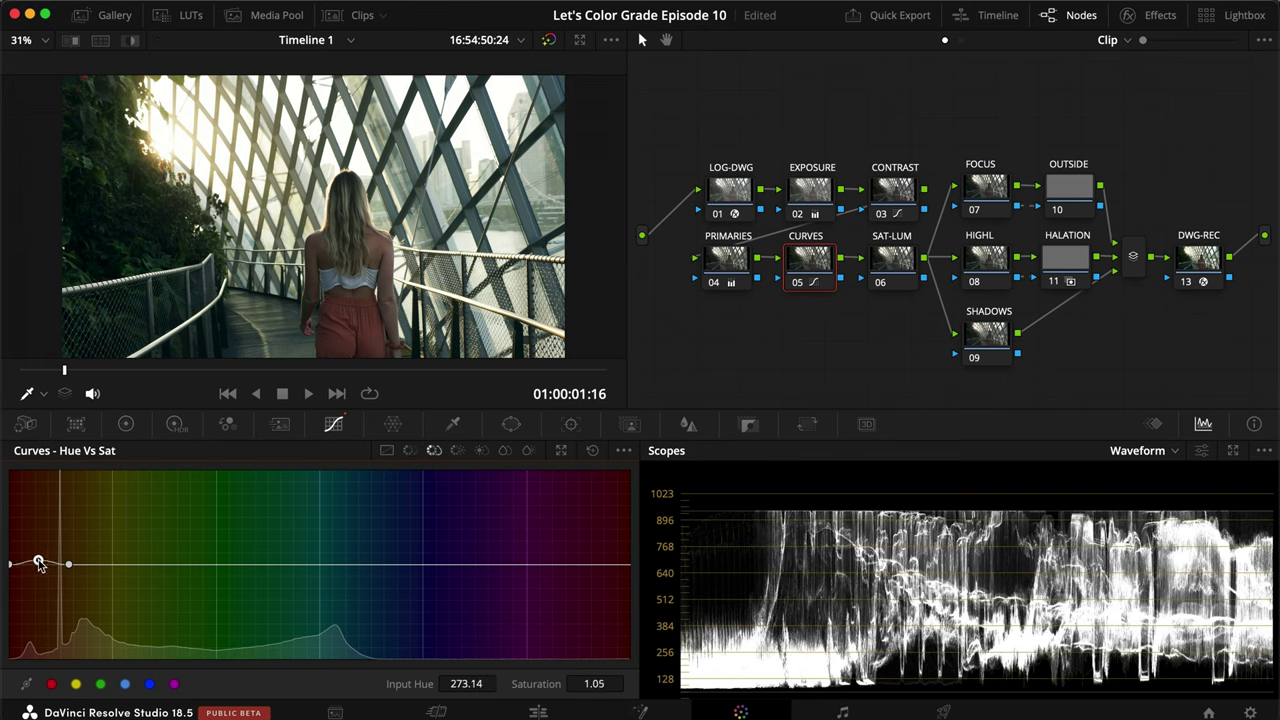
left_click(457, 450)
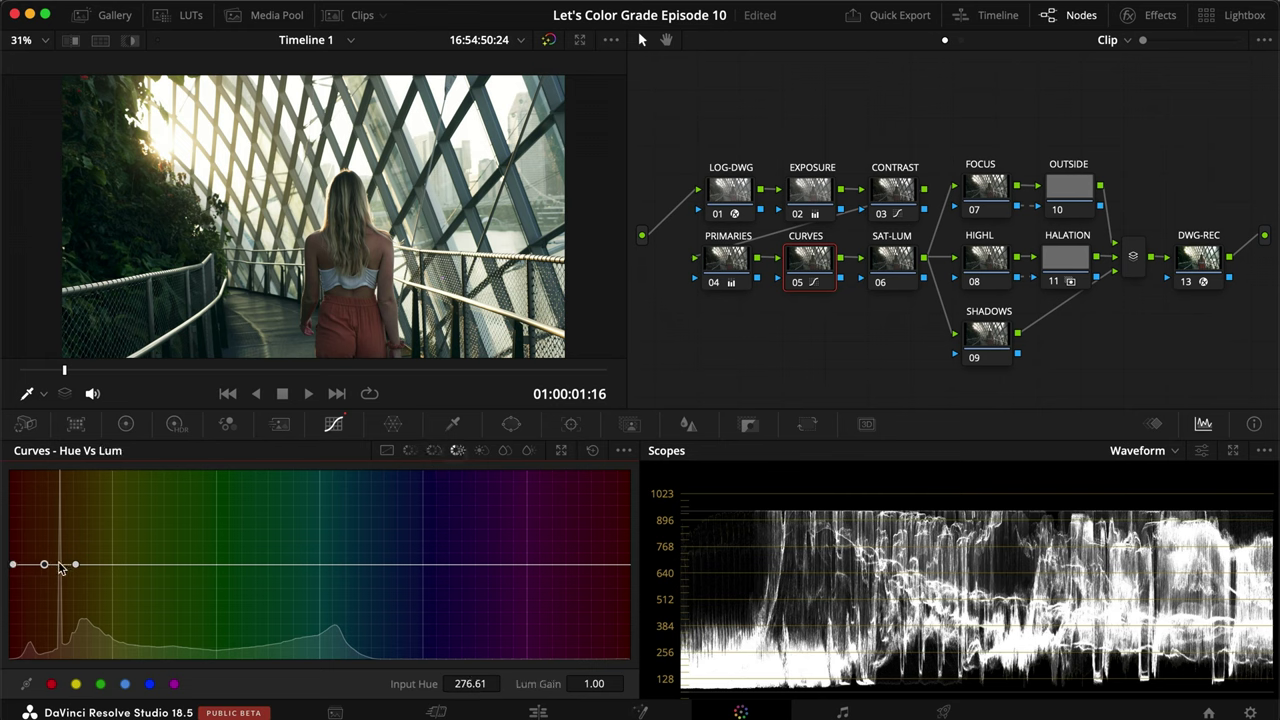
left_click_drag(46, 568, 46, 563)
key("super+s")
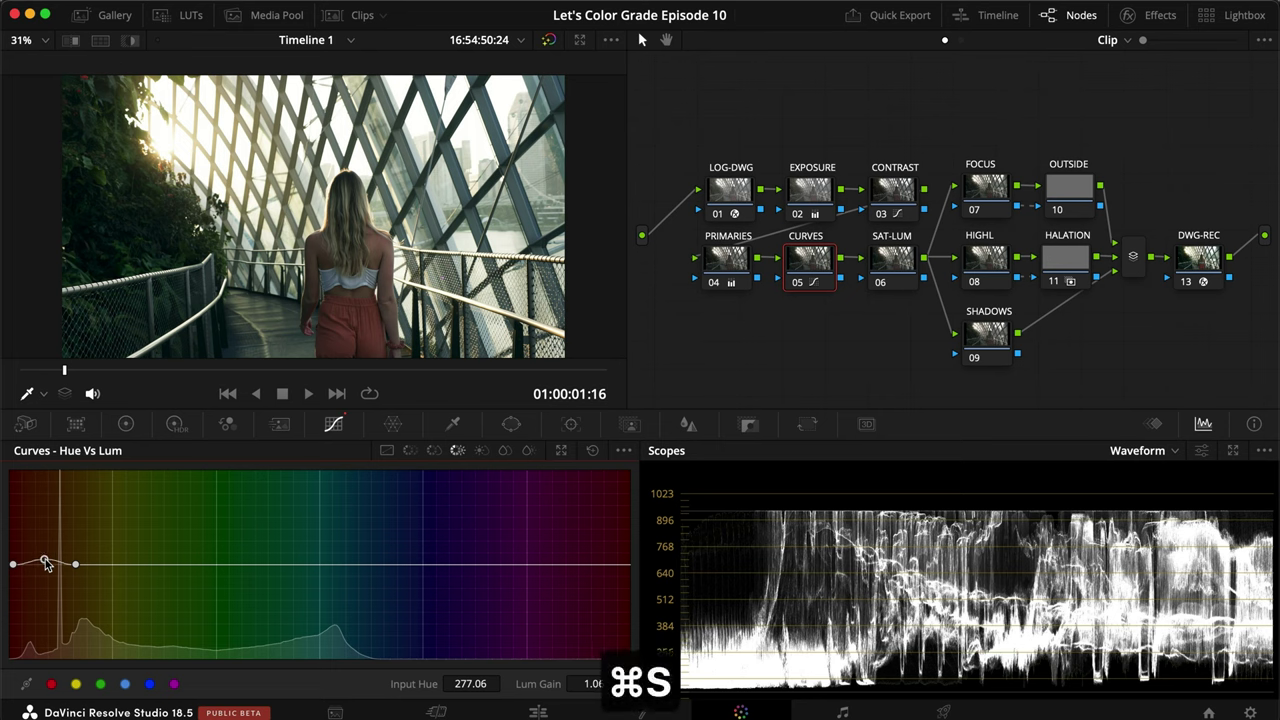
Step: Sample the dark foliage for the CURVES node's Hue Vs Sat curve, reposition the control points, and pull the green range's saturation down
left_click(433, 451)
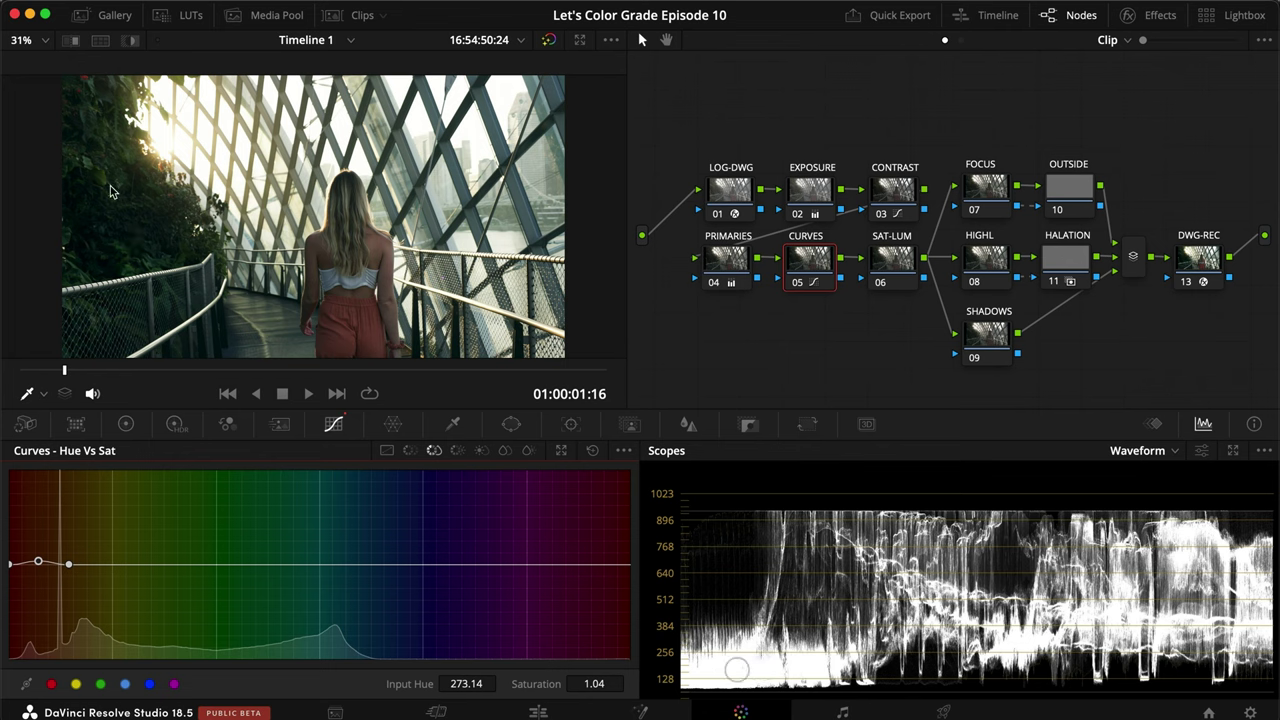
left_click(140, 217)
left_click_drag(345, 565, 307, 566)
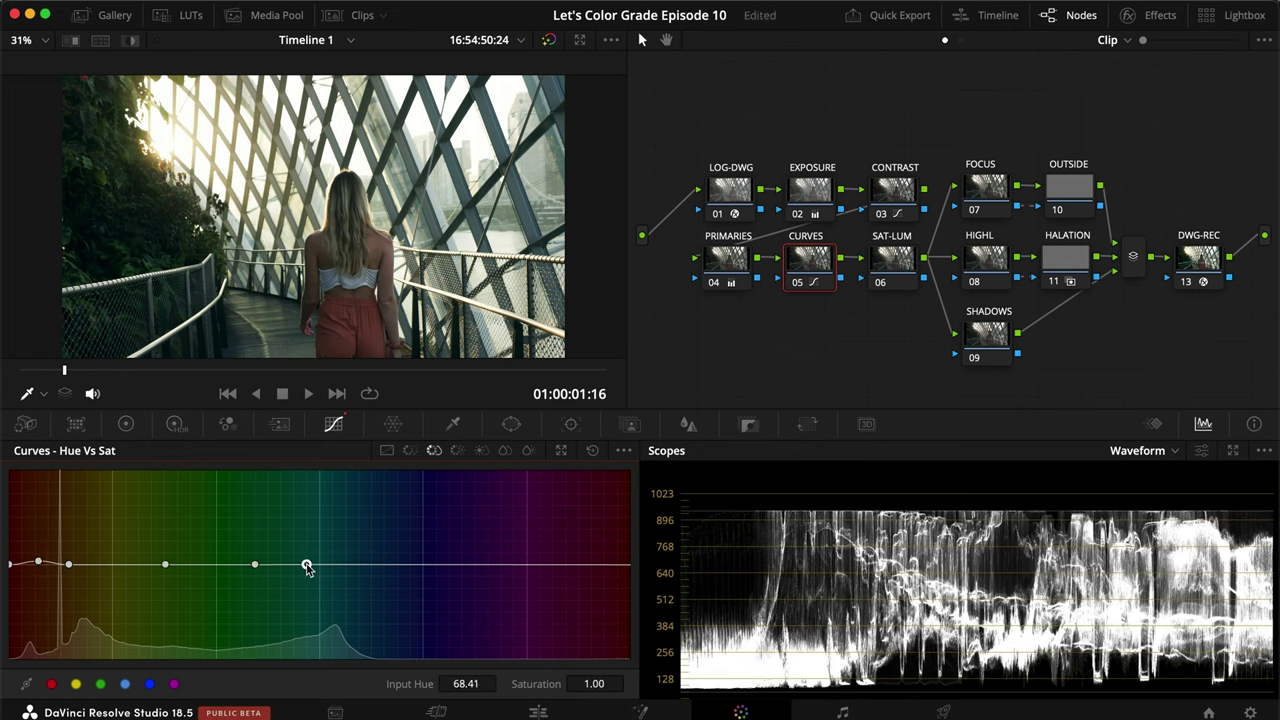
left_click_drag(304, 565, 290, 566)
right_click(163, 567)
left_click_drag(256, 567, 180, 616)
left_click_drag(293, 567, 248, 563)
left_click_drag(181, 615, 146, 617)
Step: Compare the node off and on, widen the green dip toward teal, and refine its lowest point to about 0.45 saturation at input hue 343.67
key("super+f")
key("super+d")
key("super+d")
key("super+f")
key("super+d")
key("super+d")
left_click_drag(253, 565, 268, 566)
key("super+d")
key("super+d")
left_click_drag(151, 618, 162, 616)
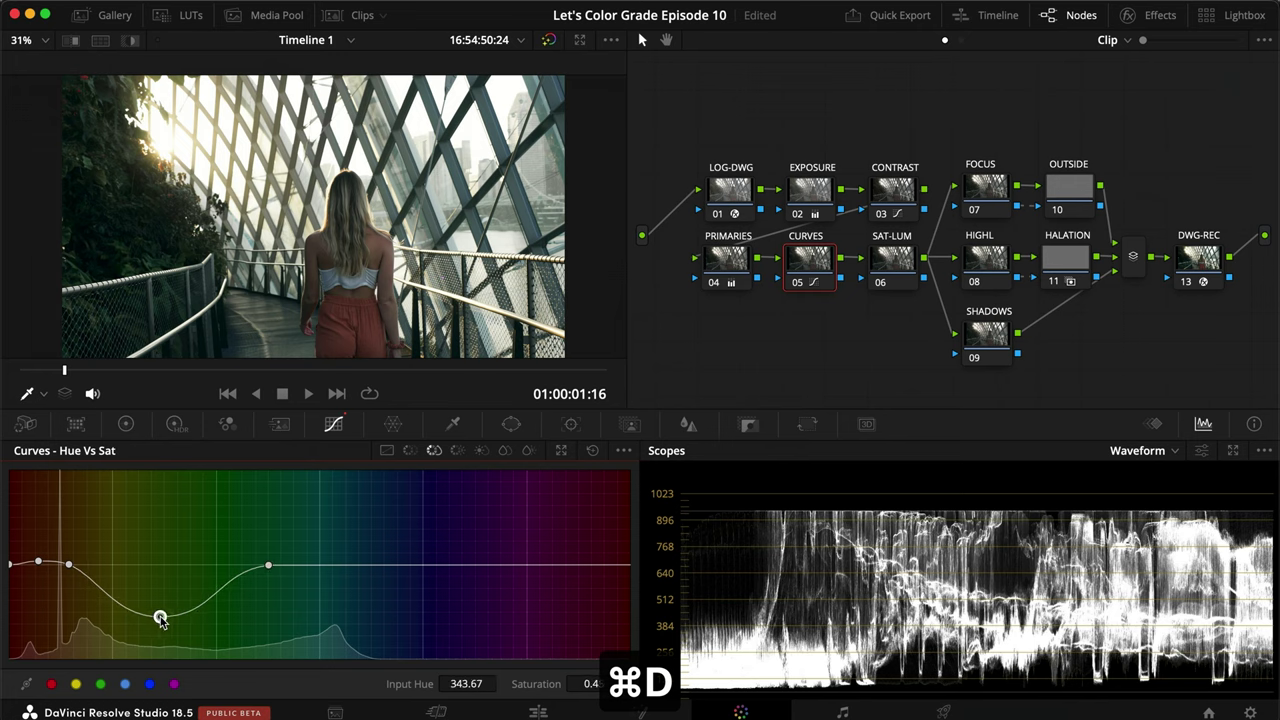
Step: Compare the desaturated foliage with the original in full screen and save the project
key("super+f")
key("super+d")
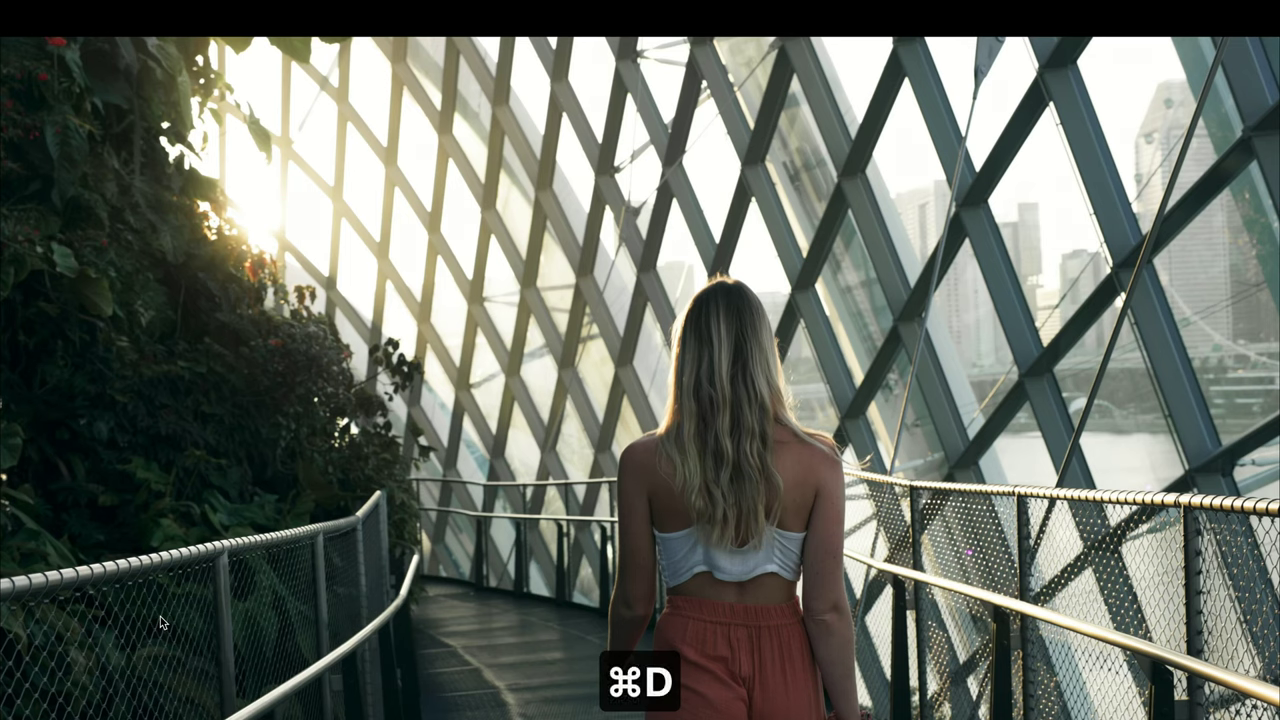
key("super+f")
key("super+s")
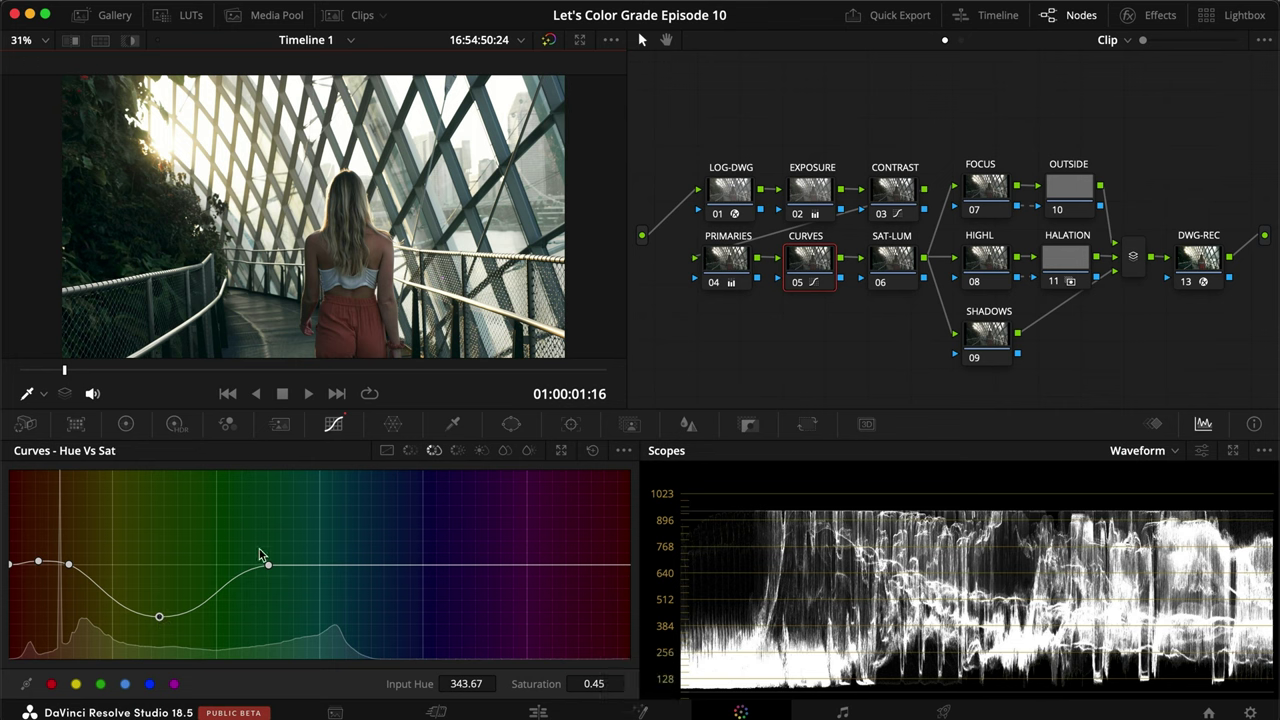
Step: In Hue Vs Hue, rotate the greens by about 23.20 at input hue 26.78, anchor the curve near input hue 58.61, and save the project
left_click(410, 450)
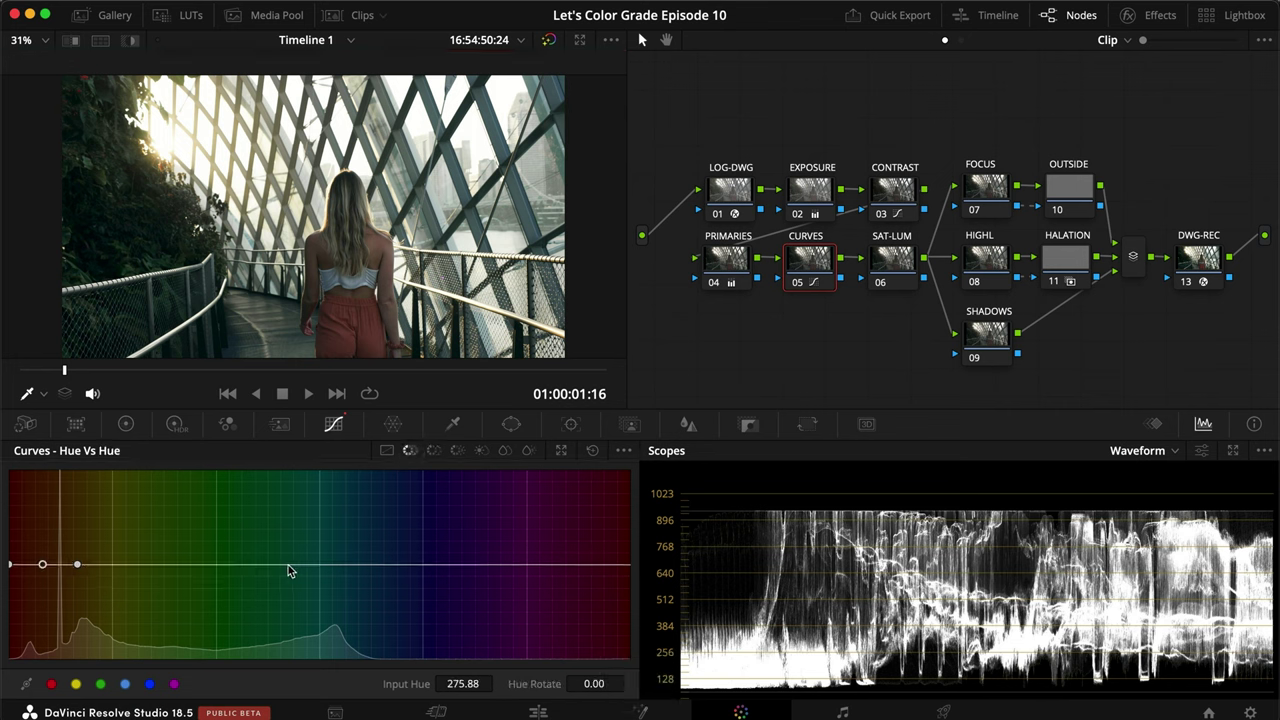
left_click(298, 565)
left_click_drag(245, 565, 236, 557)
key("super+s")
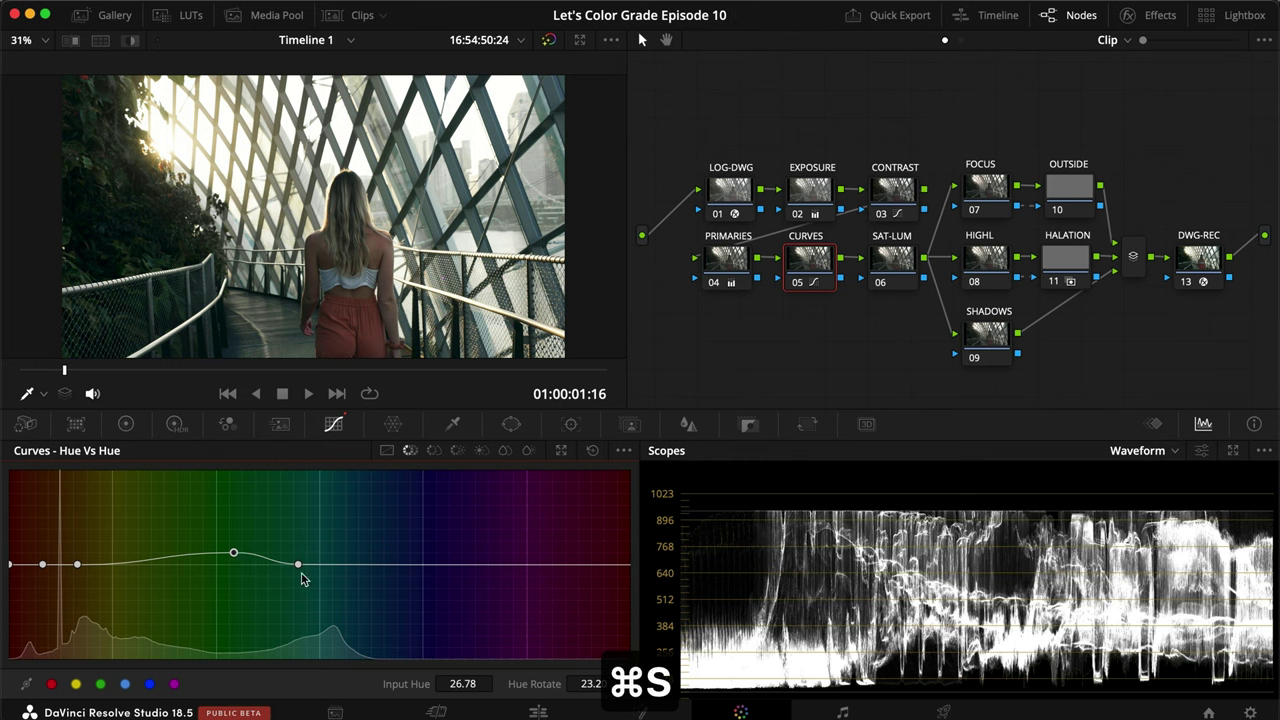
left_click_drag(301, 564, 295, 565)
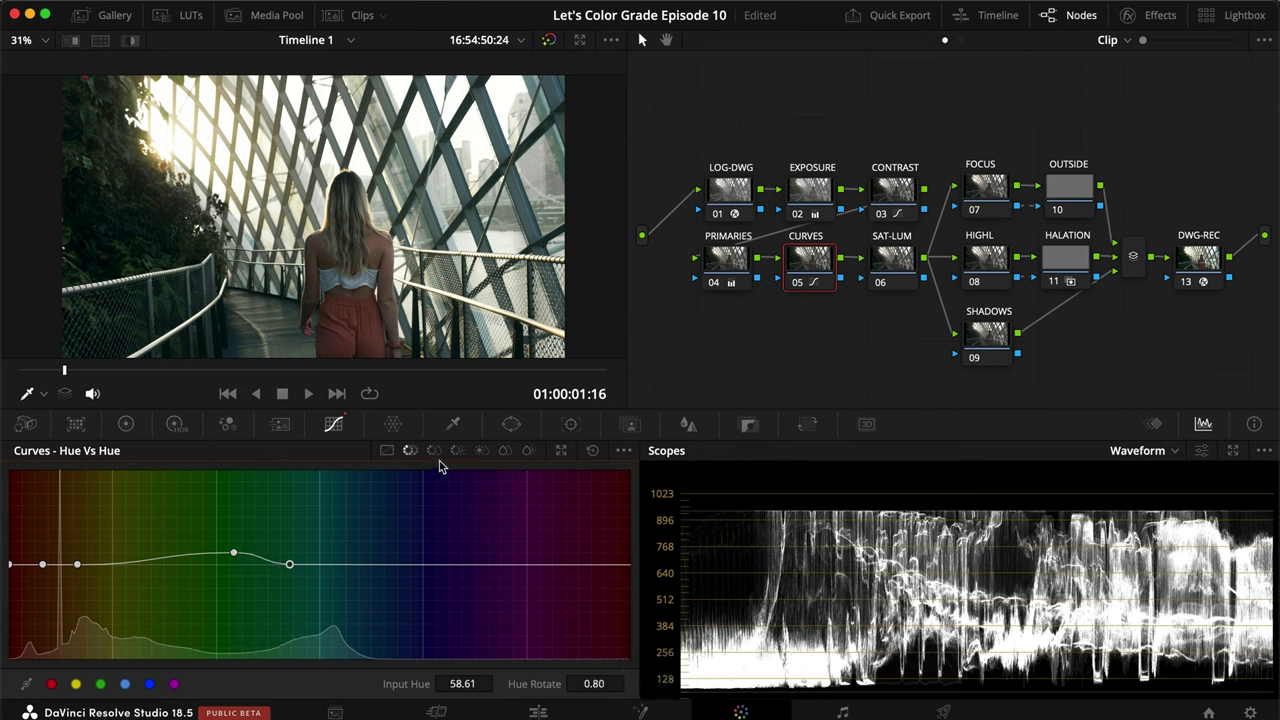
Step: Try strongly brightening the teal range in Hue Vs Lum between two anchor points, compare it in full screen, and remove the raised point
left_click(456, 452)
left_click(455, 452)
left_click(243, 566)
left_click(453, 567)
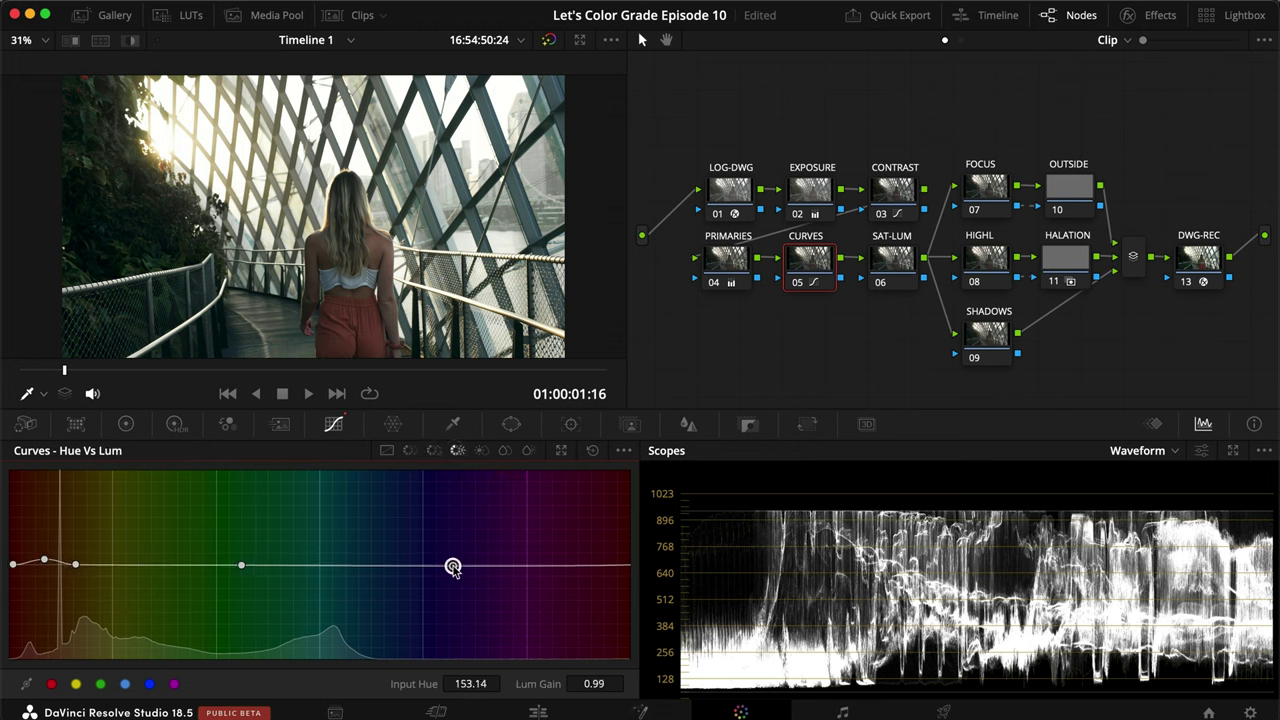
left_click_drag(367, 568, 344, 484)
key("super+f")
key("super+d")
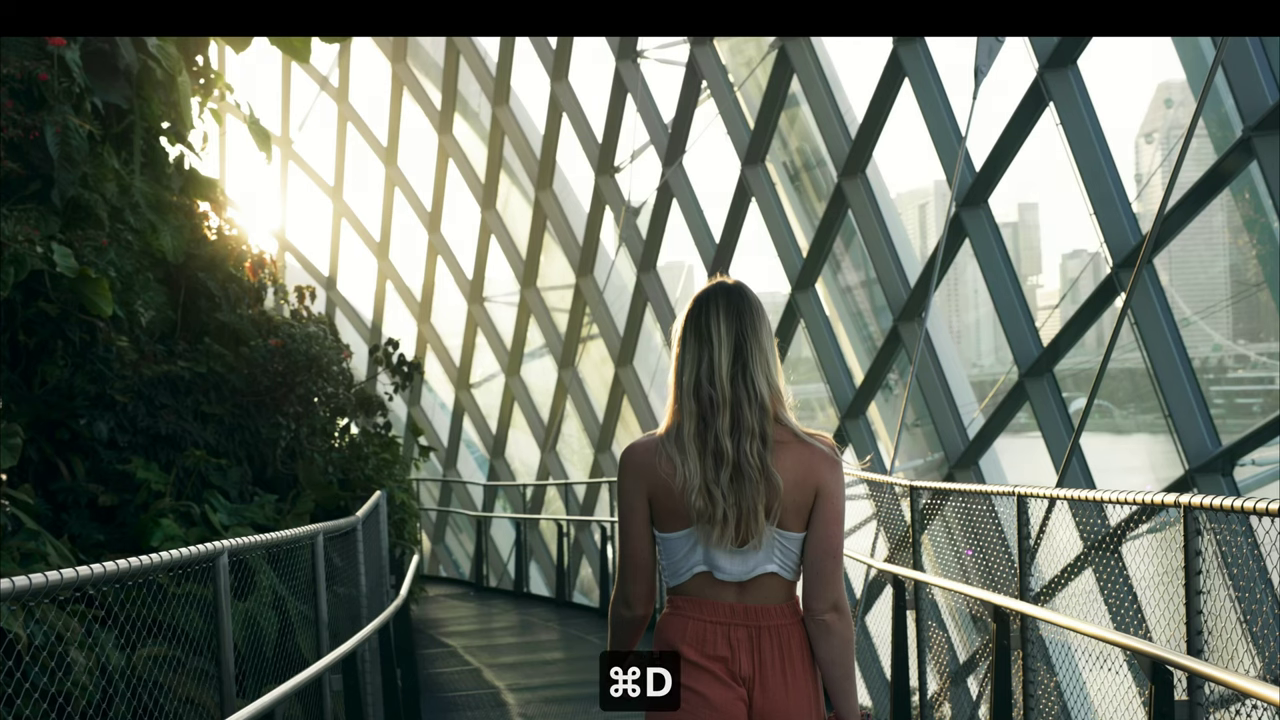
key("super+f")
right_click(348, 489)
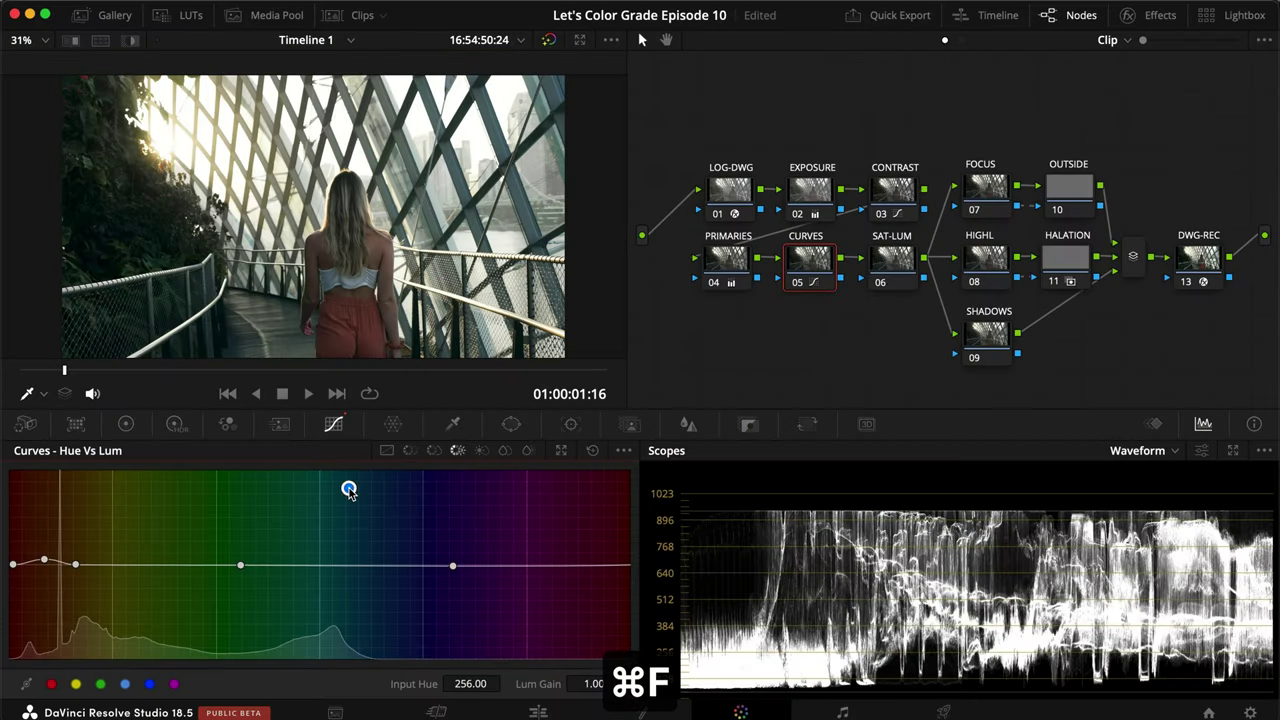
Step: In Hue Vs Sat, slightly raise the teal range and set a blue-purple point to about 1.05 saturation, comparing the result in full screen
left_click(431, 450)
mouse_move(339, 567)
left_mouse_down()
mouse_move(337, 492)
mouse_move(340, 557)
left_mouse_up()
left_click_drag(491, 564, 489, 563)
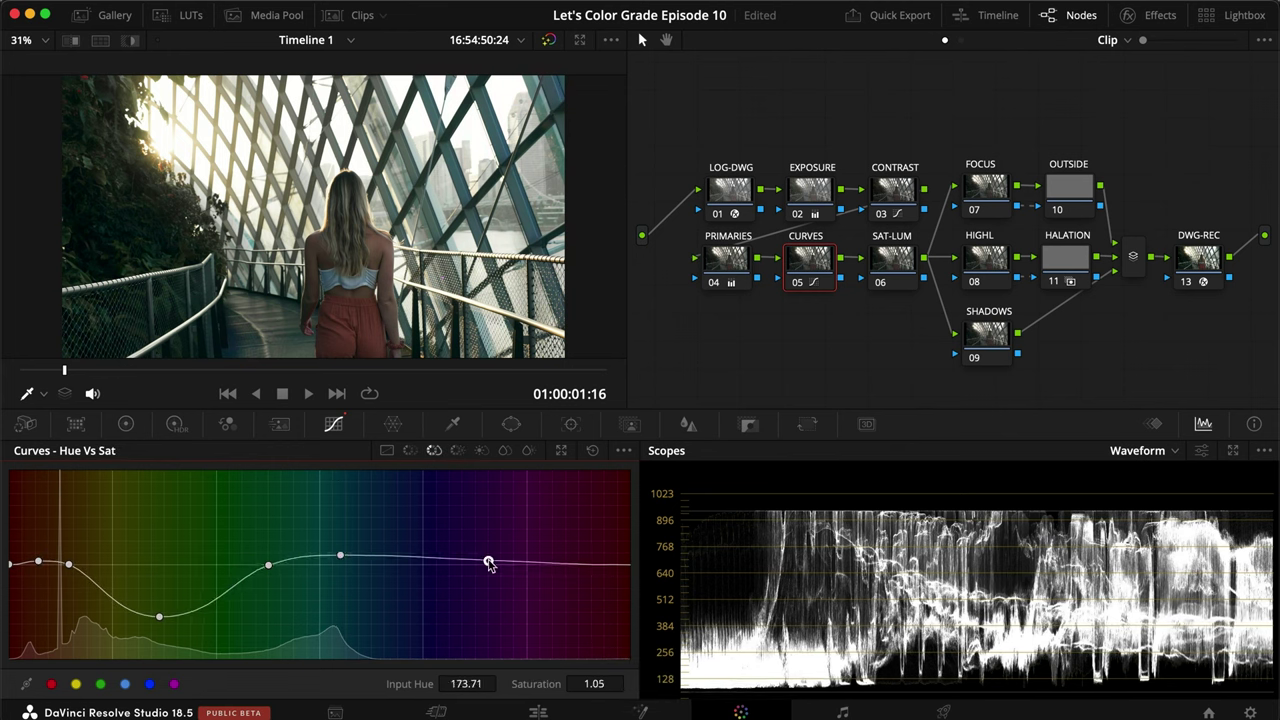
key("super+f")
key("super+d")
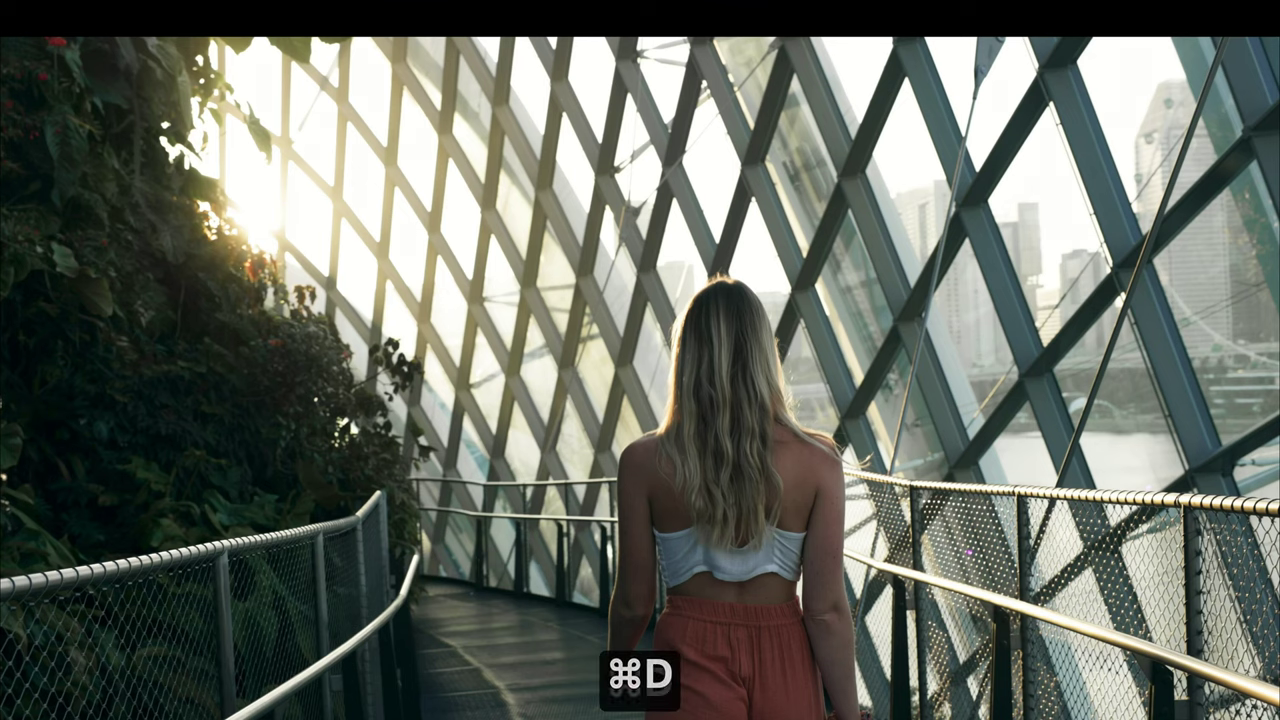
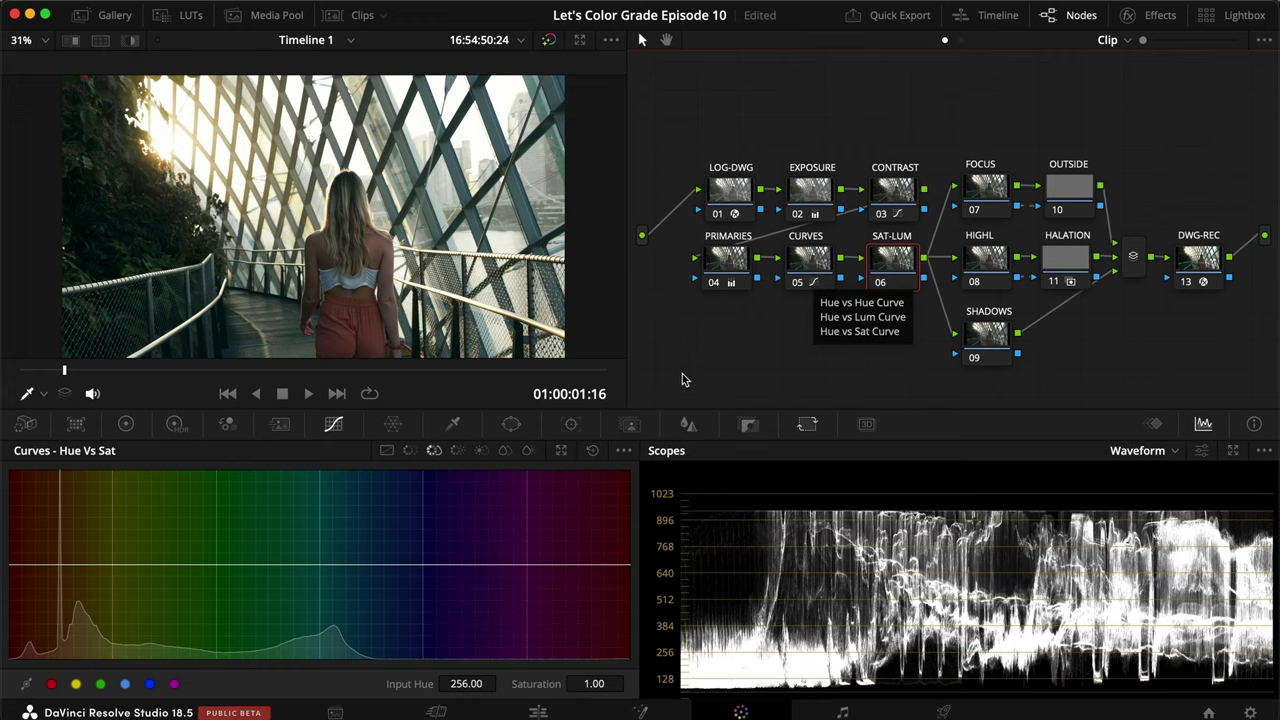
Step: On the SAT-LUM node's Sat Vs Lum curve, set luminance to about 0.95 at zero saturation and 1.03 at input saturation 0.02
left_click(526, 451)
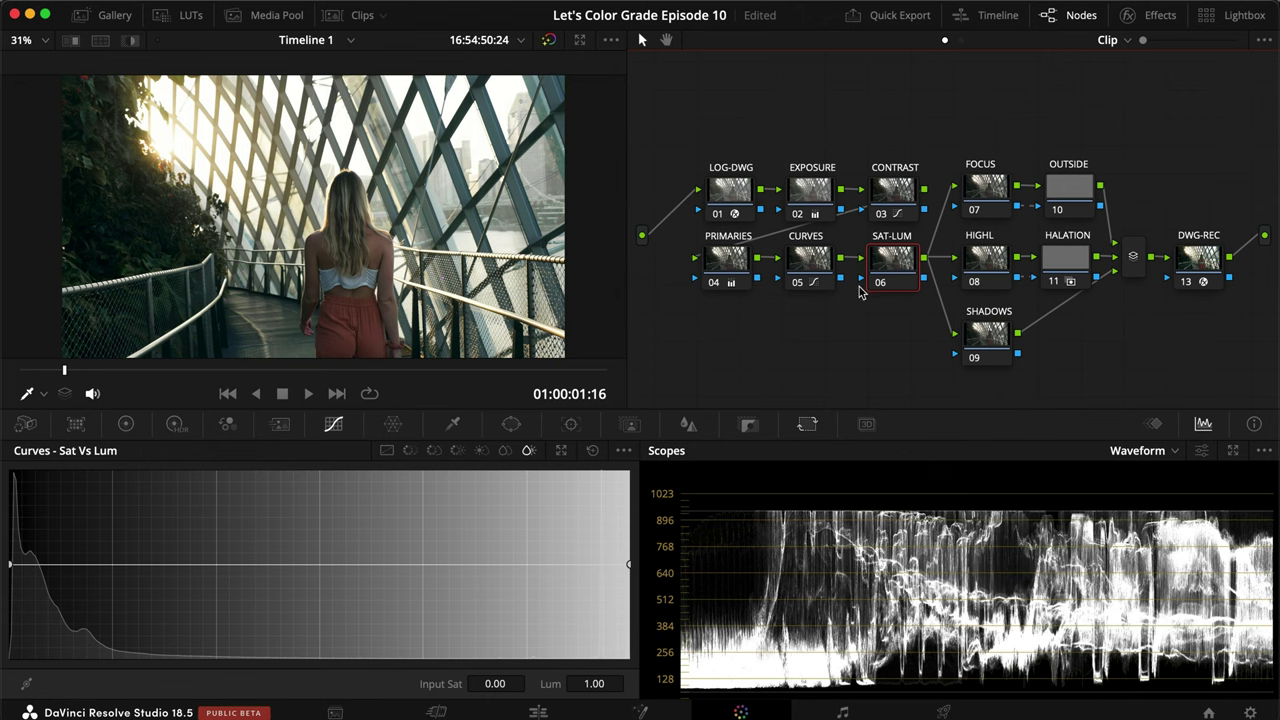
left_click(385, 290)
mouse_move(11, 566)
left_mouse_down()
mouse_move(4, 625)
mouse_move(4, 570)
left_mouse_up()
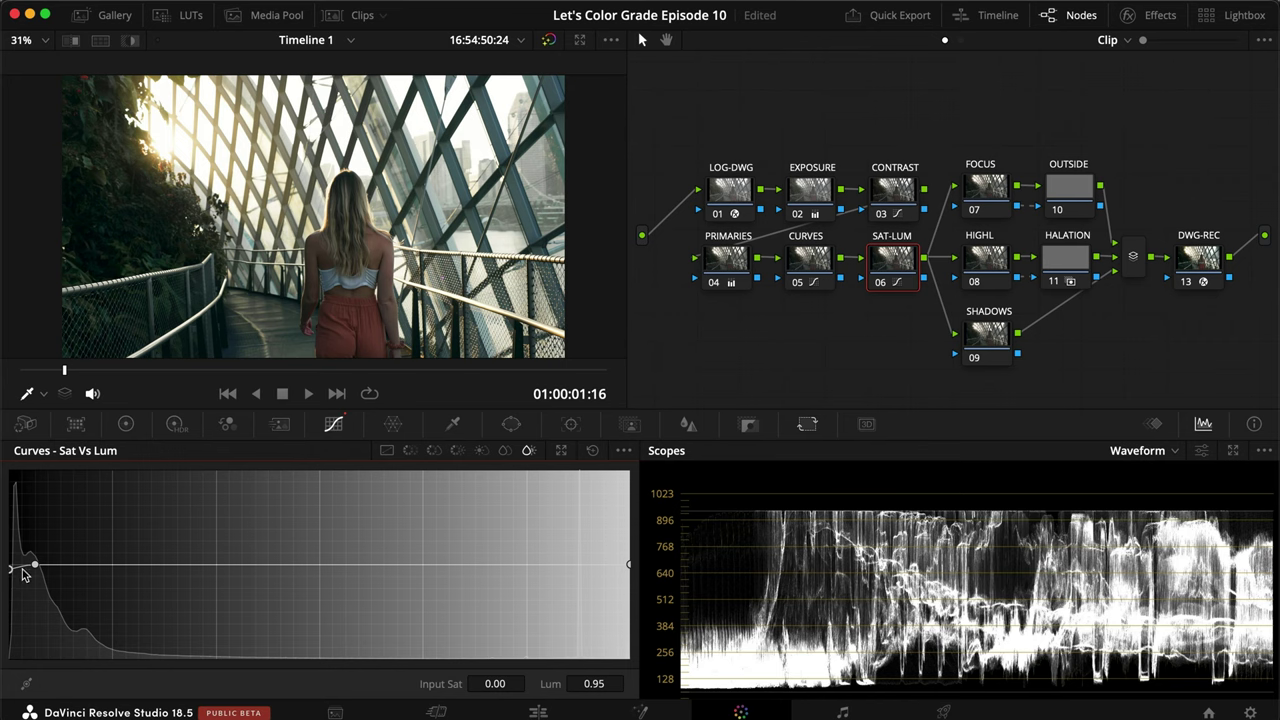
left_click_drag(36, 570, 37, 564)
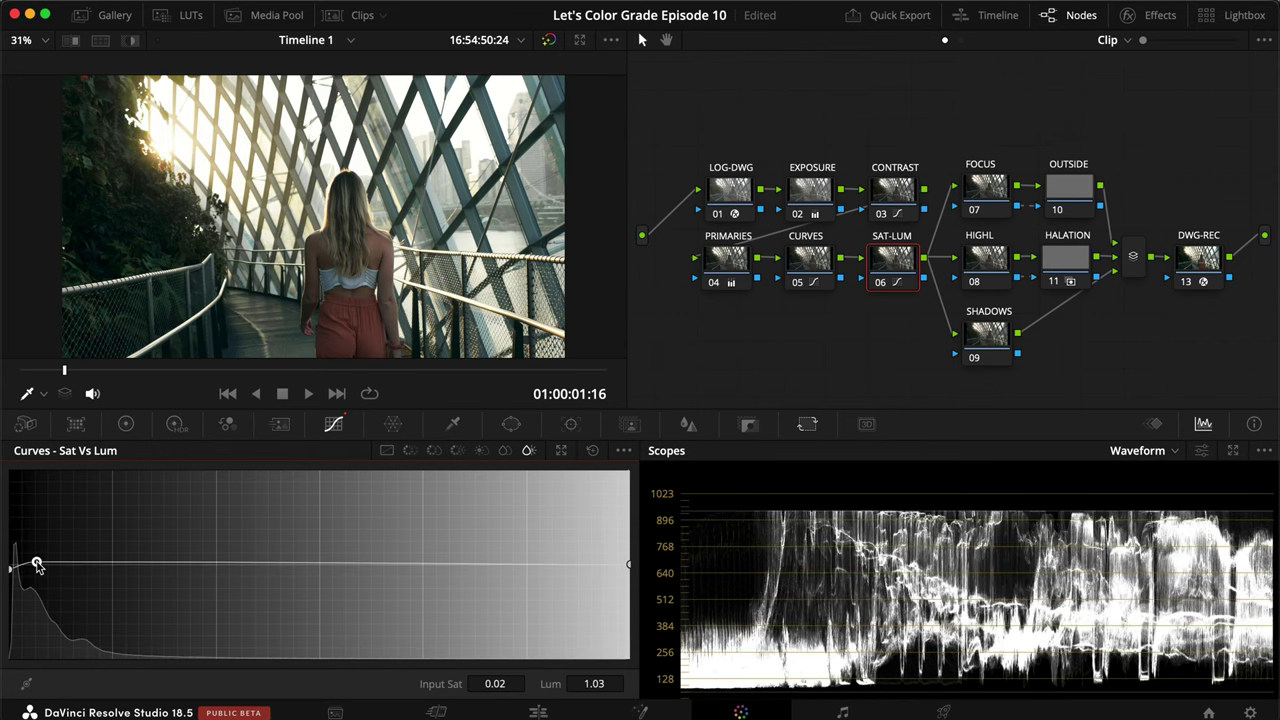
Step: Repeatedly compare the image with the SAT-LUM node off and on in full screen, examining the woman's skin and hair, and save the project
key("cmd+d")
key("cmd+f")
key("cmd+d")
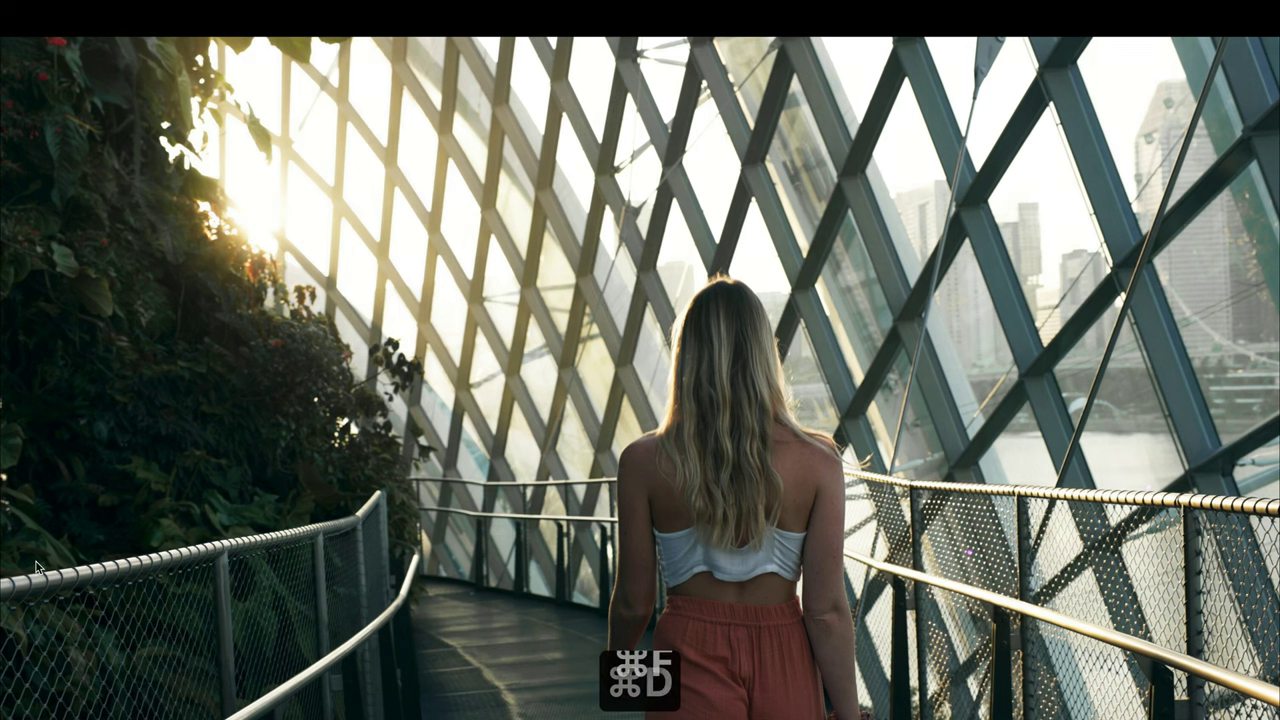
key("cmd+d")
key("super+d")
key("super+d")
key("super+d")
key("super+d")
key("super+d")
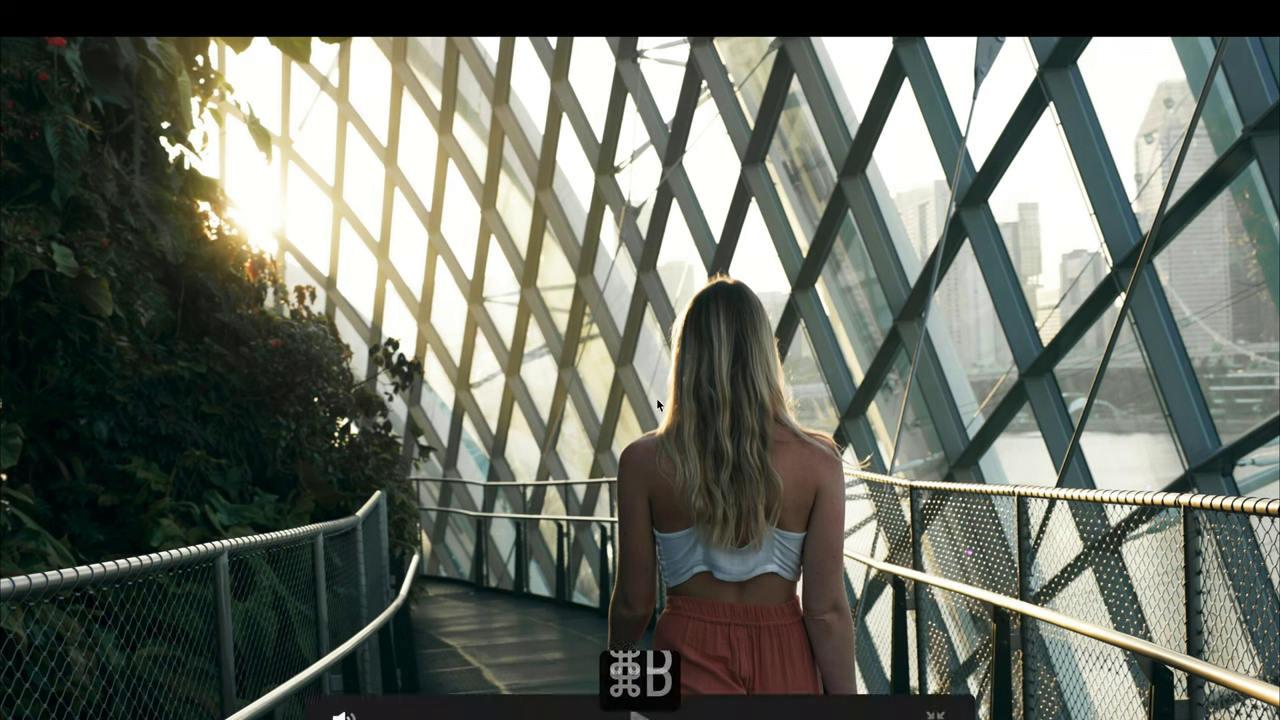
key("super+d")
key("super+d")
key("super+d")
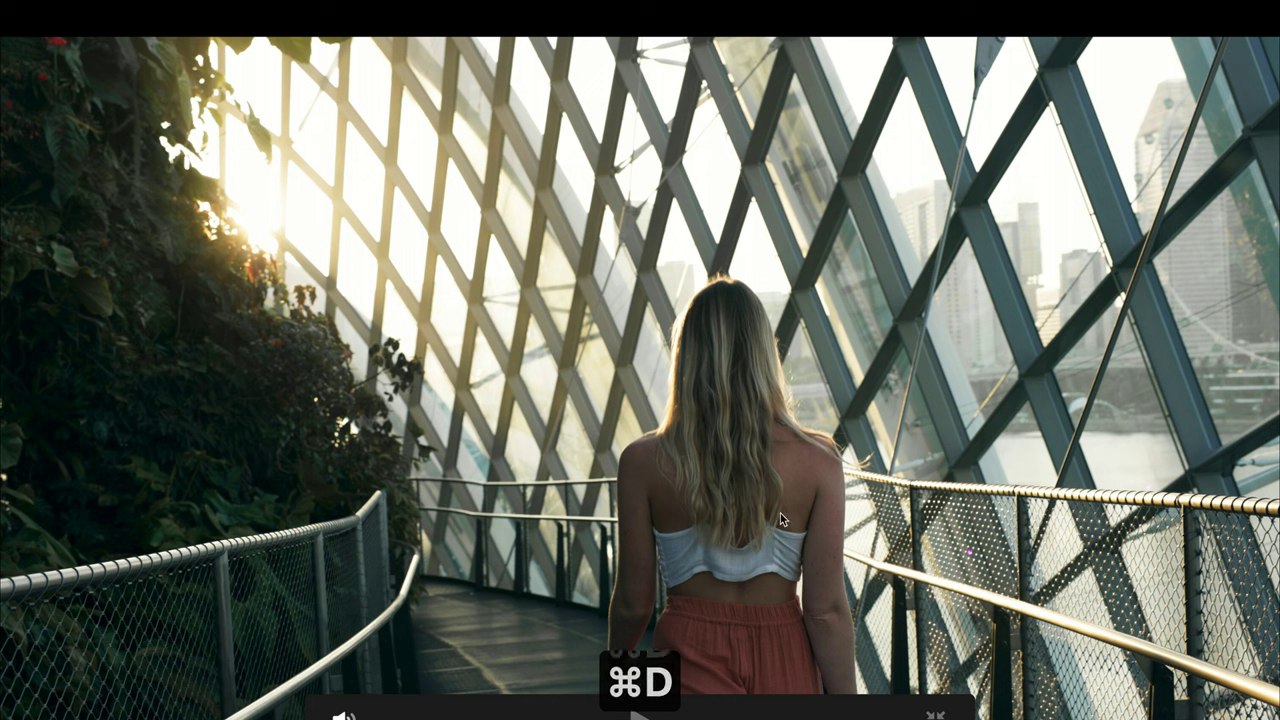
key("super+d")
key("super+d")
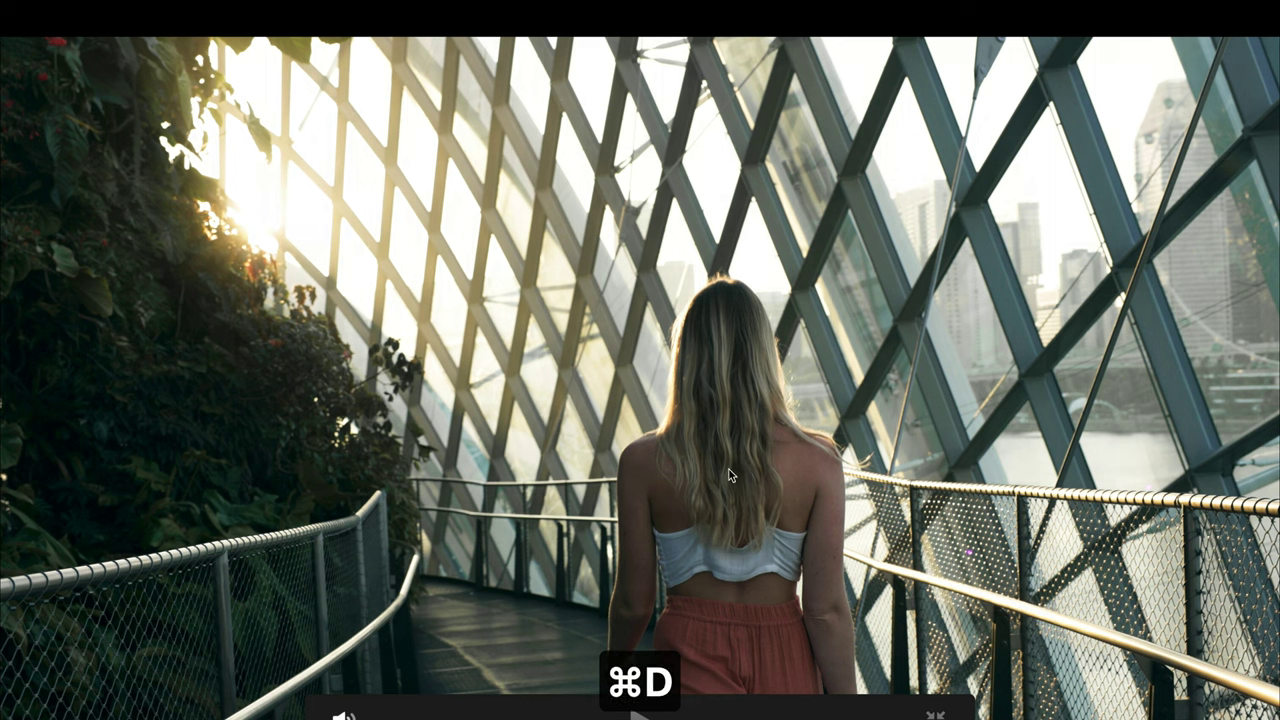
key("super+d")
key("super+d")
key("super+f")
key("super+s")
key("super+d")
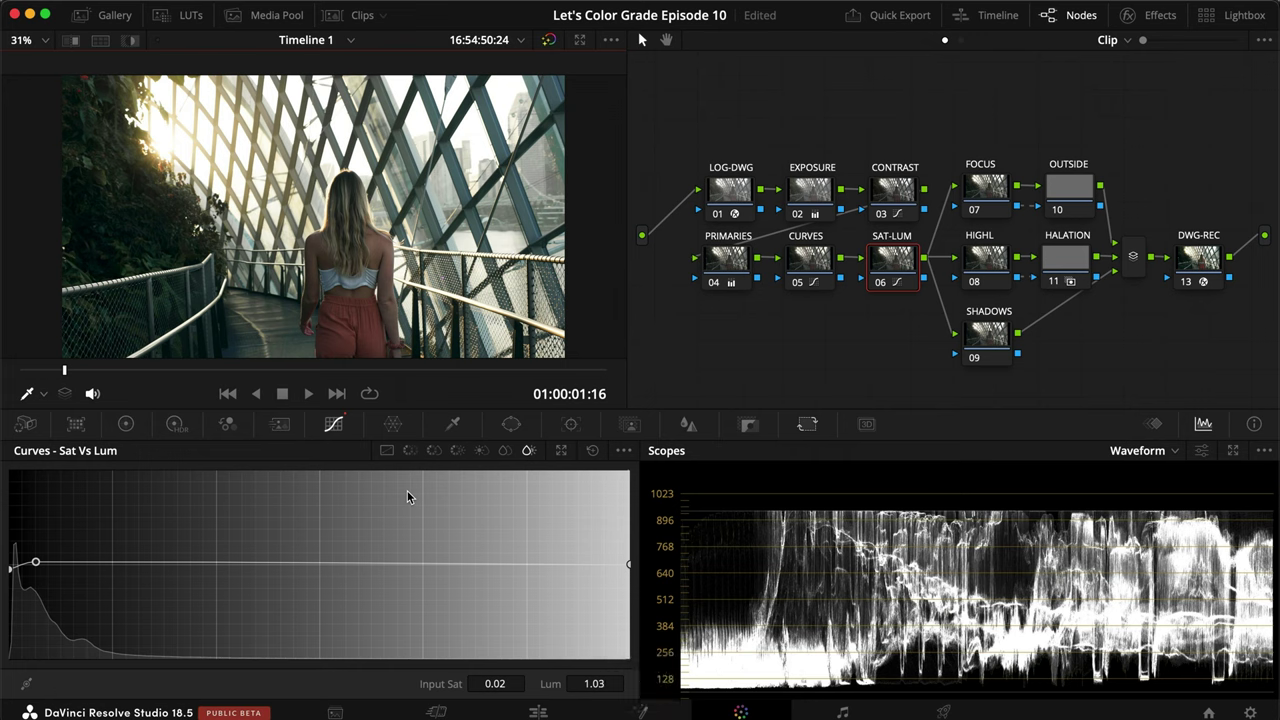
Step: Recheck the SAT-LUM node's effect on the bright glass and the woman's back in full screen, and save the project again
key("super+f")
key("super+d")
key("super+d")
key("super+d")
key("super+d")
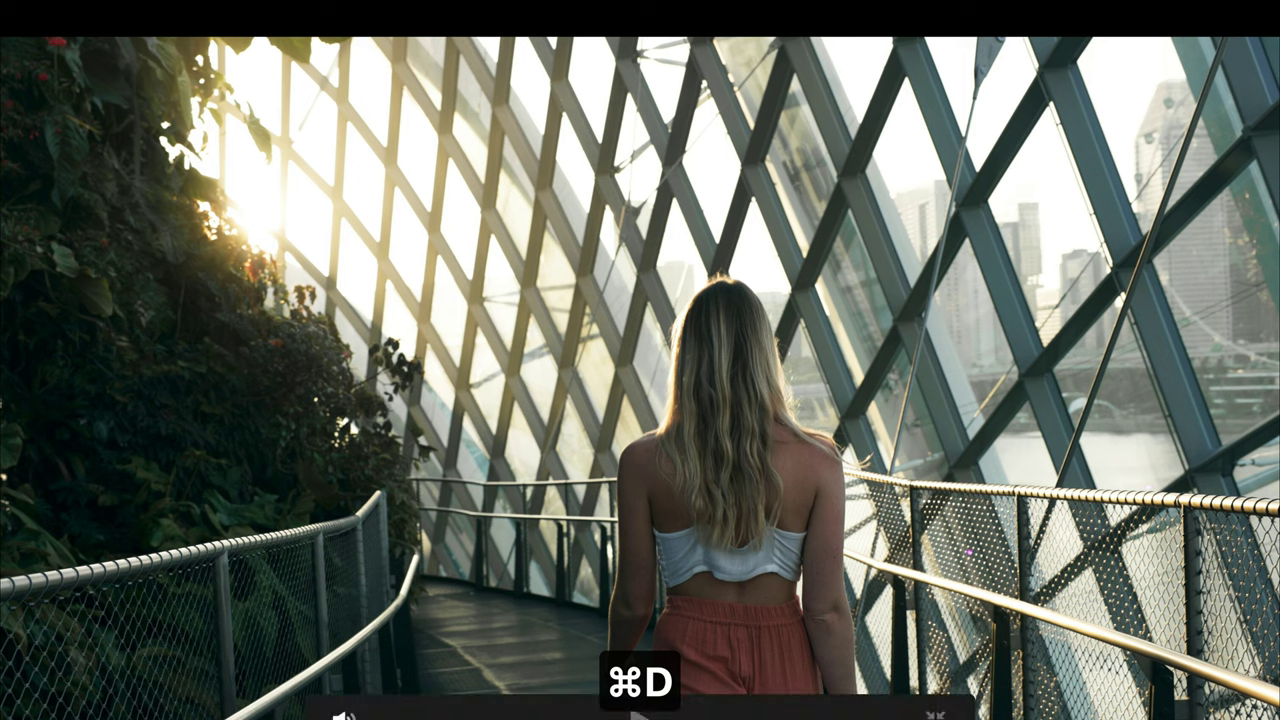
key("super+f")
key("super+d")
key("super+s")
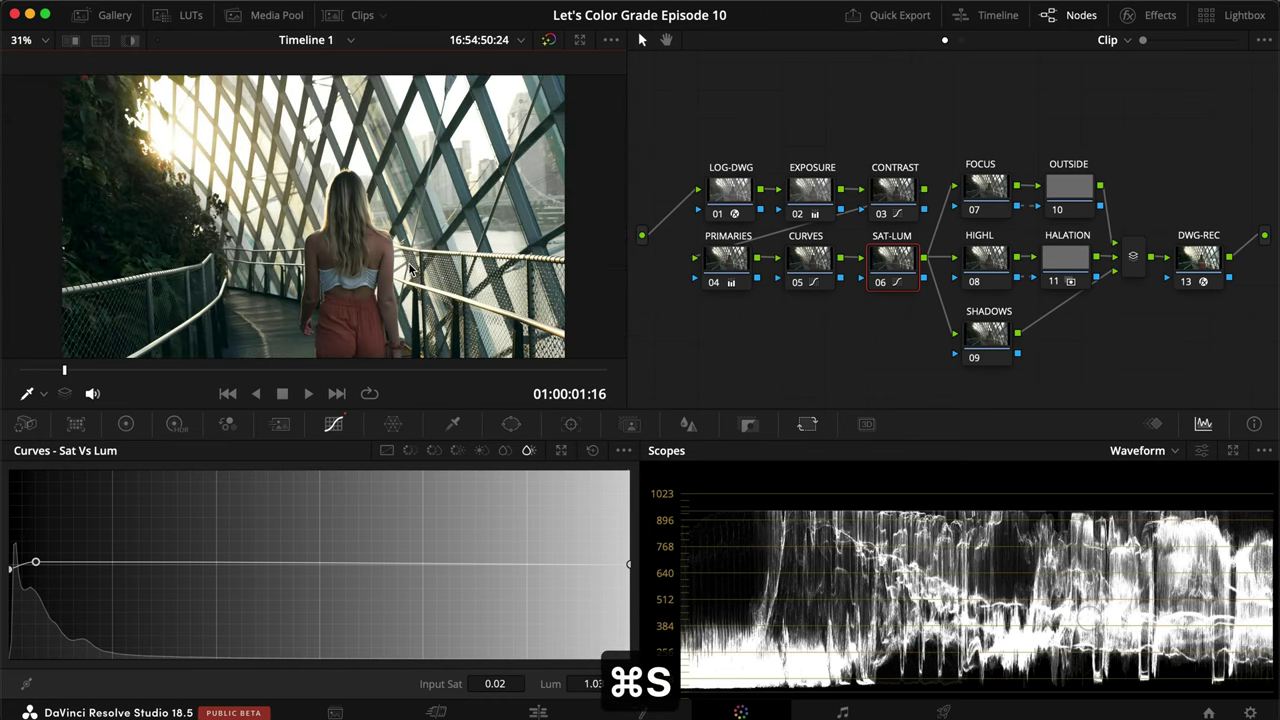
key("super+f")
key("super+d")
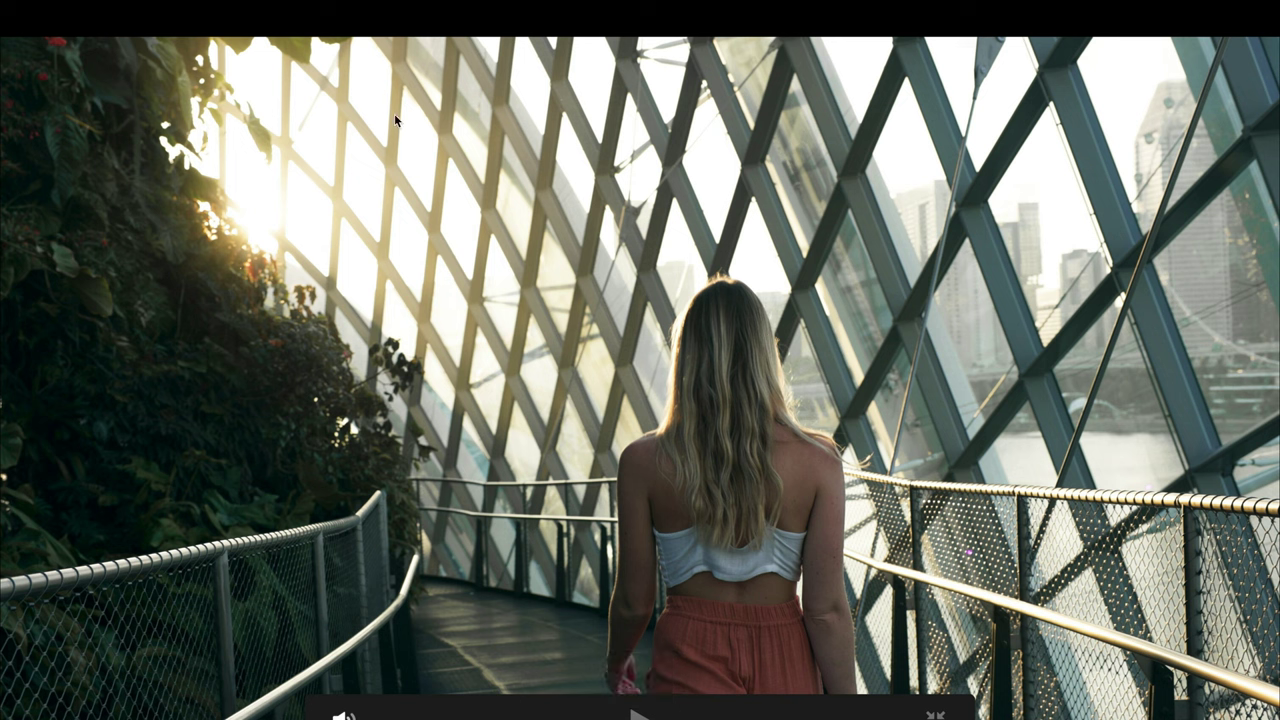
key("super+d")
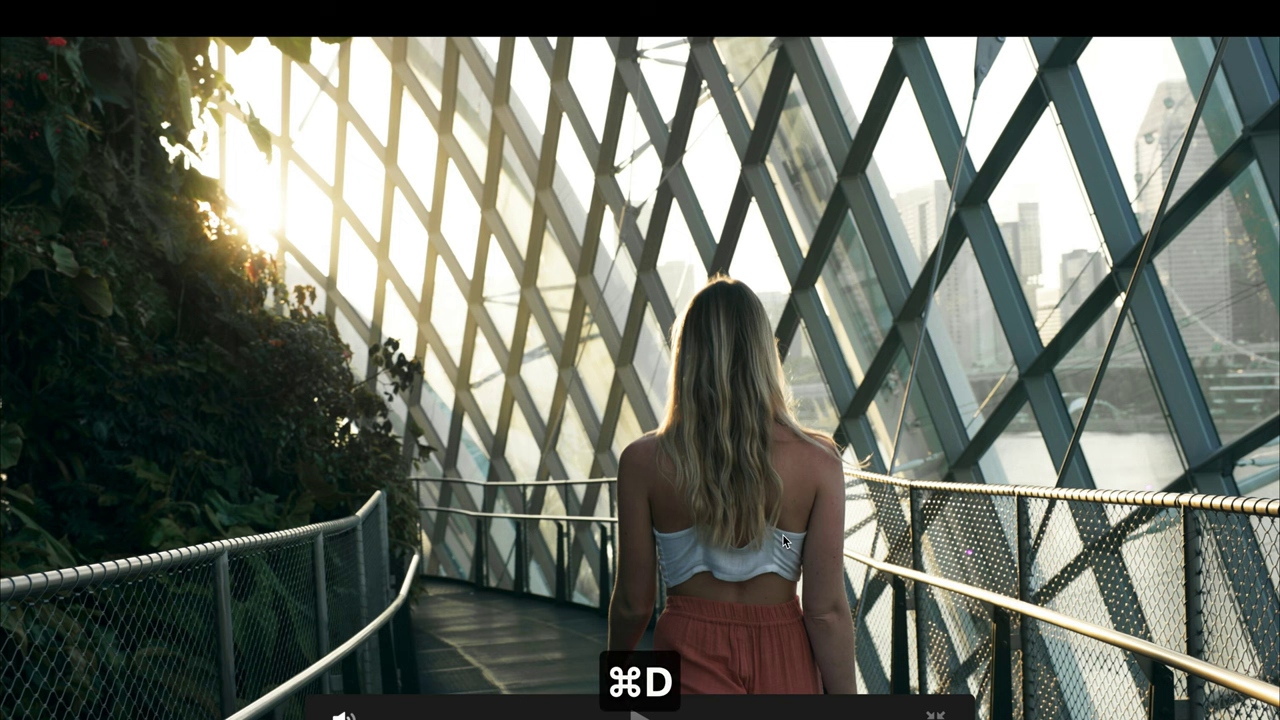
key("super+f")
key("super+s")
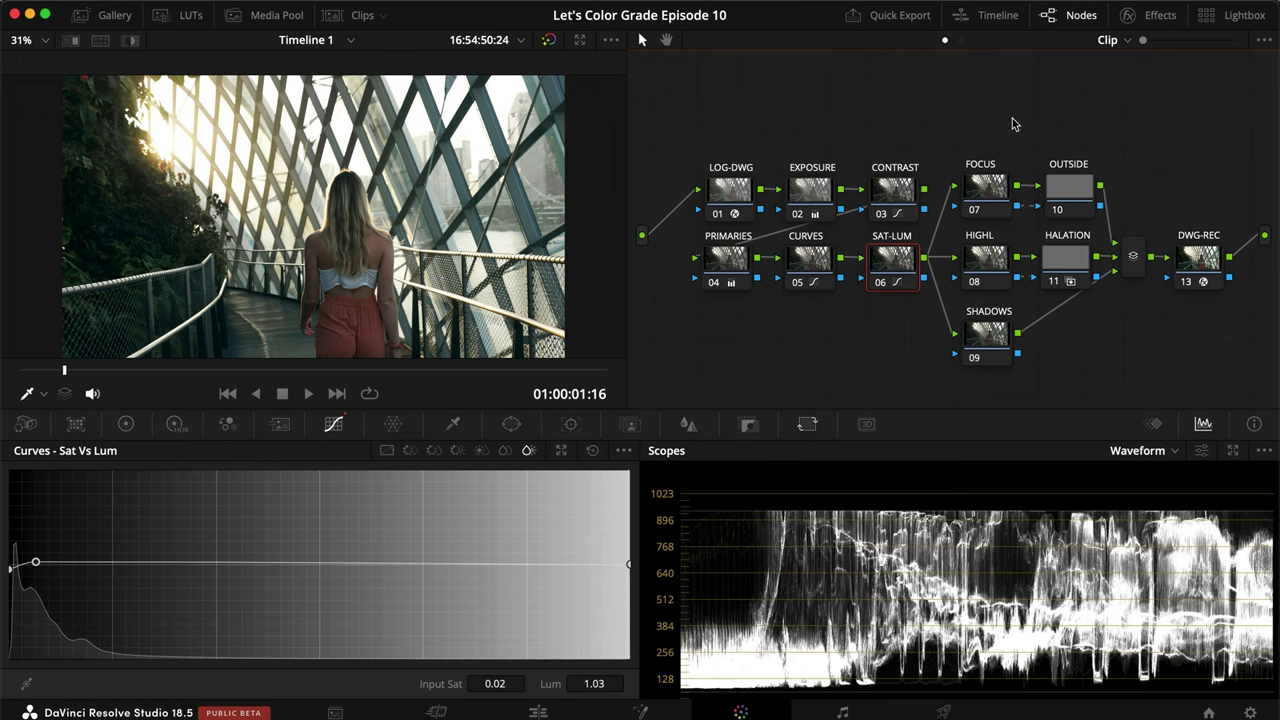
Step: On the FOCUS node, shape a circular window around the woman with aspect about 31.36 and softness 36.00, and check its matte
left_click(993, 187)
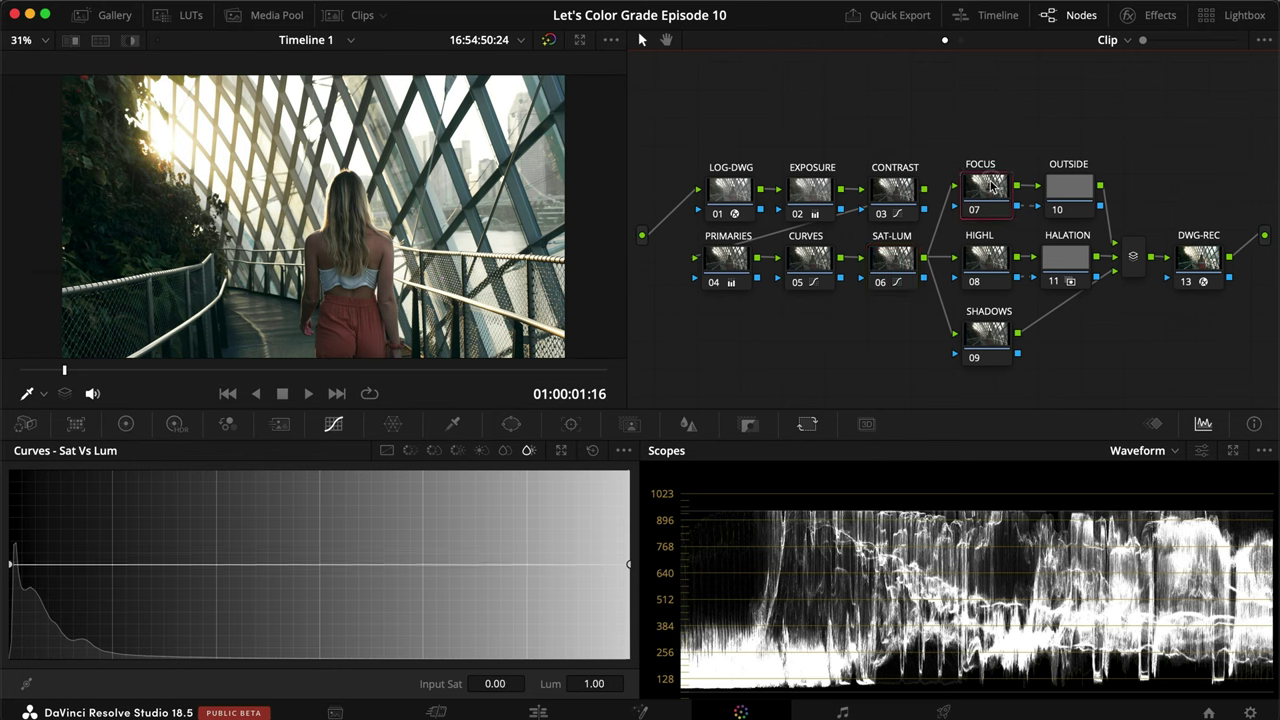
left_click(511, 424)
left_click(38, 558)
left_click_drag(312, 245, 350, 253)
left_click_drag(352, 308, 352, 344)
left_click_drag(352, 261, 349, 299)
left_click_drag(437, 265, 643, 271)
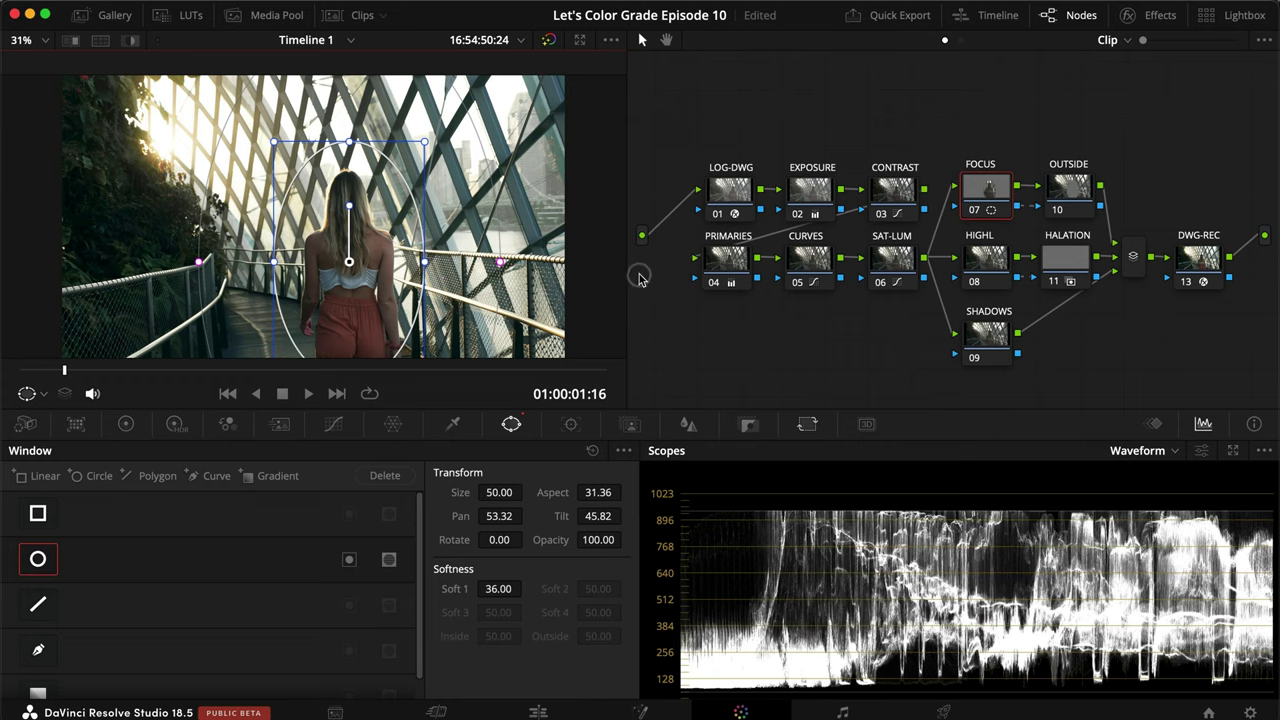
key("shift+h")
key("shift+h")
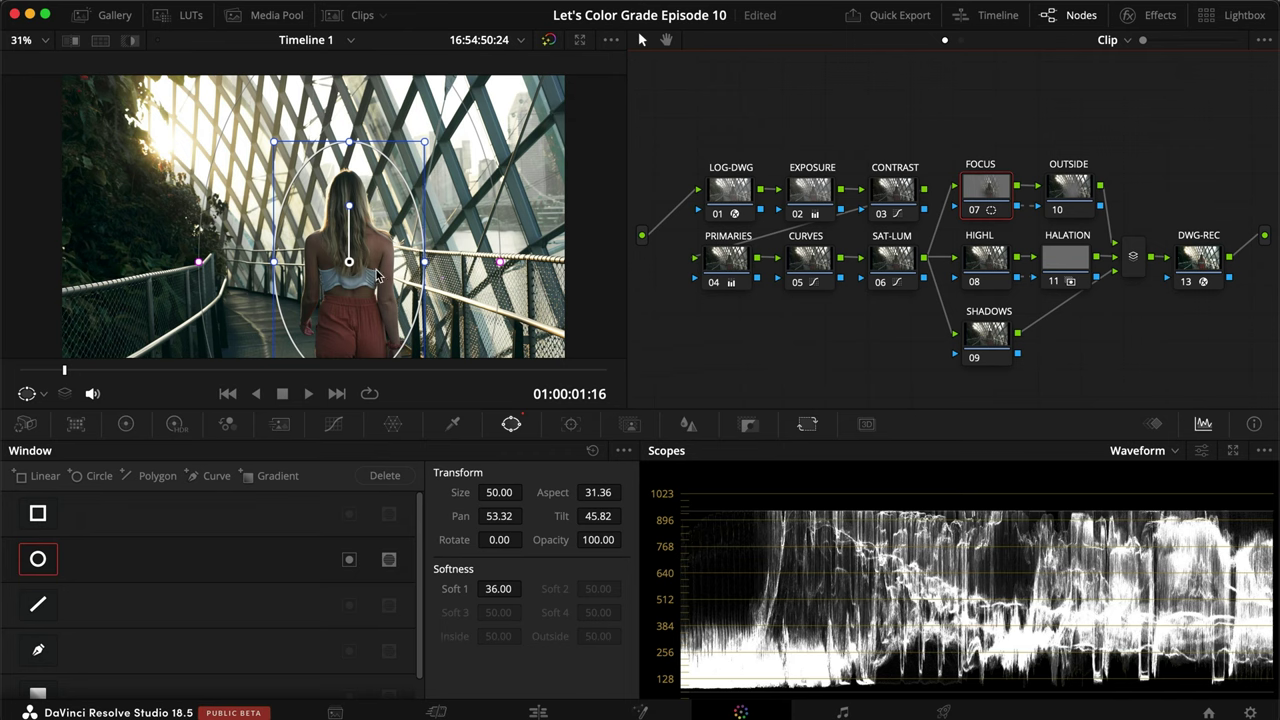
Step: Shape a gentle S-curve on the FOCUS node's custom curve, lowering the shadows and lifting the highlights, and compare the node off and on
left_click(333, 424)
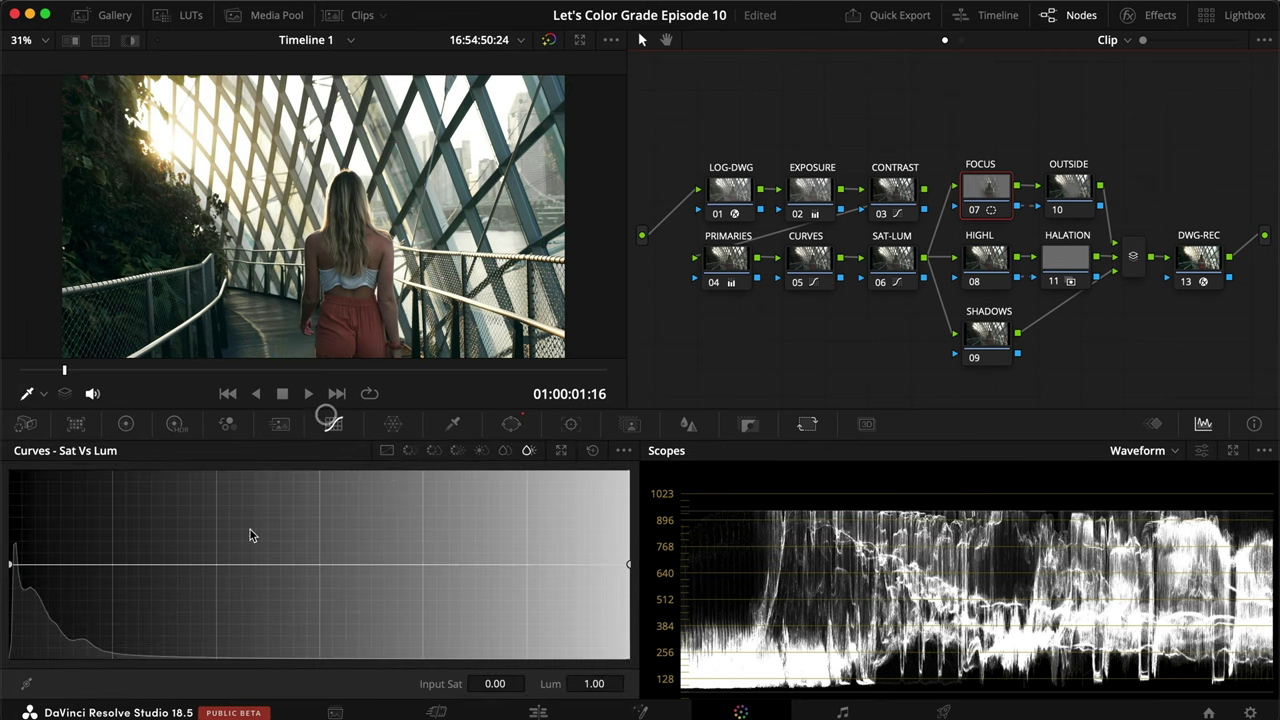
left_click(384, 450)
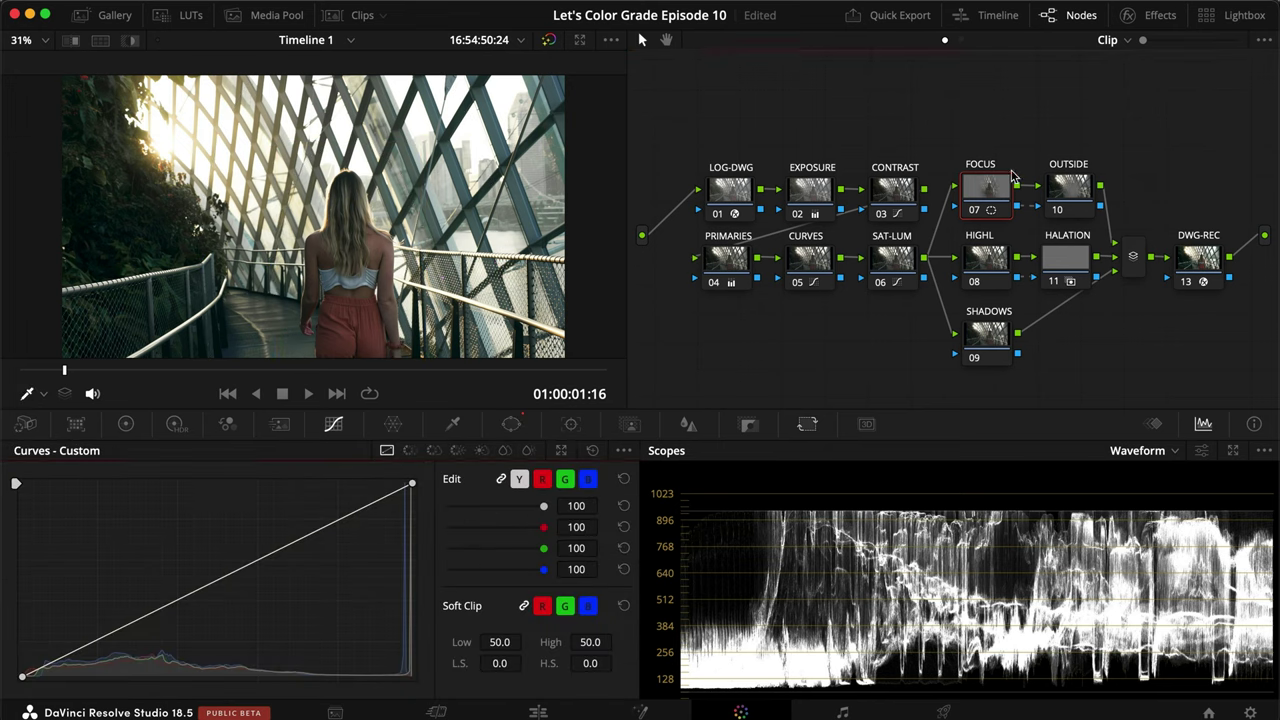
left_click_drag(103, 641, 107, 646)
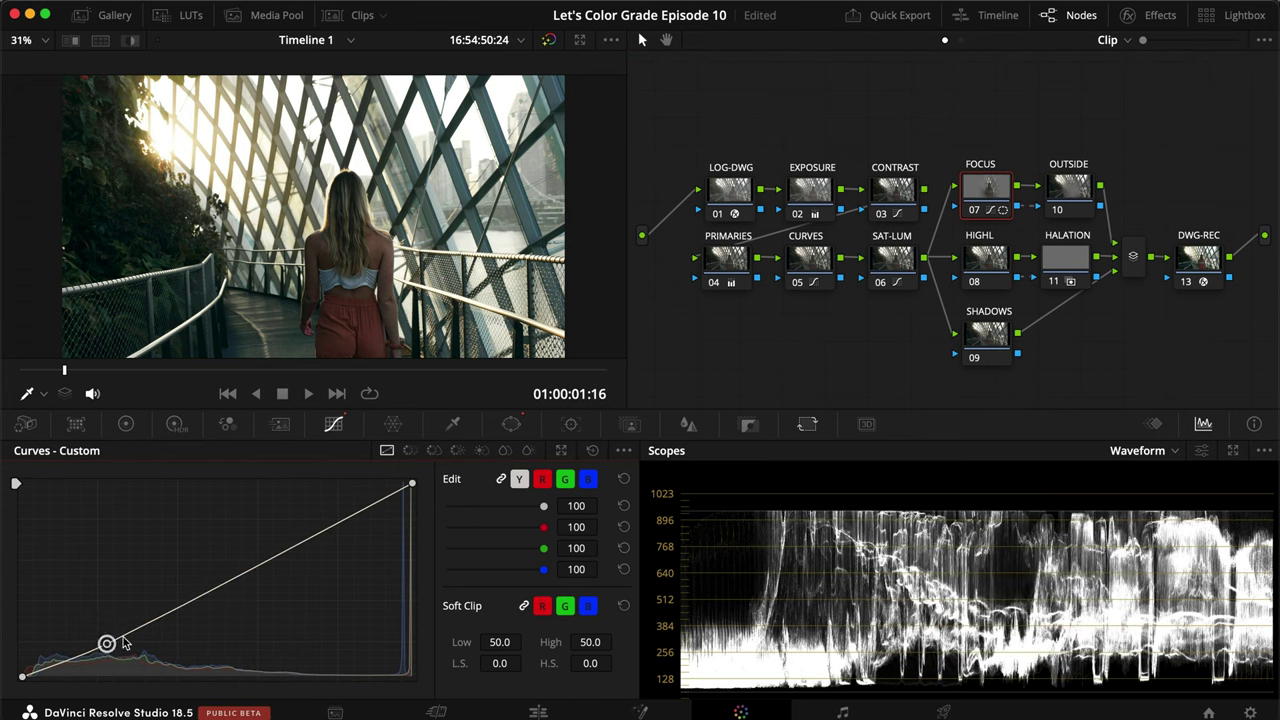
left_click_drag(331, 527, 327, 521)
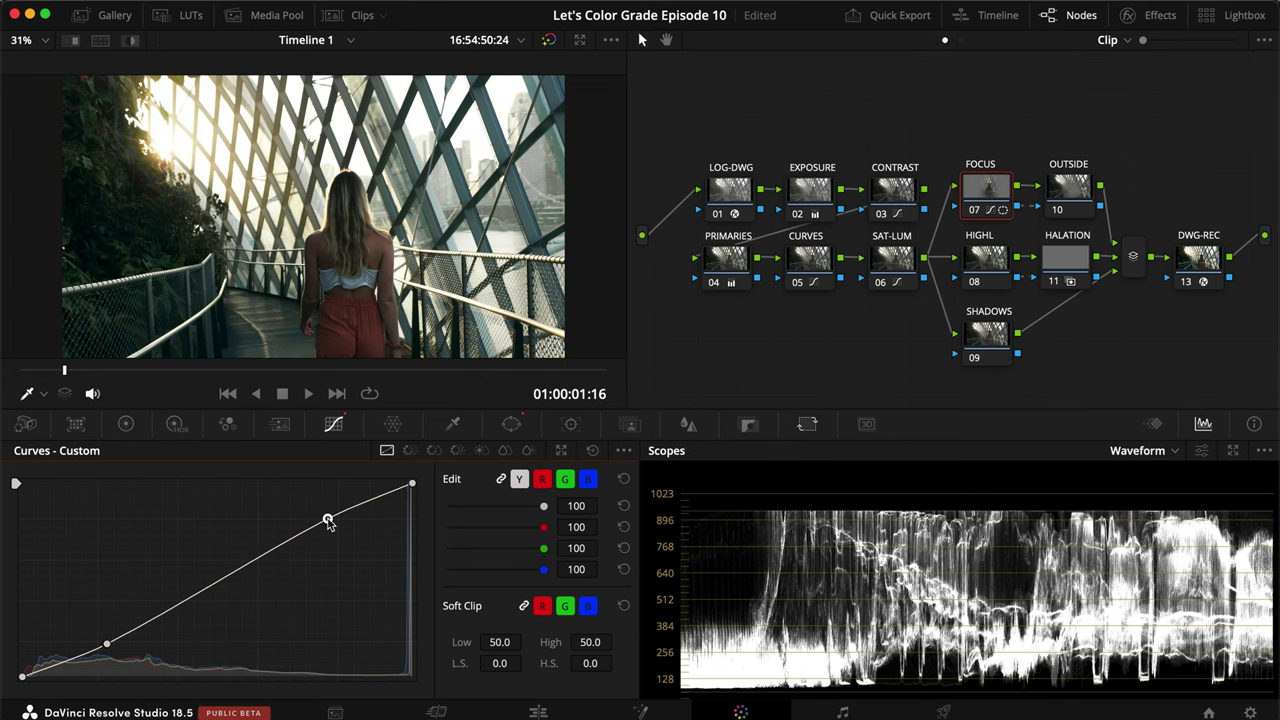
key("super+d")
key("super+d")
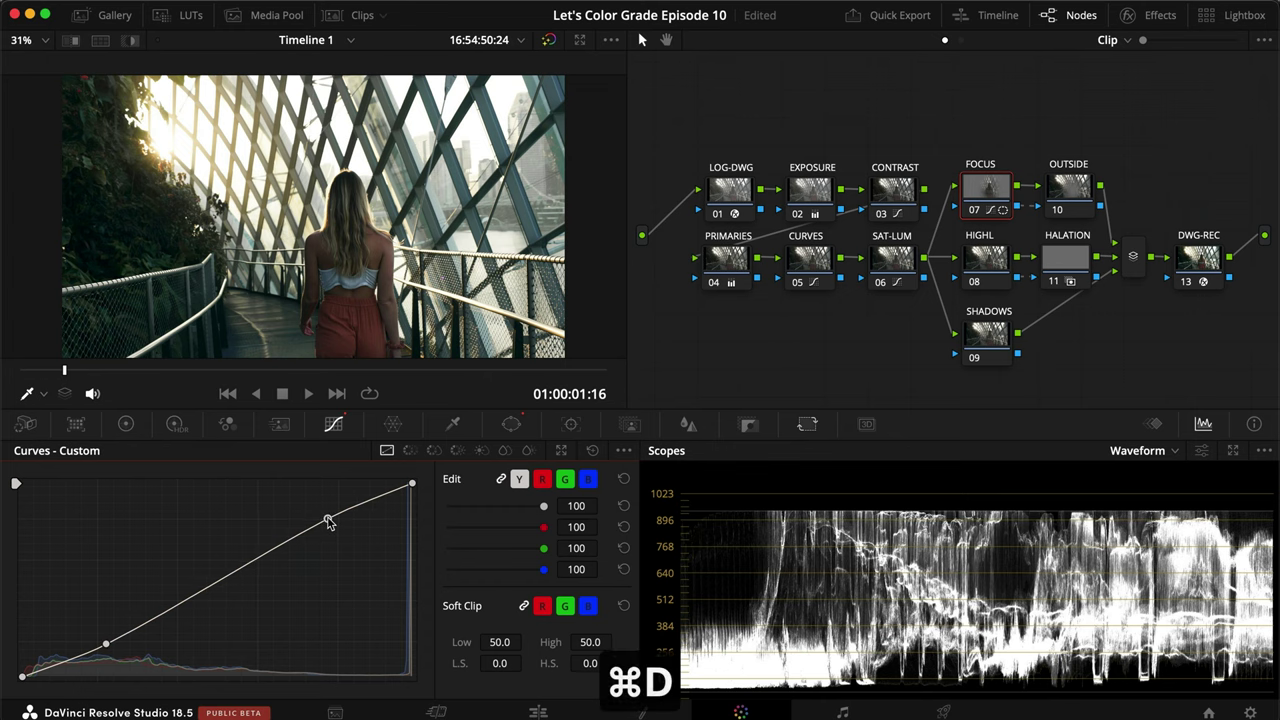
Step: Compare the FOCUS node off and on in full screen and in the normal viewer, and save the project
key("super+f")
key("super+d")
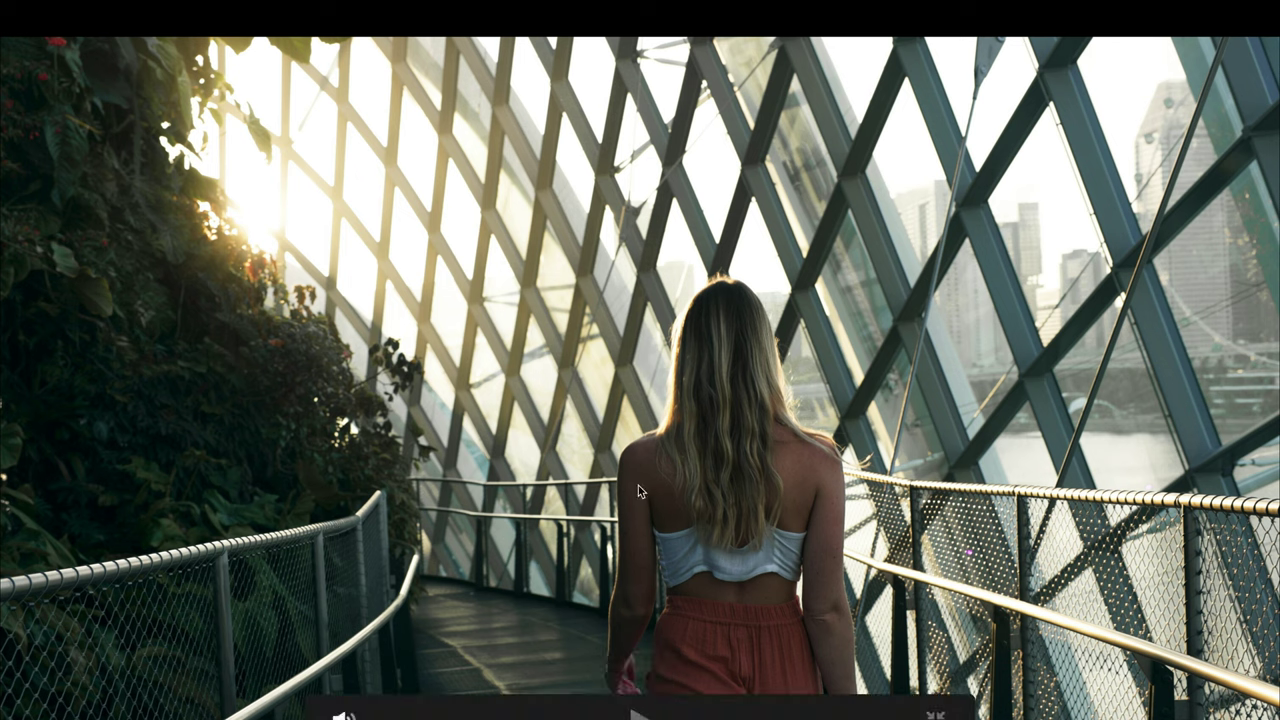
key("super+d")
key("super+d")
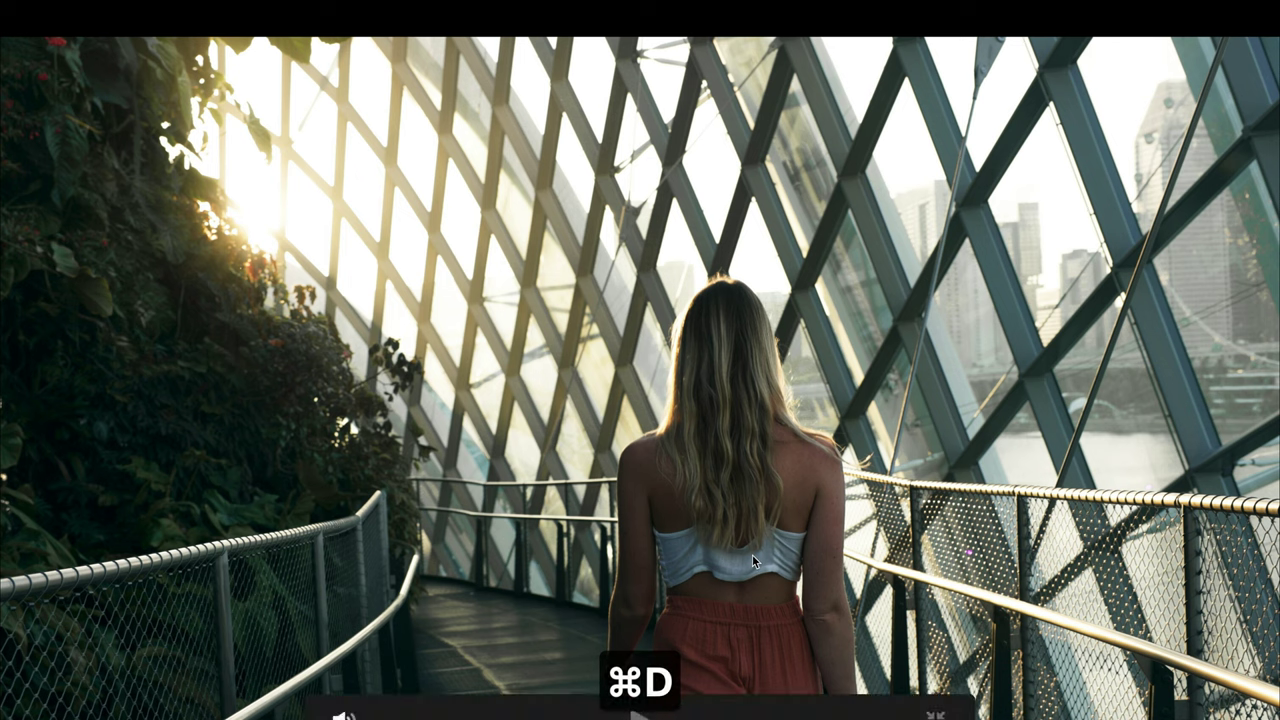
key("super+f")
key("super+s")
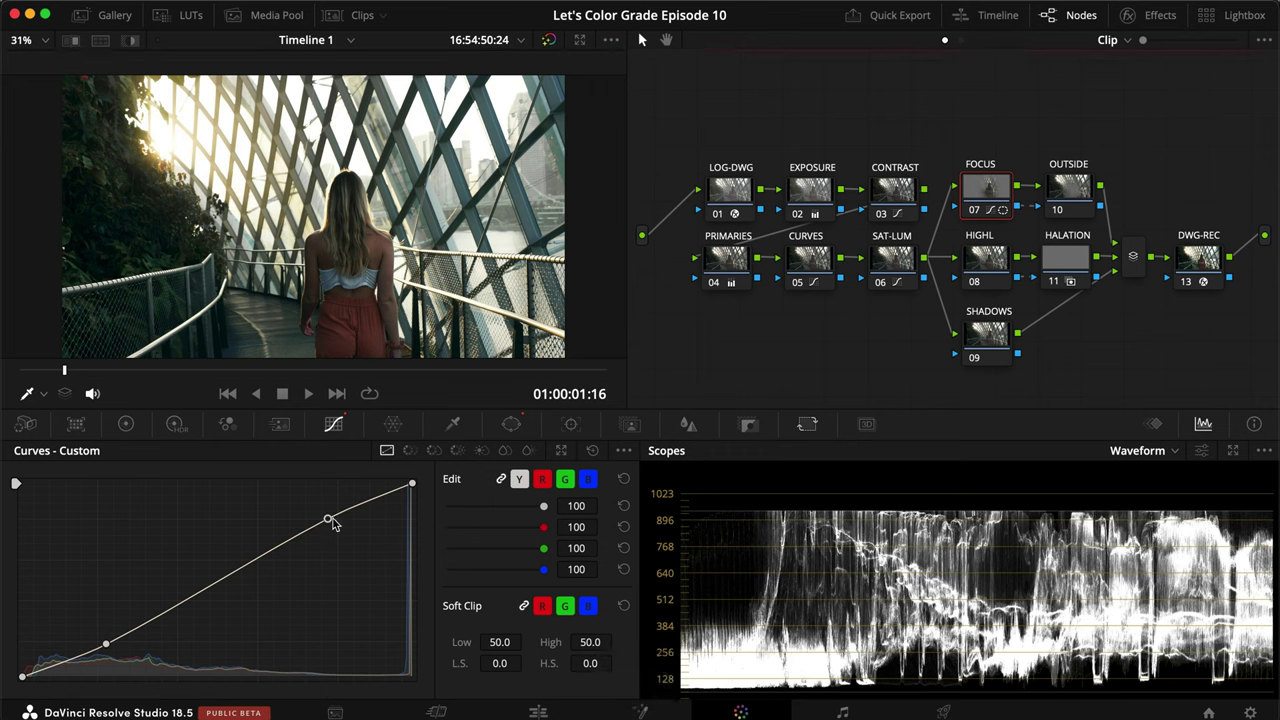
key("super+d")
key("super+d")
key("super+s")
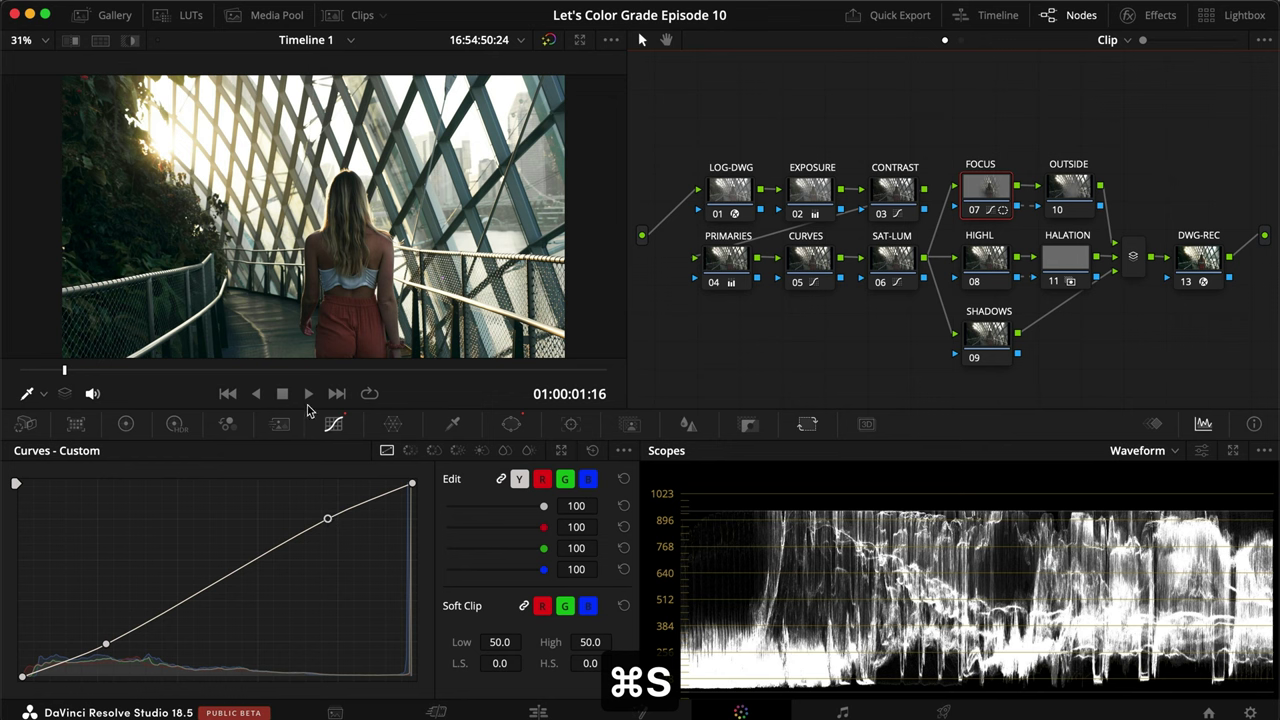
Step: In the FOCUS node's primaries, raise the overall gamma to 0.02 and lower the lift to -0.01, and compare the node off and on
left_click(128, 424)
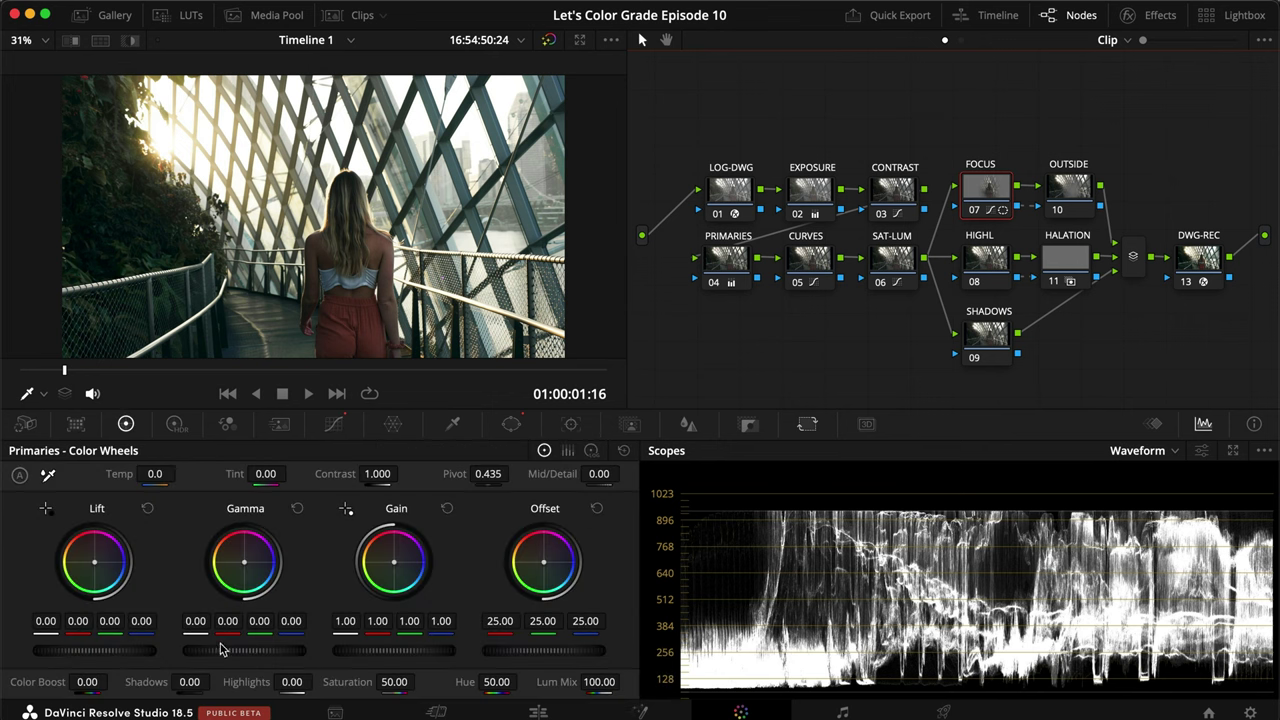
left_click_drag(218, 654, 274, 647)
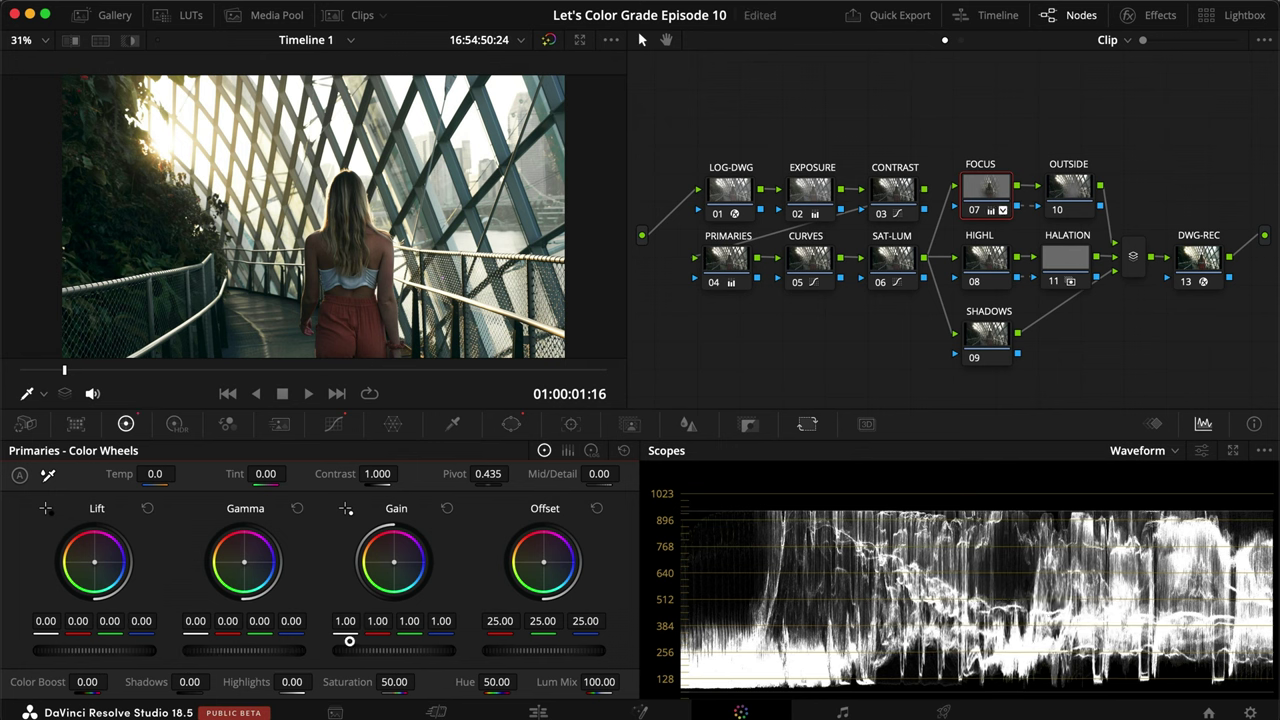
left_click_drag(433, 632, 572, 606)
left_click_drag(140, 656, 81, 656)
key("super+d")
key("super+d")
Step: Repeatedly compare the adjusted FOCUS node off and on in full screen, examining the woman's hair and back, and save the project
key("super+f")
key("super+d")
key("super+d")
key("super+d")
key("super+d")
key("super+d")
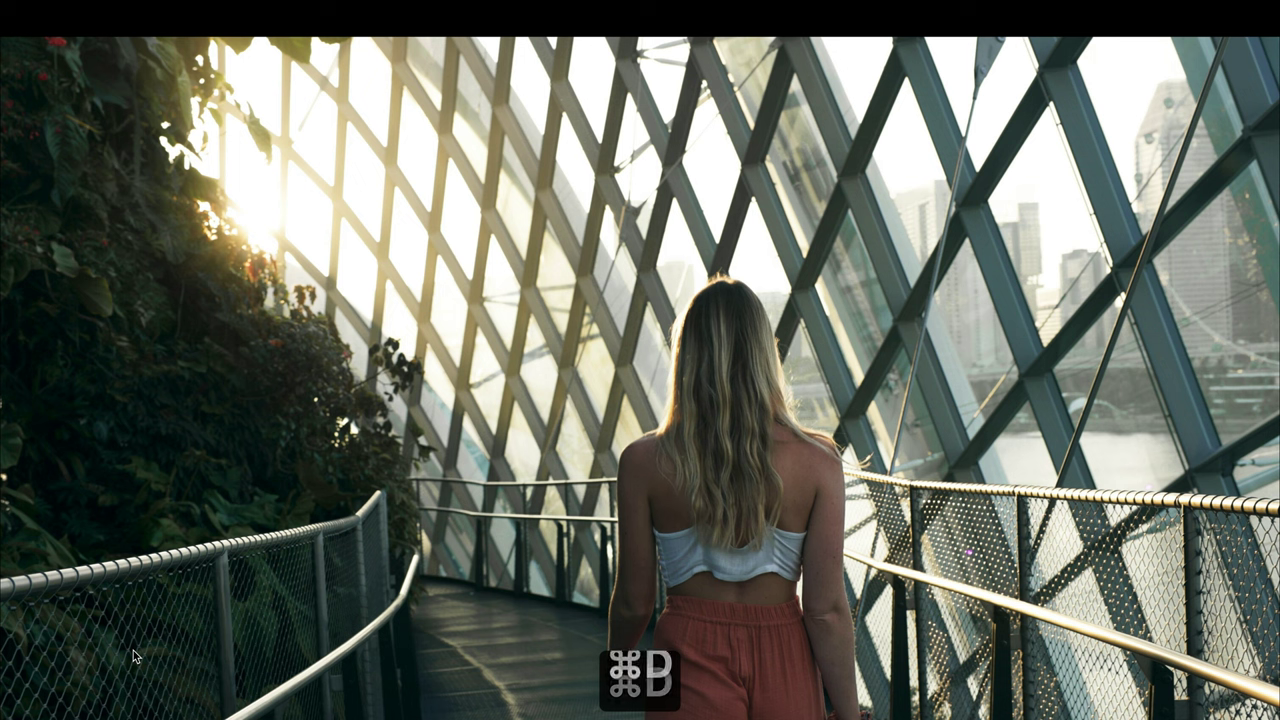
key("super+d")
key("super+d")
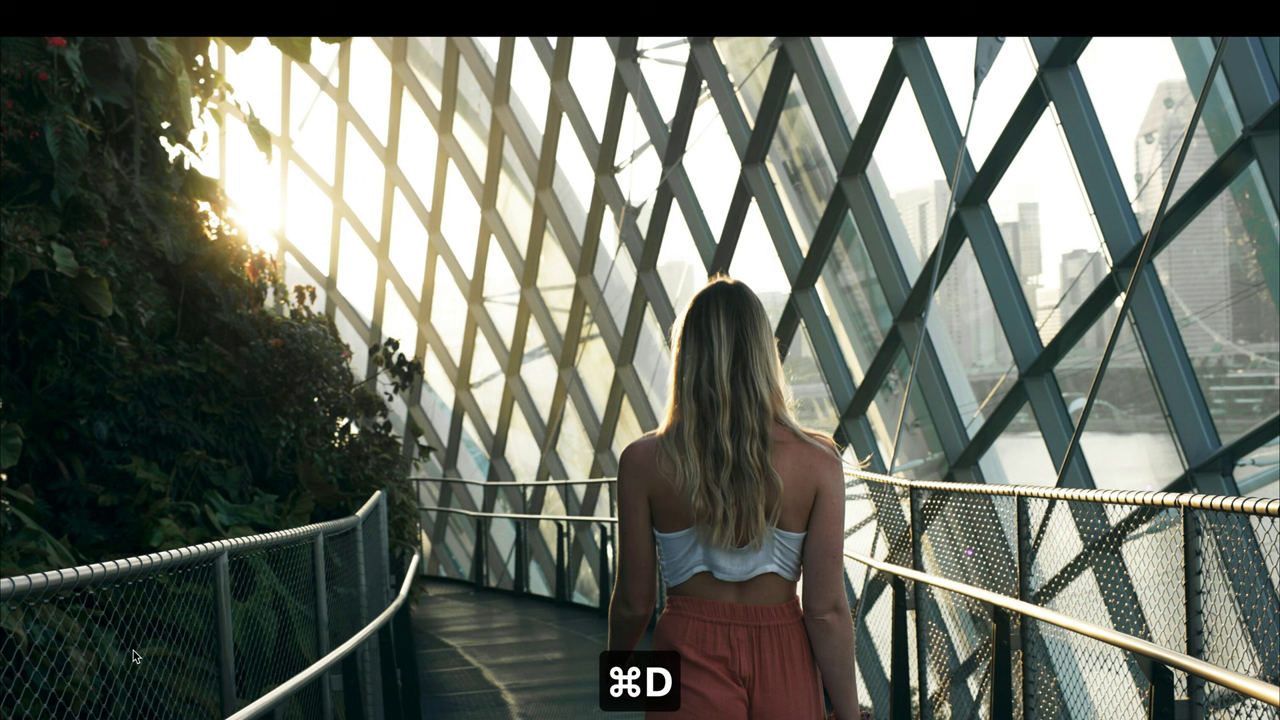
key("super+d")
key("super+d")
mouse_move(778, 393)
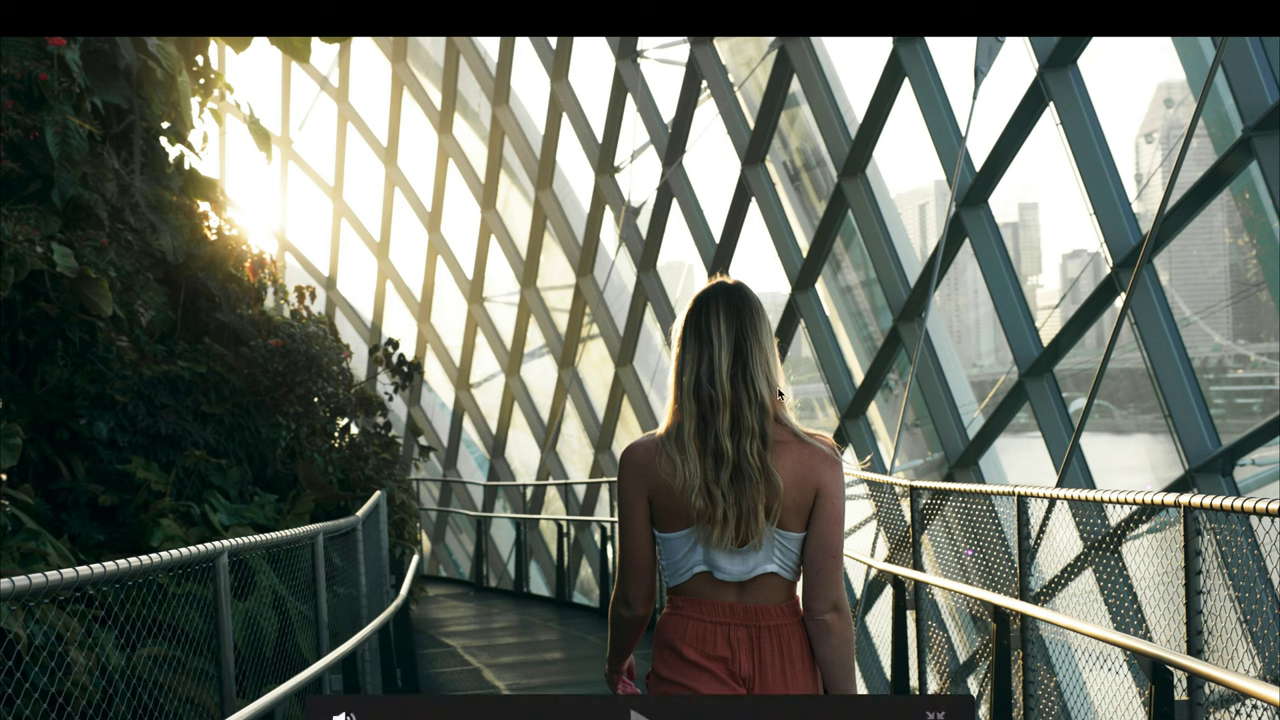
key("super+d")
key("super+d")
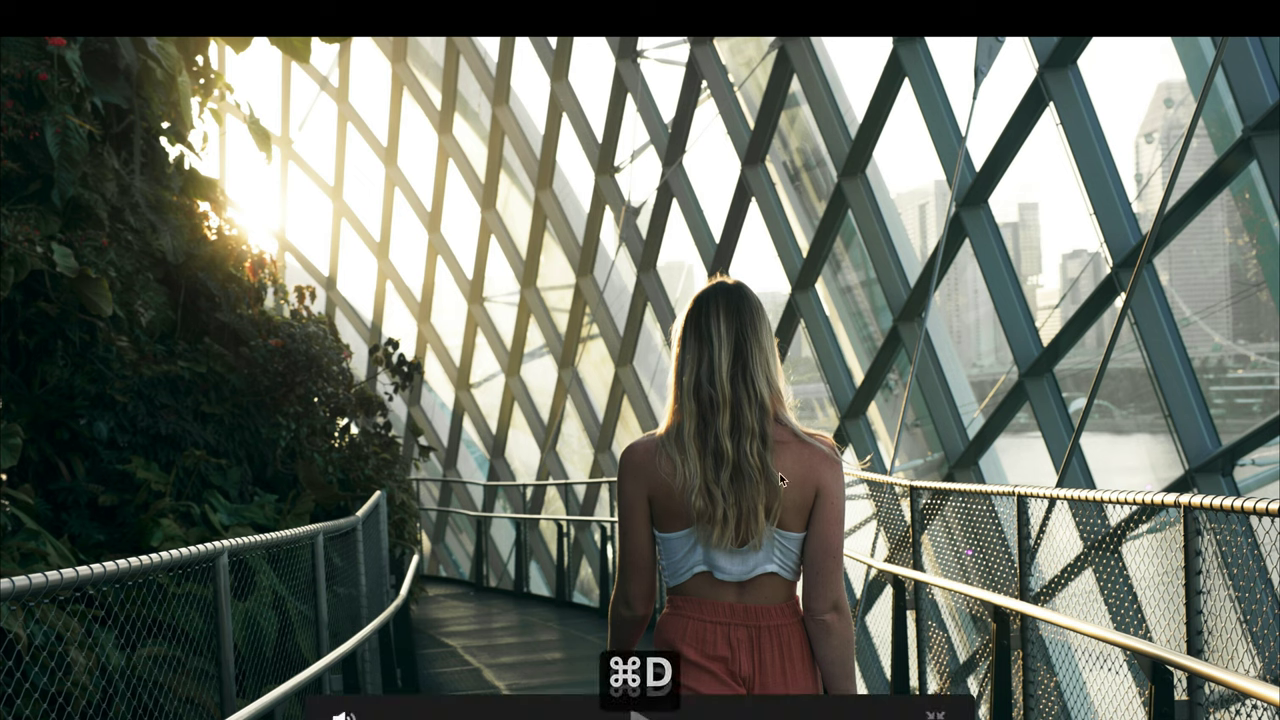
key("super+f")
key("super+d")
key("super+d")
key("super+s")
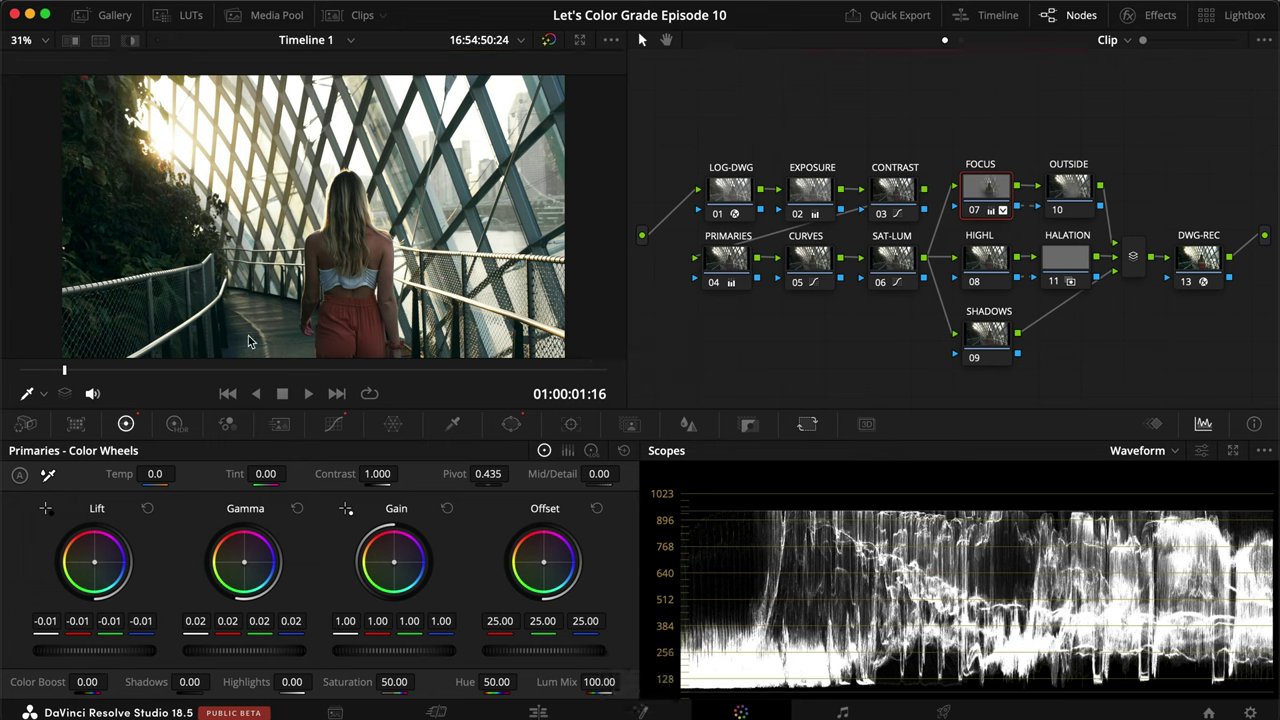
Step: Check the circular window across the clip, and refit it to the woman on the first frame with pan 54.82, tilt 46.45 and softness 38.44
key("alt+w")
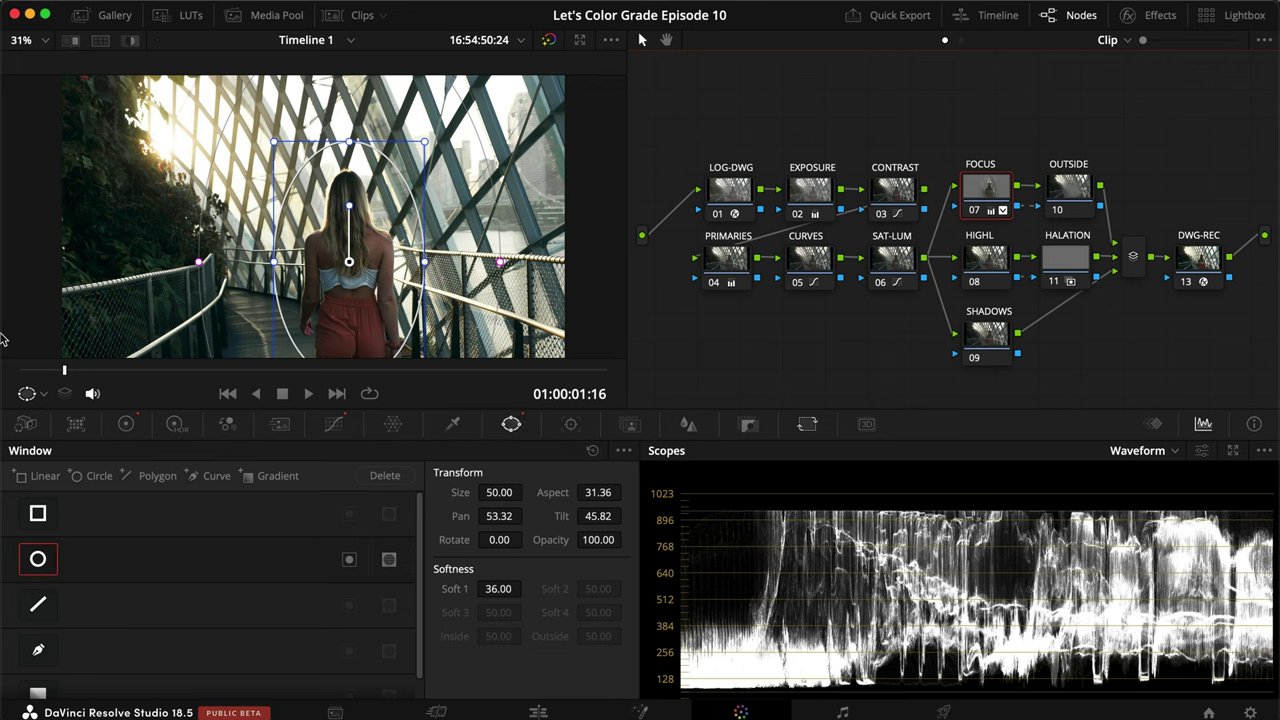
left_click(16, 369)
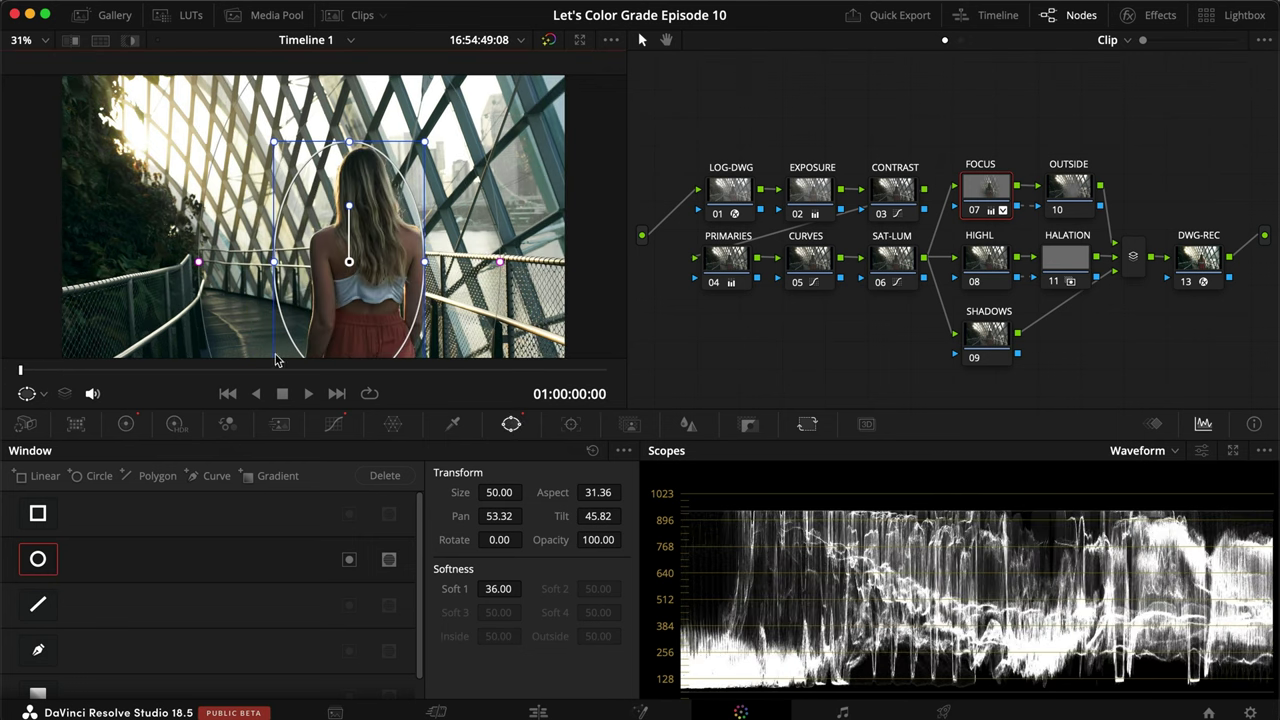
left_click_drag(272, 368, 523, 371)
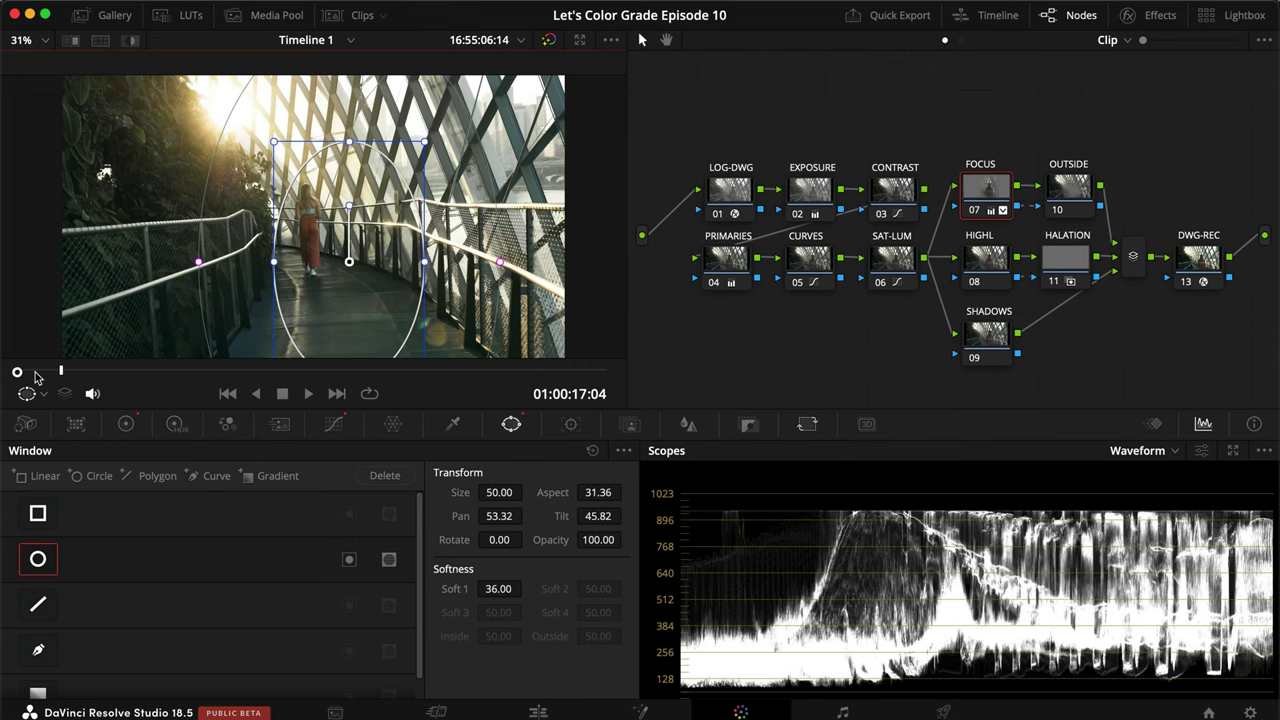
left_click(16, 370)
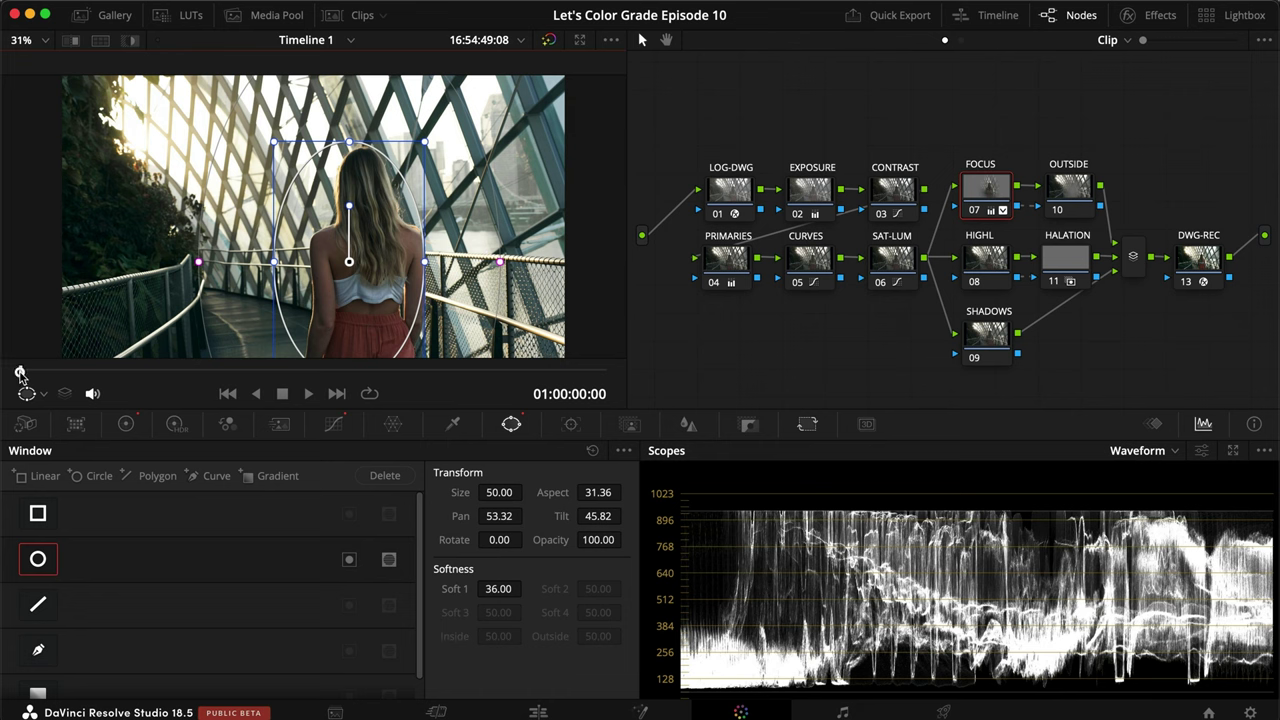
left_click_drag(349, 262, 362, 259)
left_click_drag(441, 145, 446, 130)
left_click_drag(358, 258, 362, 251)
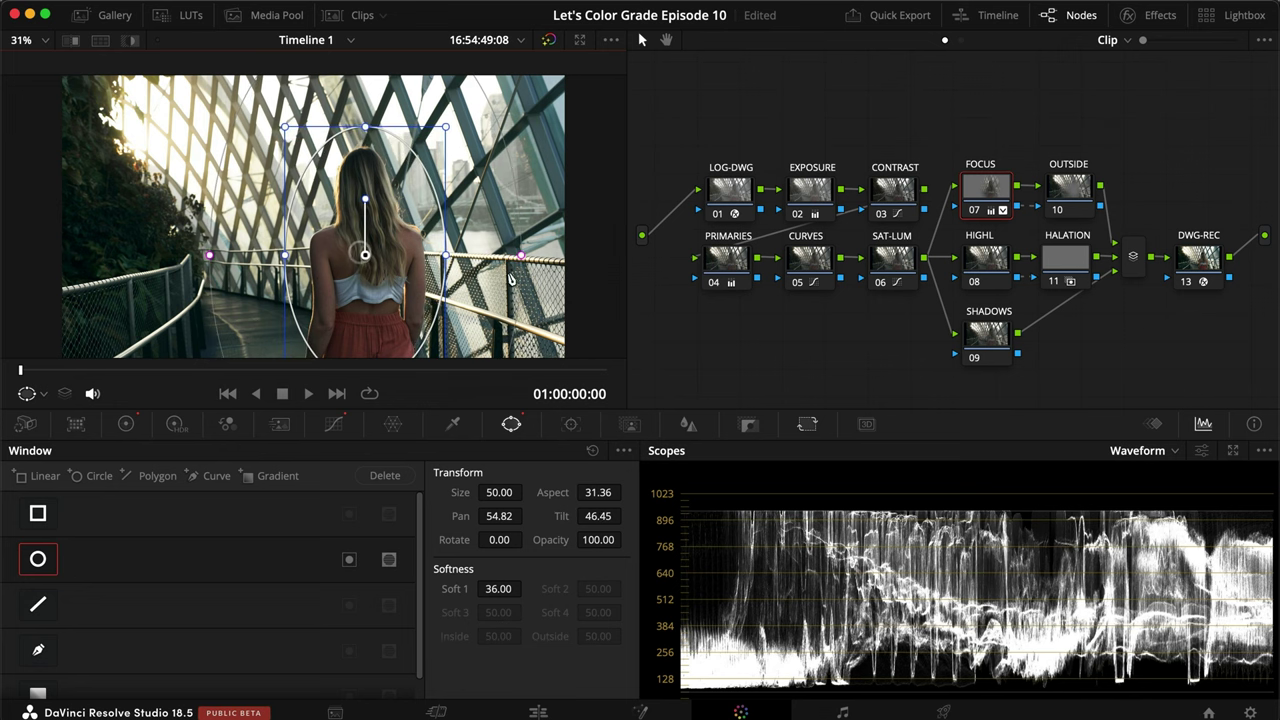
left_click_drag(521, 258, 576, 256)
Step: Check the repositioned window's matte, compare the FOCUS node off and on, and save the project
key("shift+h")
key("shift+h")
key("super+d")
key("super+d")
key("super+s")
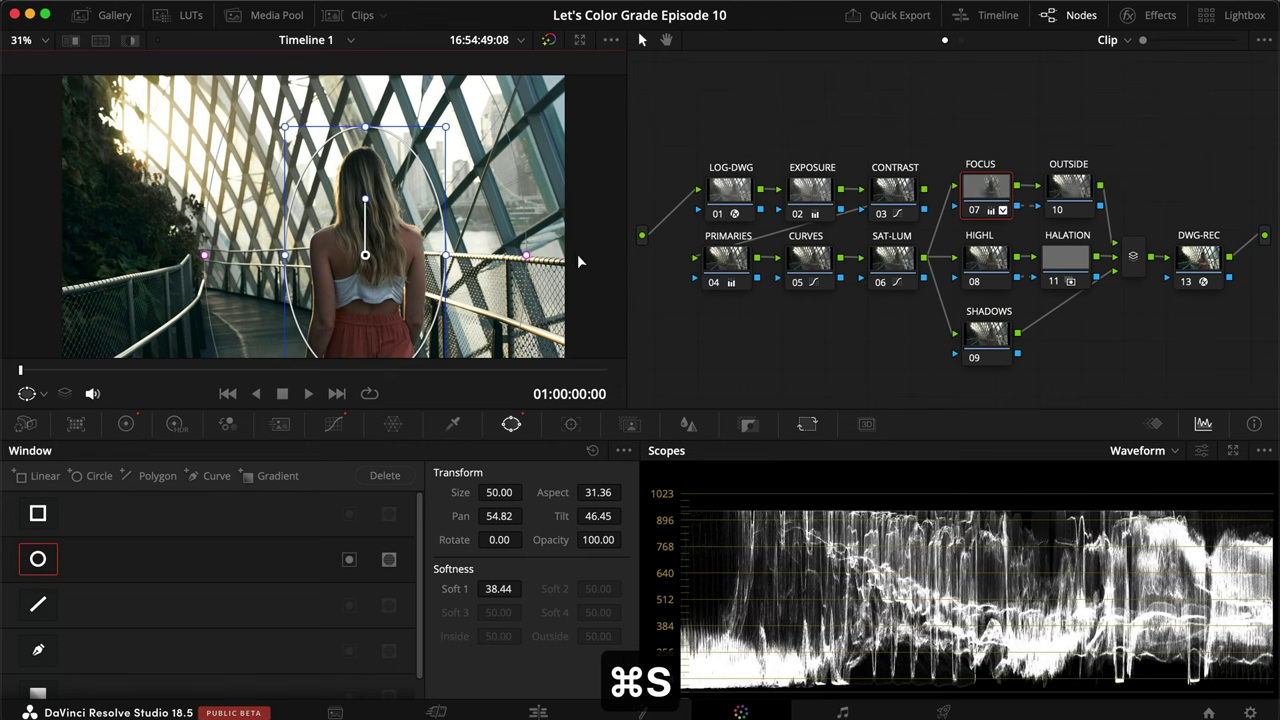
Step: Set the window tracker to Frame mode and keyframe a smaller, less feathered window centred on the woman at 01:00:03:21
left_click(570, 425)
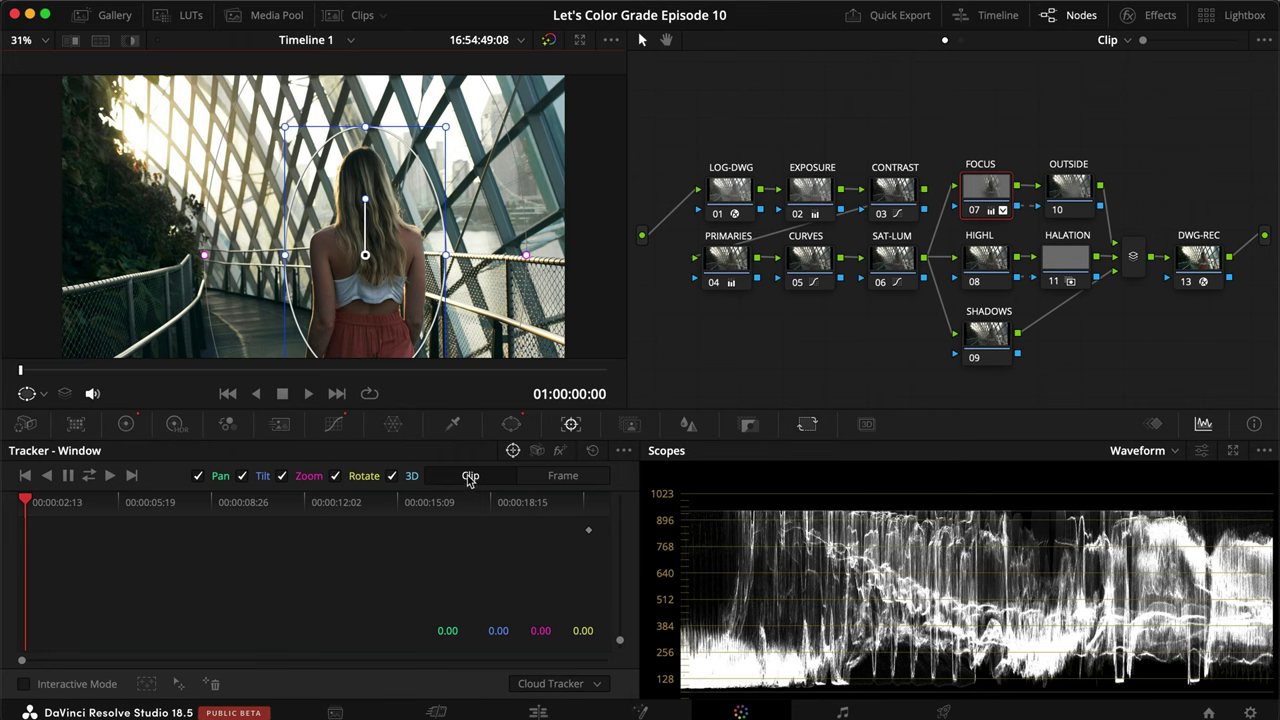
left_click(555, 476)
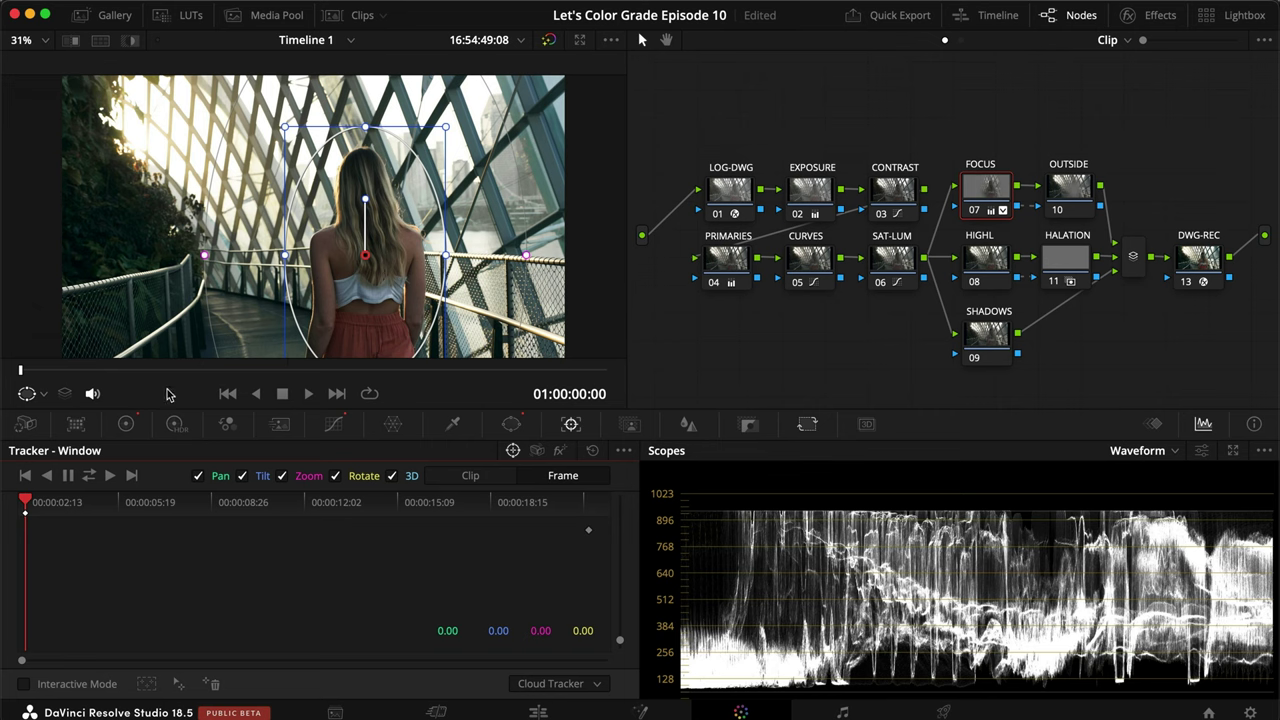
left_click(133, 505)
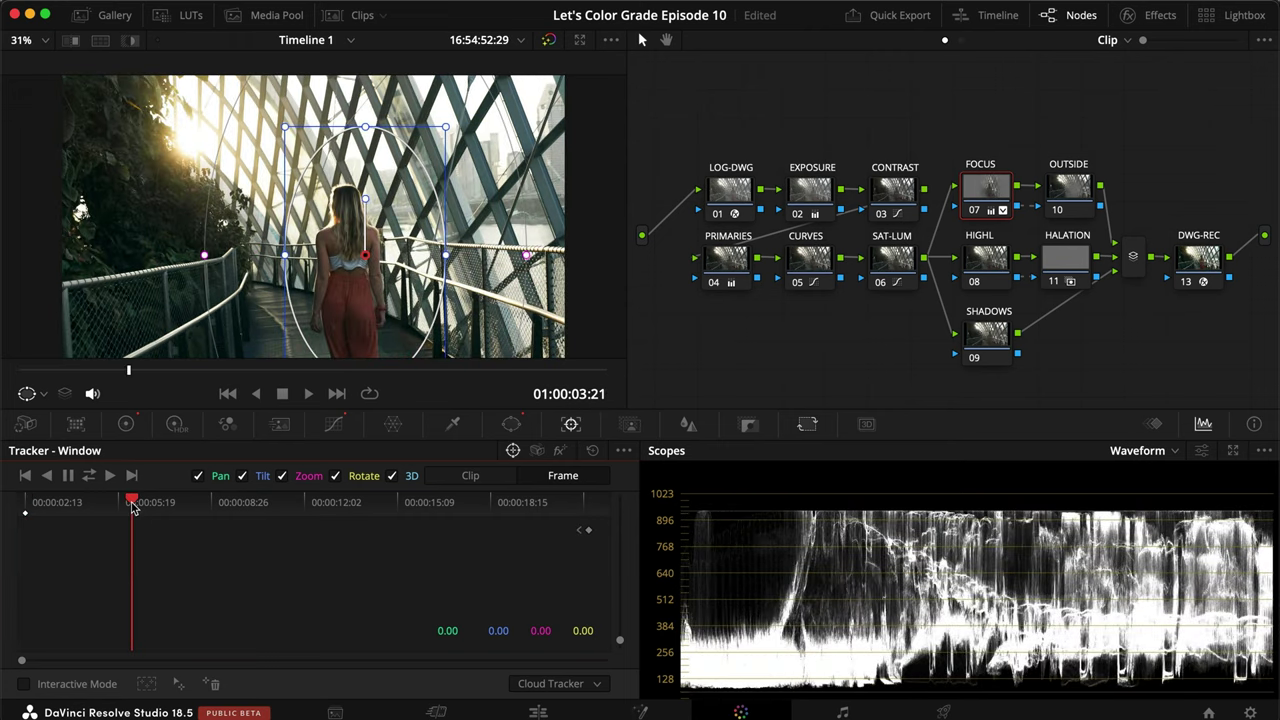
left_click_drag(446, 127, 429, 157)
left_click_drag(360, 252, 345, 267)
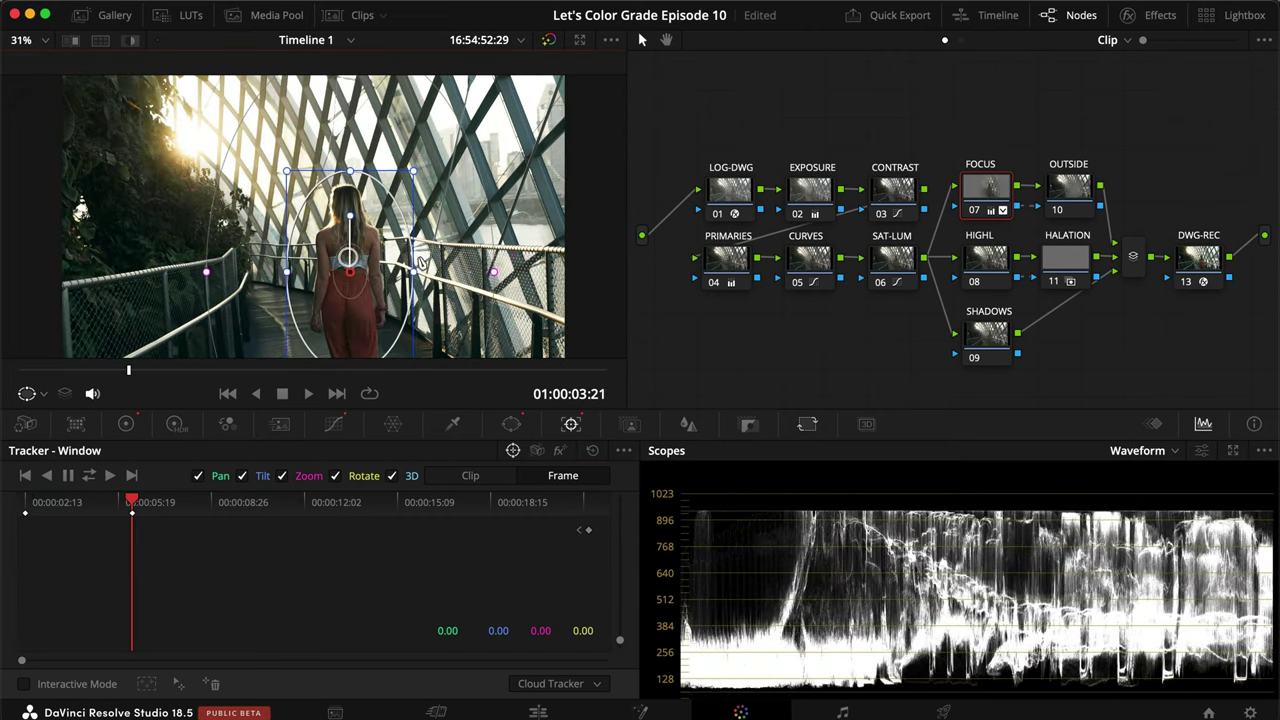
left_click_drag(494, 272, 477, 272)
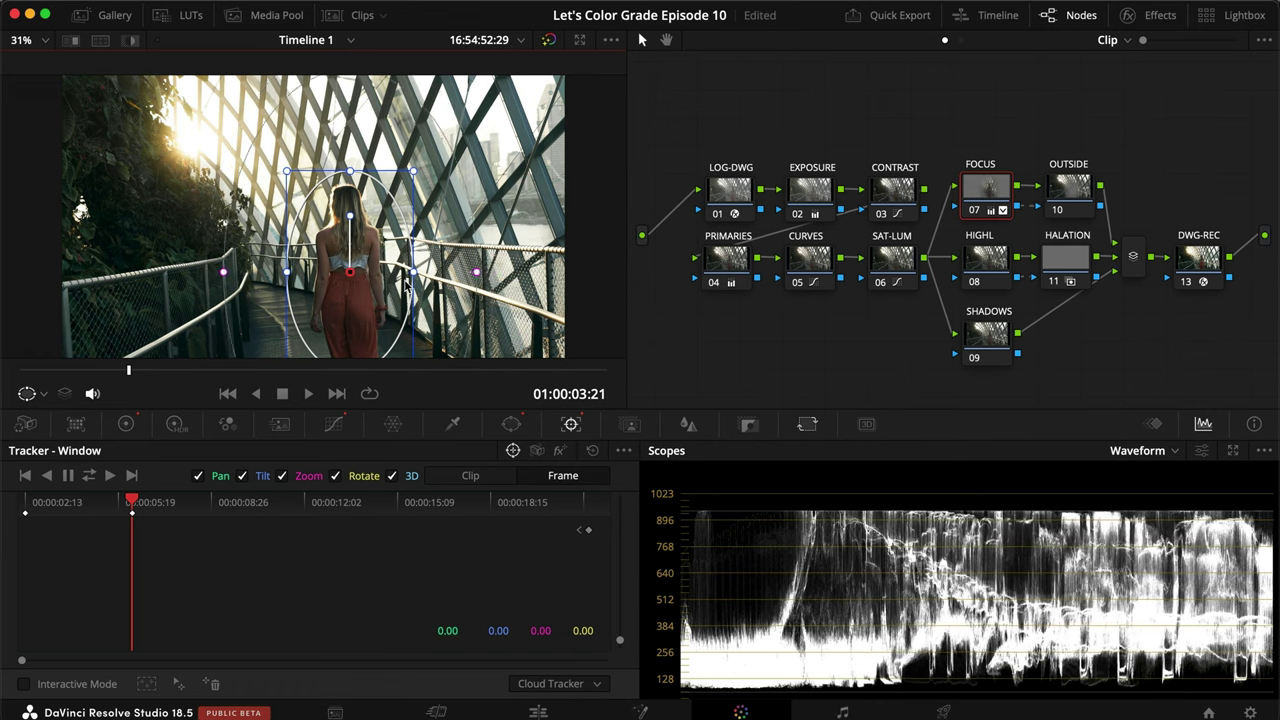
Step: Keyframe the window around the woman at 01:00:07:27, and move and shrink it to fit her at 01:00:11:21
left_click(229, 503)
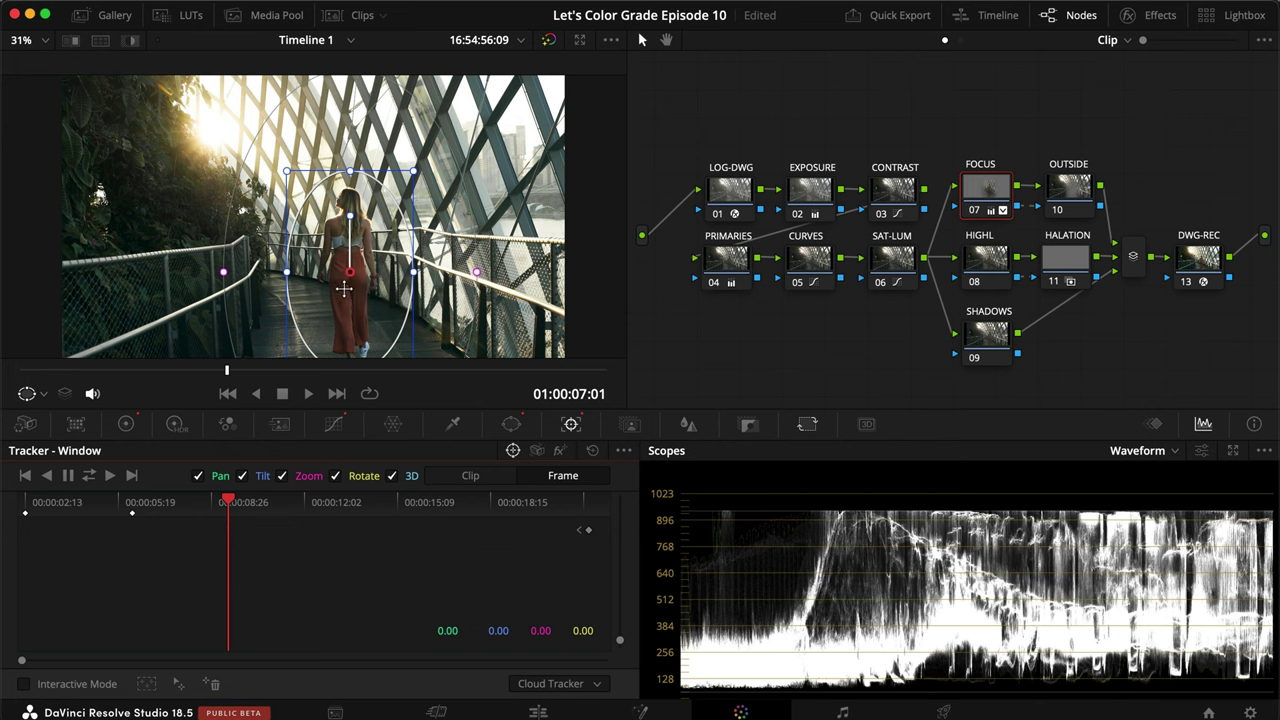
left_click_drag(307, 503, 254, 503)
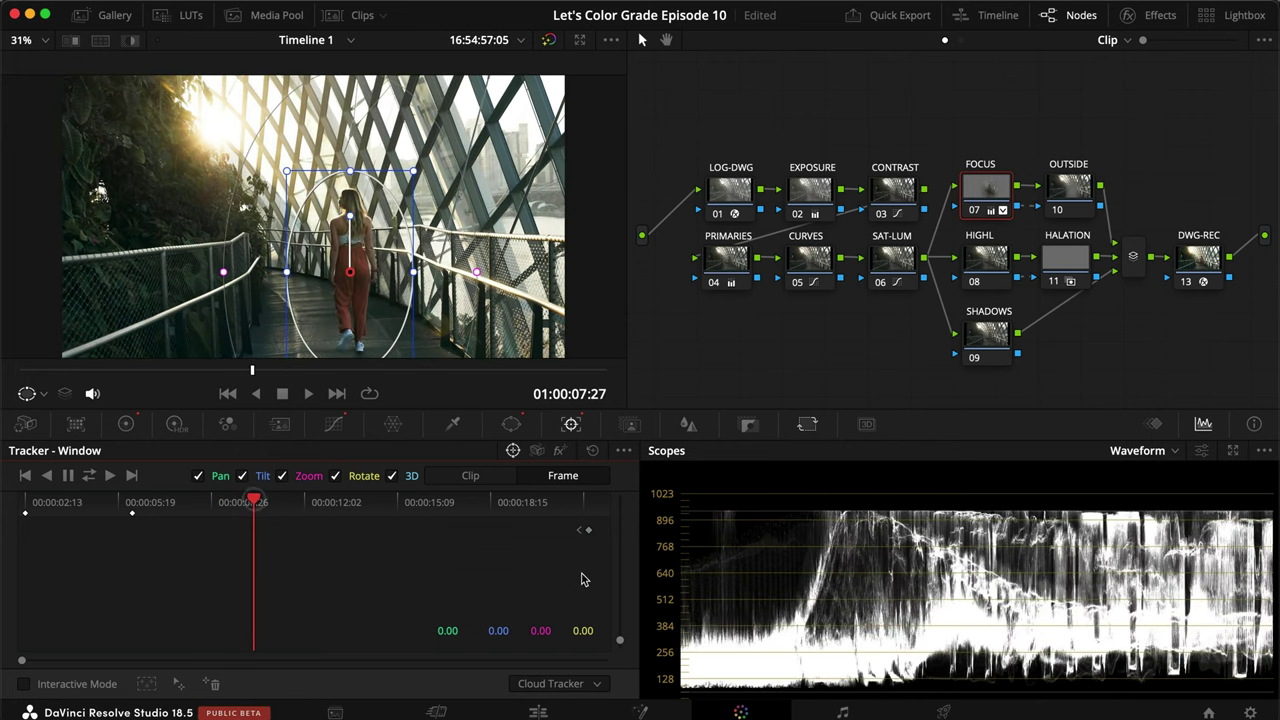
left_click_drag(338, 510, 365, 503)
left_click_drag(345, 262, 332, 248)
left_click_drag(397, 355, 380, 332)
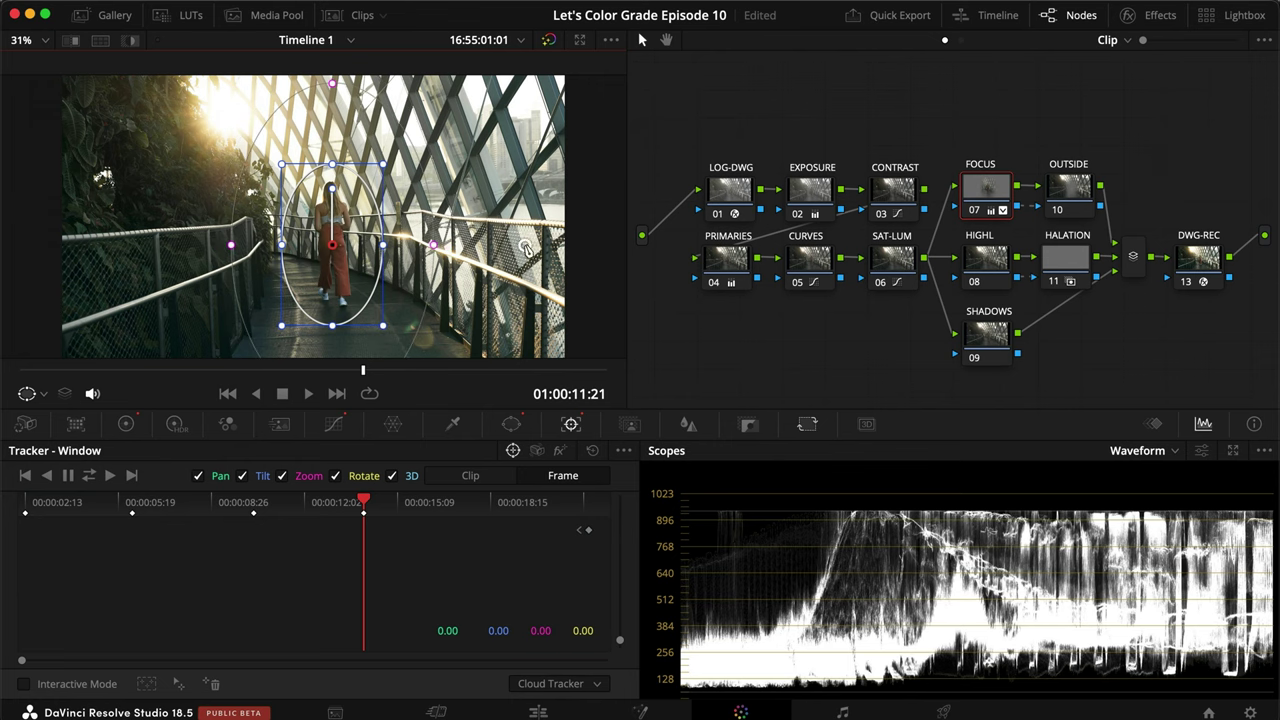
Step: At 01:00:15:01, recentre the window on the woman, shrink it and reduce its softness to create another keyframe
left_click_drag(445, 505, 460, 503)
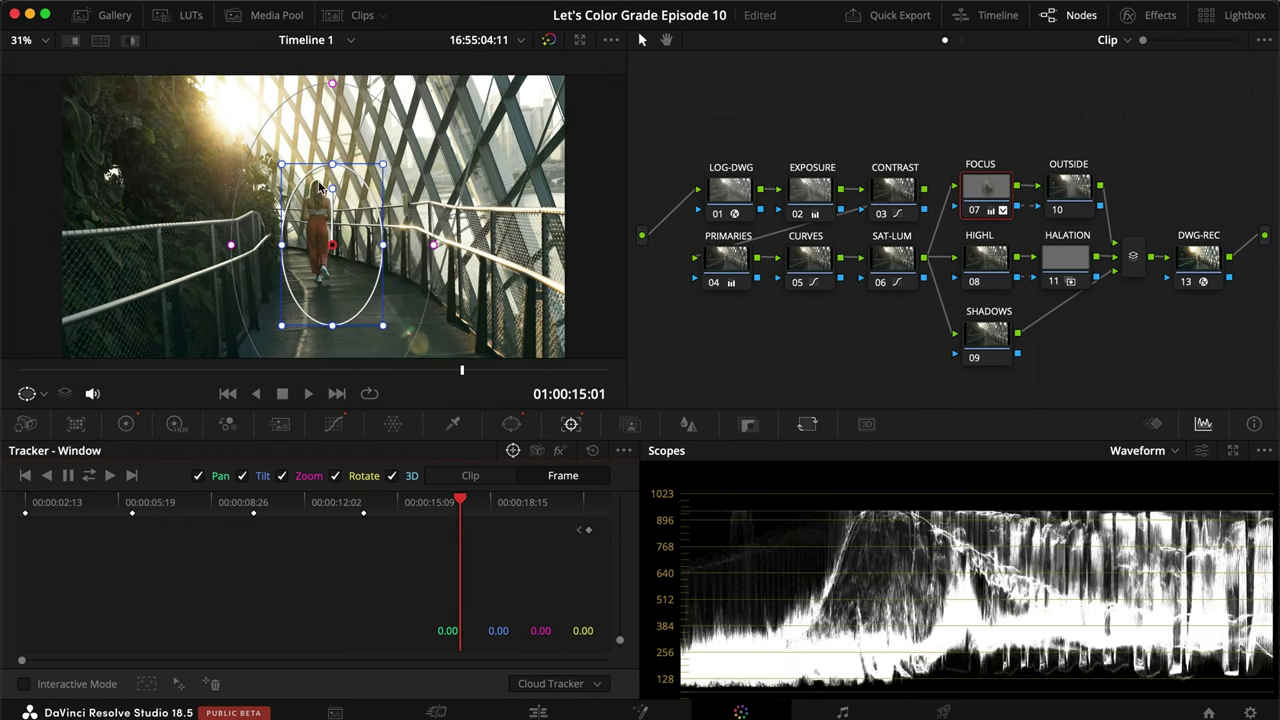
left_click_drag(336, 244, 322, 236)
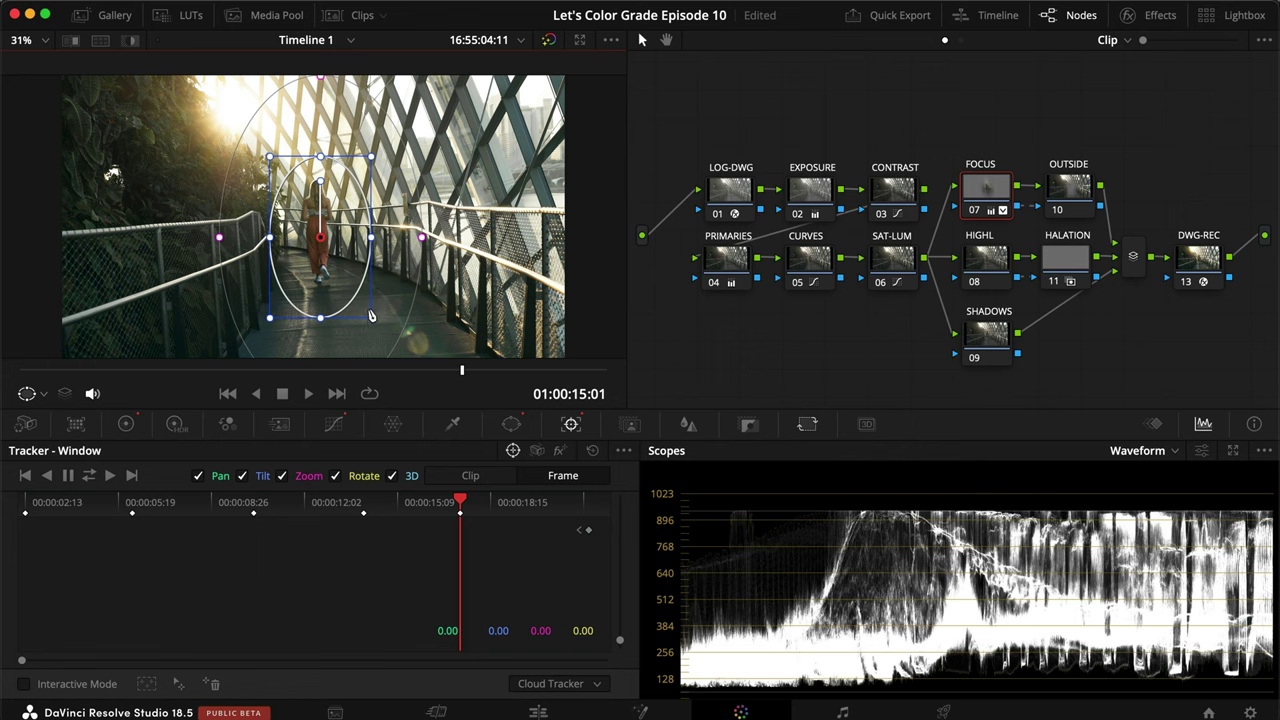
left_click_drag(368, 321, 360, 306)
left_click_drag(334, 262, 331, 259)
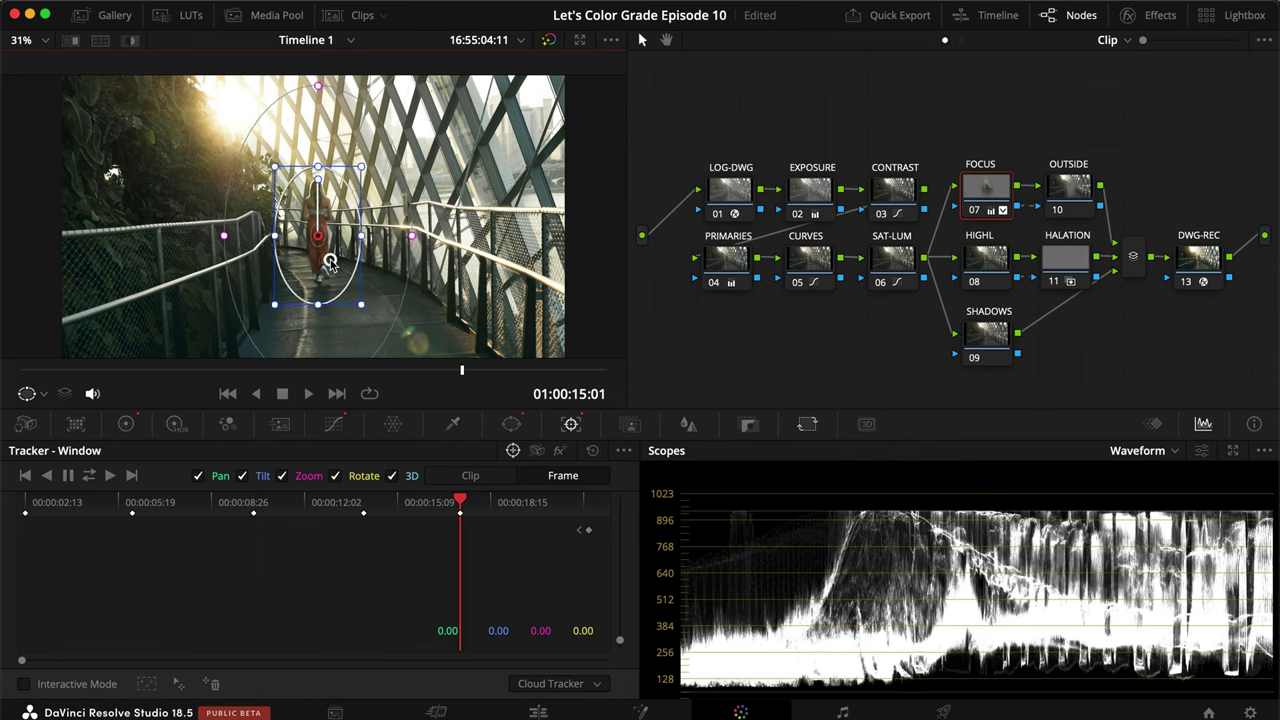
left_click_drag(411, 237, 404, 237)
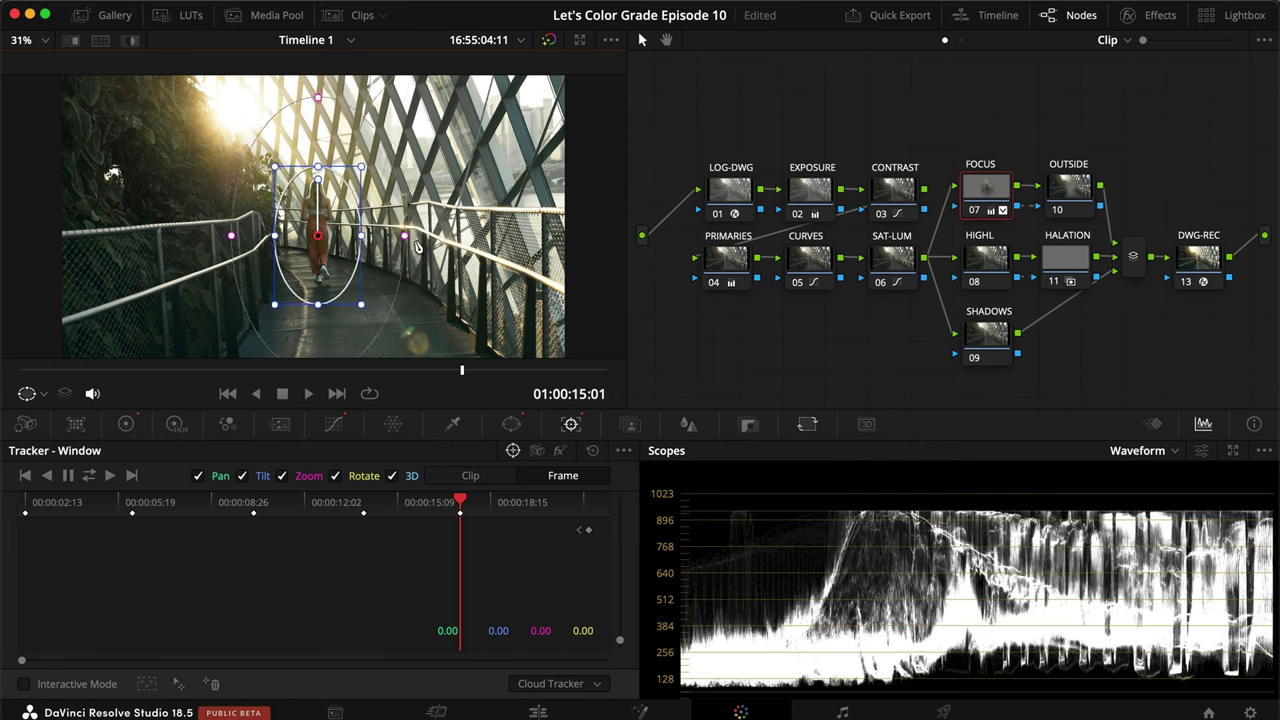
Step: At 01:00:18:09, move the window onto the woman and make it smaller with a tighter feather
left_click(553, 502)
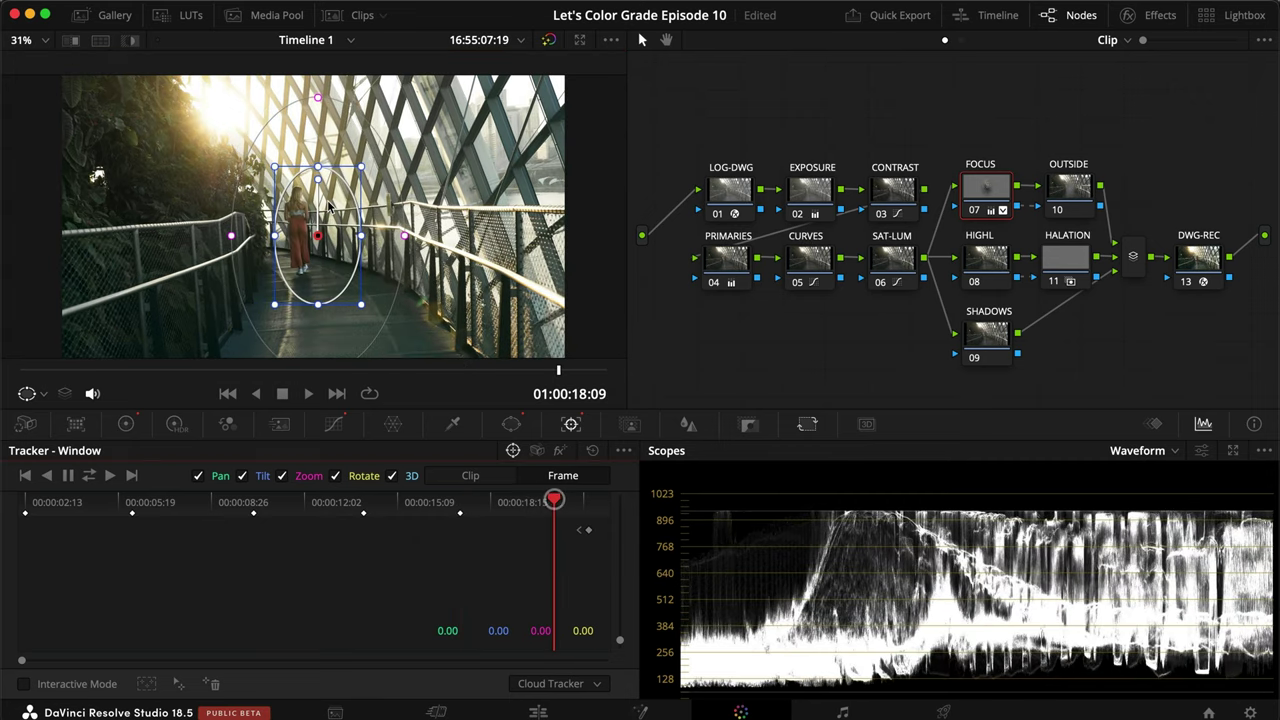
left_click_drag(303, 236, 298, 236)
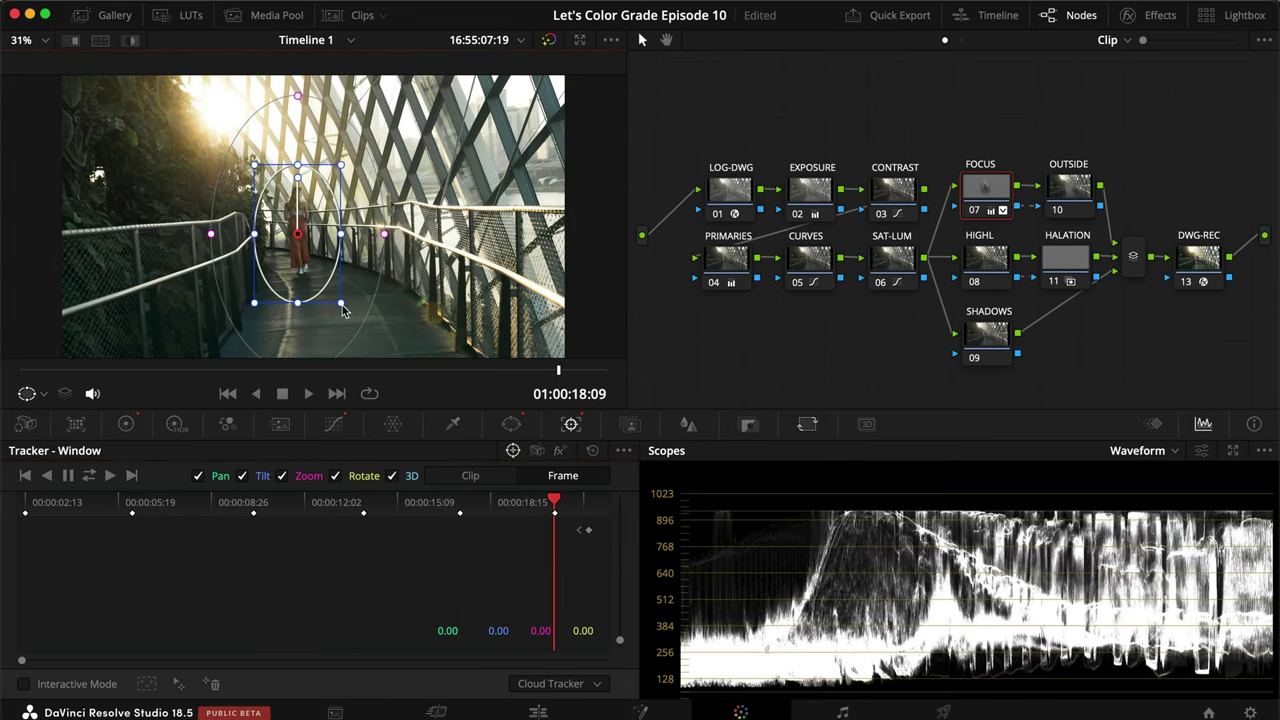
left_click_drag(340, 304, 336, 300)
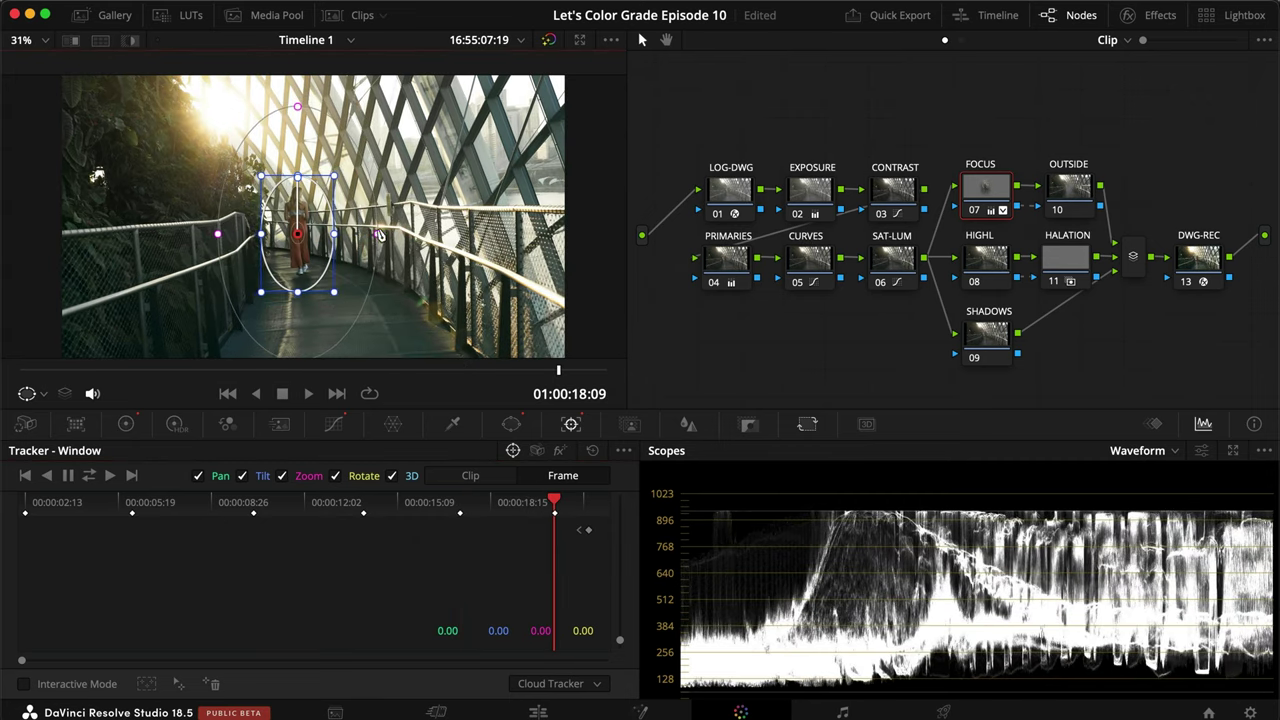
Step: Check the window on the last frame, and play the clip from the start to review how it follows the woman
left_click(598, 512)
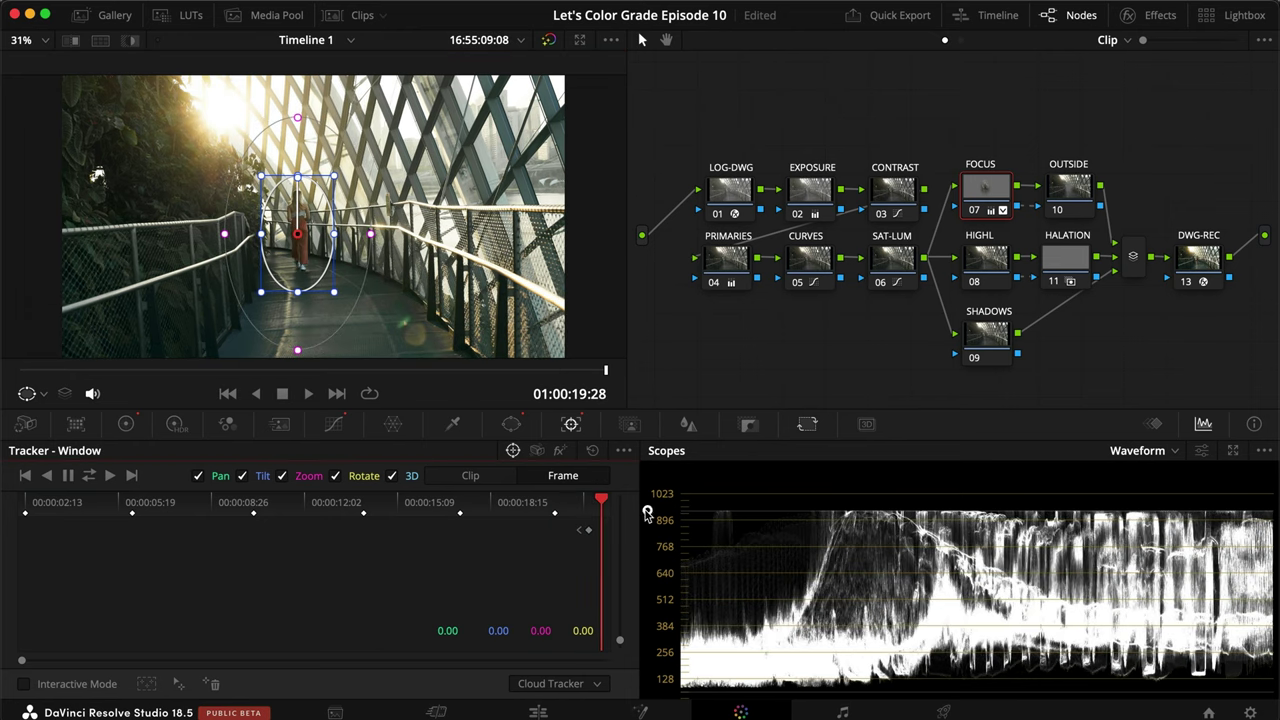
left_click(25, 475)
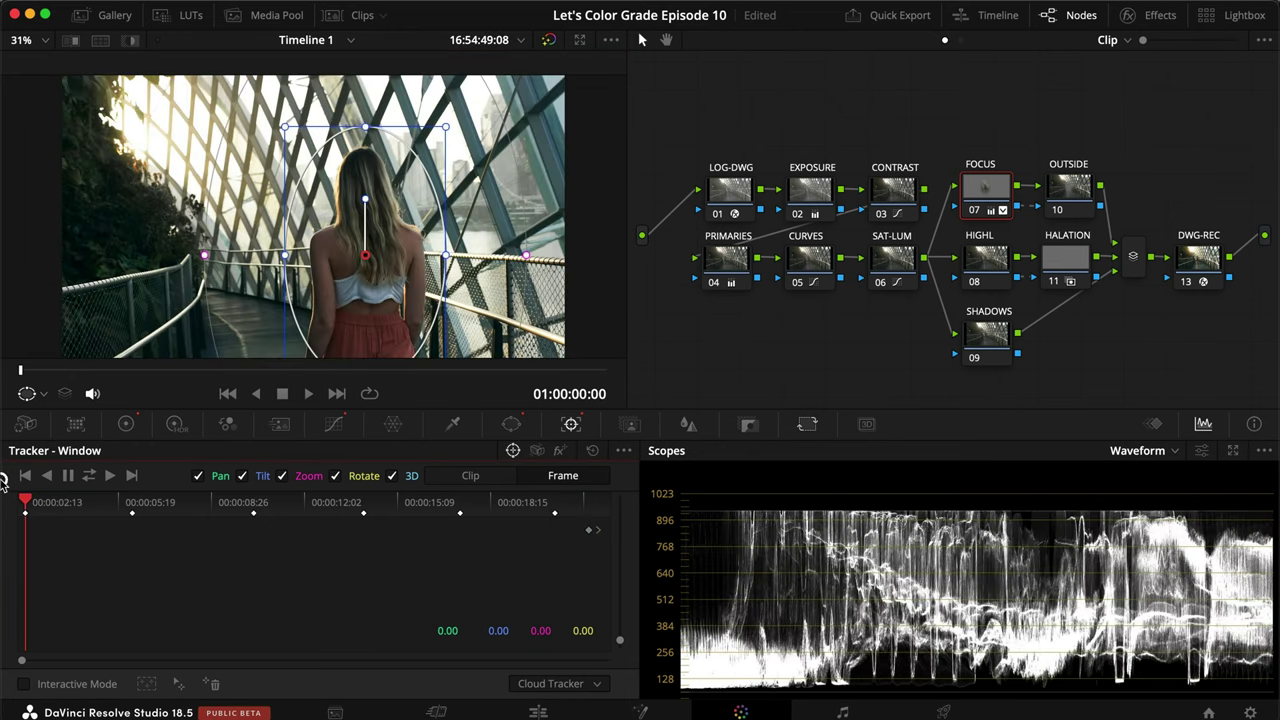
key("space")
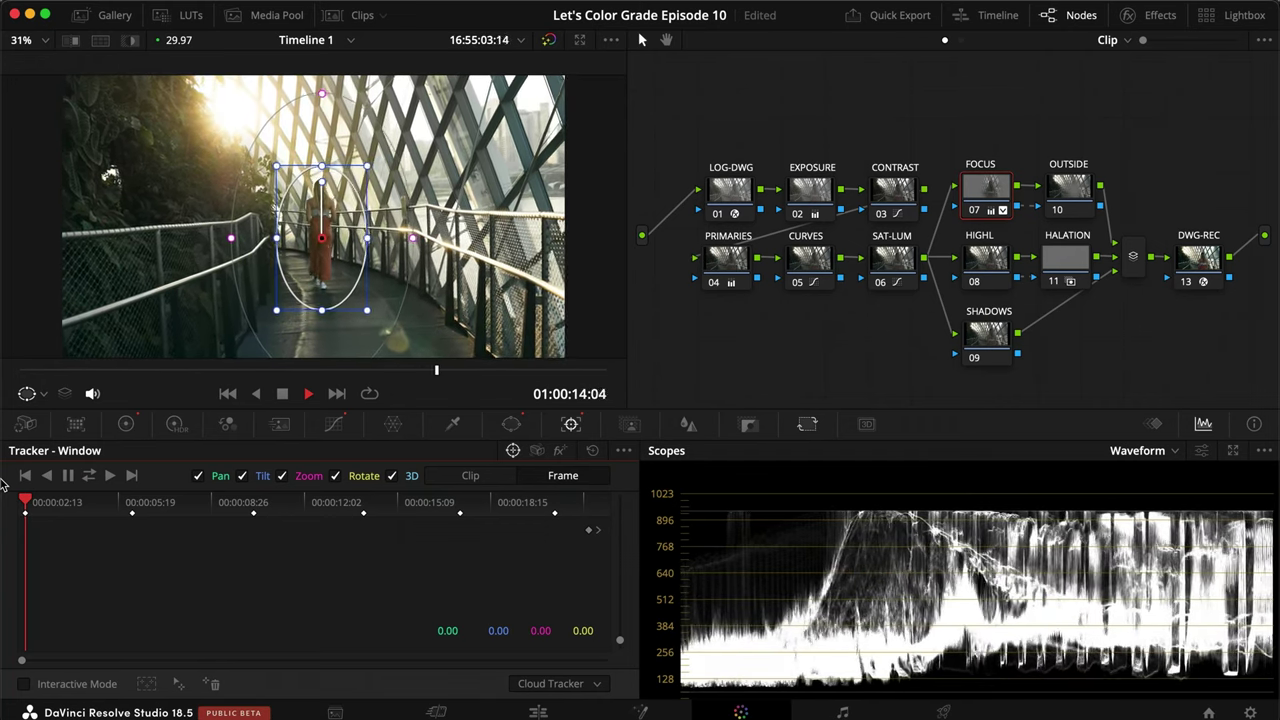
Step: Stop playback, compare the full-screen frame with the FOCUS node bypassed and enabled, and save the project
key("space")
key("super+f")
key("super+d")
key("super+d")
key("super+d")
key("super+d")
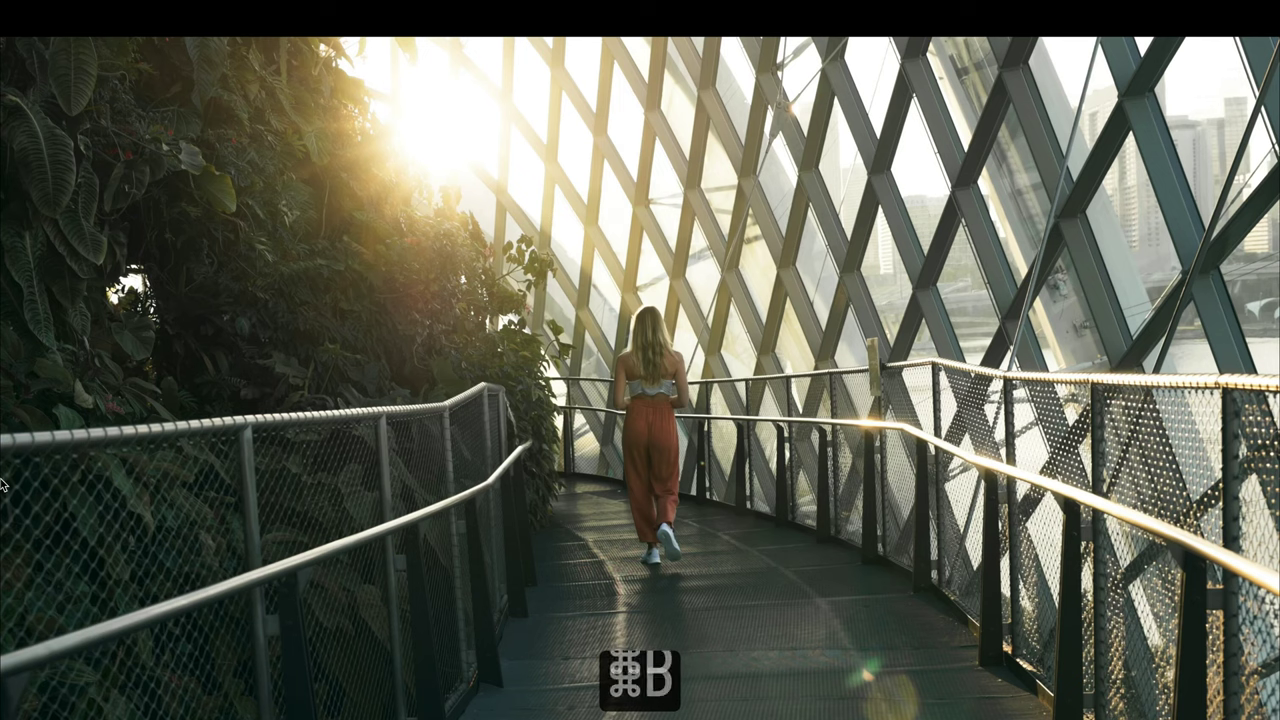
key("super+f")
key("super+s")
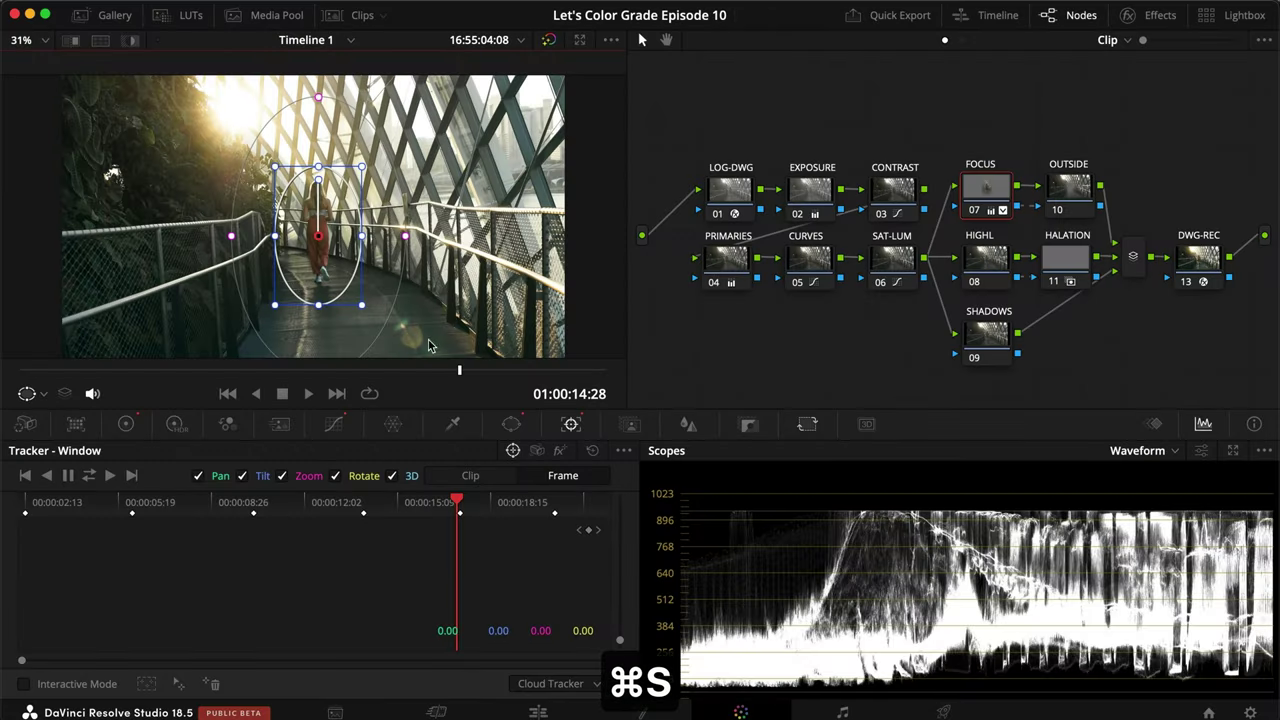
left_click(730, 353)
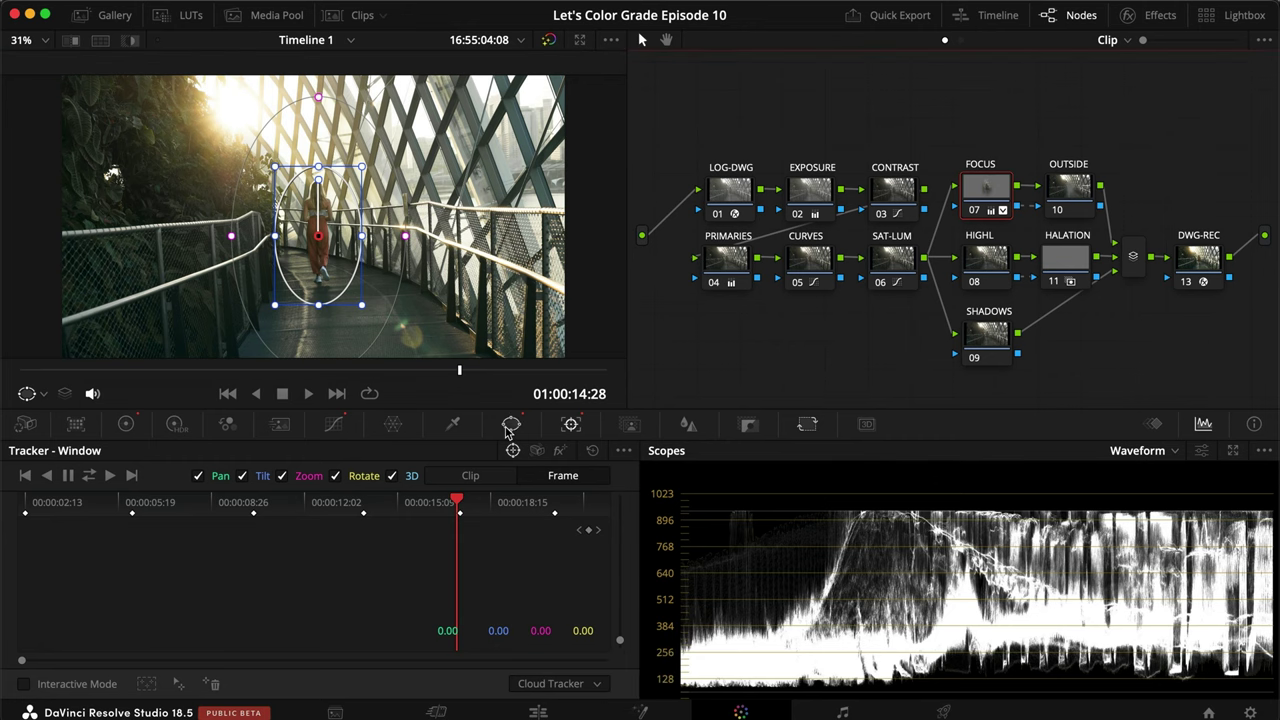
Step: At 01:00:02:18, look up the add-node options for the FOCUS node and highlight the area its window isolates
left_click_drag(244, 369, 94, 376)
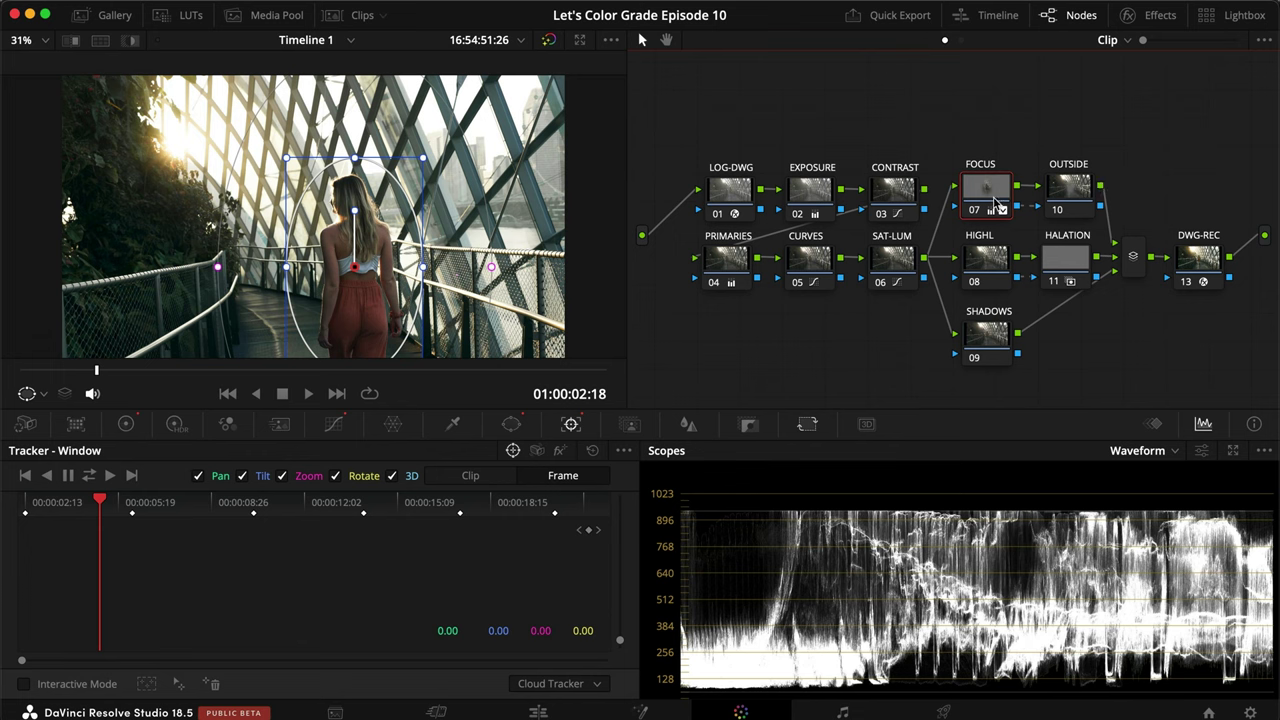
right_click(998, 205)
mouse_move(1037, 284)
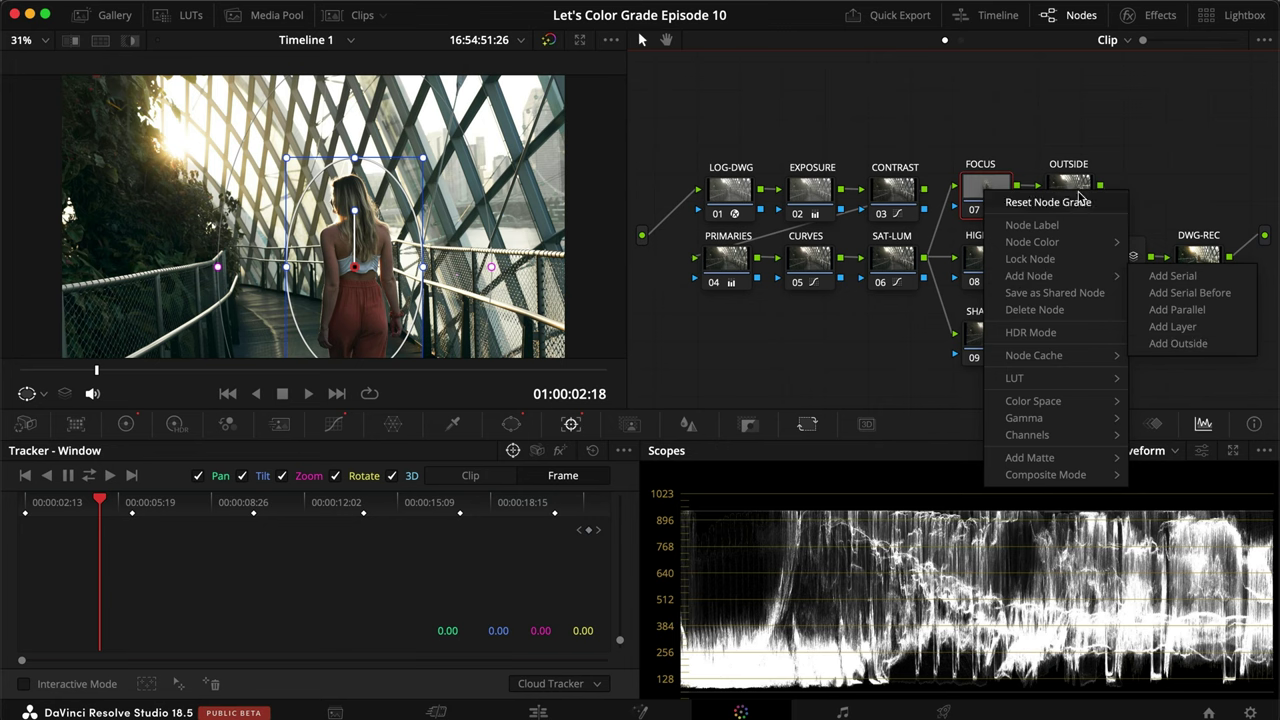
left_click(1002, 187)
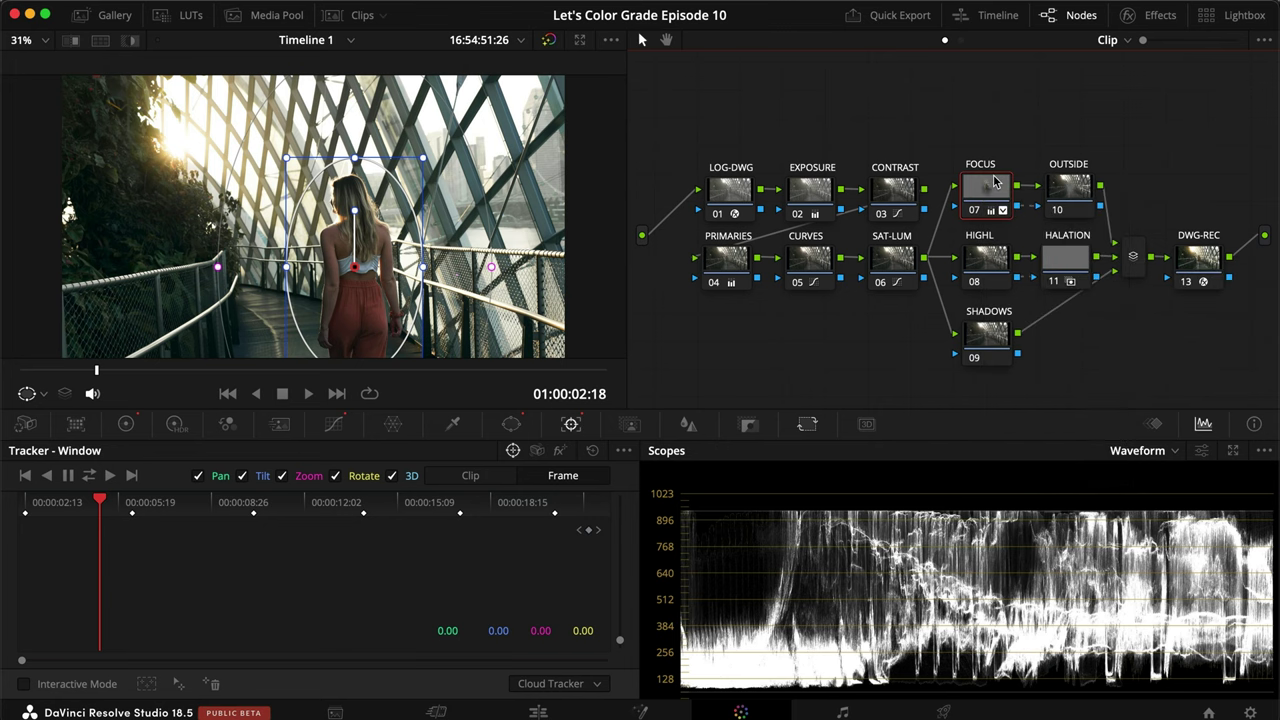
key("shift+h")
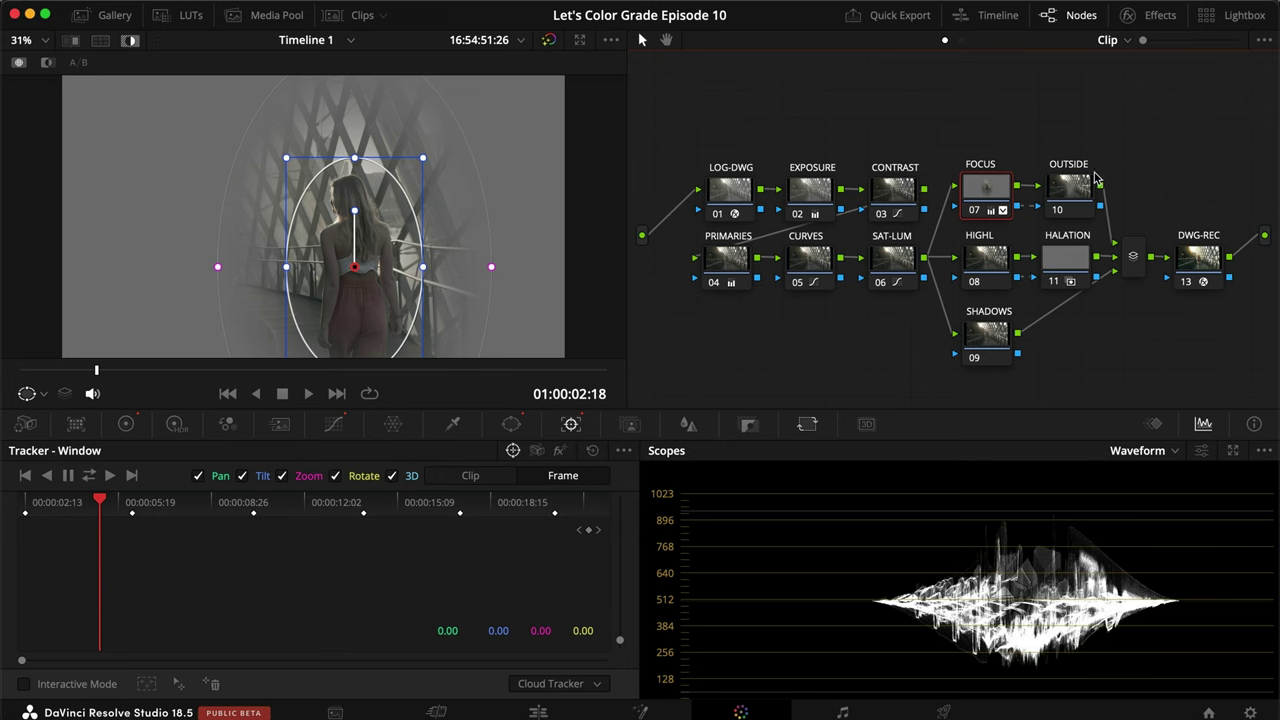
Step: Turn off the highlight and, on the OUTSIDE node, lower the gamma to -0.04 and set the saturation to 45
left_click(1078, 196)
key("shift+h")
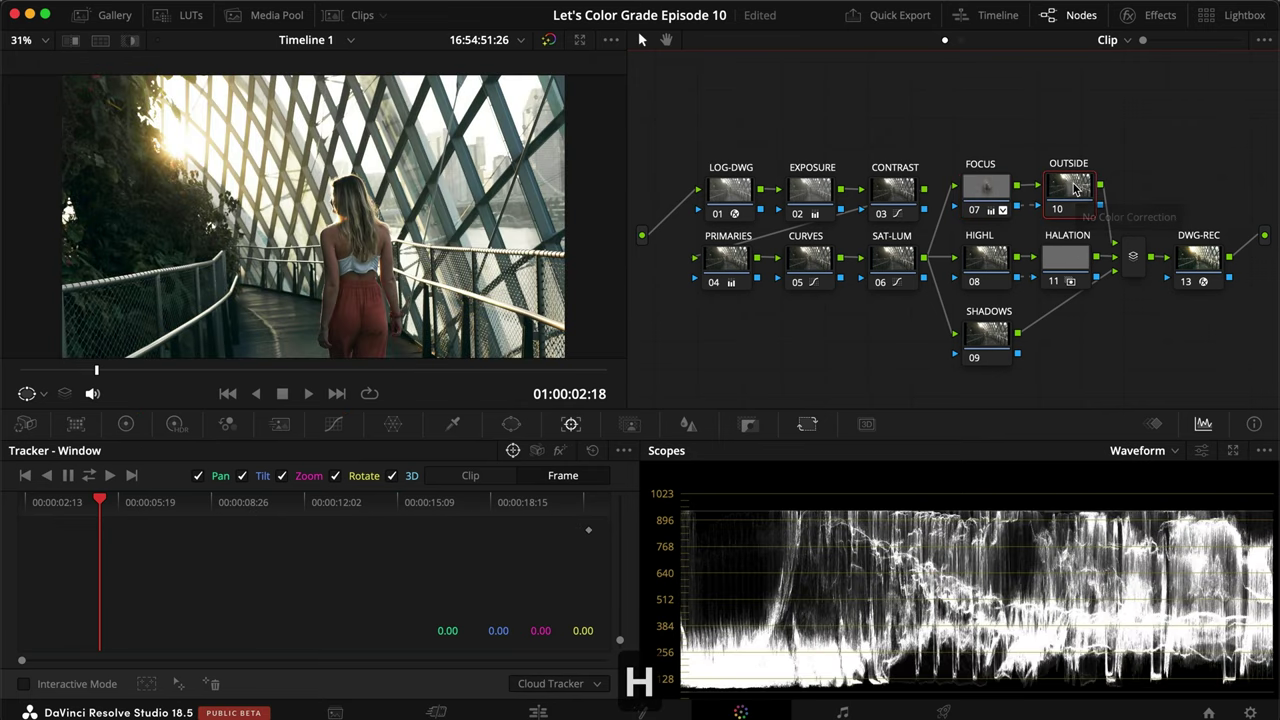
left_click(127, 425)
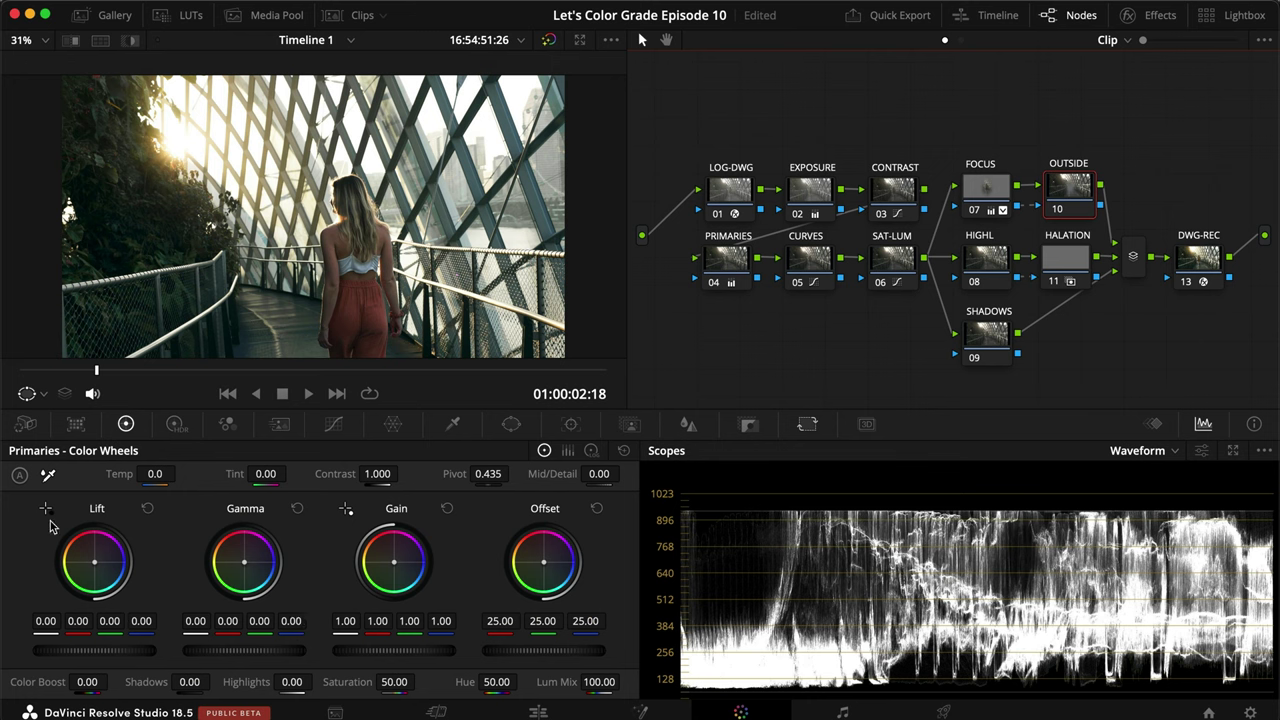
left_click_drag(257, 651, 110, 645)
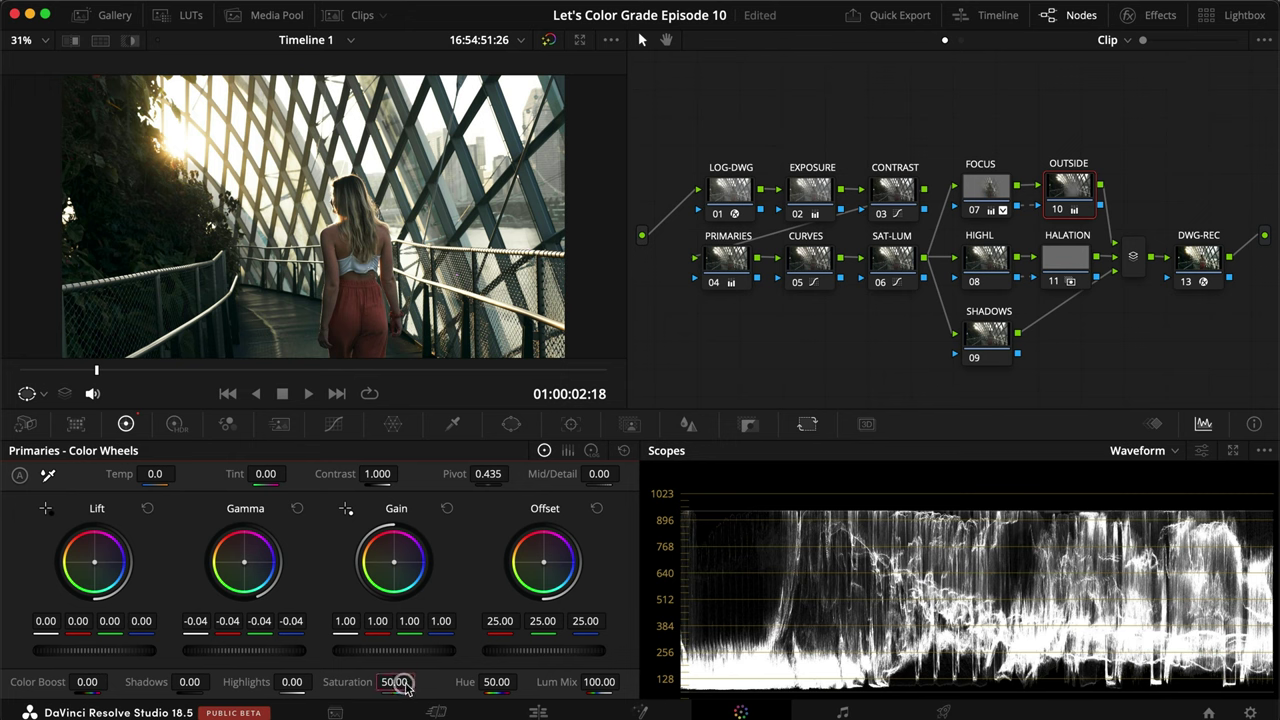
type("45")
key("Return")
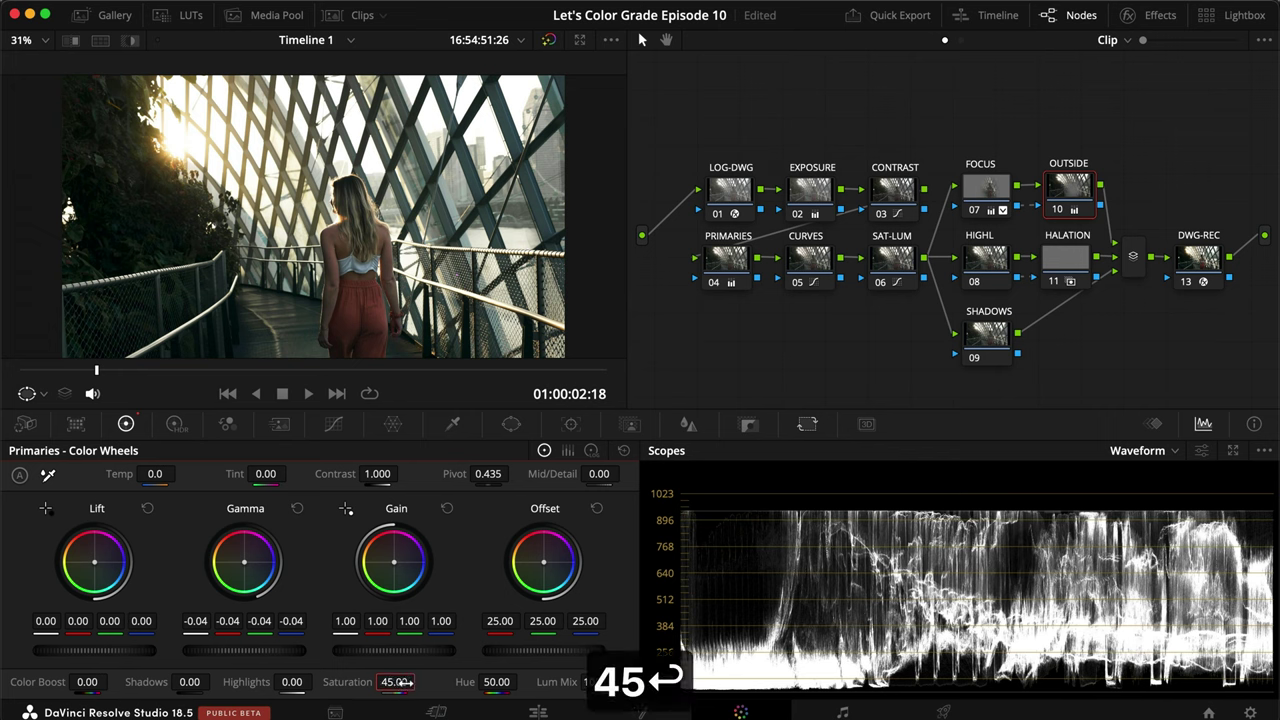
Step: Compare the frame full screen with the OUTSIDE node's correction switched off and on
key("super+f")
key("super+b")
key("super+d")
key("super+d")
key("super+d")
key("super+d")
key("super+d")
key("super+d")
key("super+f")
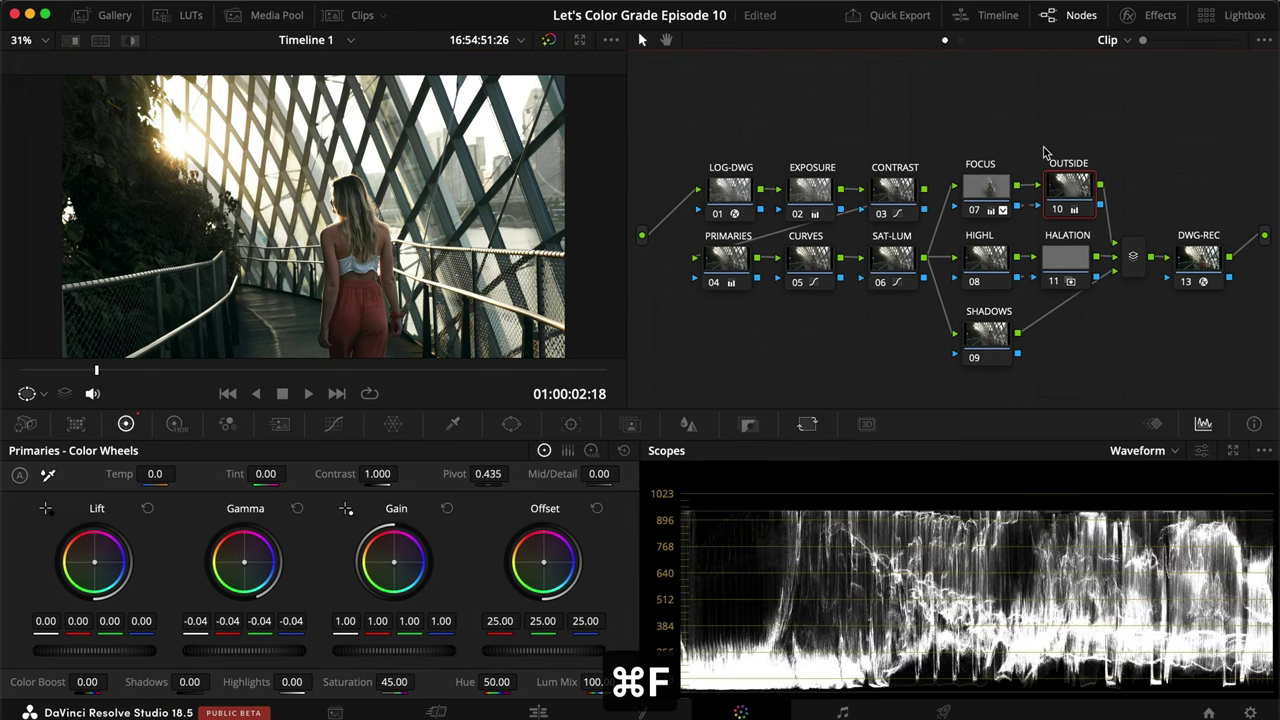
Step: Select the FOCUS node, compare the image full screen with it bypassed and enabled, and save the project
left_click(986, 195)
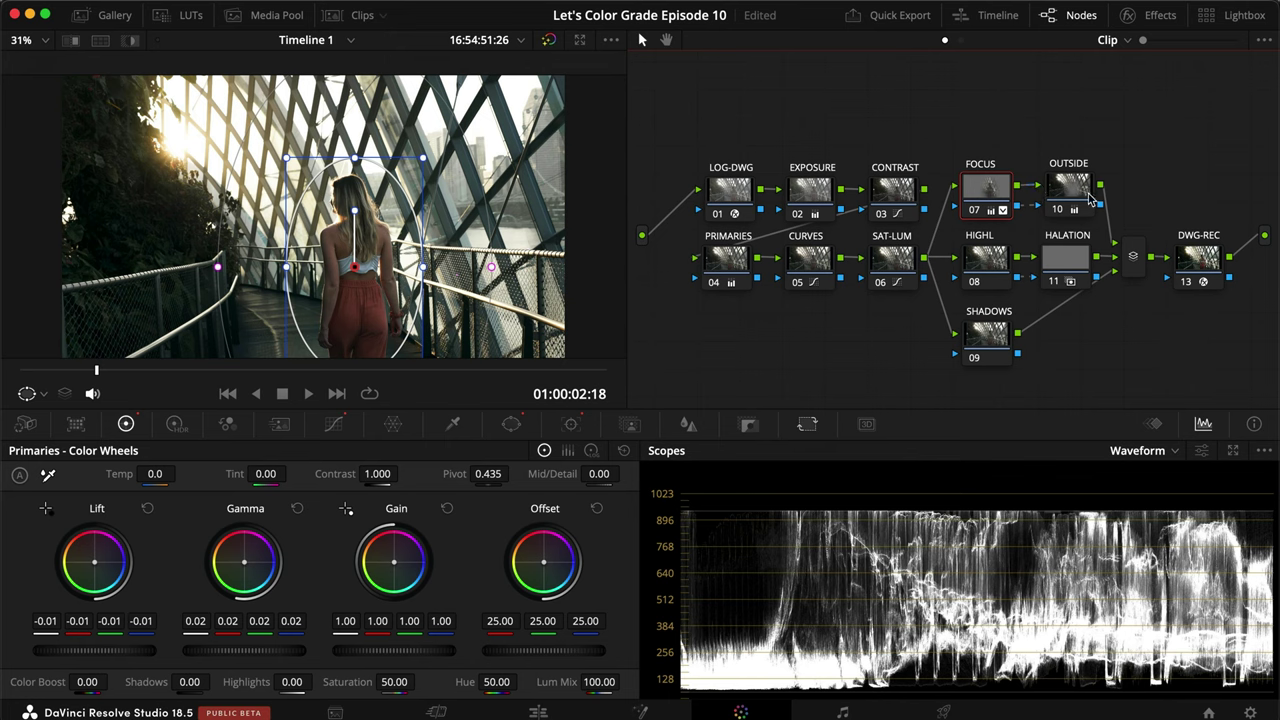
key("super+d")
key("super+f")
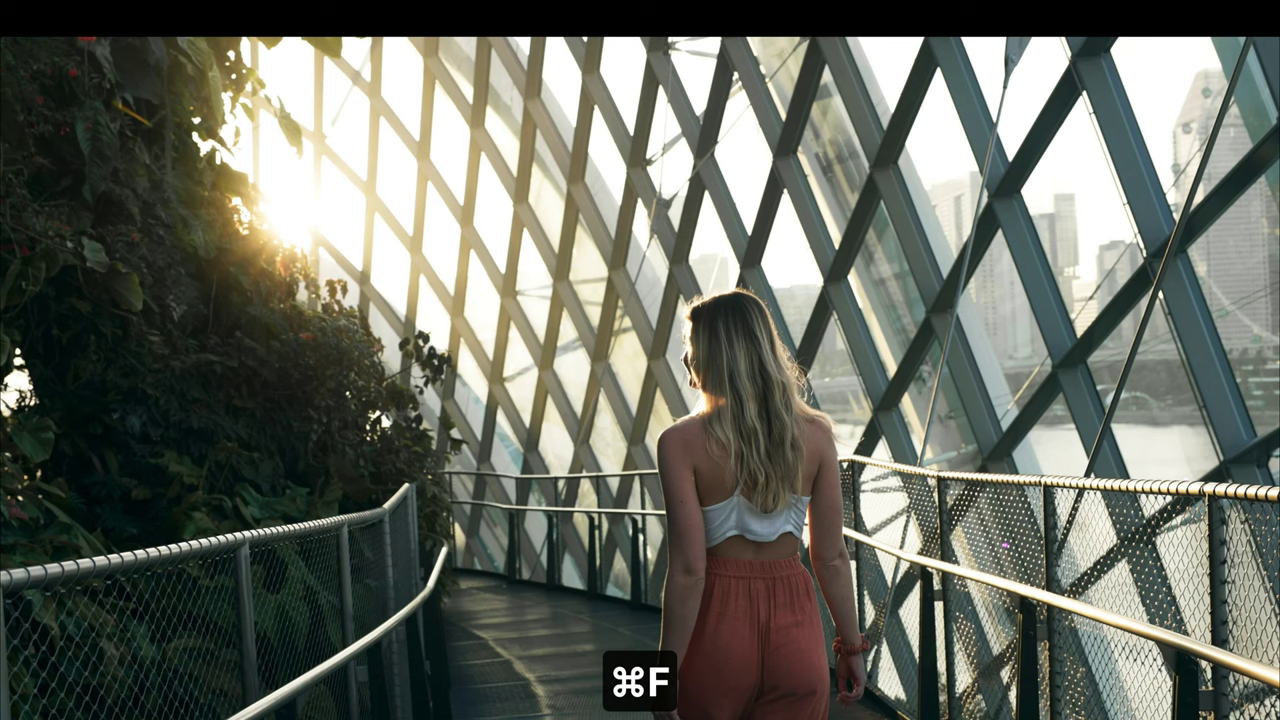
key("super+d")
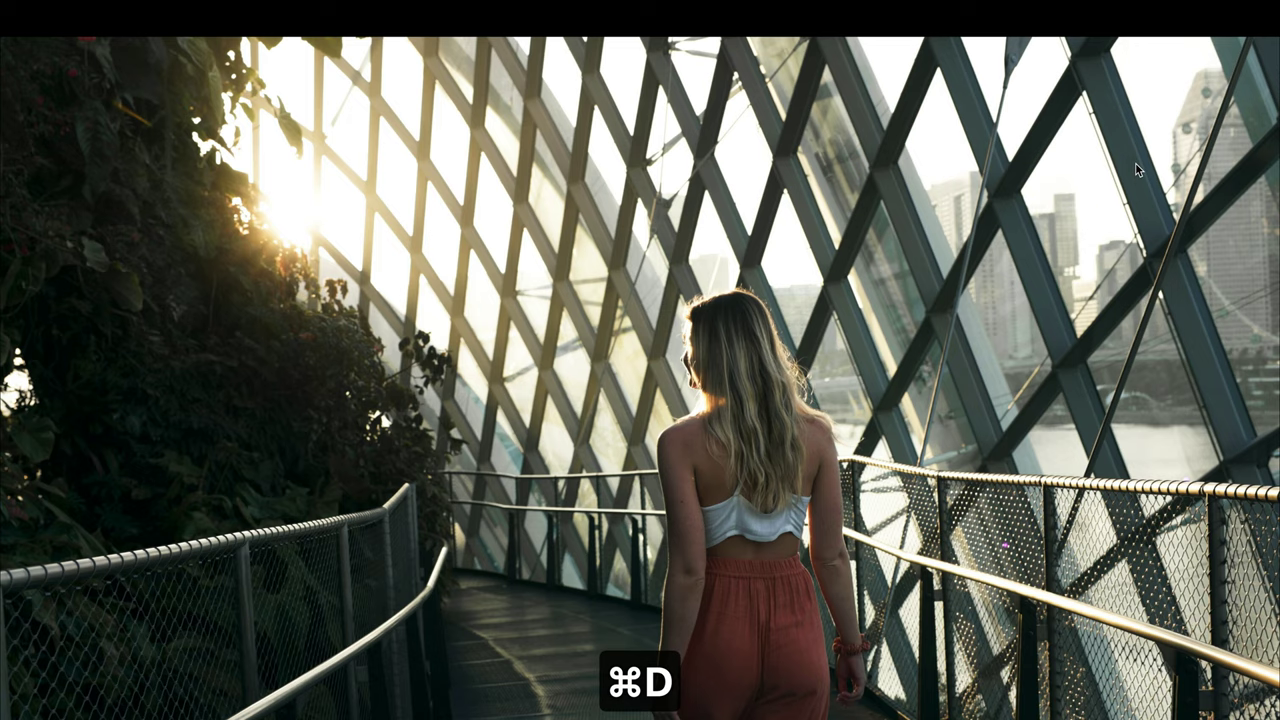
key("super+f")
key("super+s")
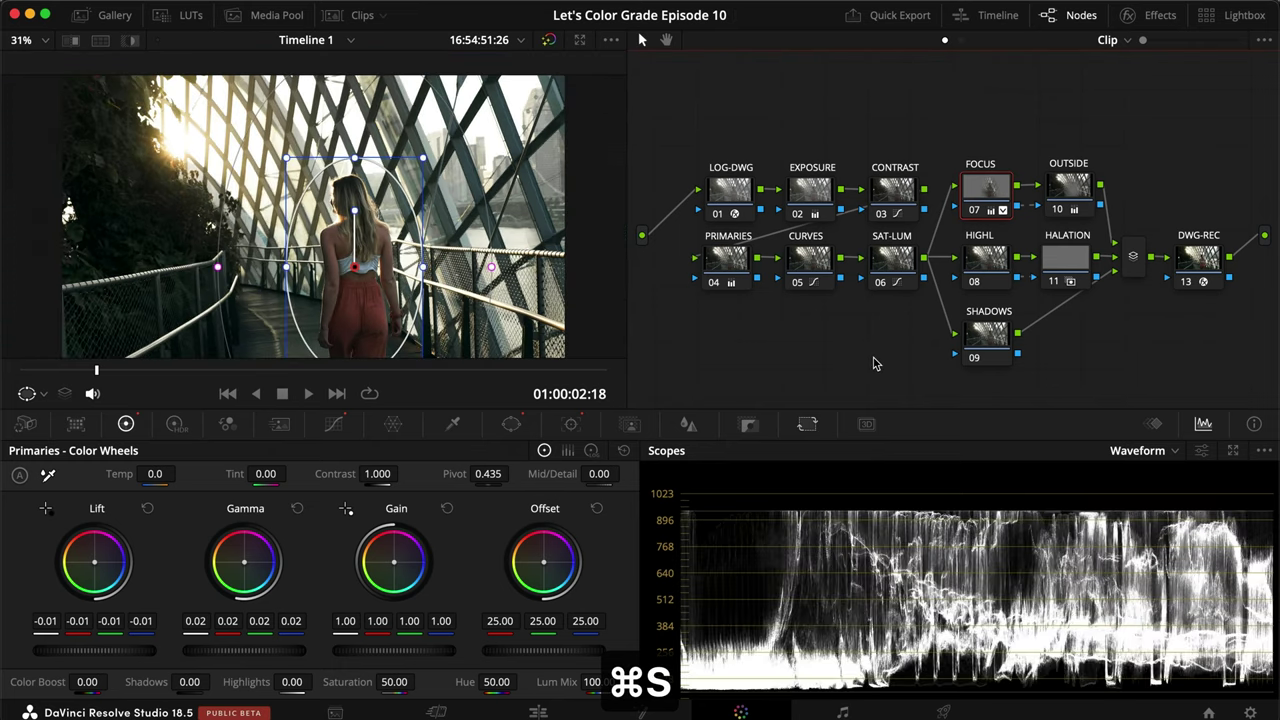
Step: Open the FOCUS node's custom curve, toggle the node repeatedly to judge its effect in the viewer, and save
left_click(333, 424)
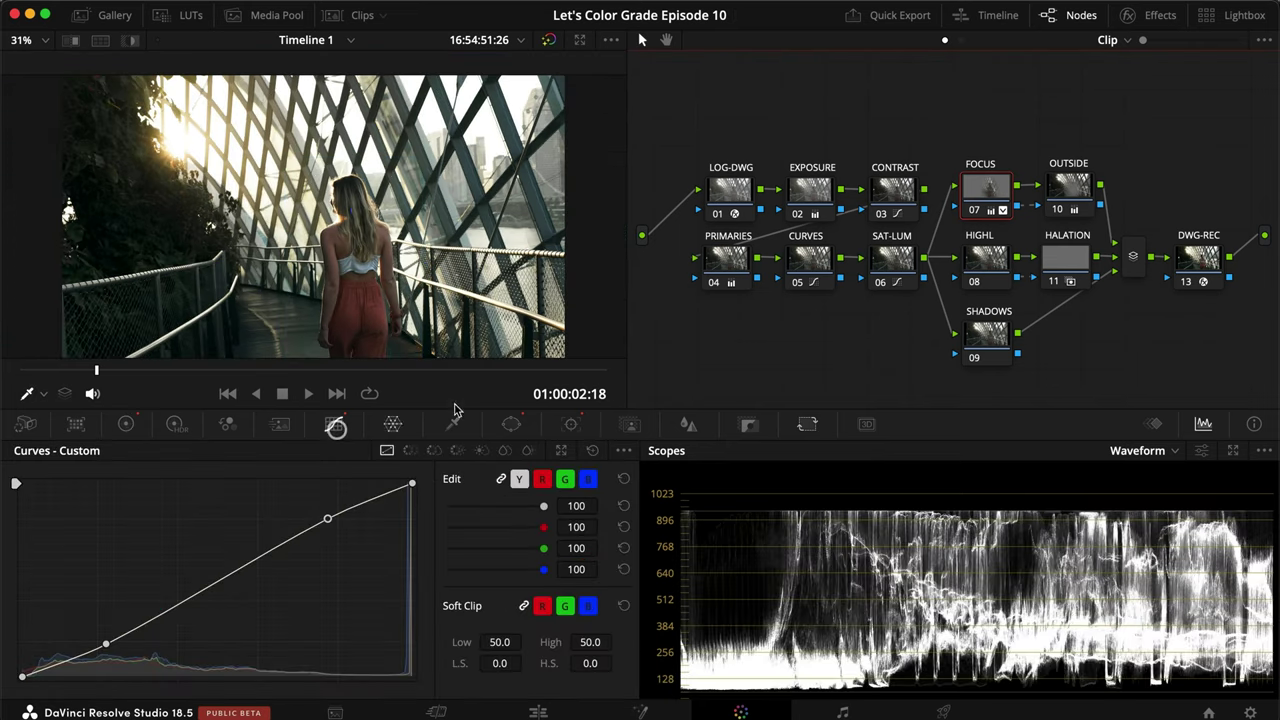
key("super+d")
key("super+d")
key("super+s")
key("super+d")
key("super+d")
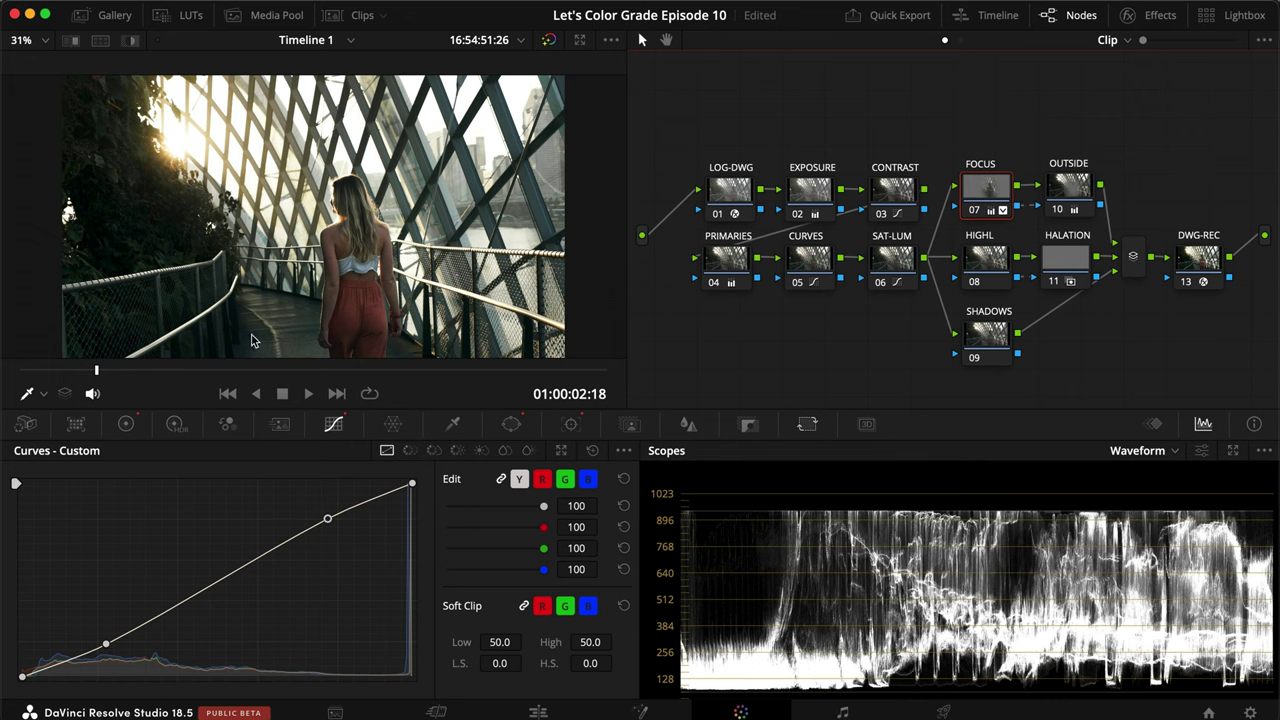
key("super+d")
key("super+d")
key("super+s")
Step: Add a circular window to the HIGHL node, shrink it around the sun, and set its softness to 100
left_click(997, 263)
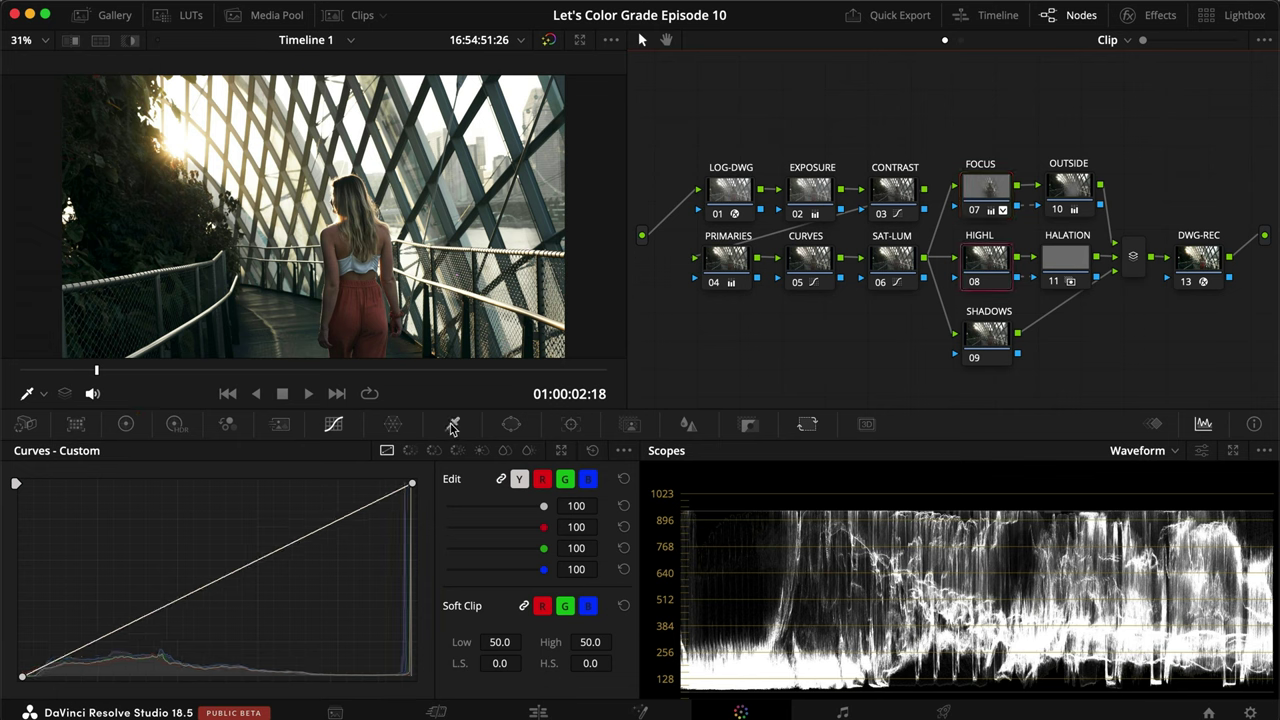
left_click(511, 424)
left_click(39, 559)
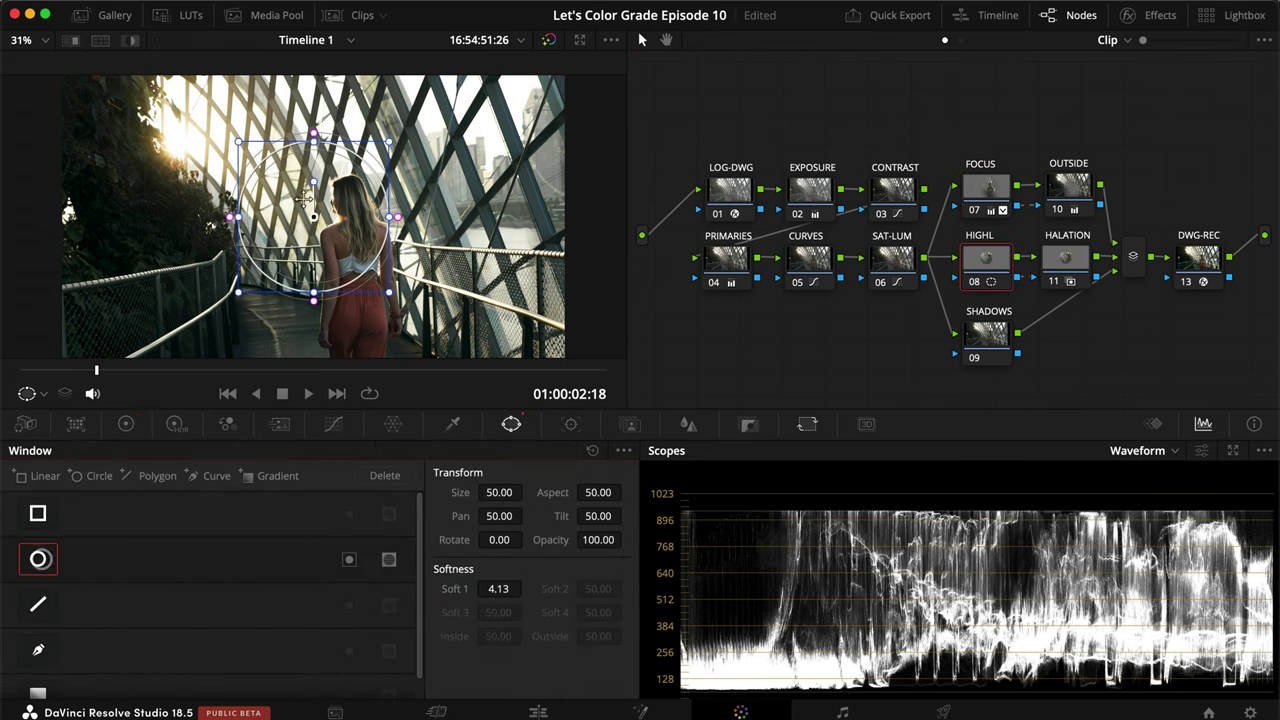
left_click_drag(316, 216, 180, 144)
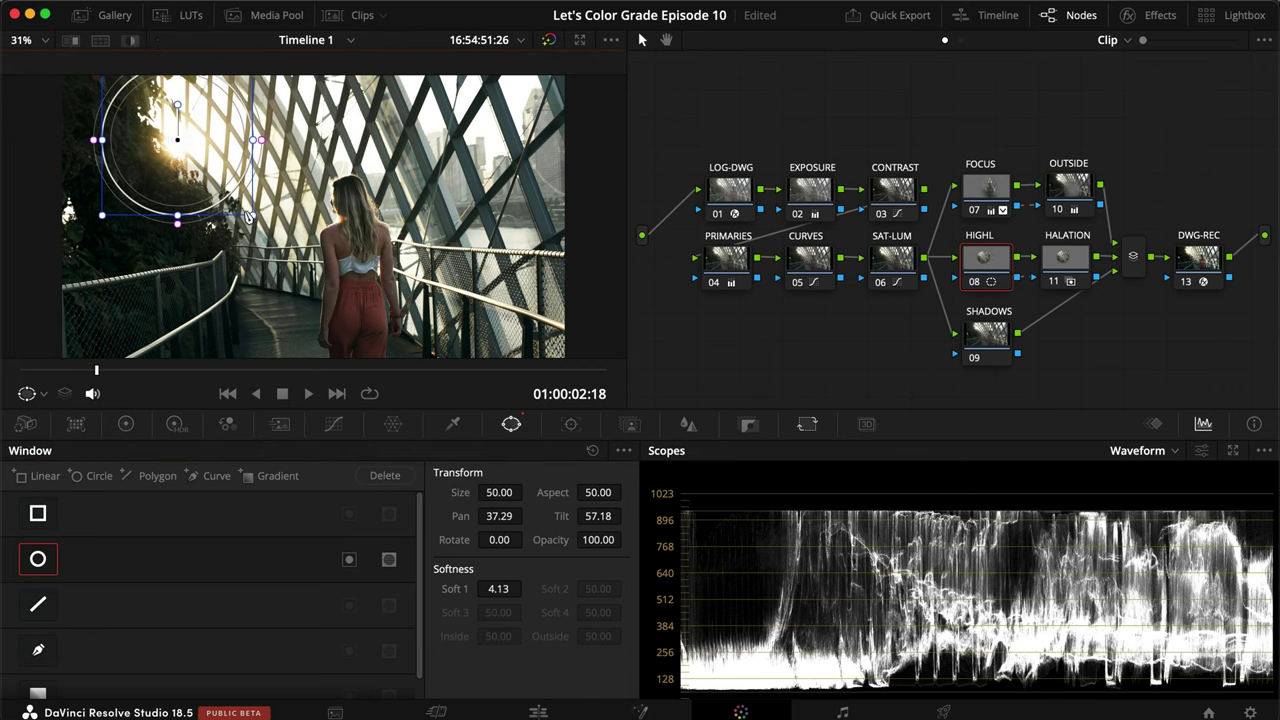
left_click_drag(252, 219, 219, 183)
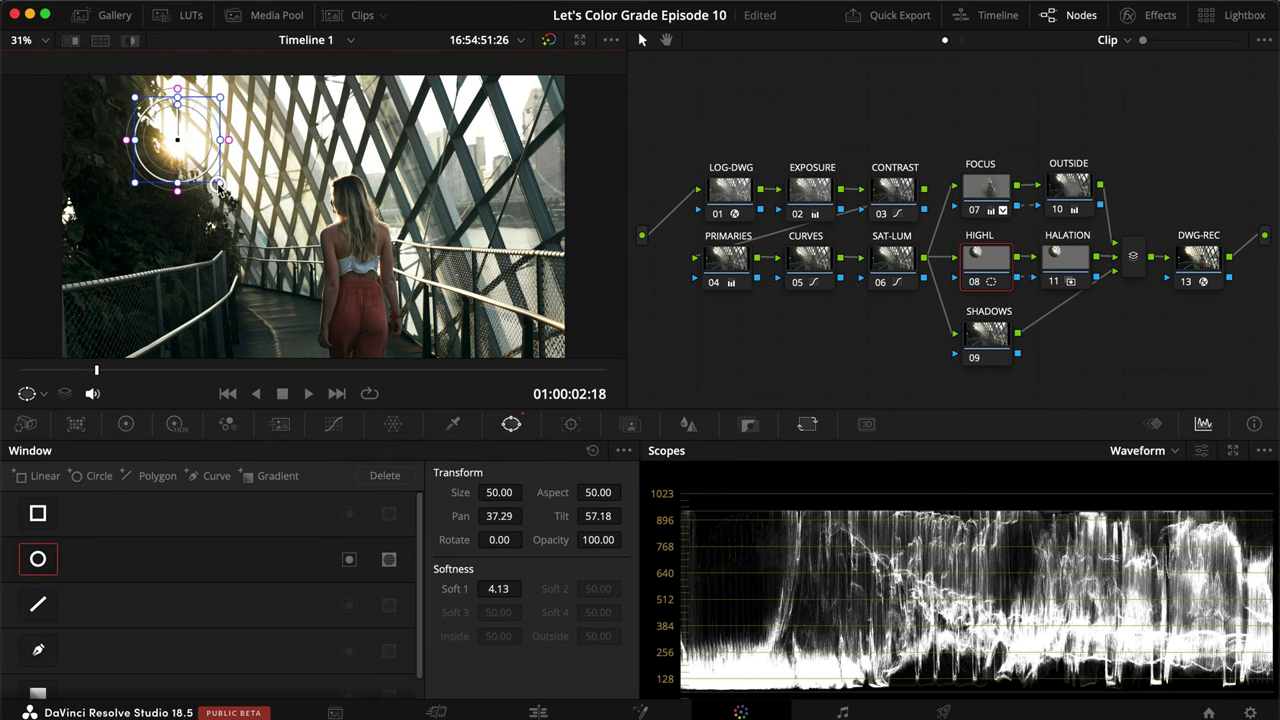
double_click(500, 589)
type("100")
key("Return")
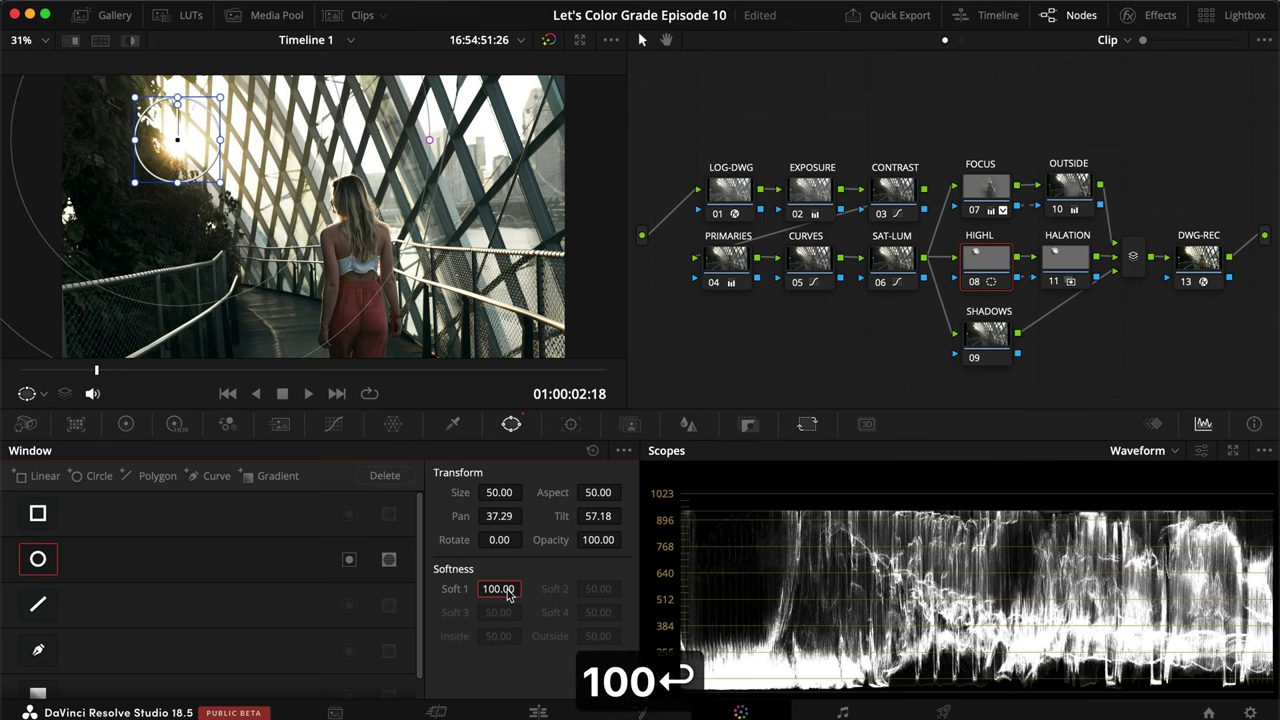
Step: Using the highlight view, stretch the HIGHL window into a wide oval around the sun, with size about 51.5 and aspect about 67.3
key("shift+h")
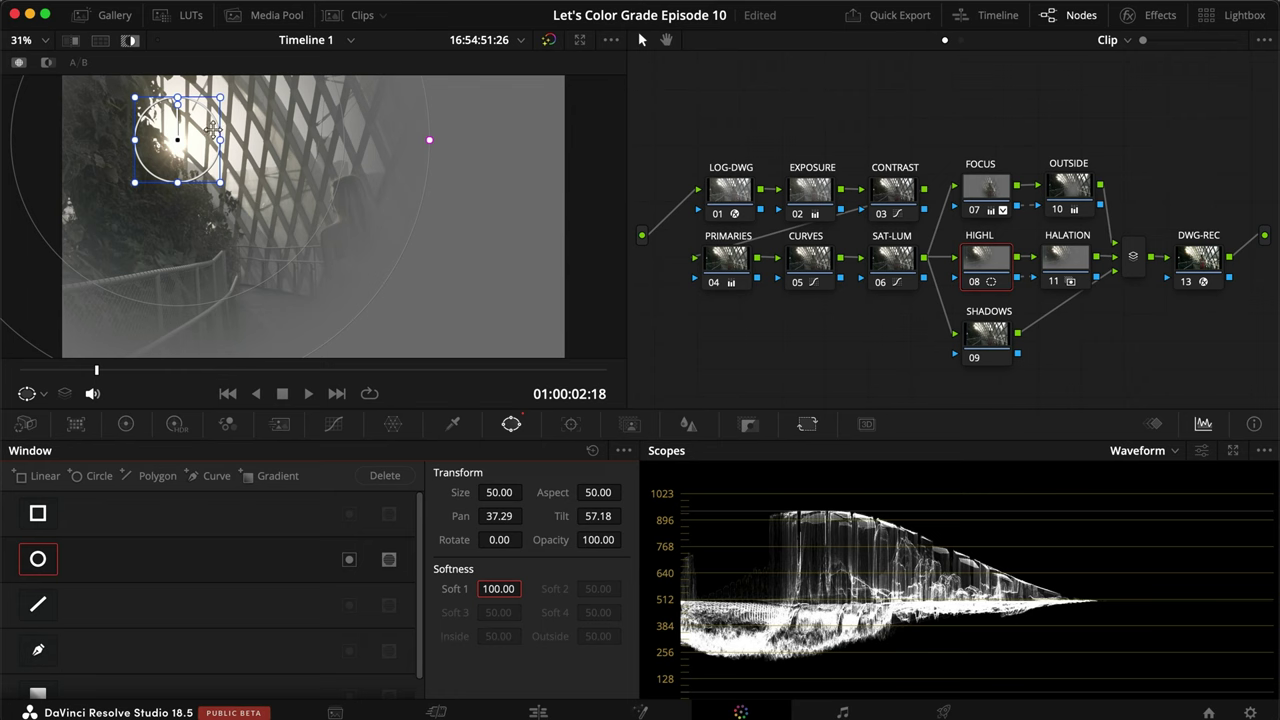
left_click_drag(222, 181, 230, 191)
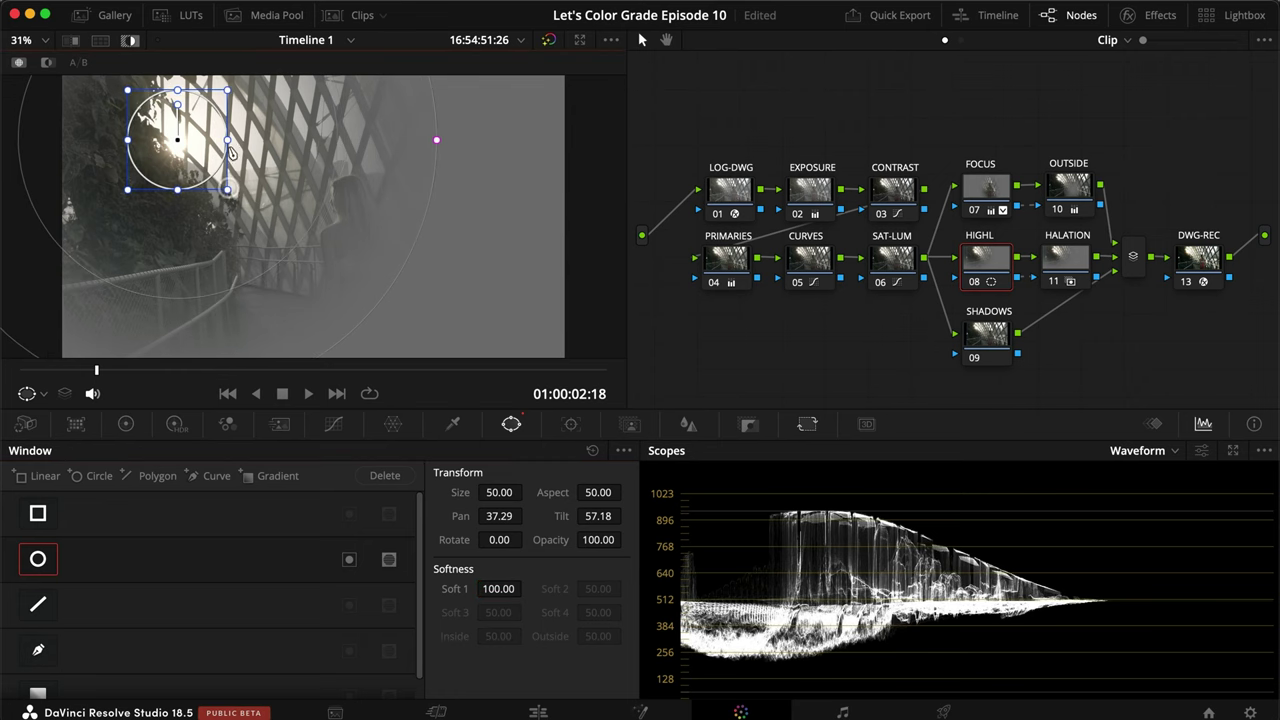
left_click_drag(229, 143, 251, 143)
left_click_drag(177, 189, 179, 196)
left_click_drag(249, 143, 265, 142)
key("shift+h")
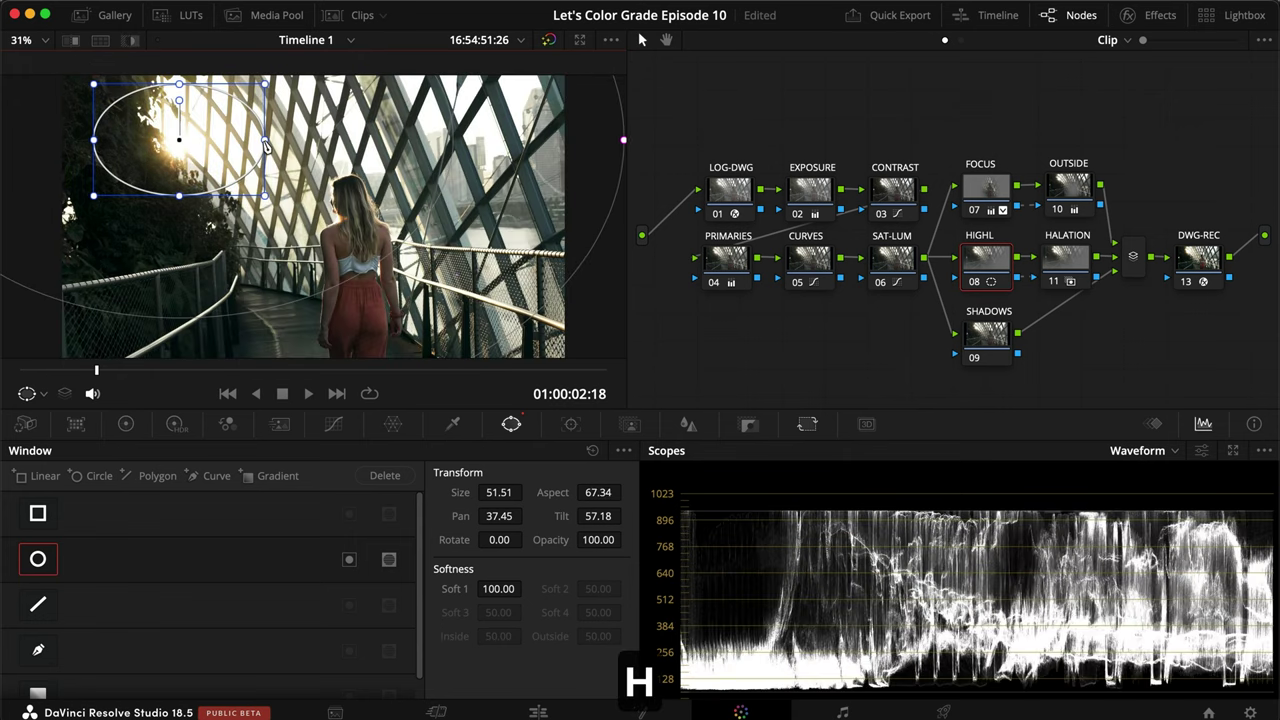
key("shift+h")
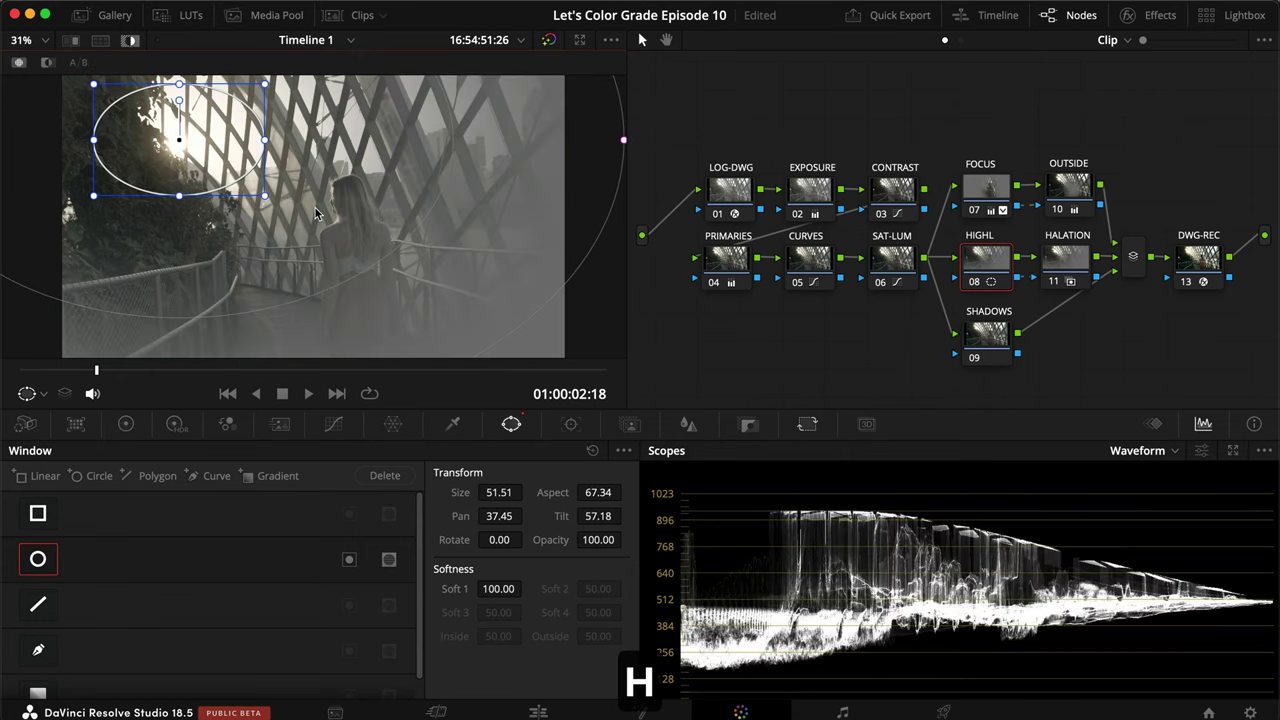
key("shift+h")
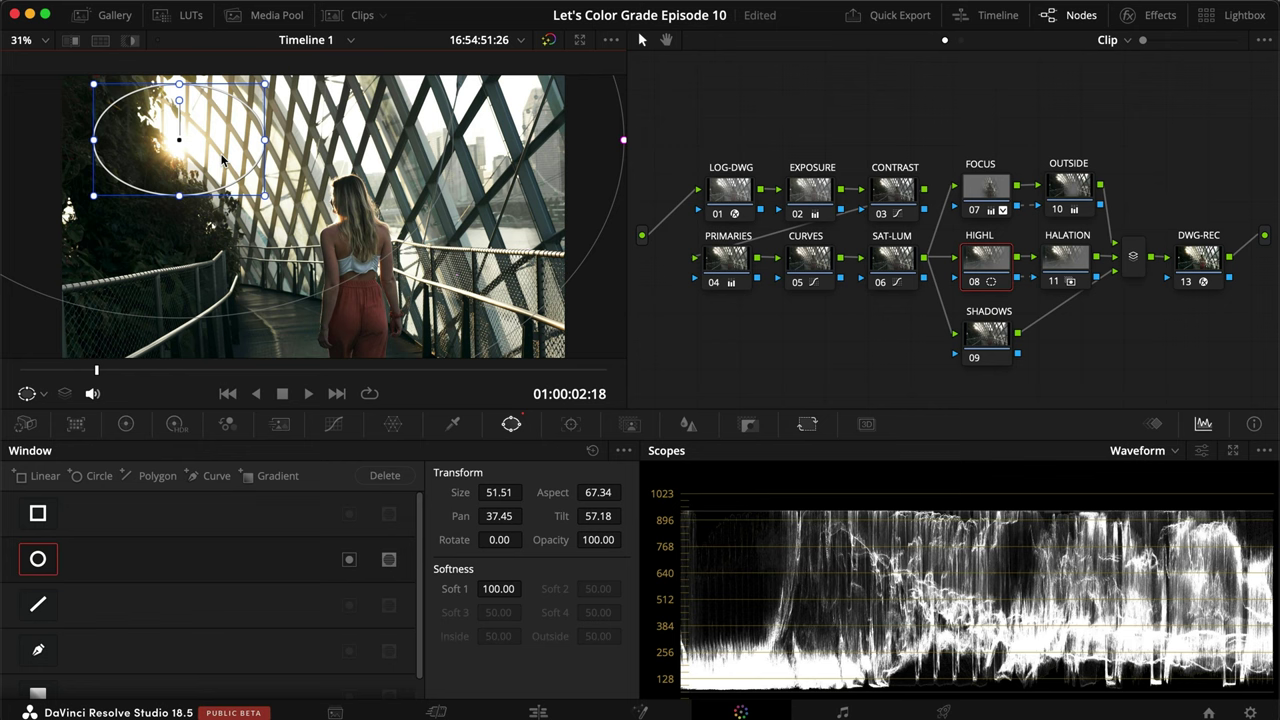
key("shift+h")
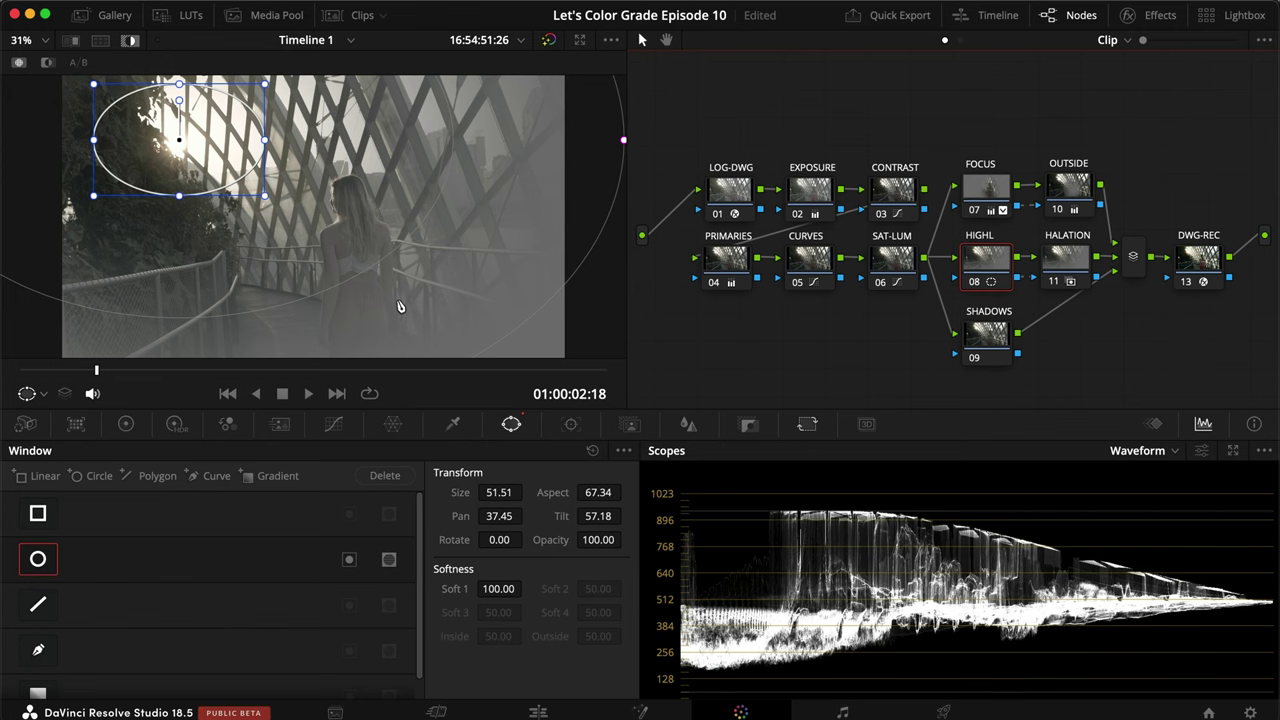
Step: Restrict the HIGHL node's qualifier to luminance only, and lower the luminance high limit to 72.8
left_click(450, 425)
left_click(22, 509)
left_click(20, 569)
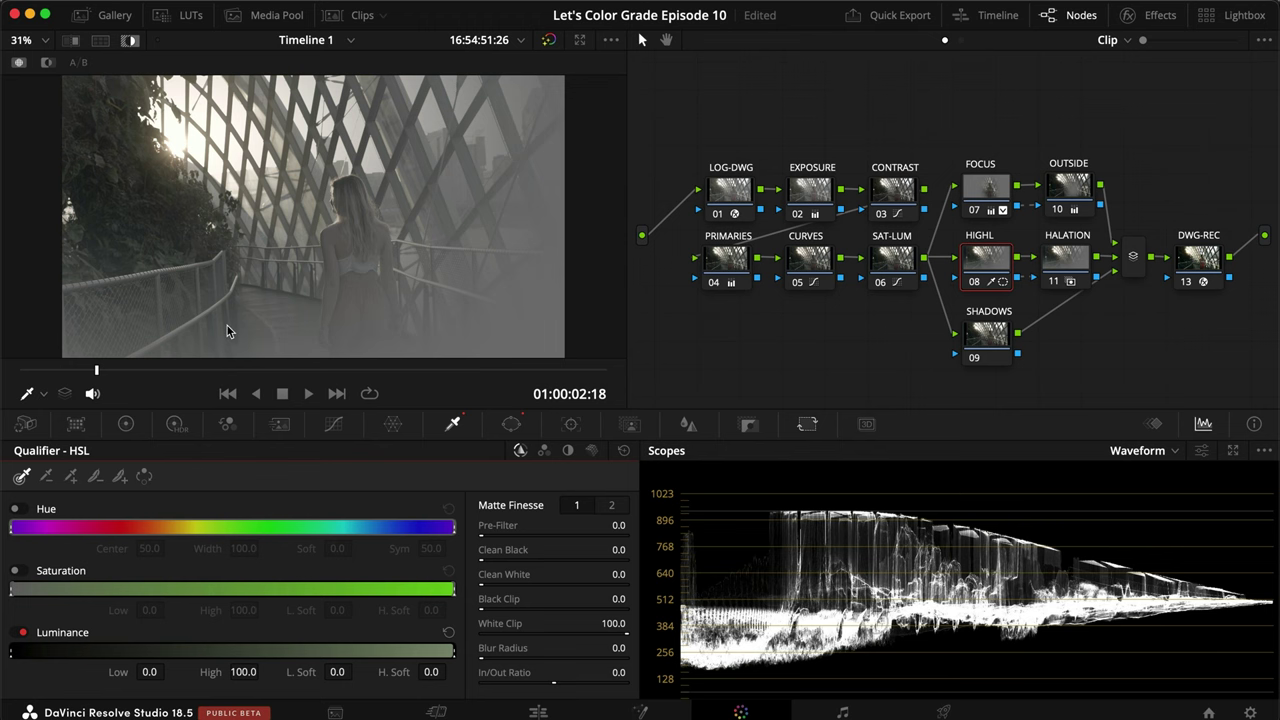
key("shift+h")
key("shift+h")
left_click_drag(453, 652, 331, 648)
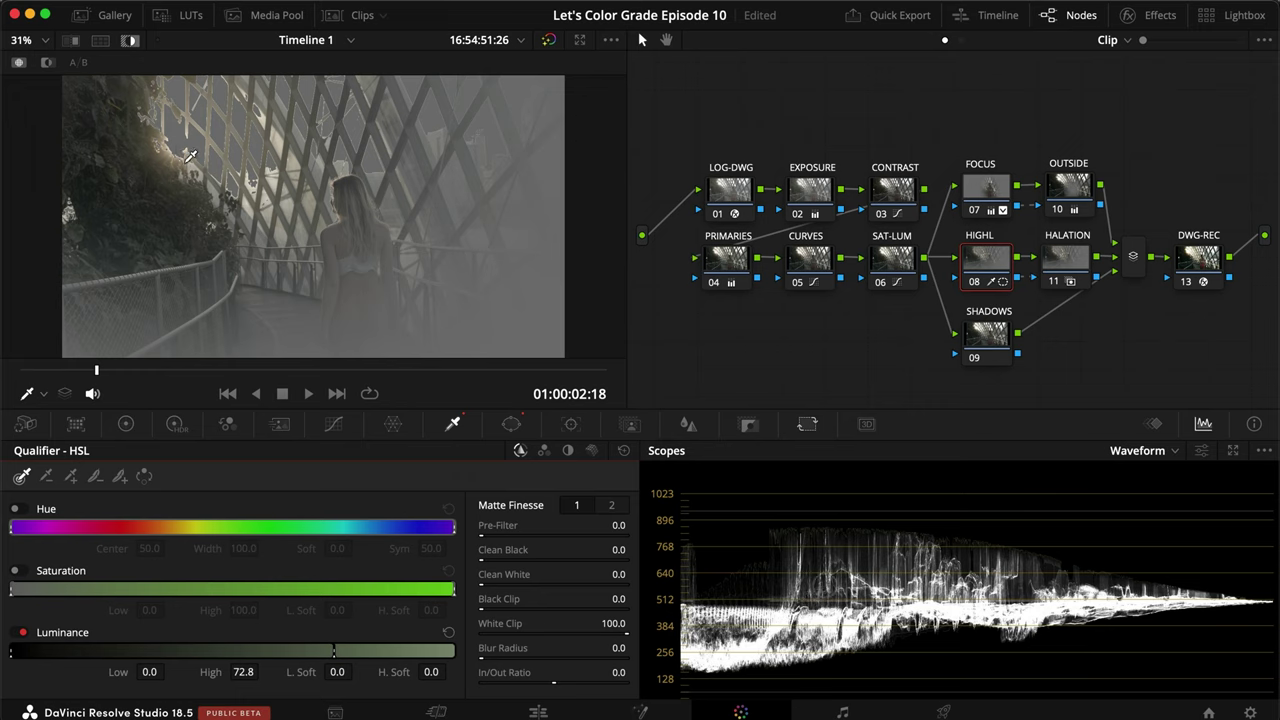
Step: Set the luminance high softness to 10, and adjust the qualifier's luminance range to a low of 54.7 and a high of 73.4
left_click(431, 673)
type("10")
key("Return")
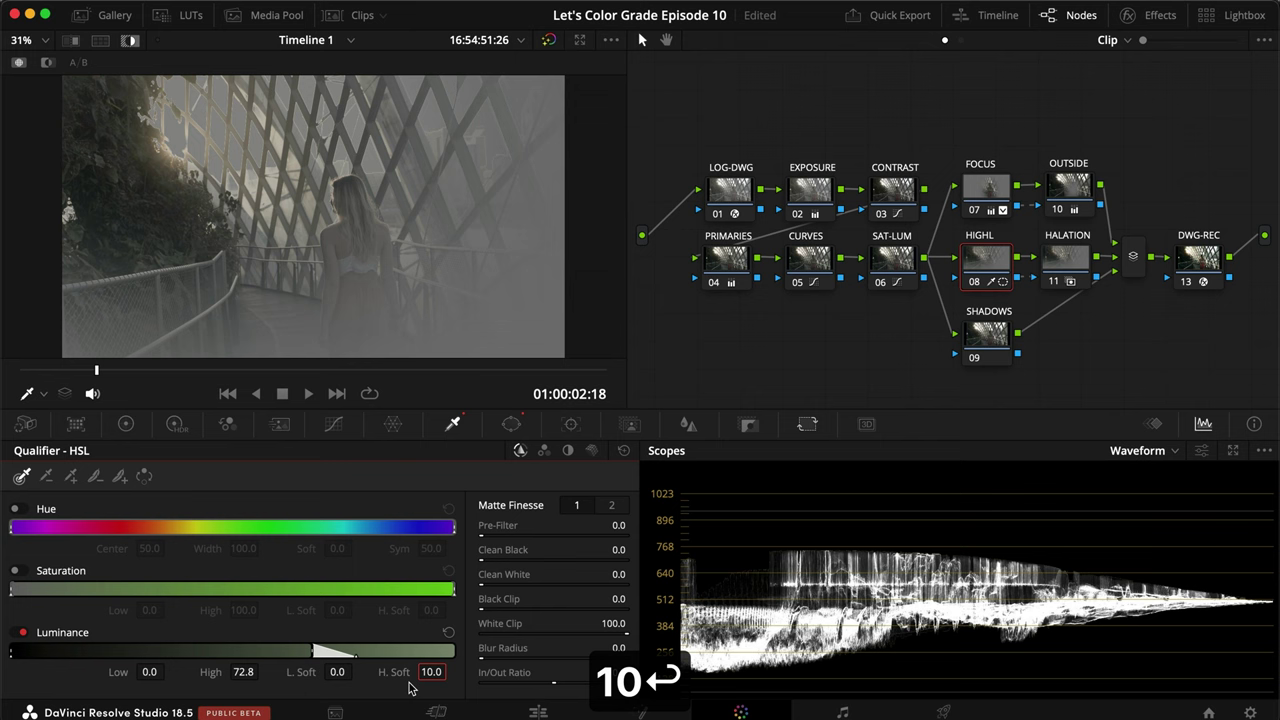
key("shift+h")
key("shift+h")
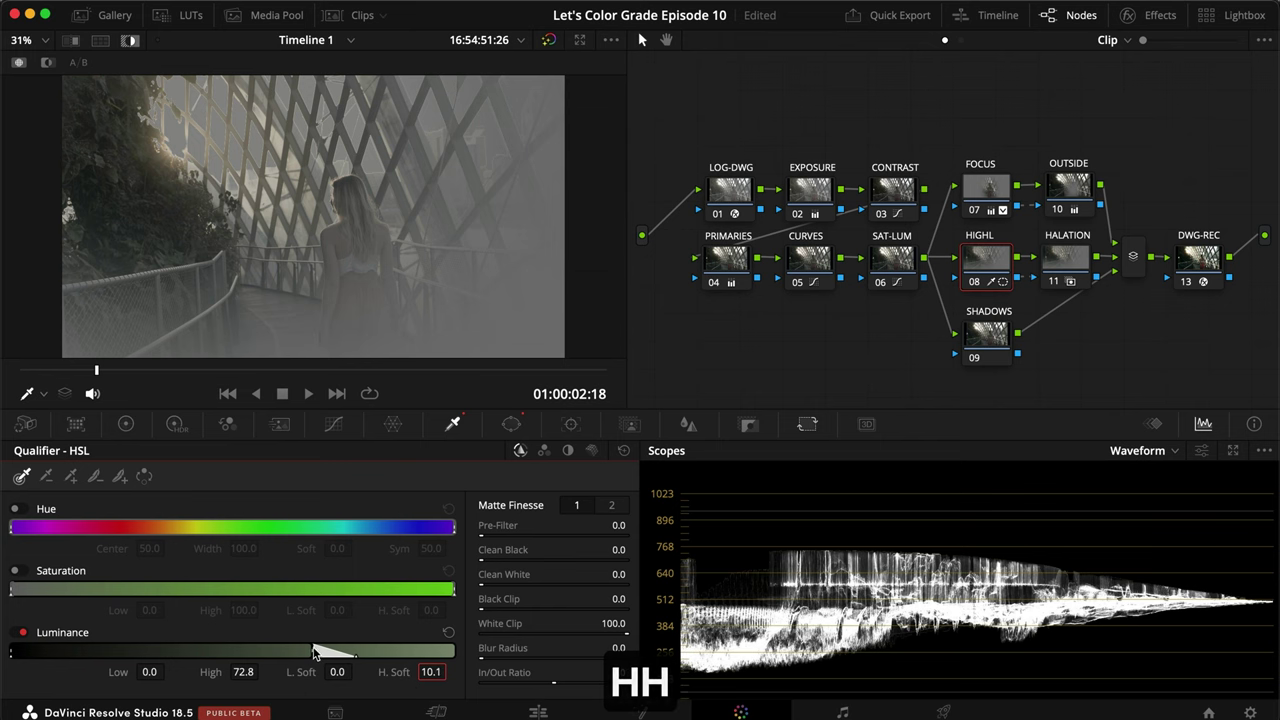
left_click_drag(313, 652, 316, 650)
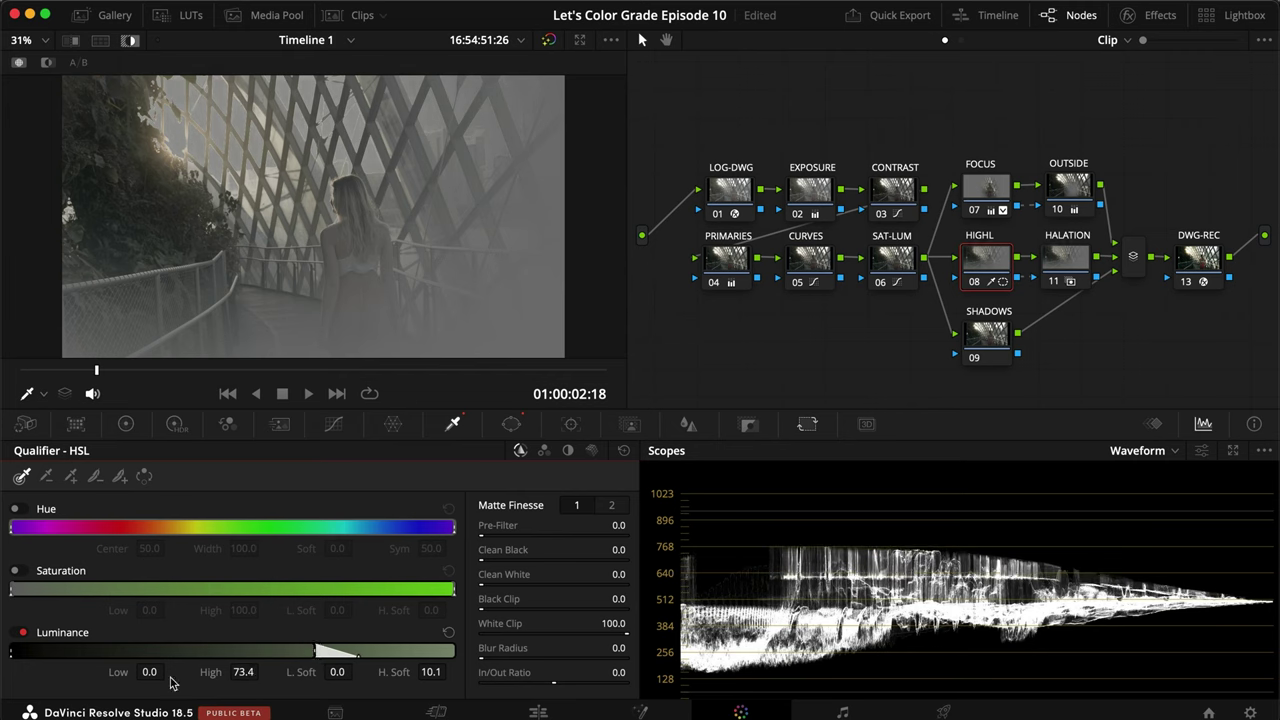
left_click_drag(12, 655, 254, 649)
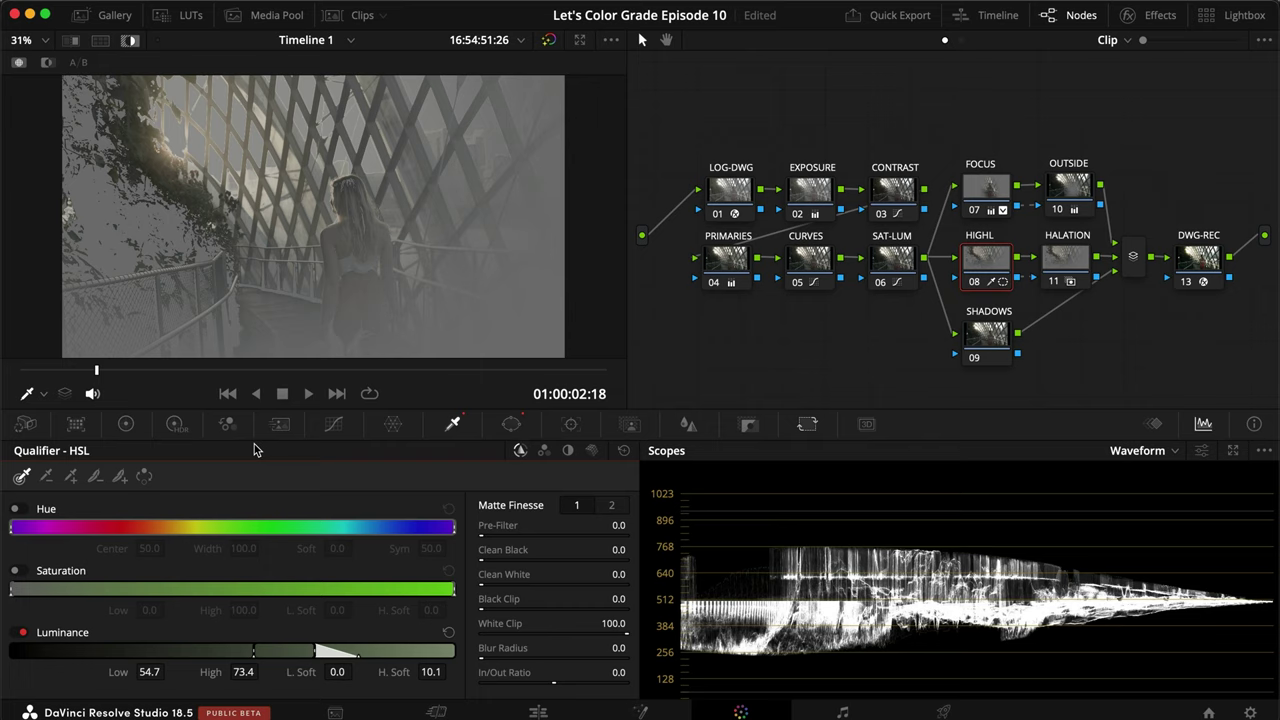
Step: Set the HIGHL qualifier's luminance low softness to 15, raise its low limit to 56.2, and turn off the highlight view
left_click(337, 675)
type("15")
key("Return")
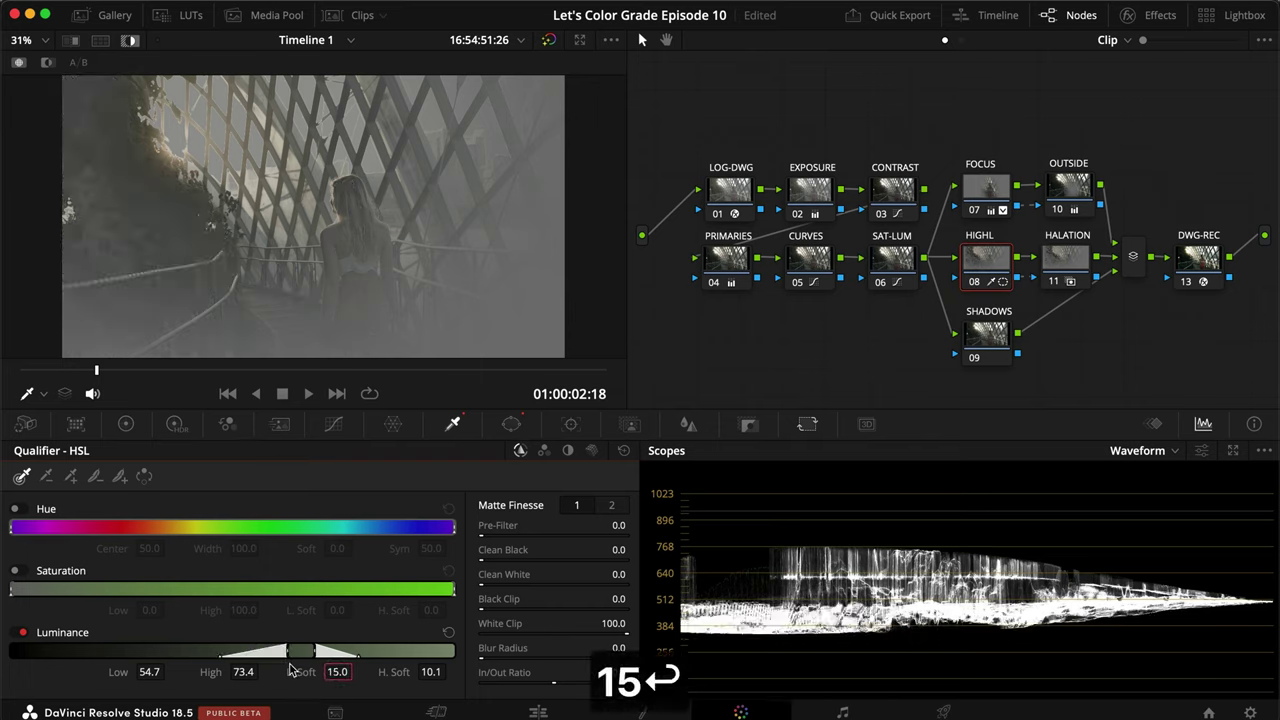
left_click_drag(288, 652, 293, 647)
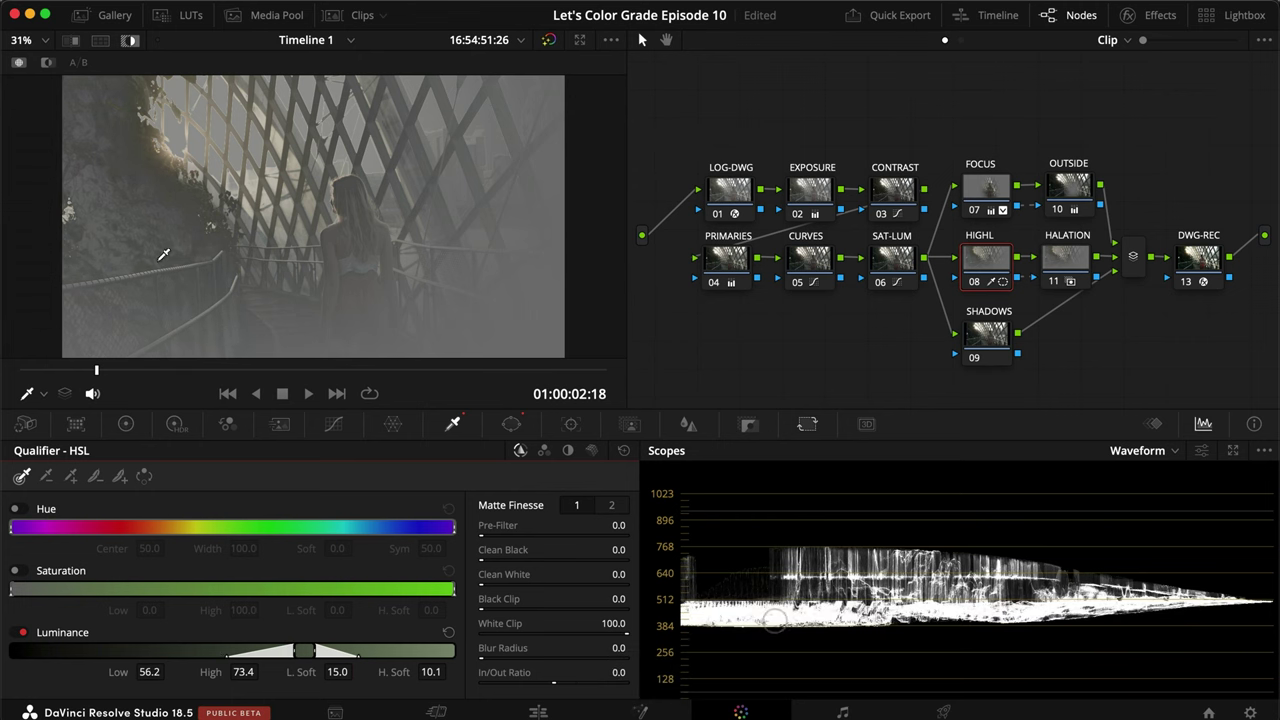
key("shift+h")
key("shift+h")
key("shift+h")
Step: On the HIGHL node's custom curve, raise a point in the upper midtones and lower the white point to about 85 percent
left_click(333, 424)
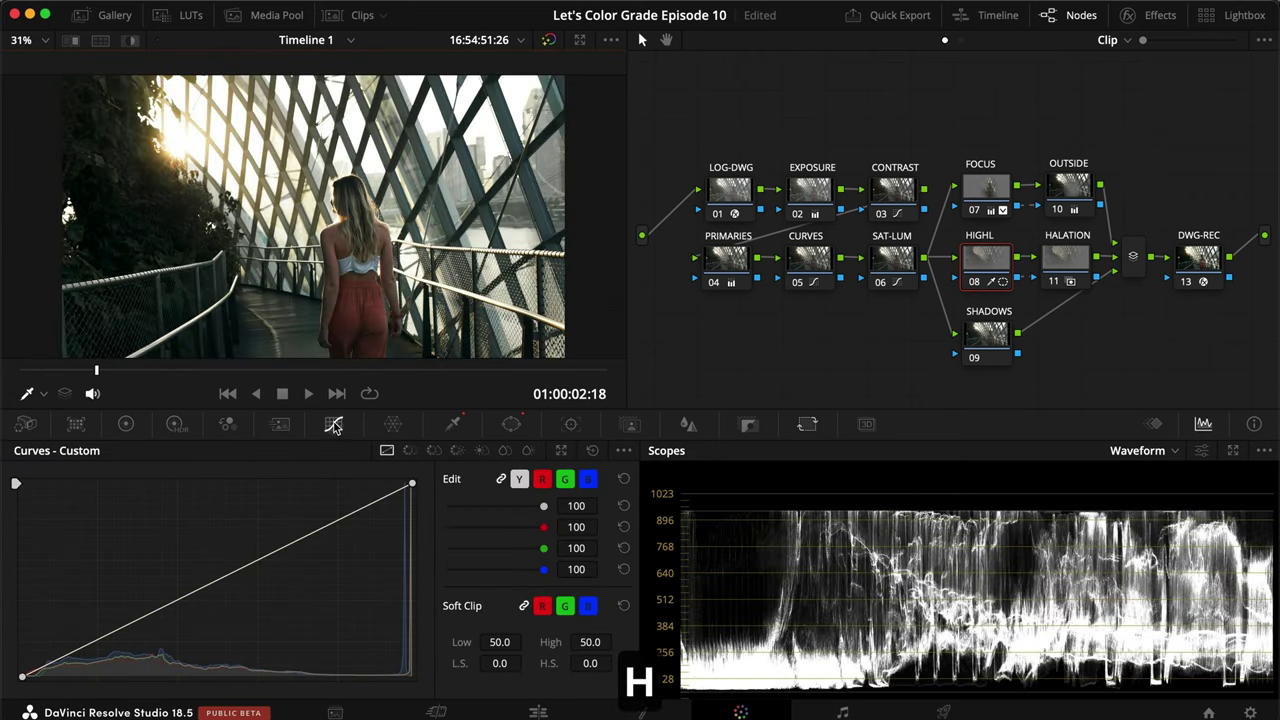
left_click_drag(258, 567, 258, 548)
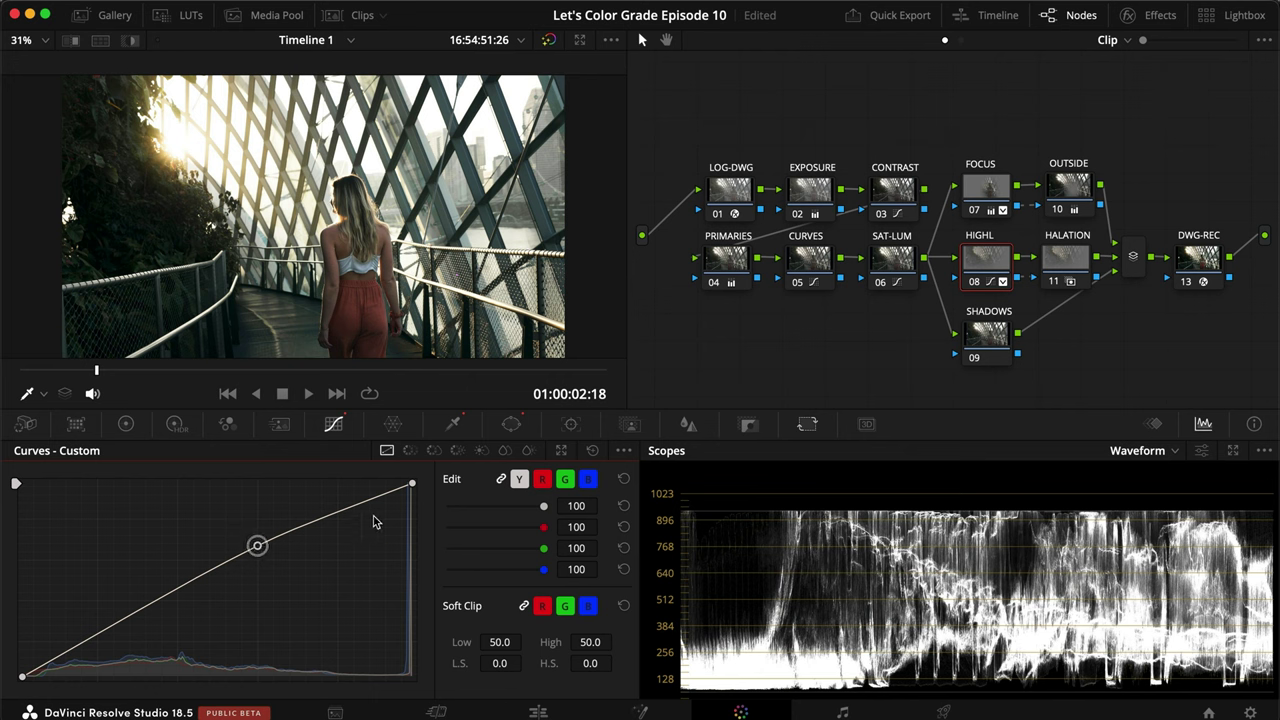
left_click_drag(411, 487, 417, 516)
Step: Compare the image with the HIGHL node off and on, both in the normal viewer and in full screen
key("super+d")
key("super+d")
key("super+d")
key("super+d")
key("super+d")
key("super+d")
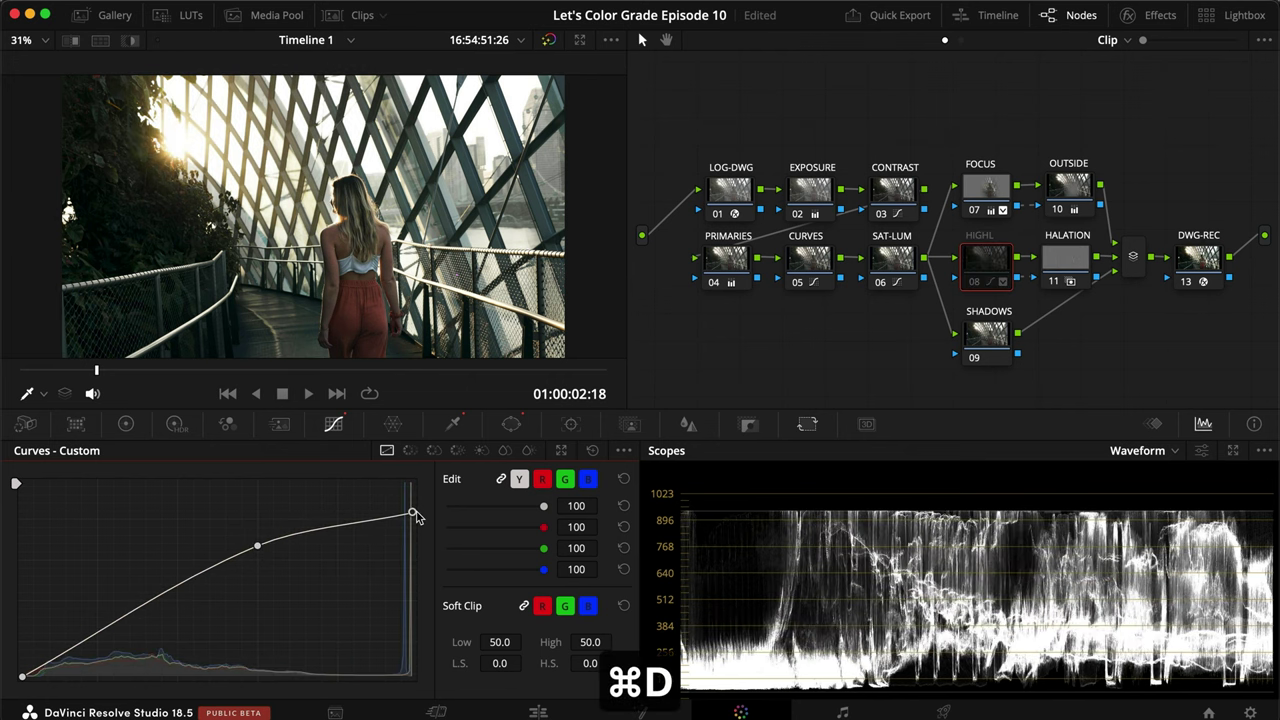
key("super+d")
key("super+d")
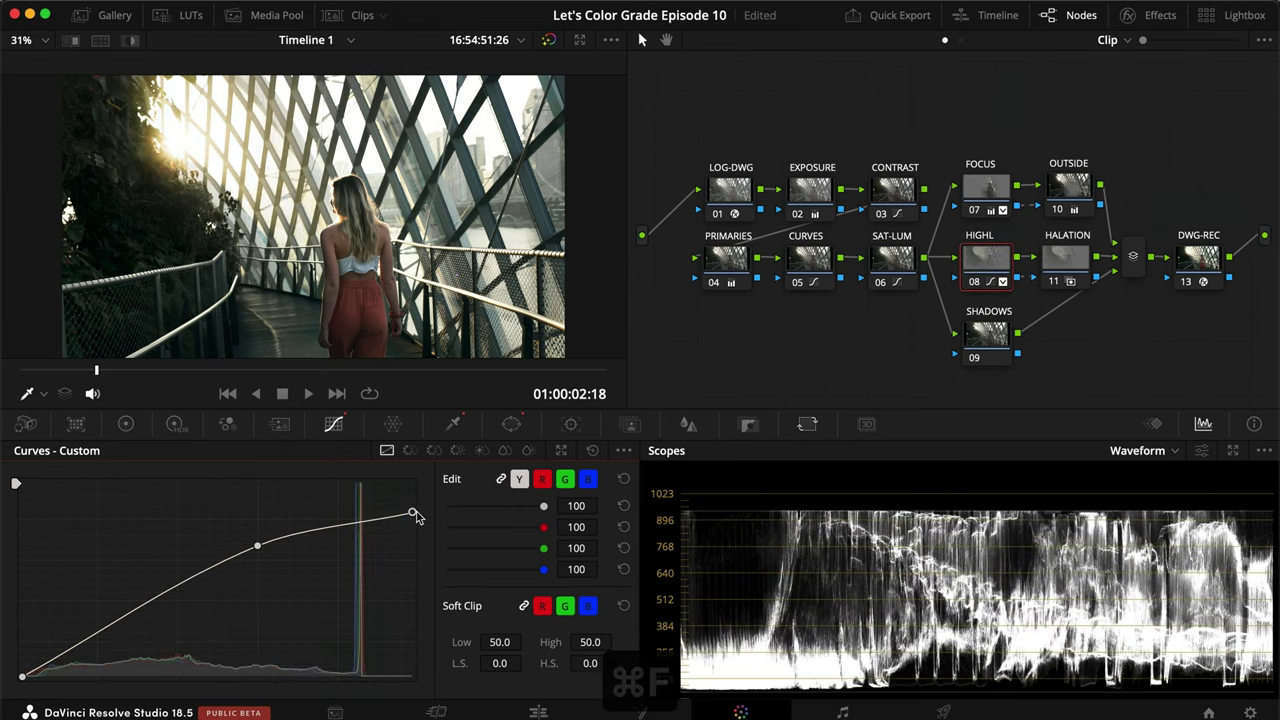
key("super+f")
key("super+d")
key("super+d")
key("super+d")
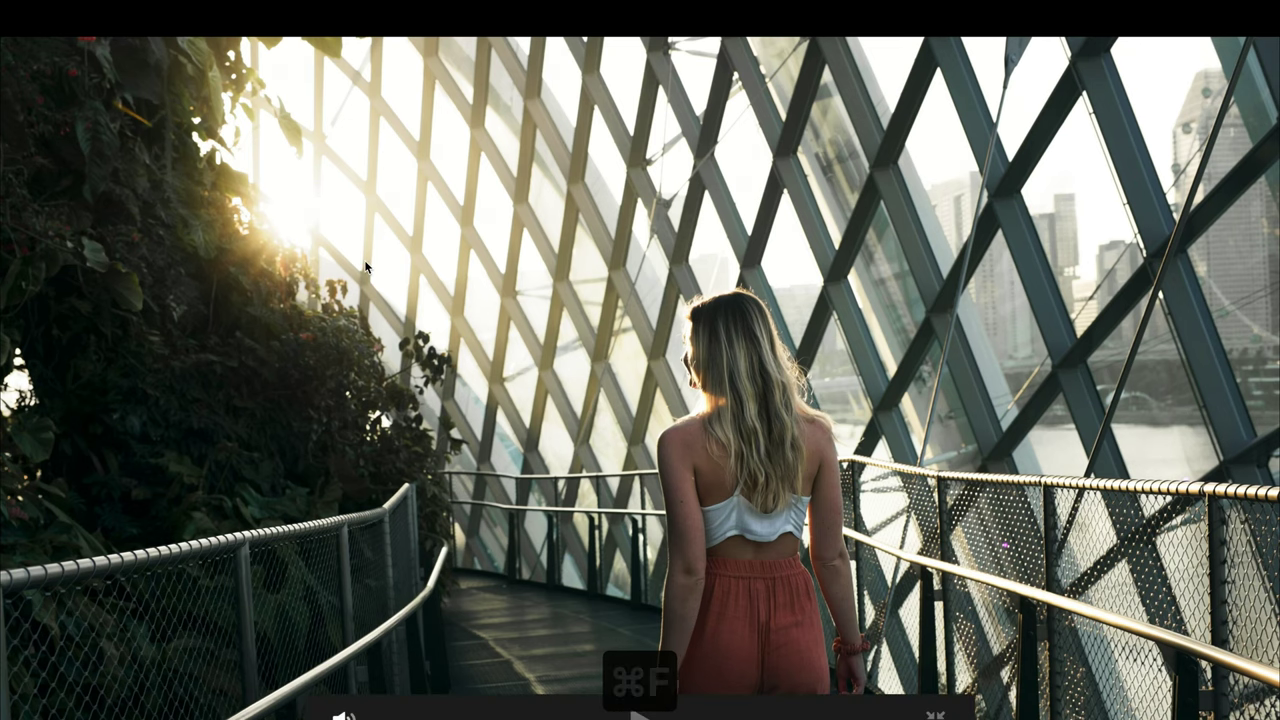
key("super+f")
Step: Using the highlight view, lower the HIGHL qualifier's luminance high limit to 71.9, compare the node off and on, and save
left_click(455, 423)
key("shift+h")
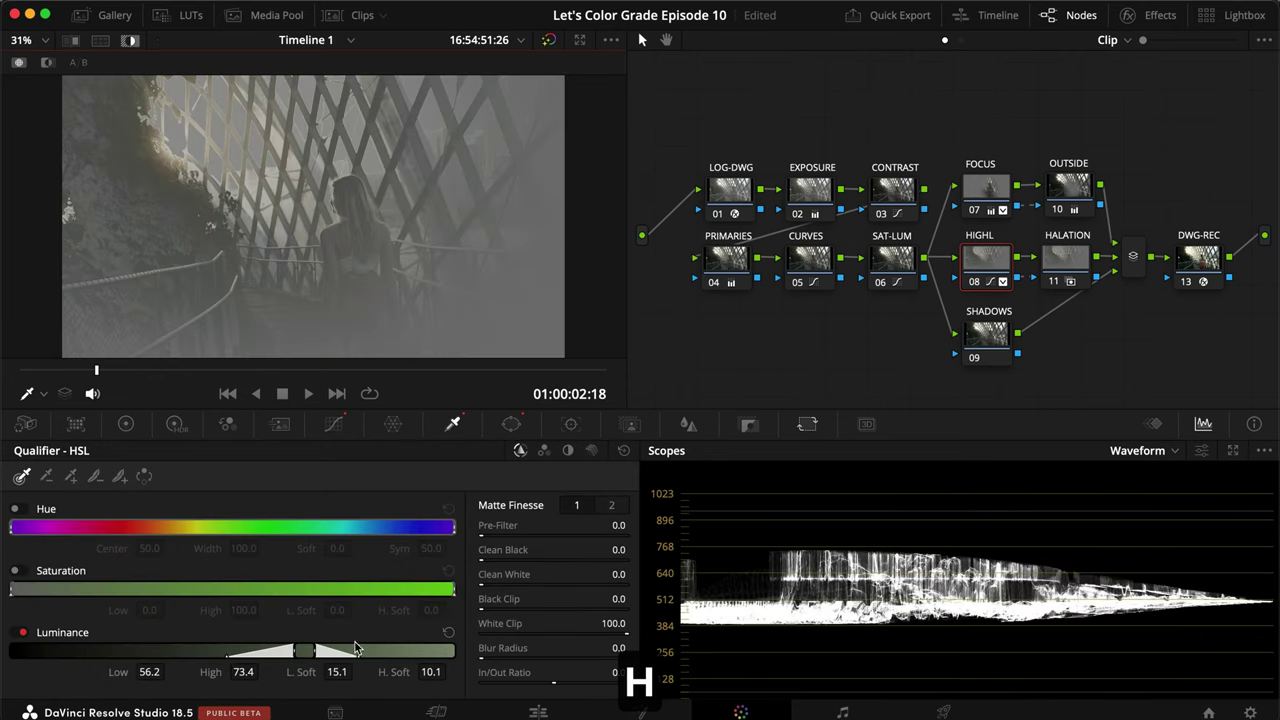
left_click_drag(316, 650, 308, 651)
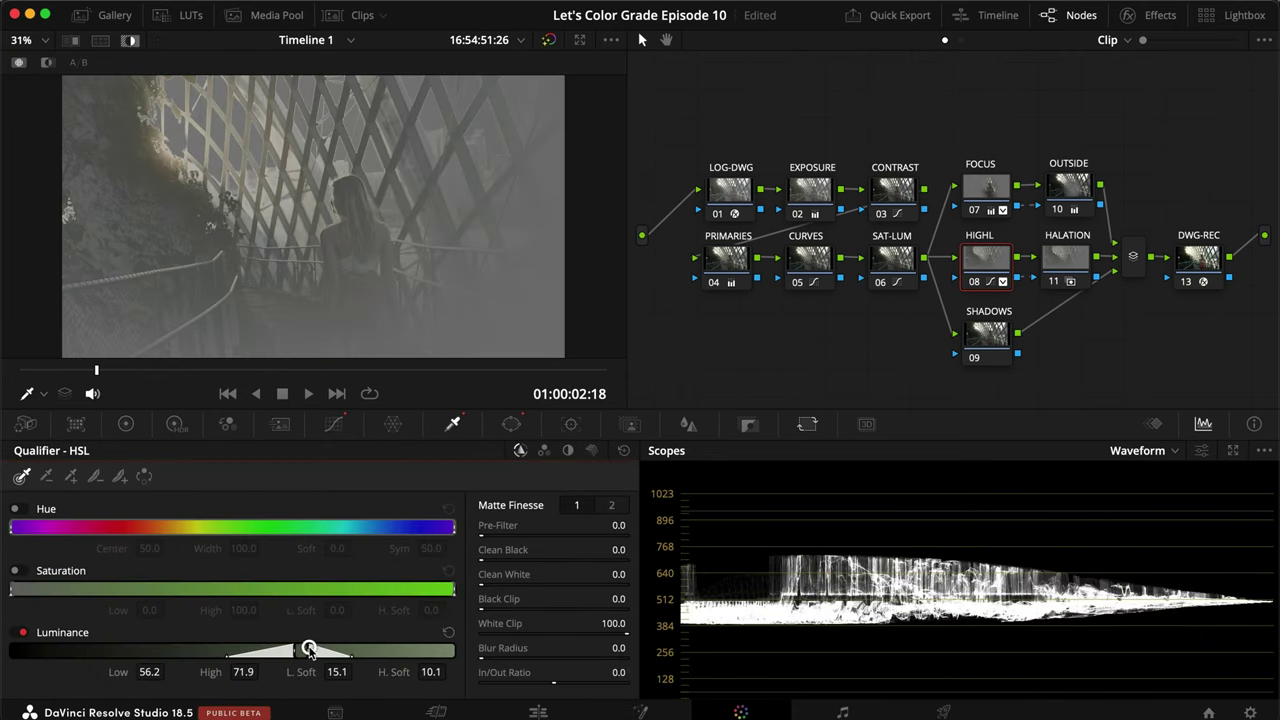
key("shift+h")
key("super+d")
key("super+d")
key("super+d")
key("super+d")
key("super+s")
Step: Warm the HIGHL node by setting the gamma red to 0.02 and the gamma green to 0.01
left_click(126, 424)
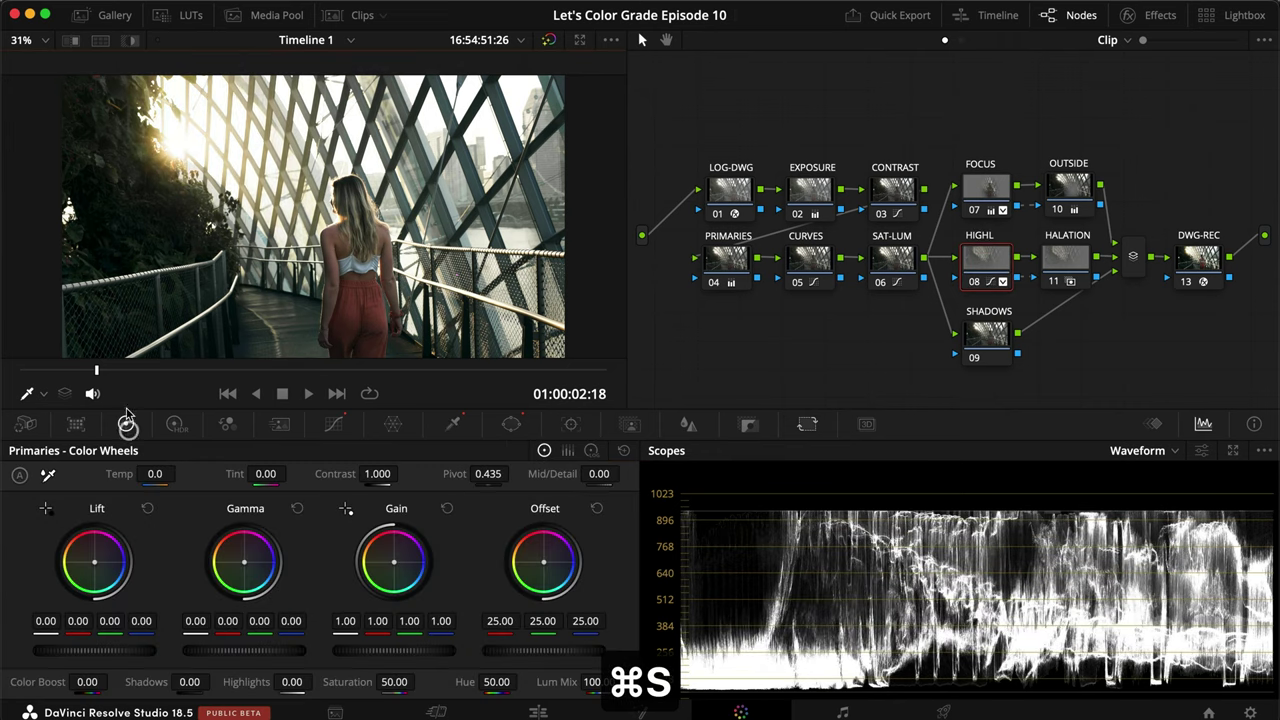
left_click(228, 626)
type(".02")
key("Return")
left_click(261, 623)
type(".01")
key("Return")
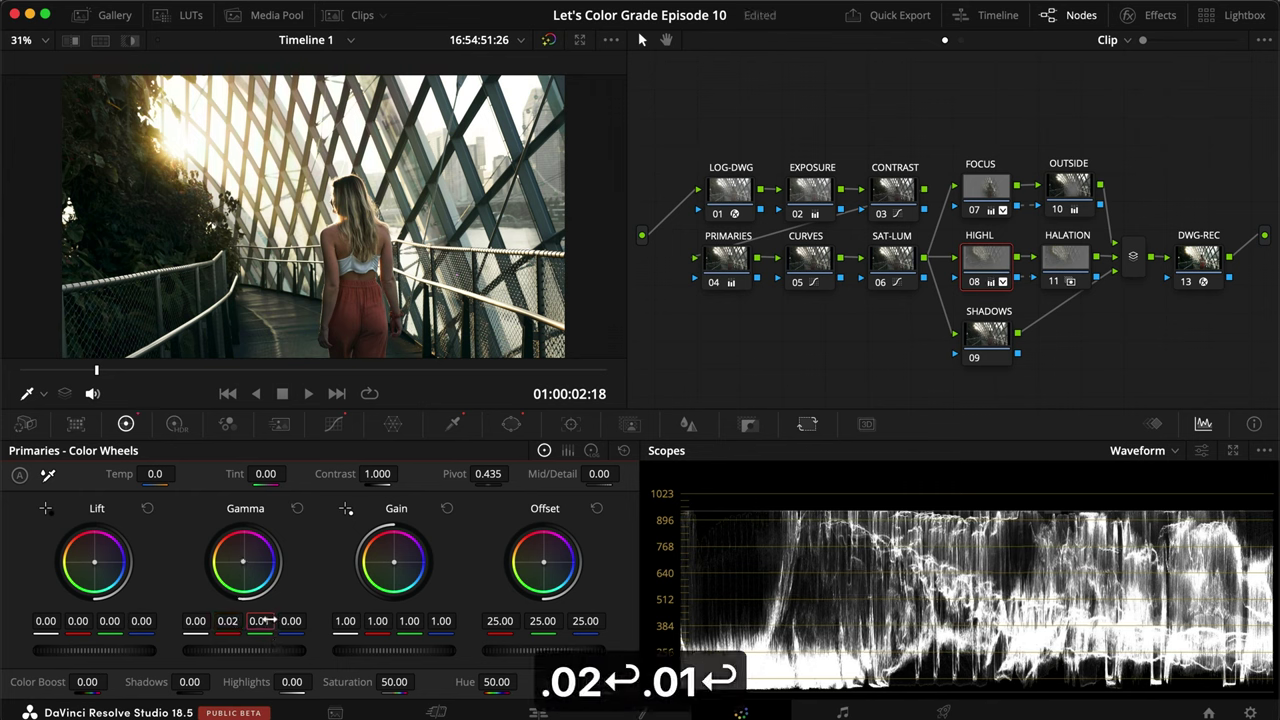
Step: Reset the HIGHL node's gamma green to 0, compare the node off and on in full screen, and save
left_click(259, 623)
type("0")
key("Return")
key("super+f")
key("super+d")
key("super+d")
key("super+d")
key("super+d")
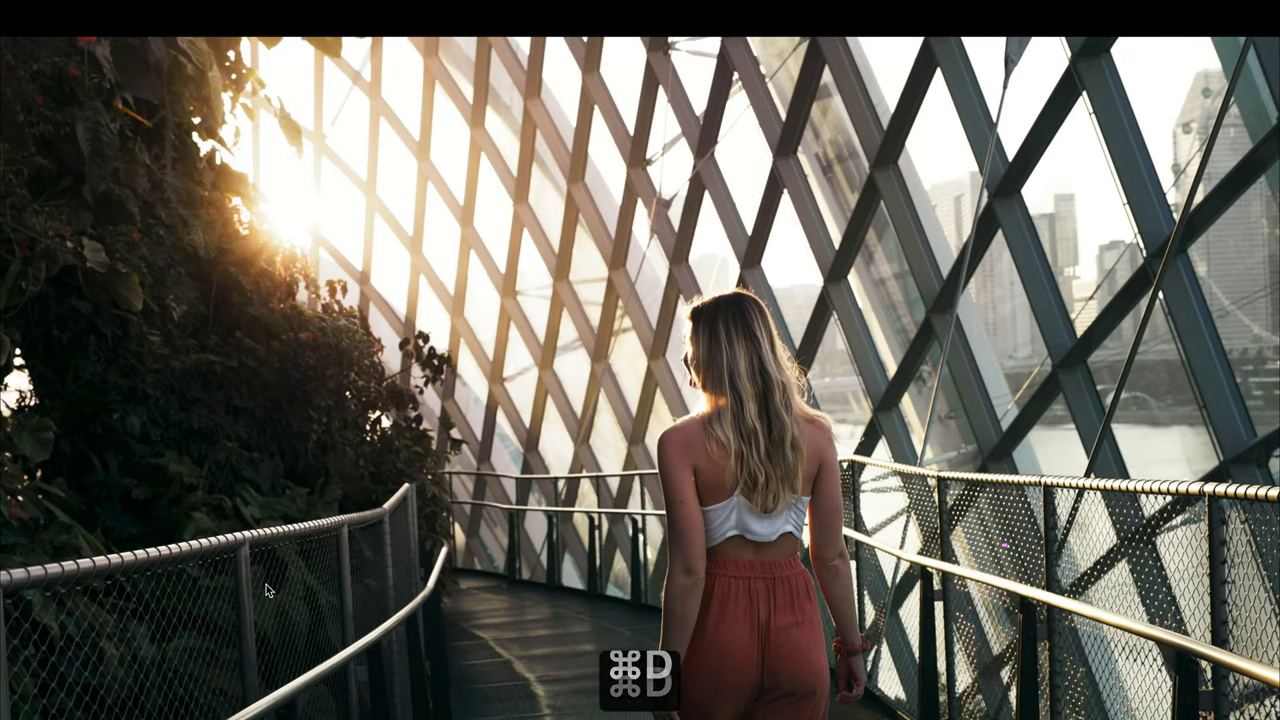
key("super+f")
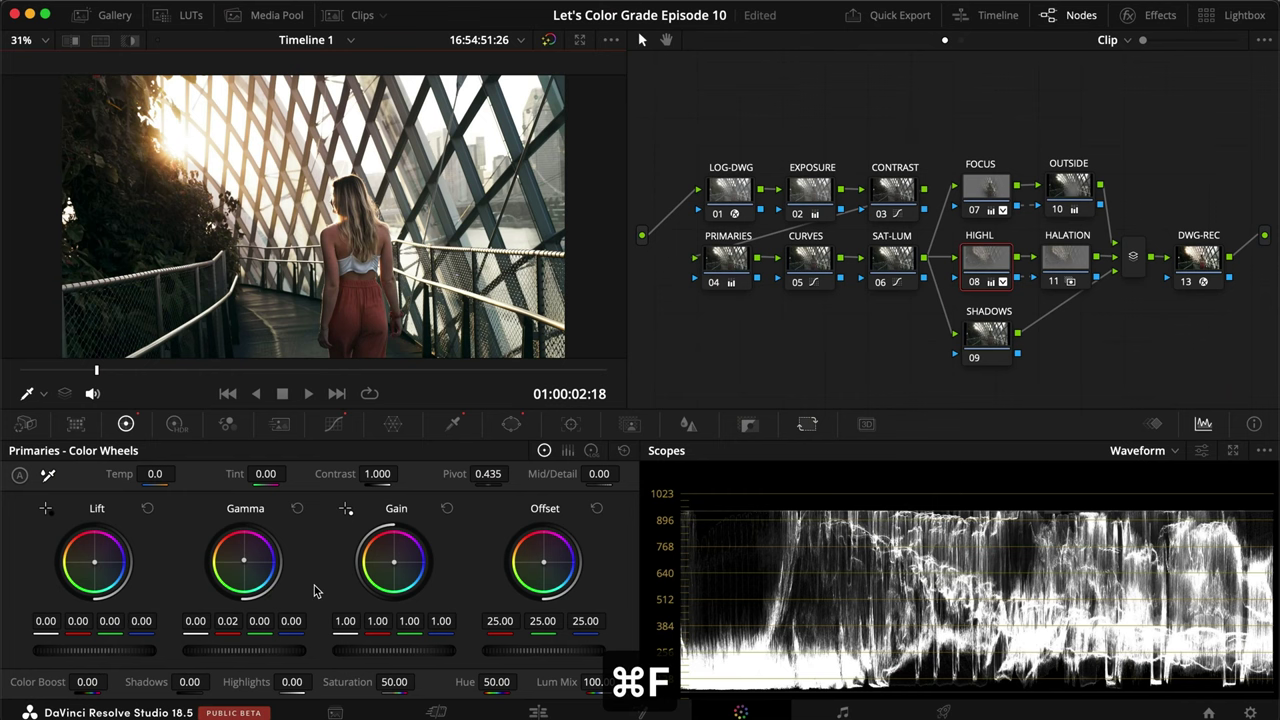
key("super+s")
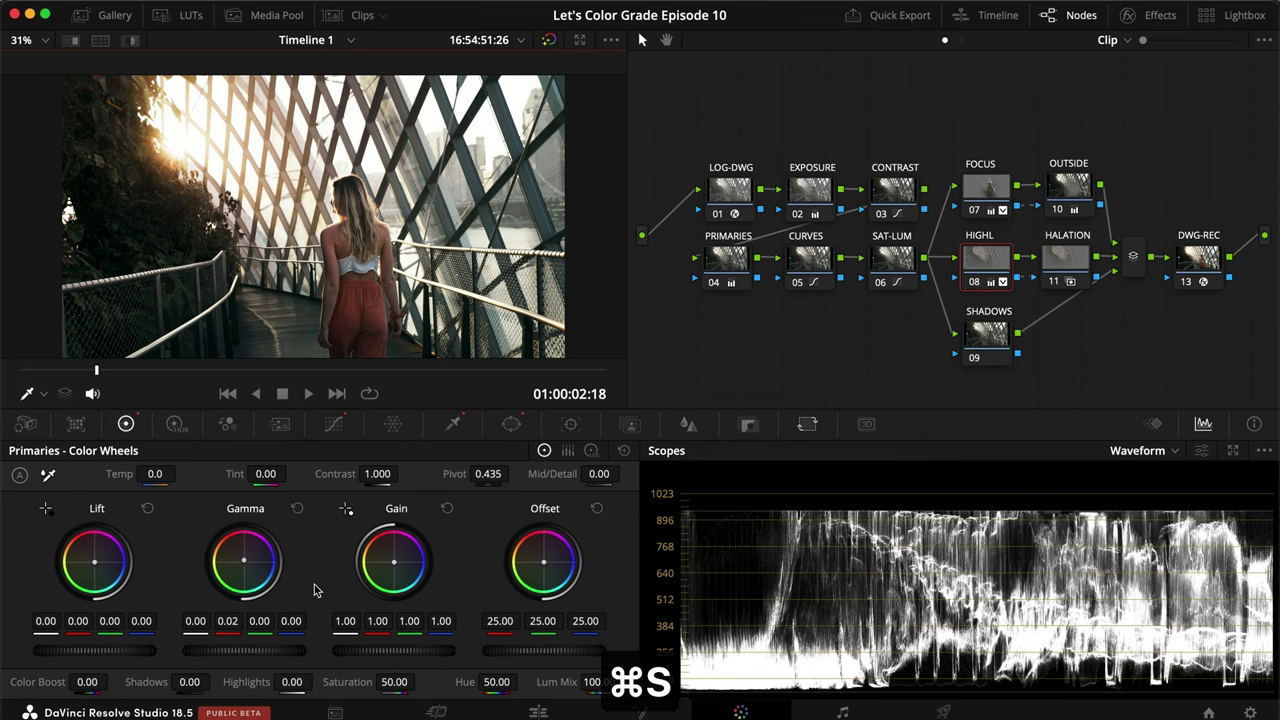
Step: Set the HIGHL node's gamma green to 0.005, compare the node off and on, and save the project
left_click(259, 621)
type(".005")
key("Return")
key("super+b")
key("super+d")
key("super+s")
key("super+d")
key("super+s")
key("super+f")
key("super+d")
key("super+f")
key("super+s")
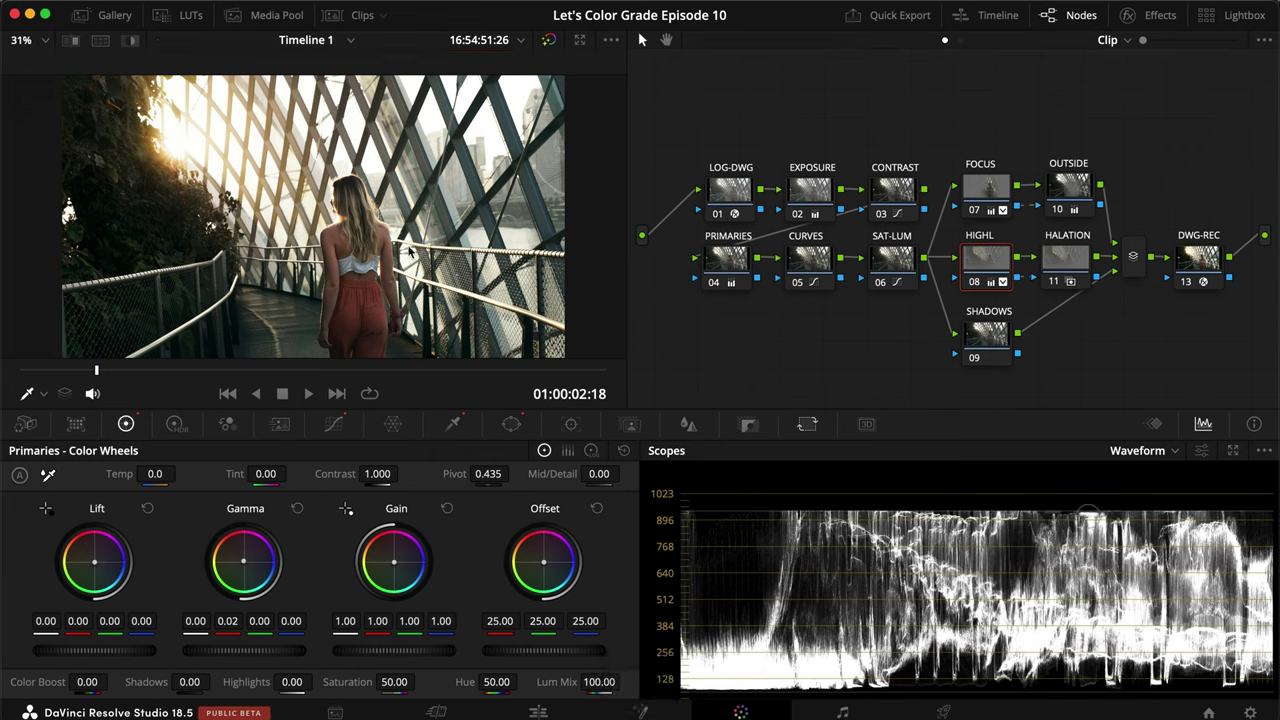
Step: Find the Halation effect by searching for "hala" and apply it to the HALATION node
left_click(1070, 268)
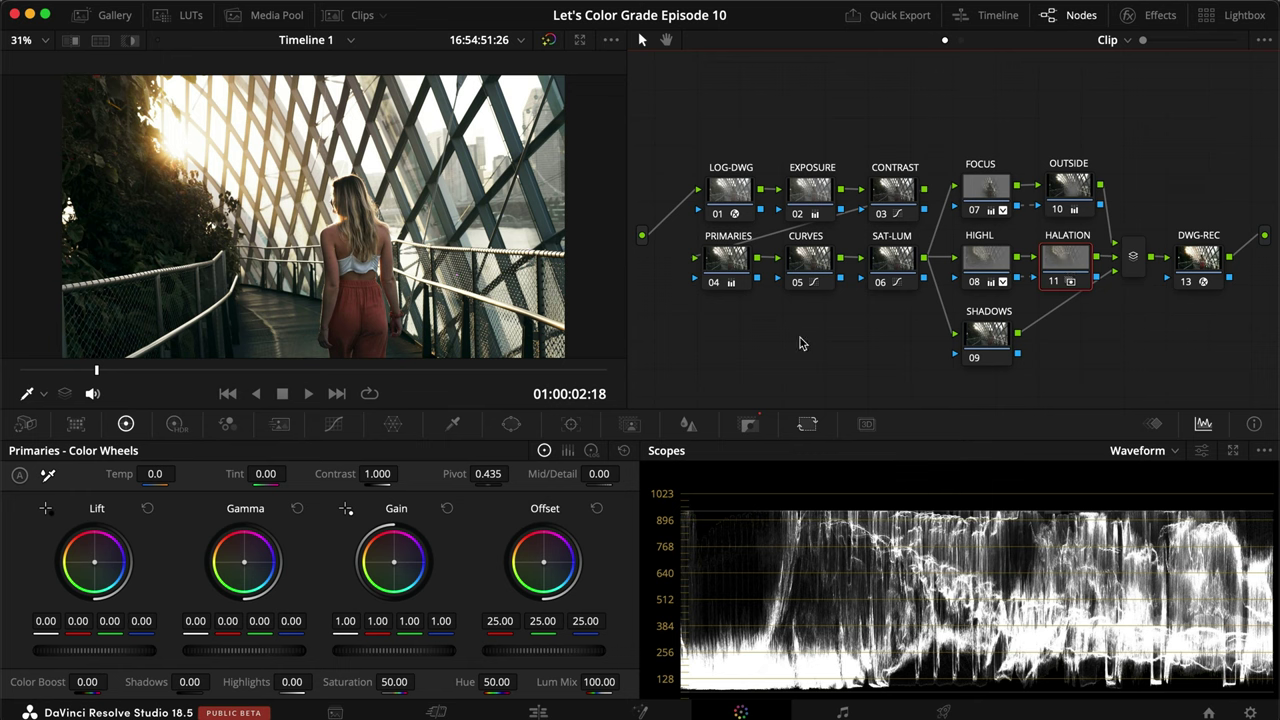
left_click(1150, 15)
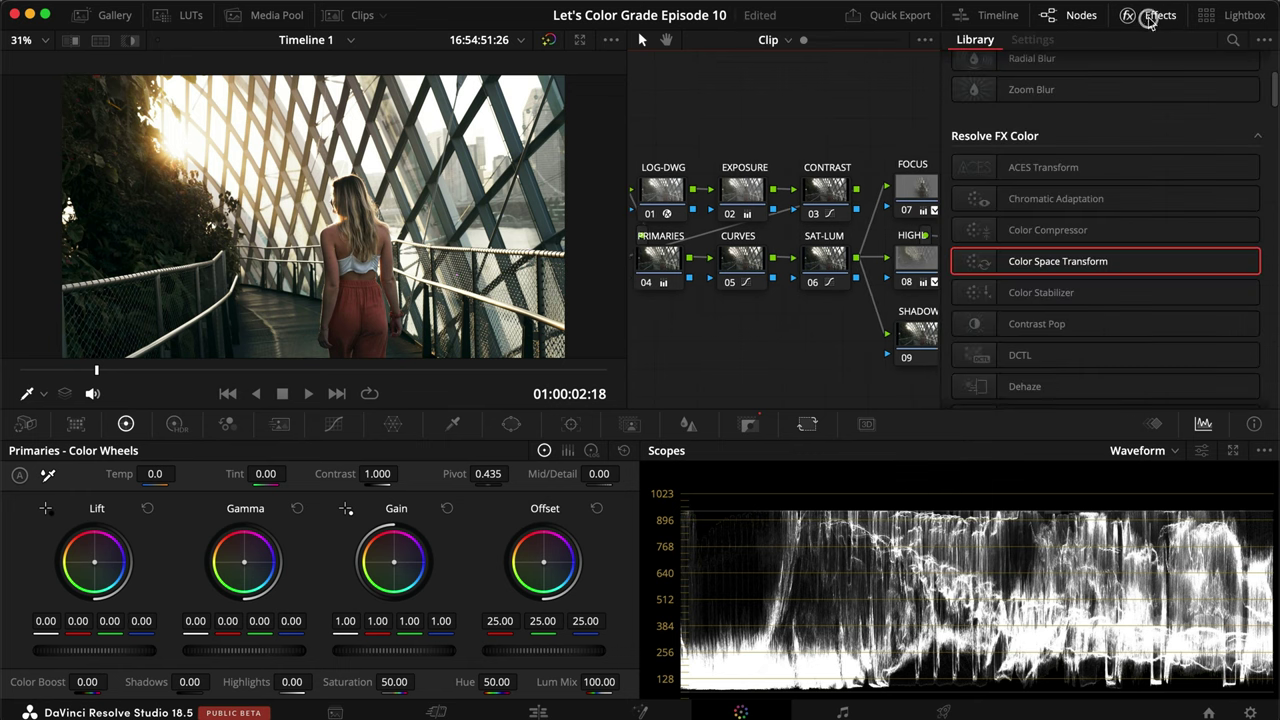
scroll(1216, 85, "up", 2)
left_click(1233, 40)
type("hala")
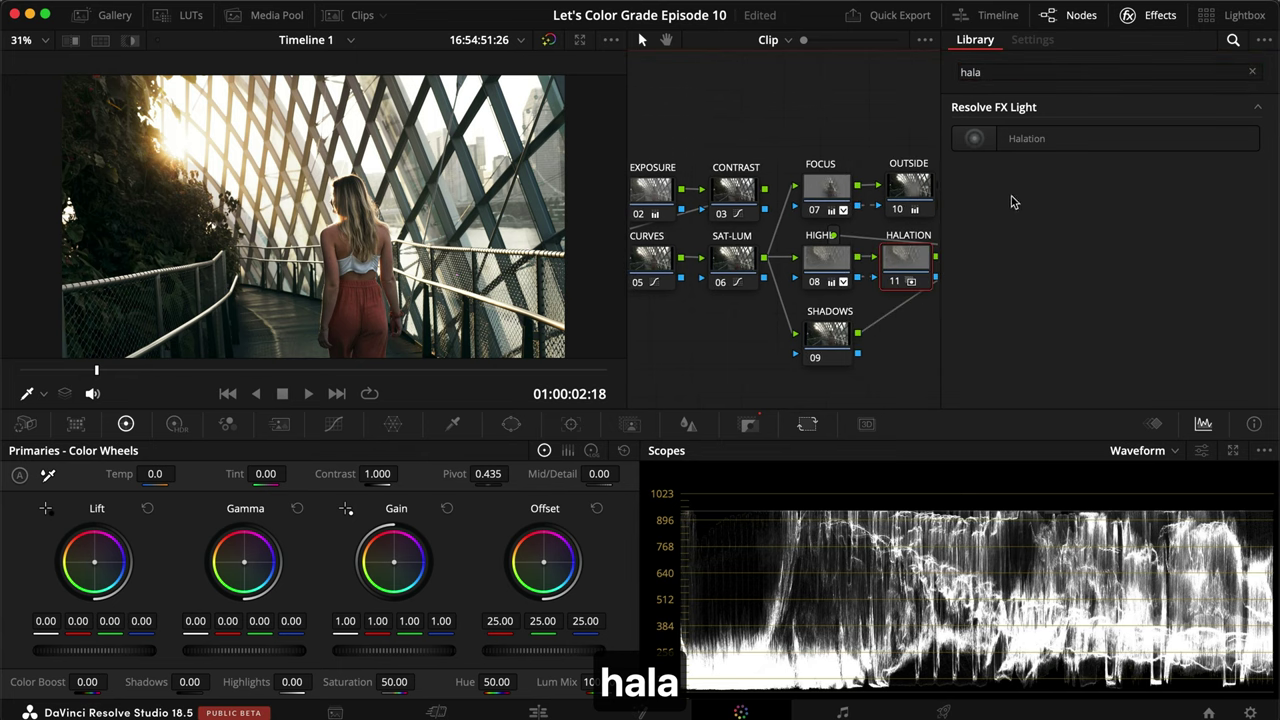
left_click_drag(1010, 140, 909, 262)
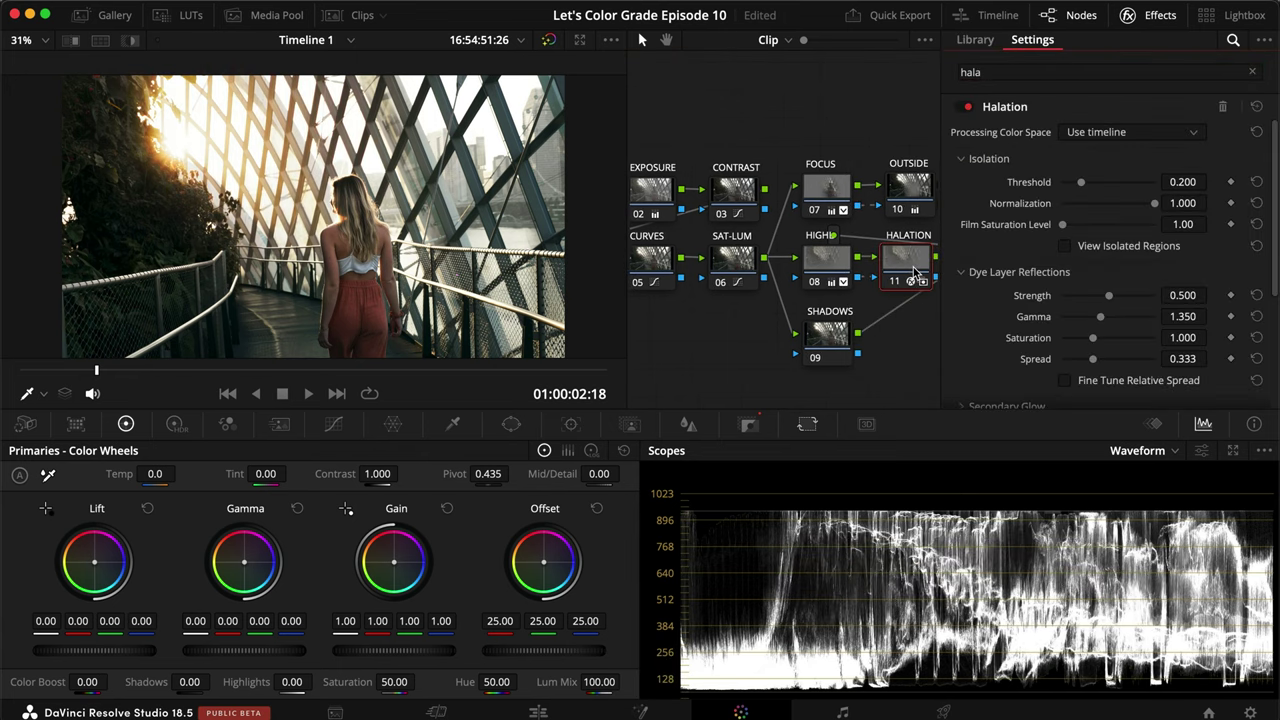
Step: Compare the image in full screen with the HALATION node off and on
key("super+f")
key("super+d")
key("super+d")
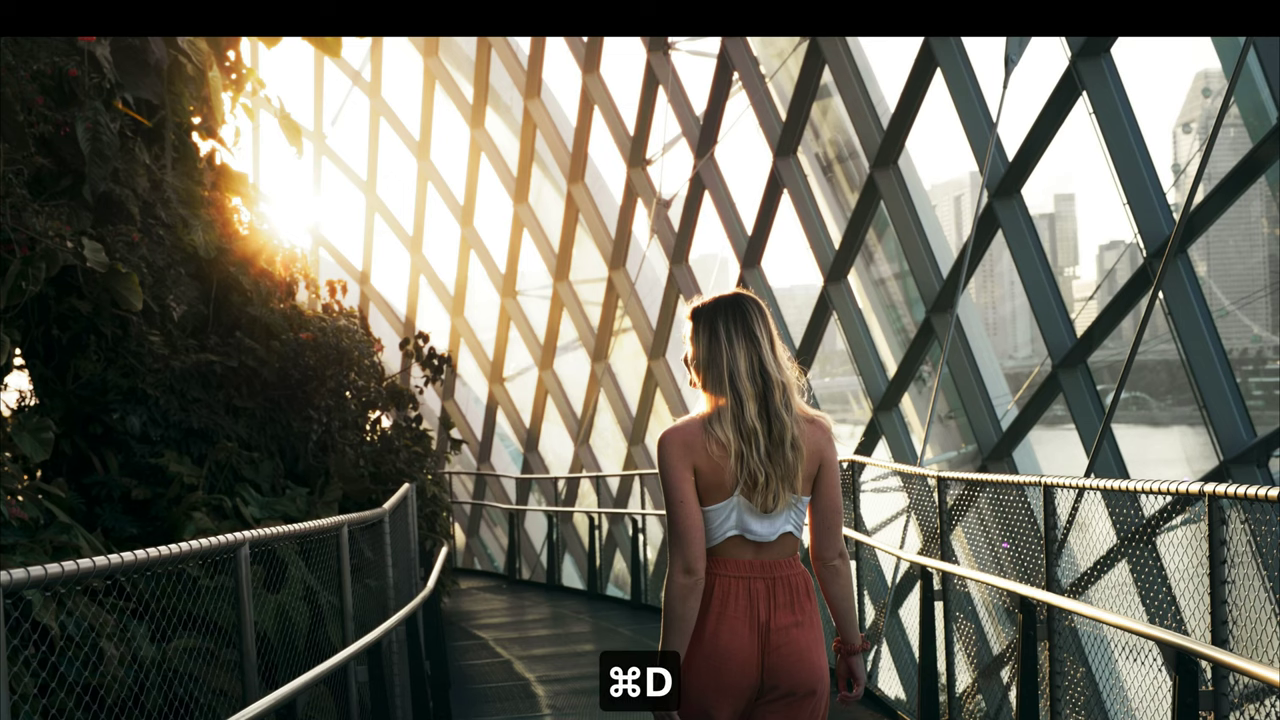
key("super+d")
key("super+d")
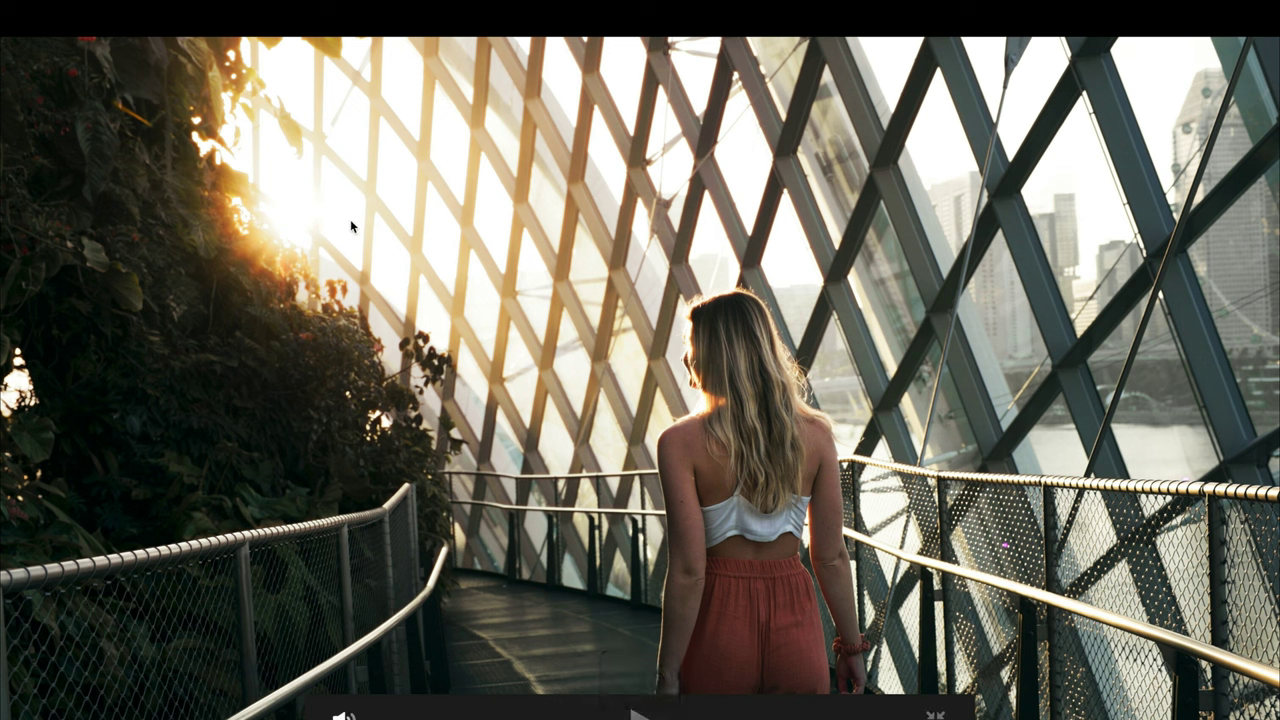
key("super+d")
key("super+d")
key("super+f")
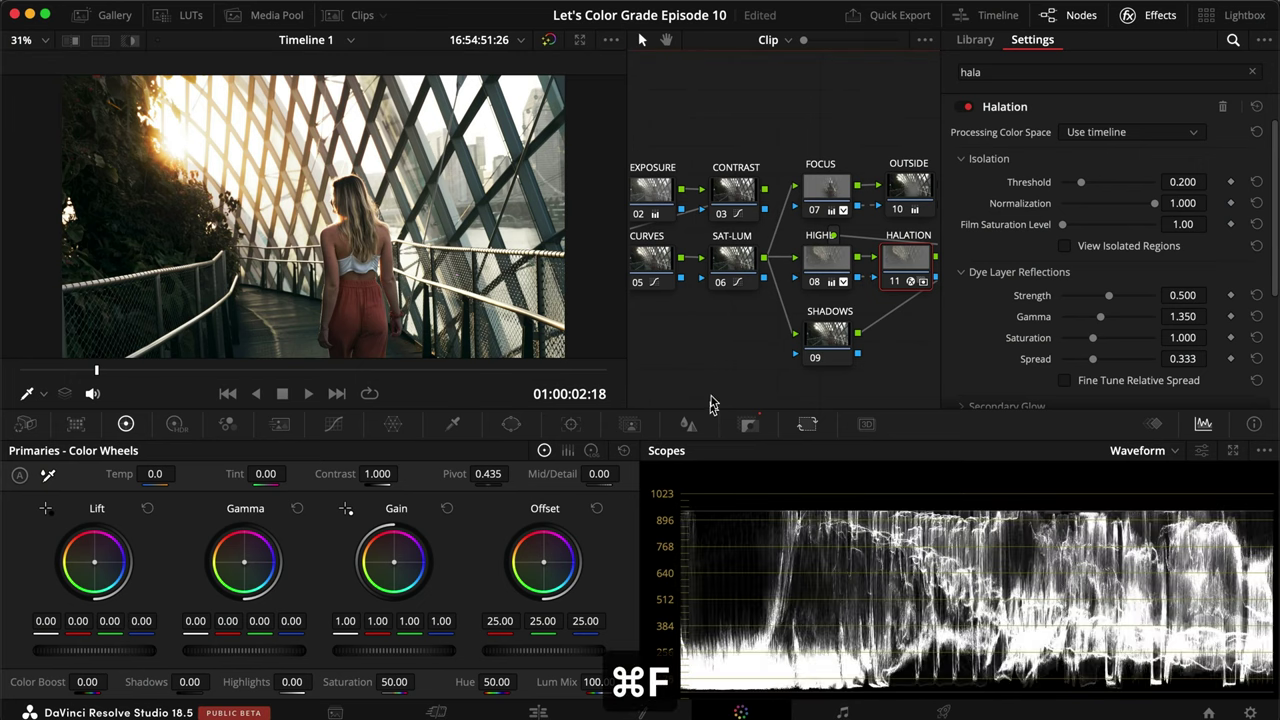
Step: Set the halation's dye layer strength to 0.266 and spread to 0.477, compare the effect in full screen, and save
left_click(1087, 297)
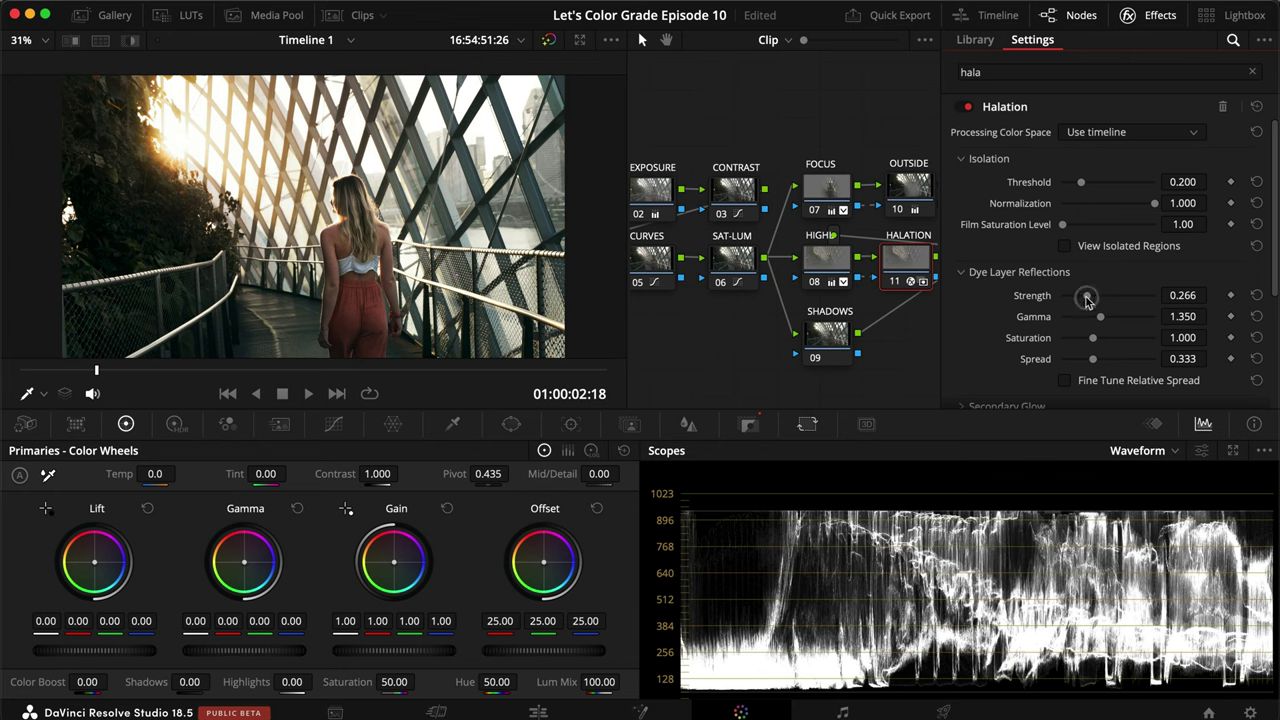
left_click(1106, 359)
key("super+f")
key("super+d")
key("super+b")
key("super+d")
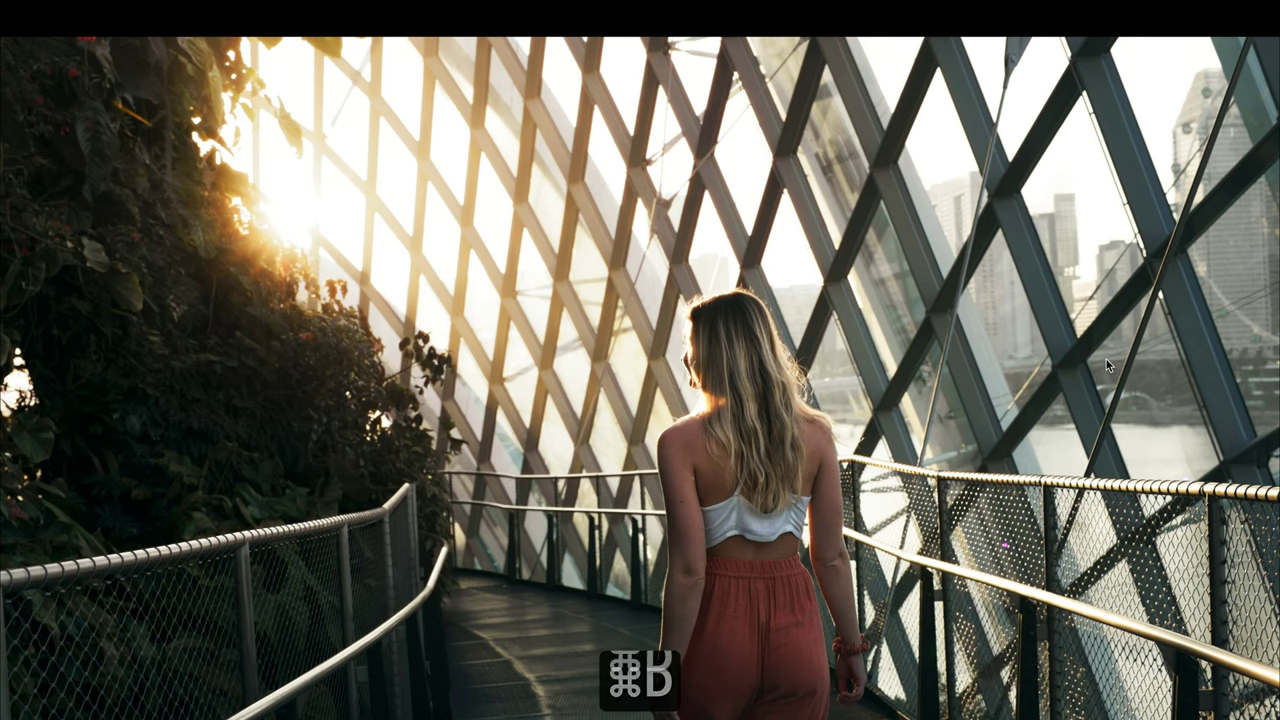
key("super+d")
key("super+d")
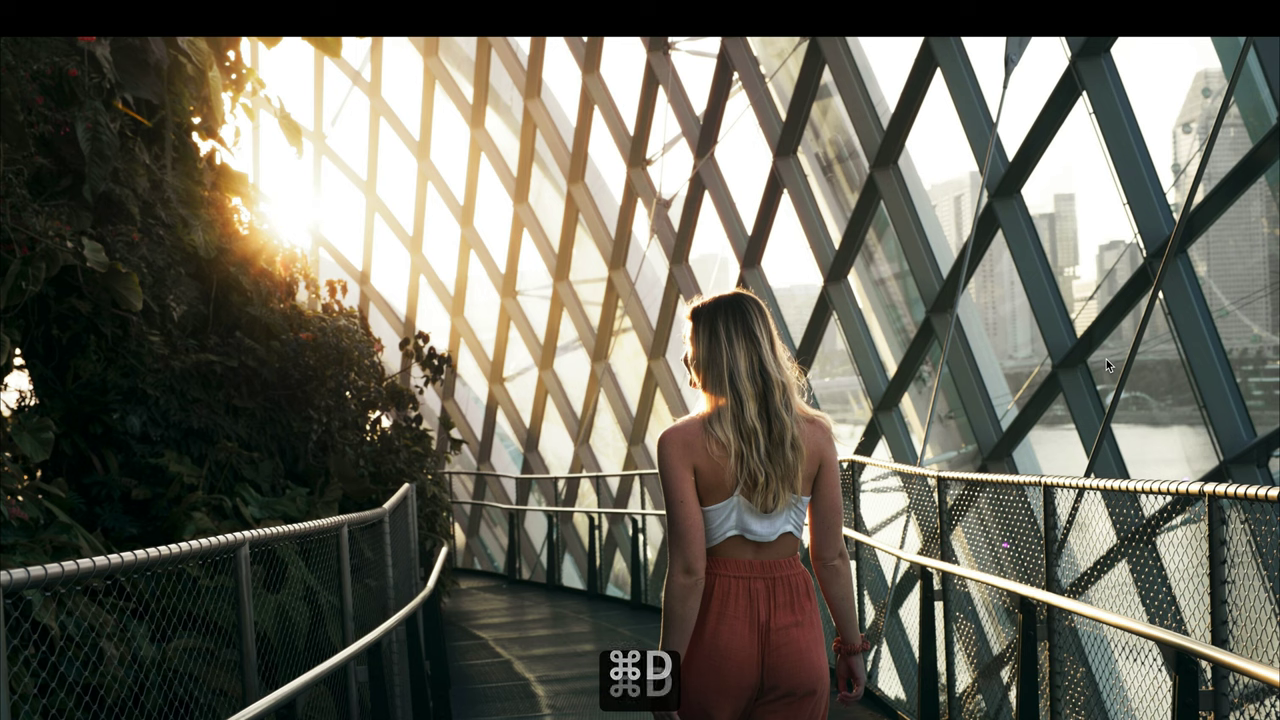
key("super+d")
key("super+d")
key("super+f")
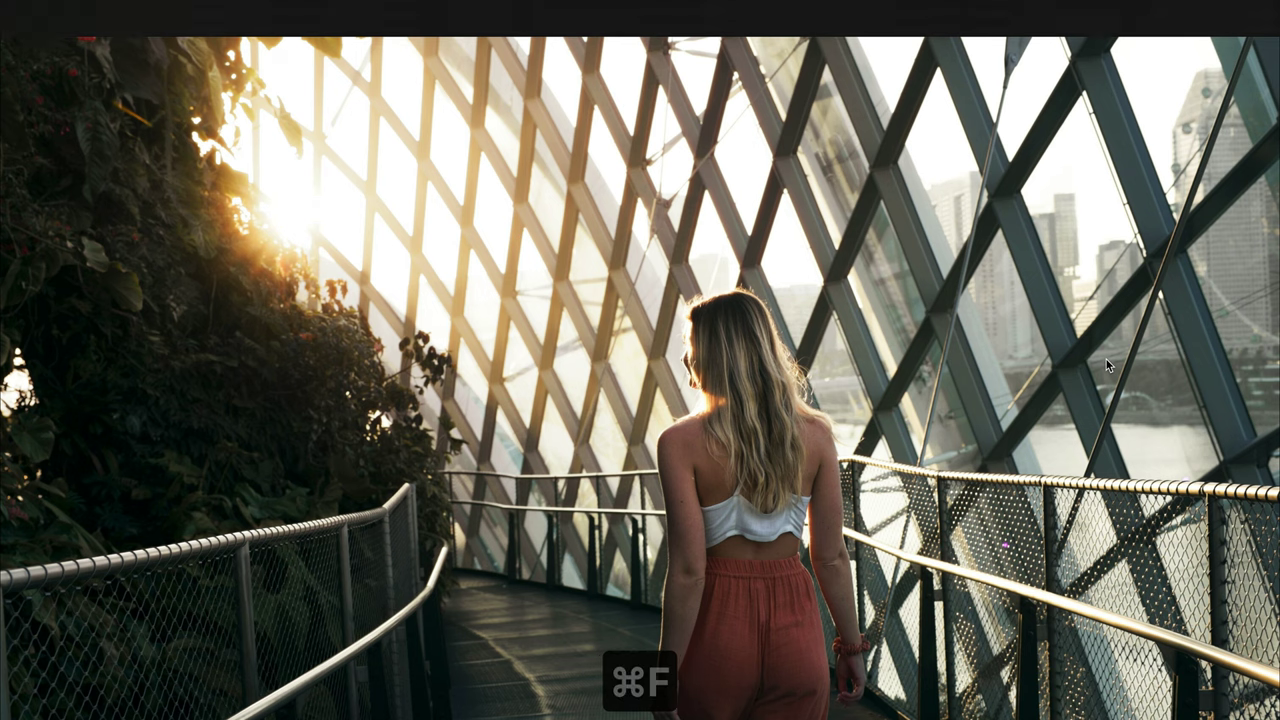
key("super+s")
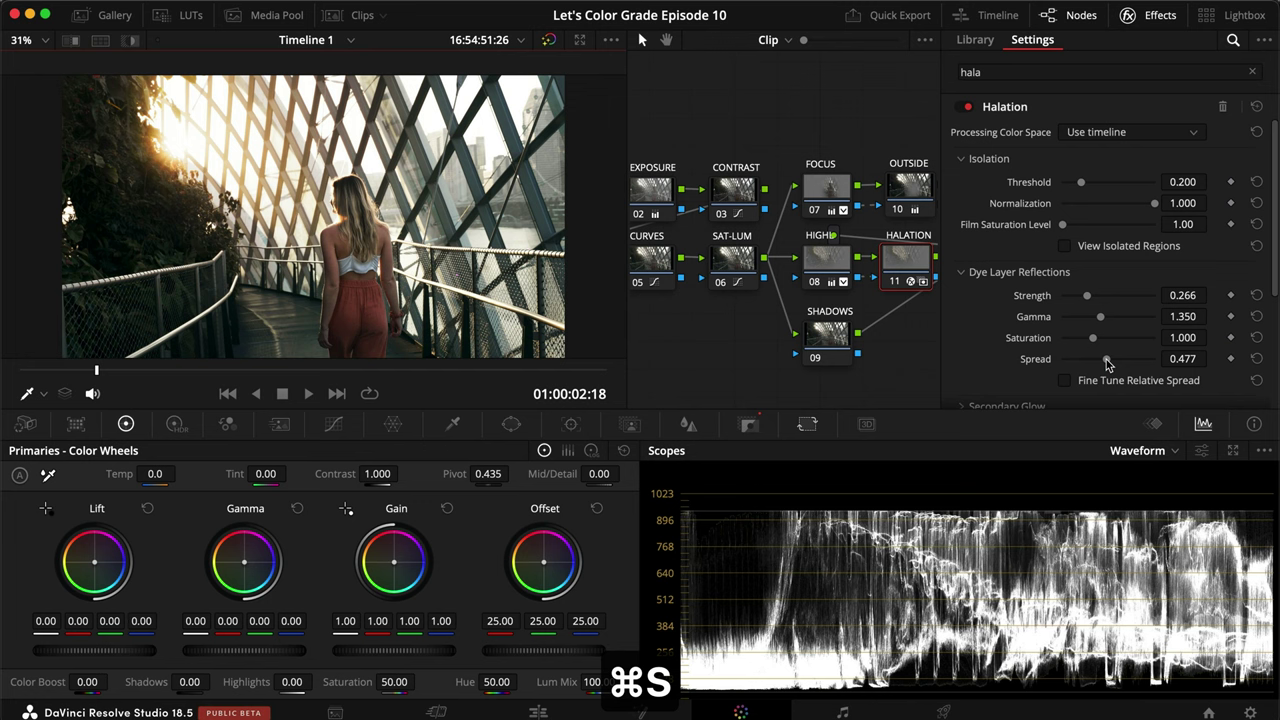
Step: Close the effects library, check the image with the HALATION node off and on, and save the project
left_click(1155, 18)
key("super+d")
key("super+d")
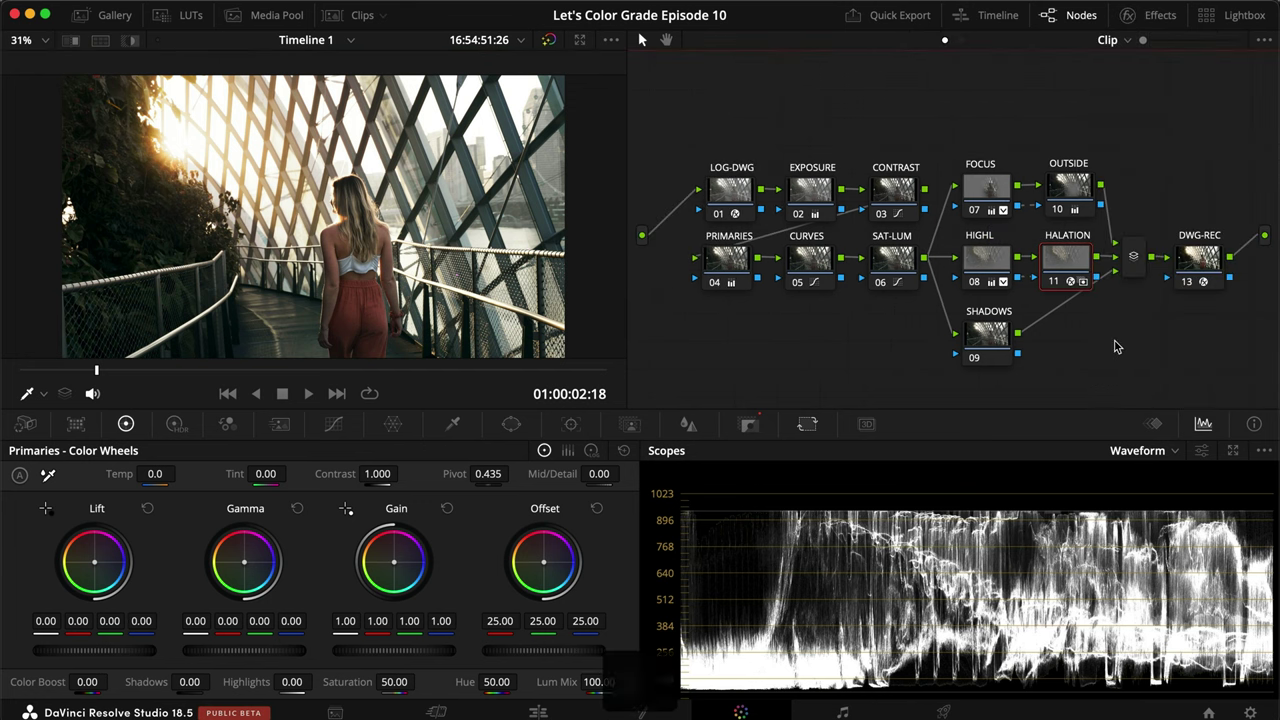
key("super+f")
key("super+d")
key("super+f")
key("super+s")
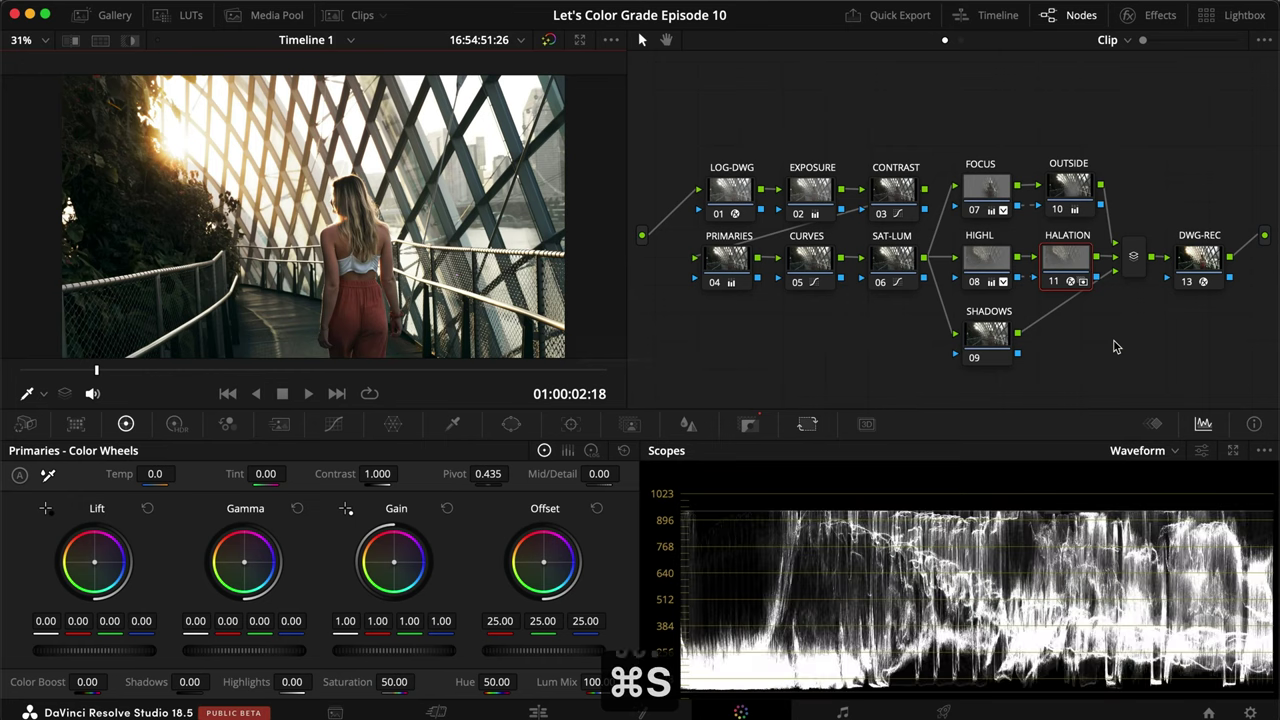
right_click(990, 262)
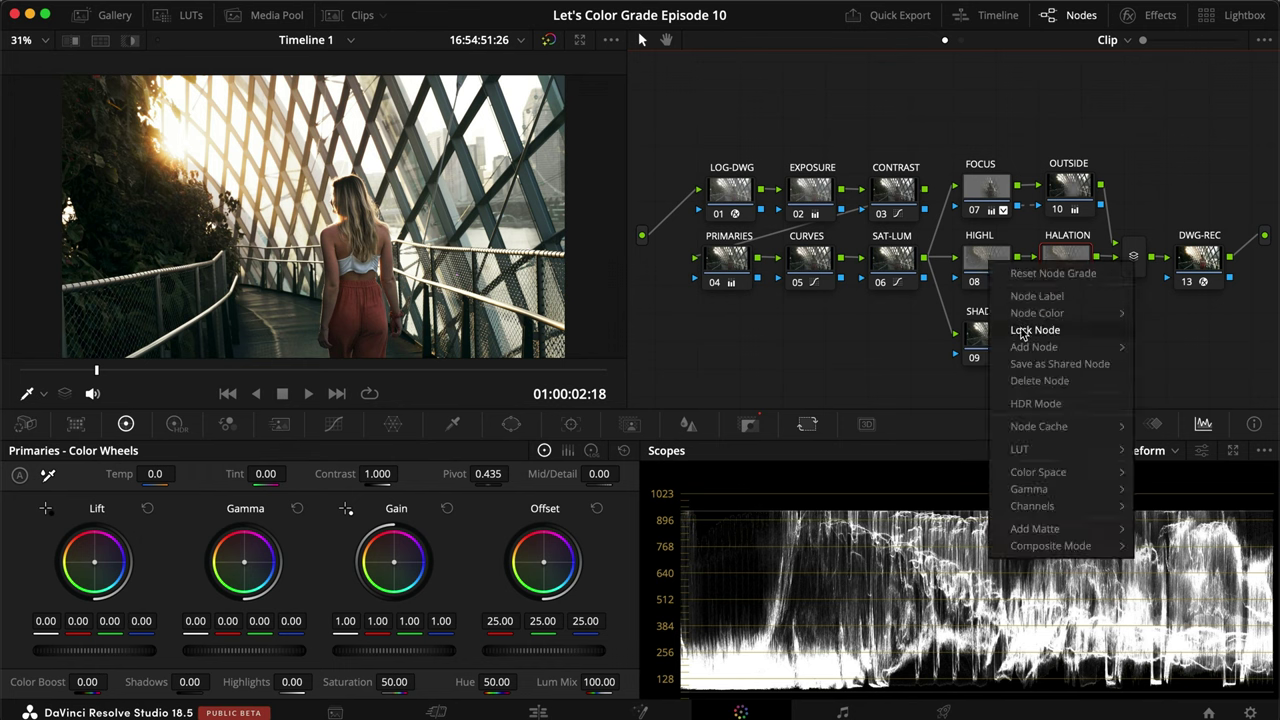
left_click(1152, 317)
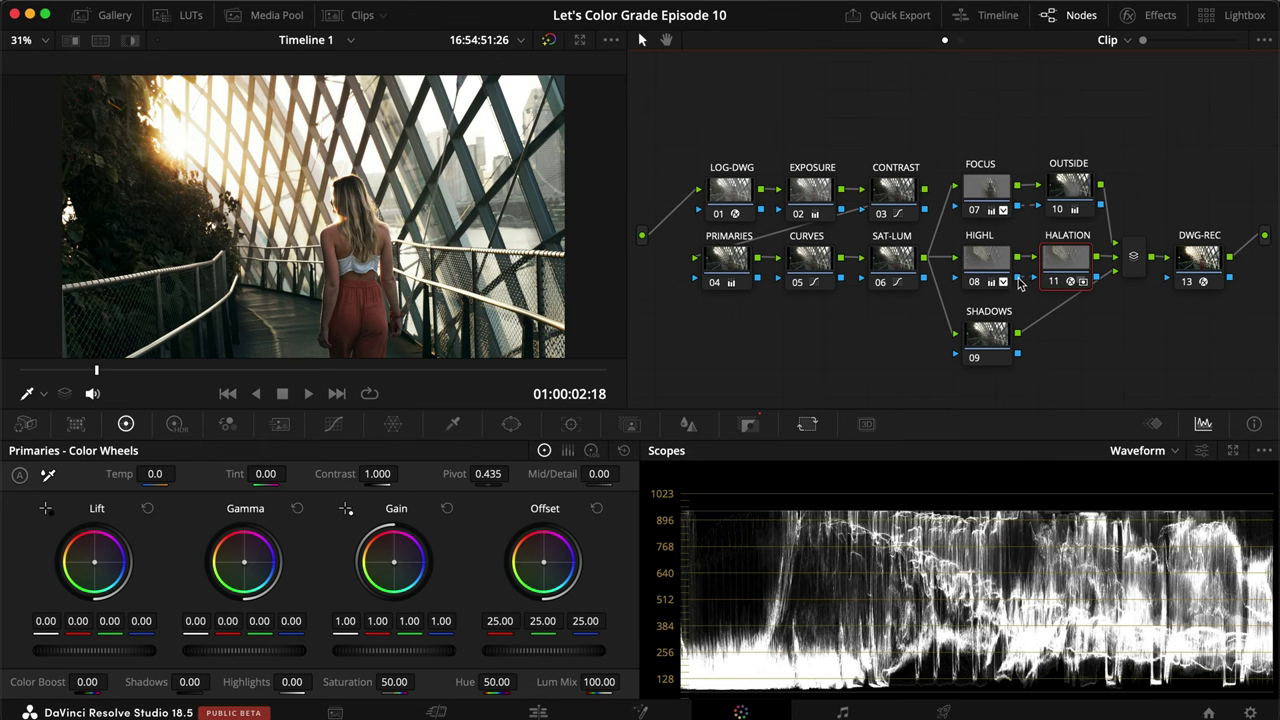
Step: Examine the area affected by the HALATION node in the highlight view, and compare the image with the node off and on
key("shift+h")
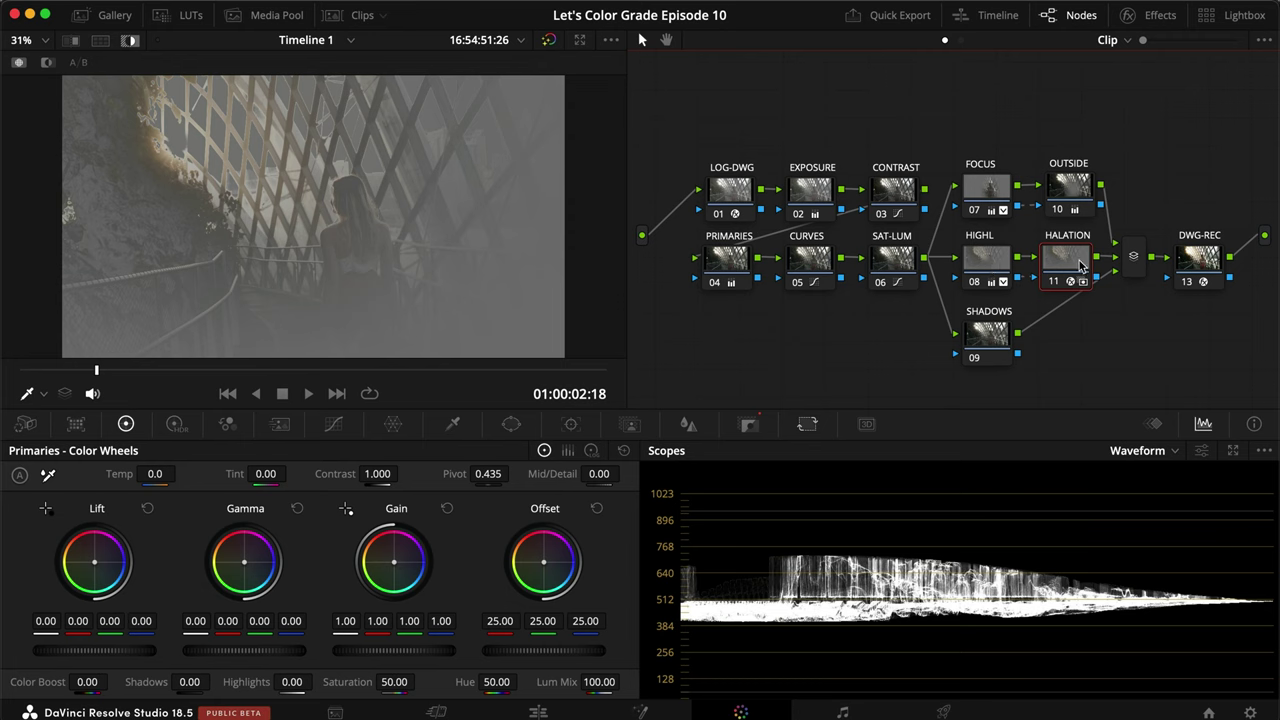
key("shift+h")
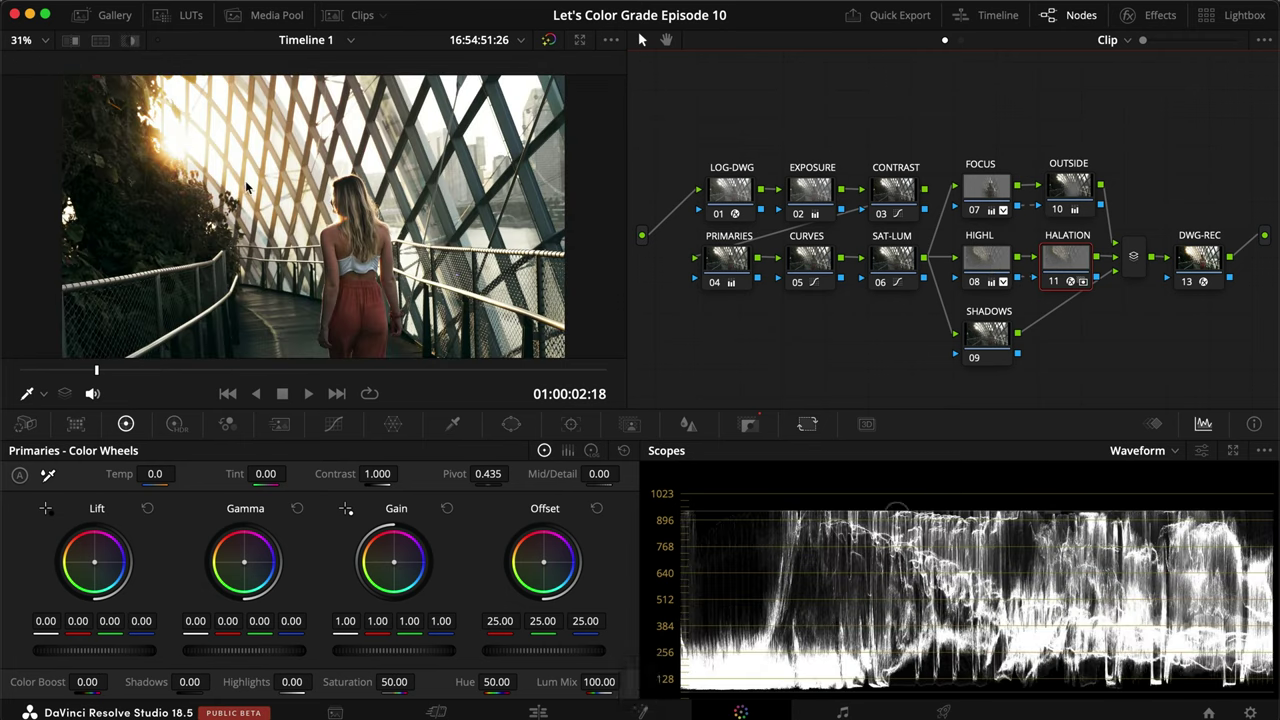
key("super+d")
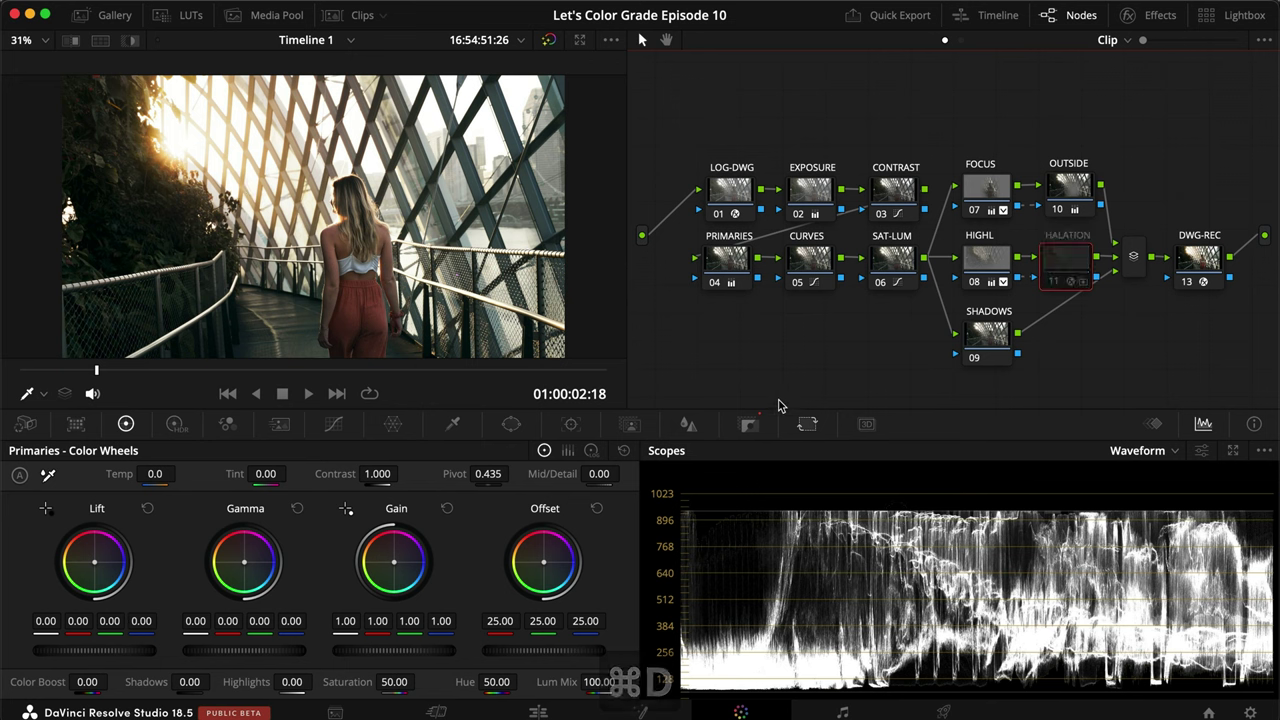
key("super+d")
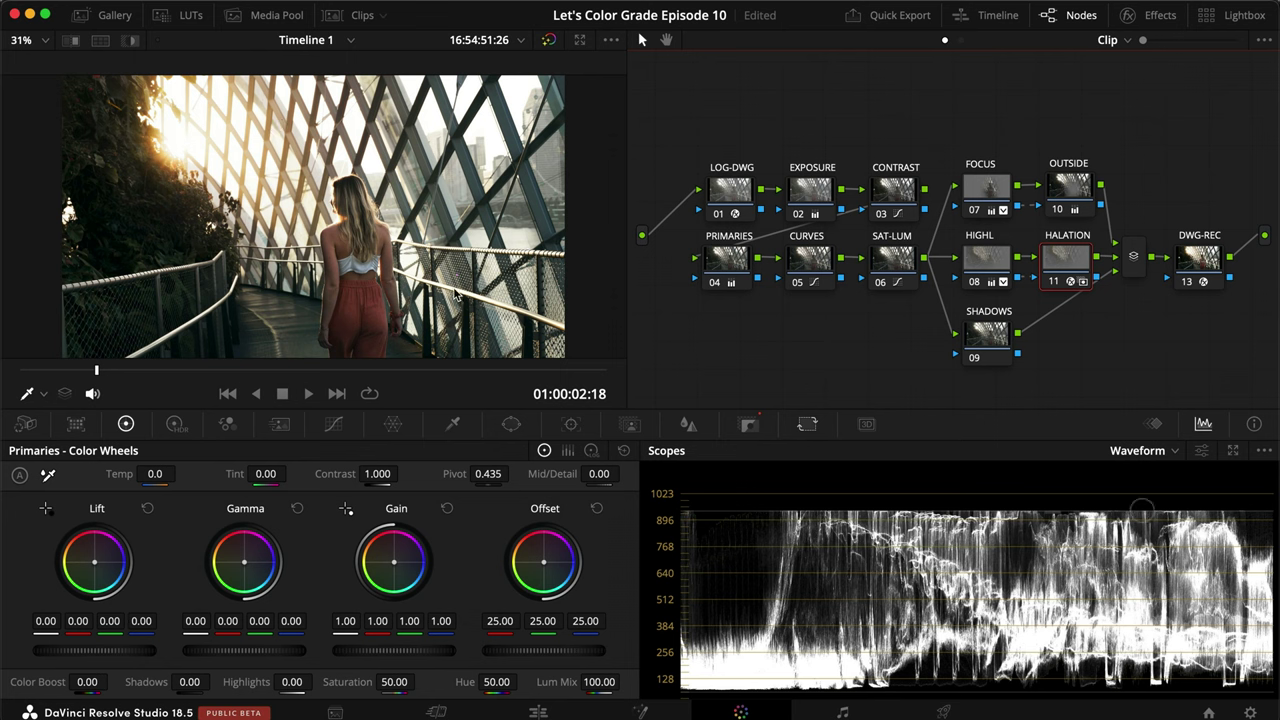
Step: Add a rectangular window to the SHADOWS node over the lower part of the frame, softening its upper edge to about 96
key("super+minus")
left_click(975, 340)
left_click(511, 424)
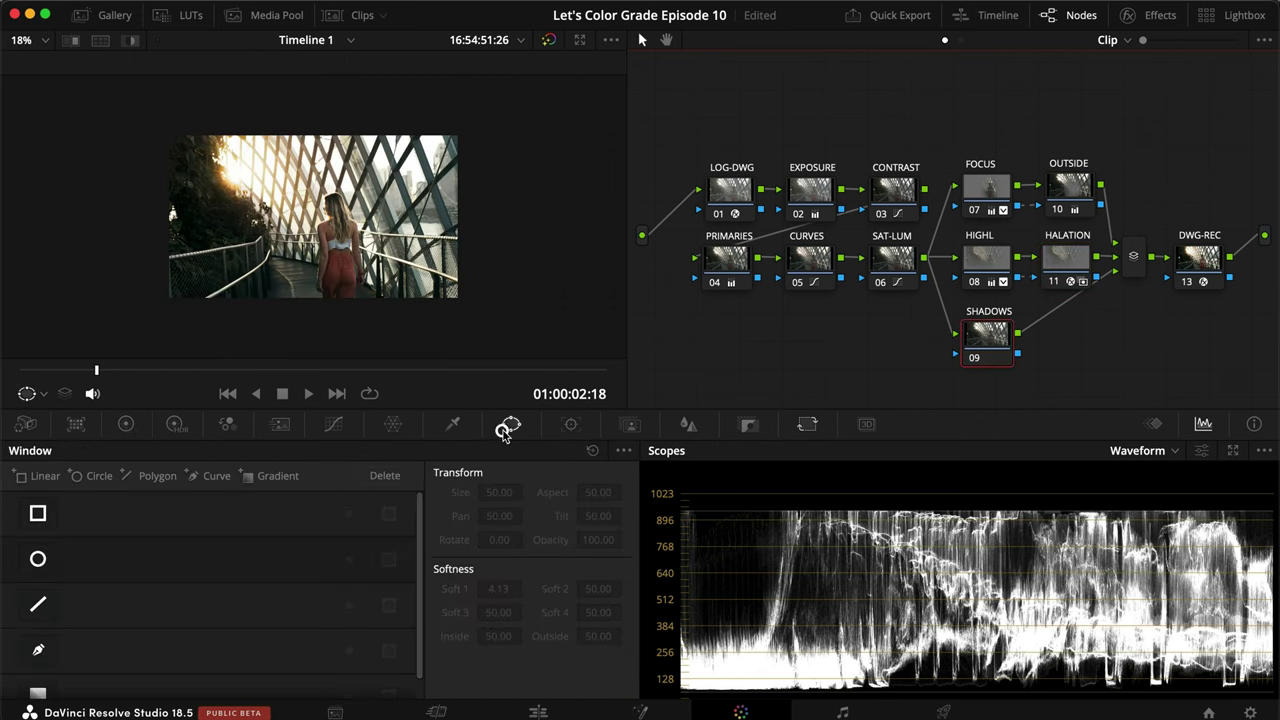
left_click(42, 515)
left_click_drag(353, 220, 440, 341)
left_click_drag(315, 309, 319, 190)
Step: Examine the area covered by the SHADOWS node's window in the highlight view
key("shift+h")
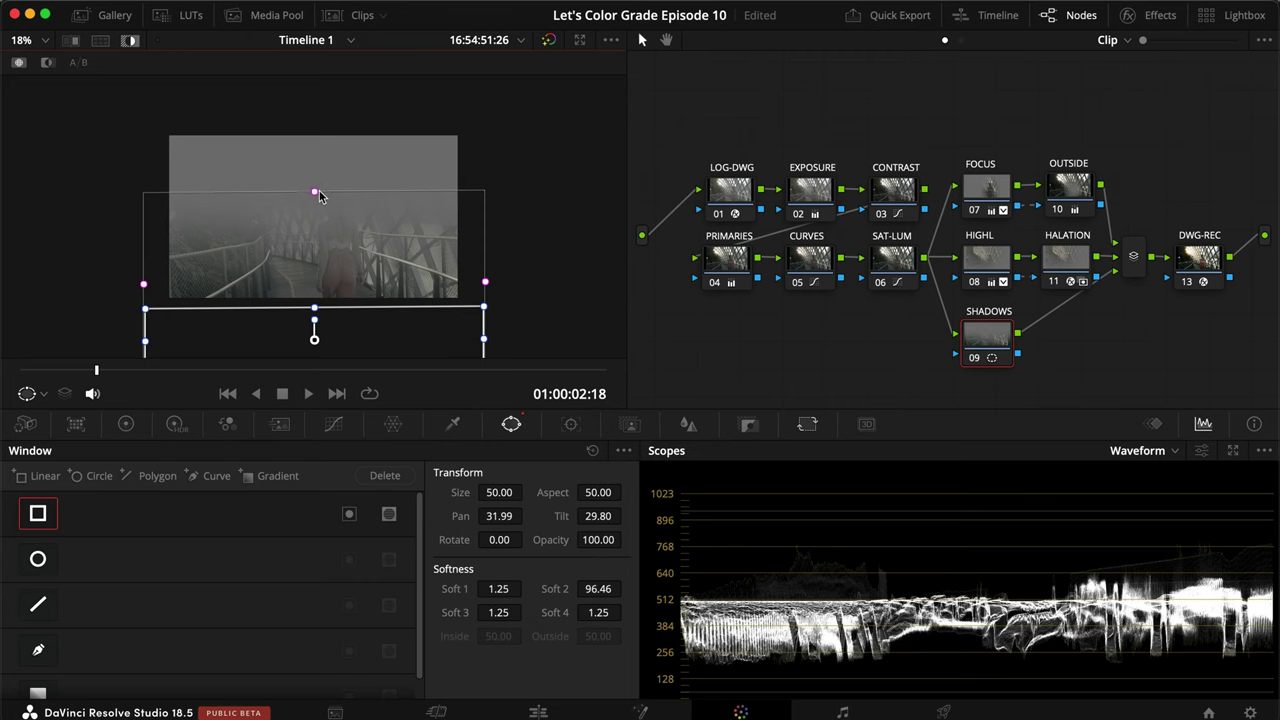
key("9")
key("shift+h")
key("shift+h")
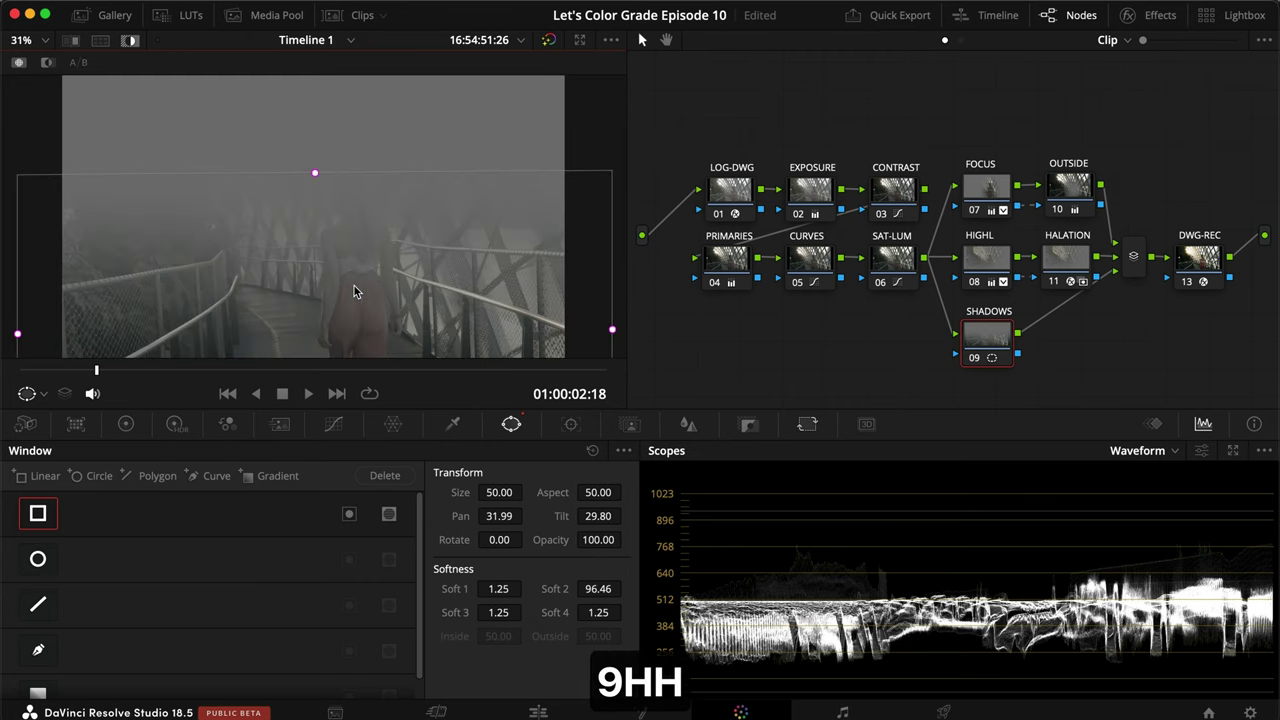
key("shift+h")
Step: Shape the SHADOWS node's custom curve by pulling the lower midtones down and lifting the black point slightly
left_click(334, 423)
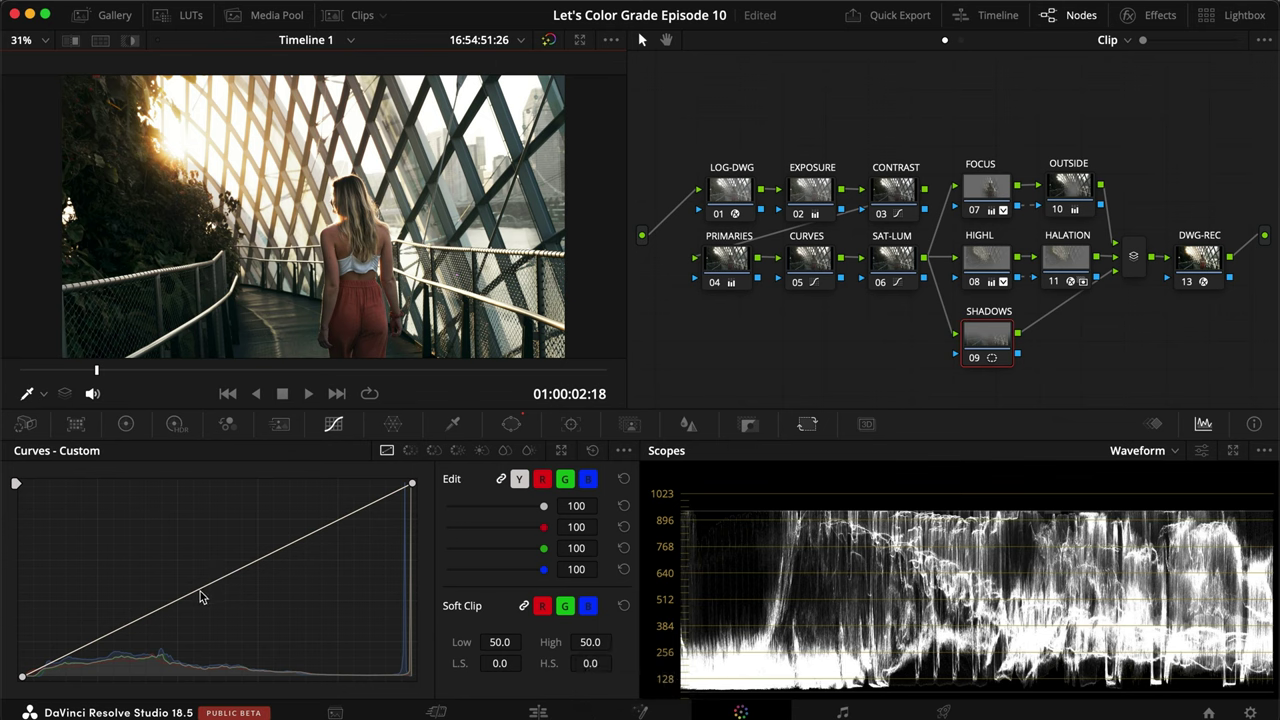
left_click_drag(160, 619, 175, 622)
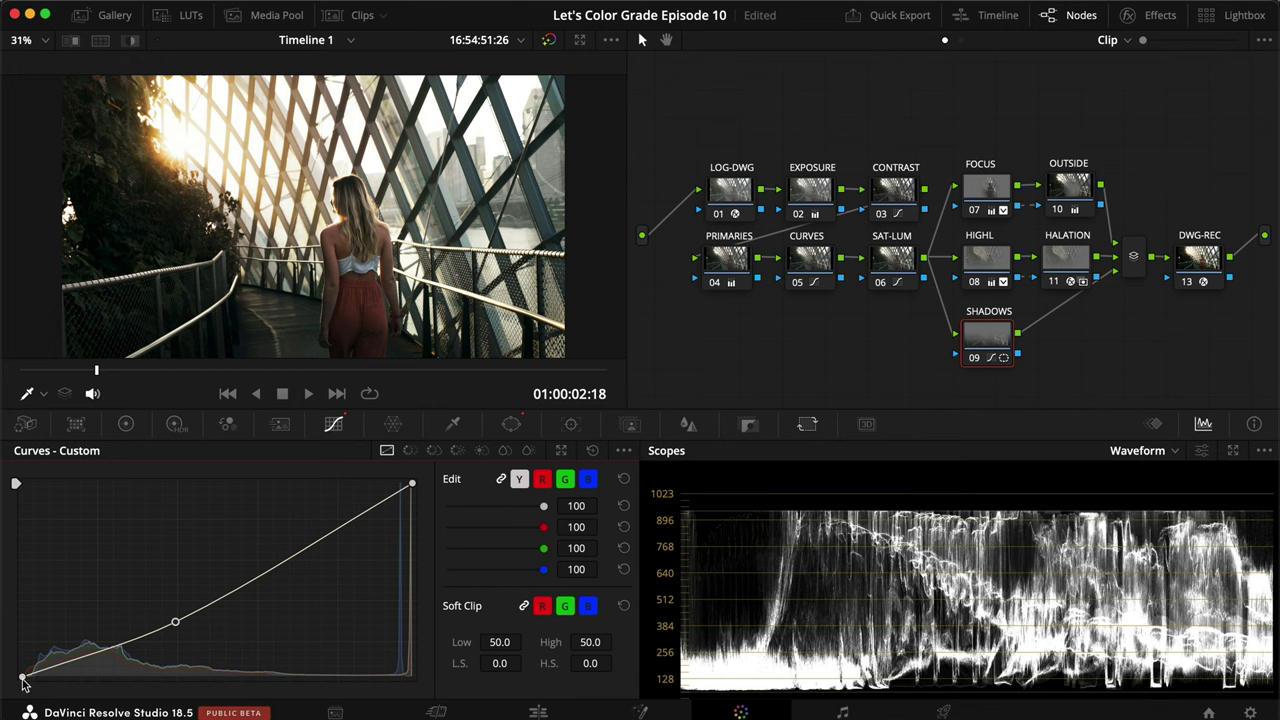
left_click_drag(22, 676, 20, 671)
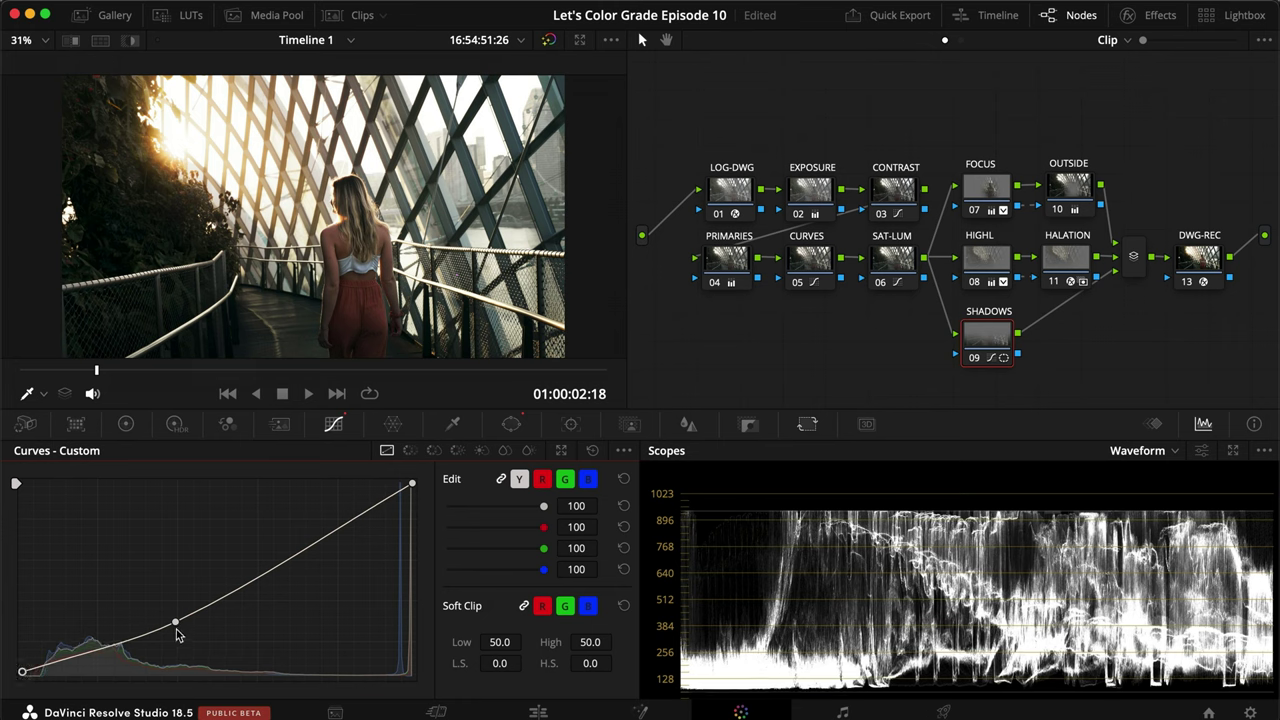
left_click_drag(176, 623, 177, 617)
Step: Compare the image in full screen with the SHADOWS node off and on, and save the project
key("super+d")
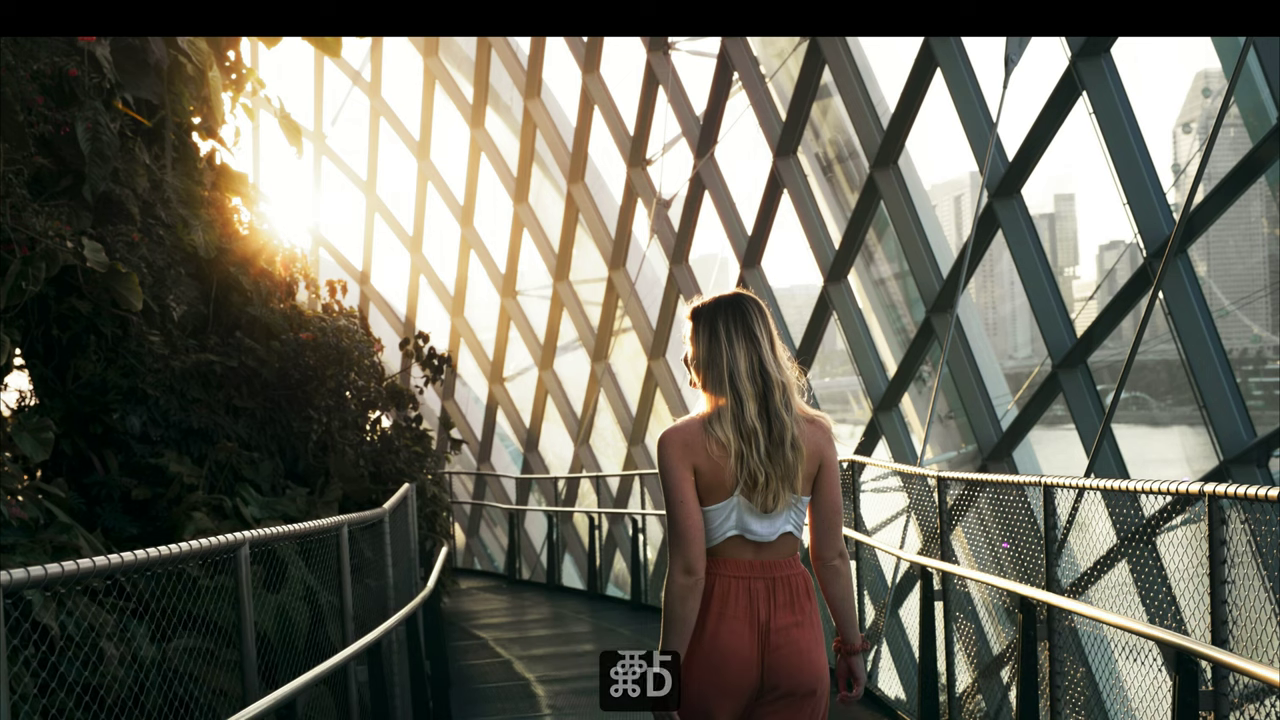
key("super+d")
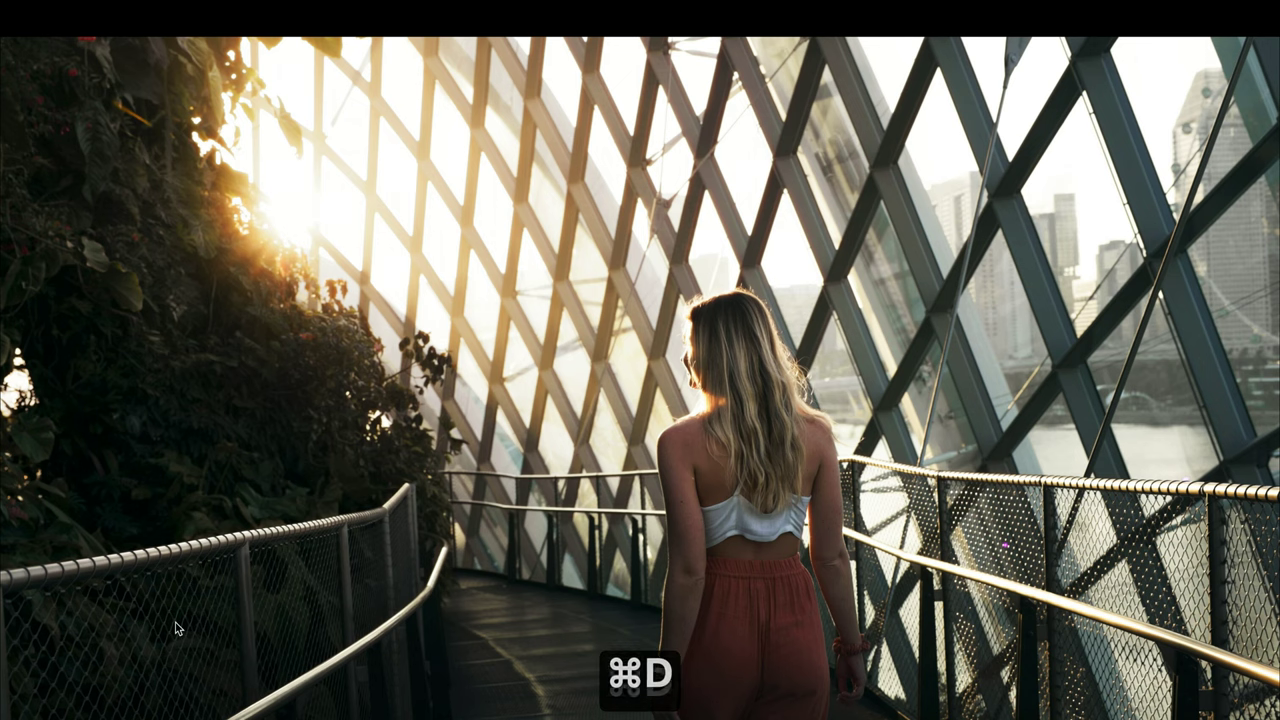
key("super+f")
key("super+s")
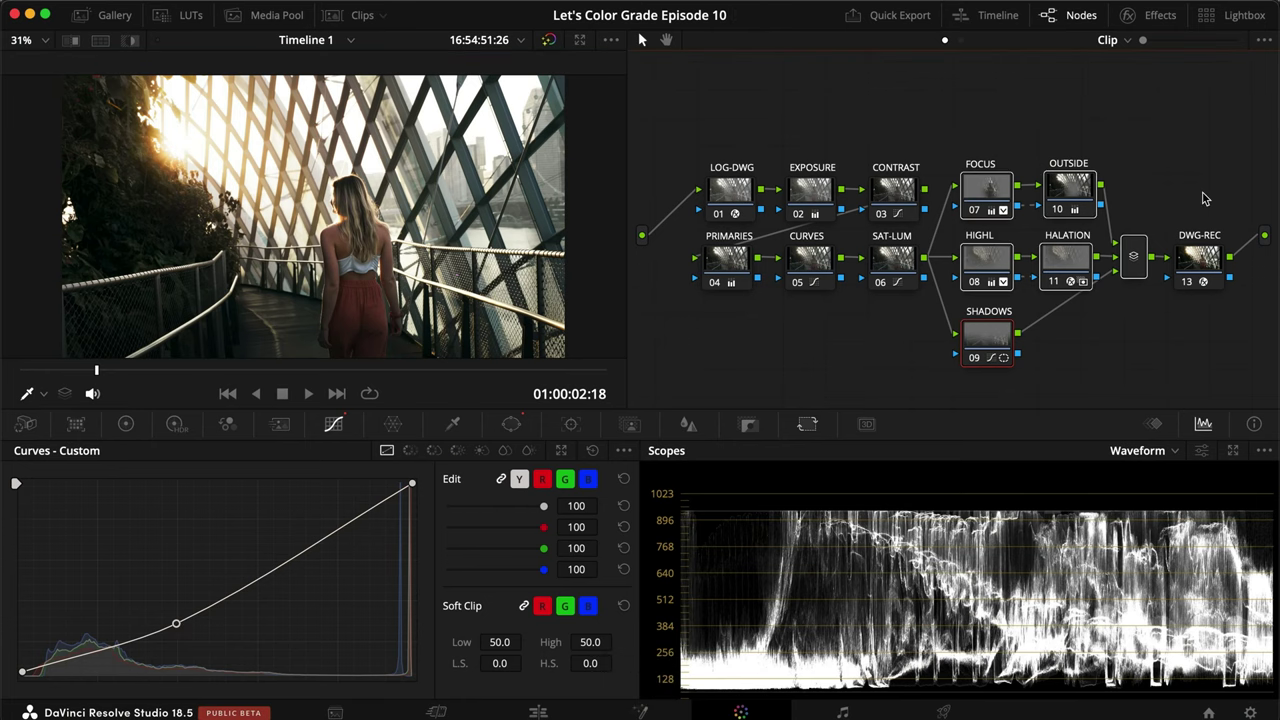
Step: Compare the image in full screen with the FOCUS, OUTSIDE, HIGHL, HALATION, SHADOWS and mixer nodes off and on together, and save
key("super+f")
key("super+d")
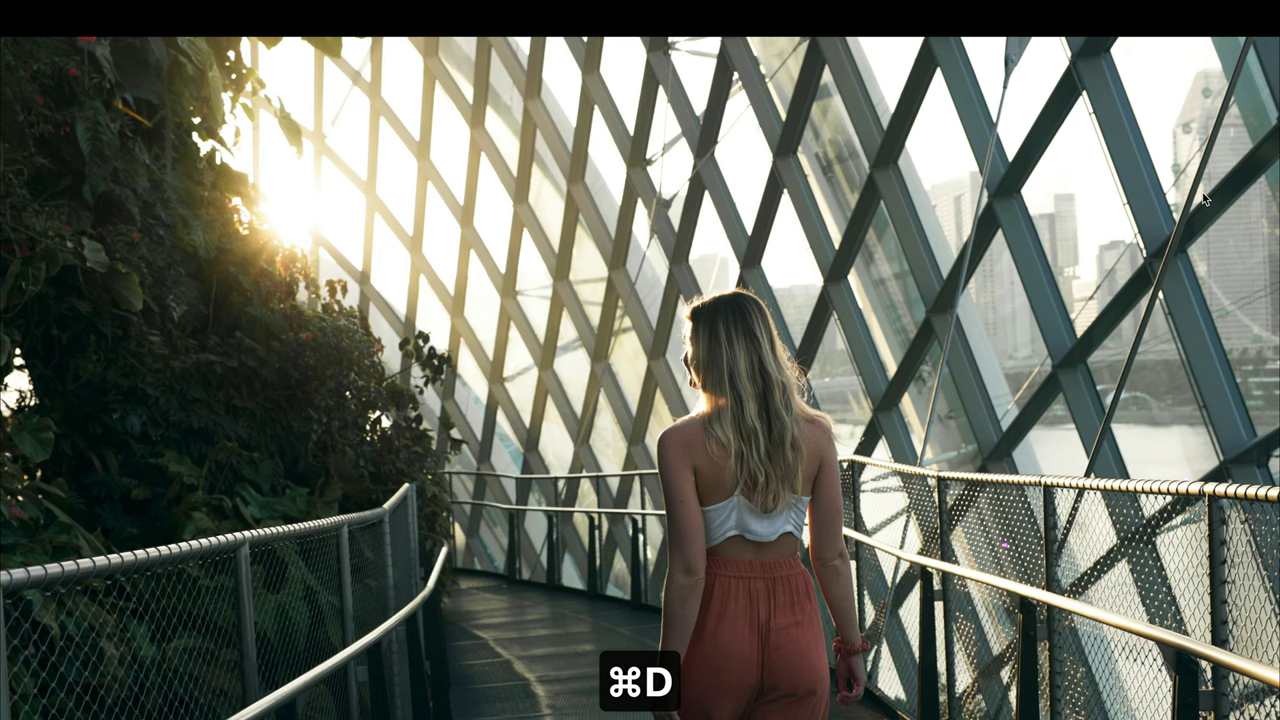
key("super+d")
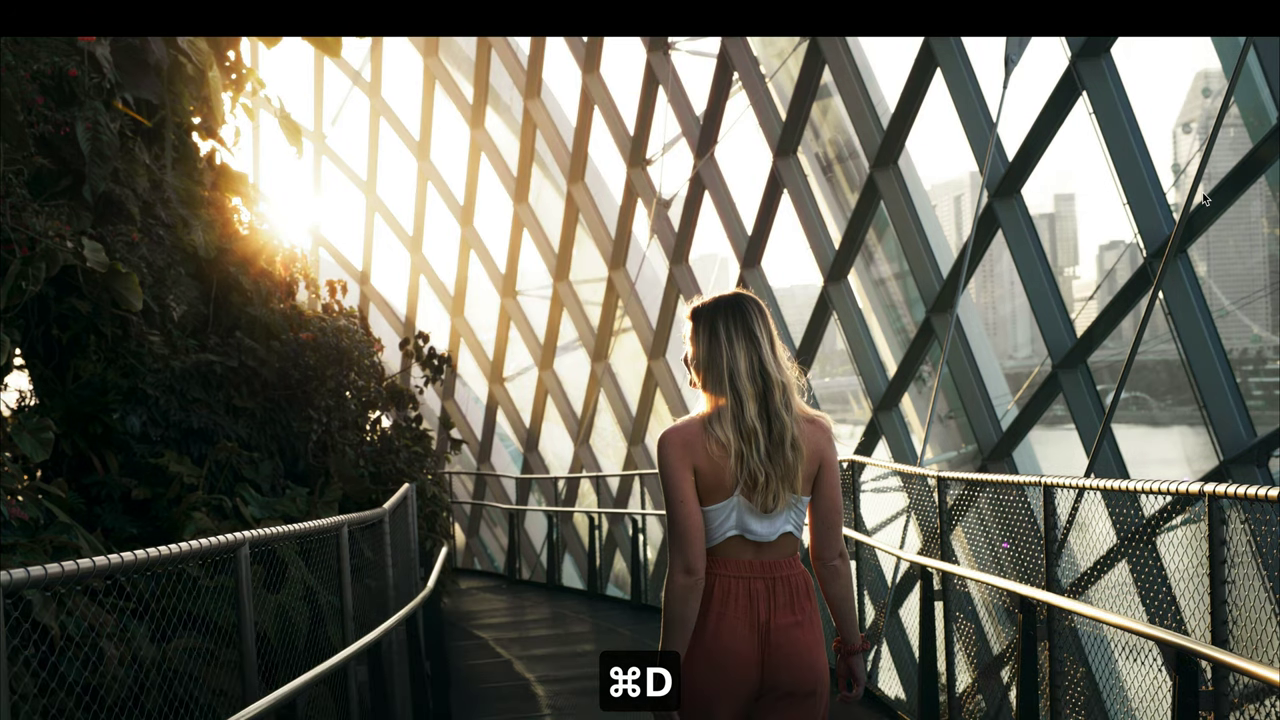
key("super+f")
key("super+s")
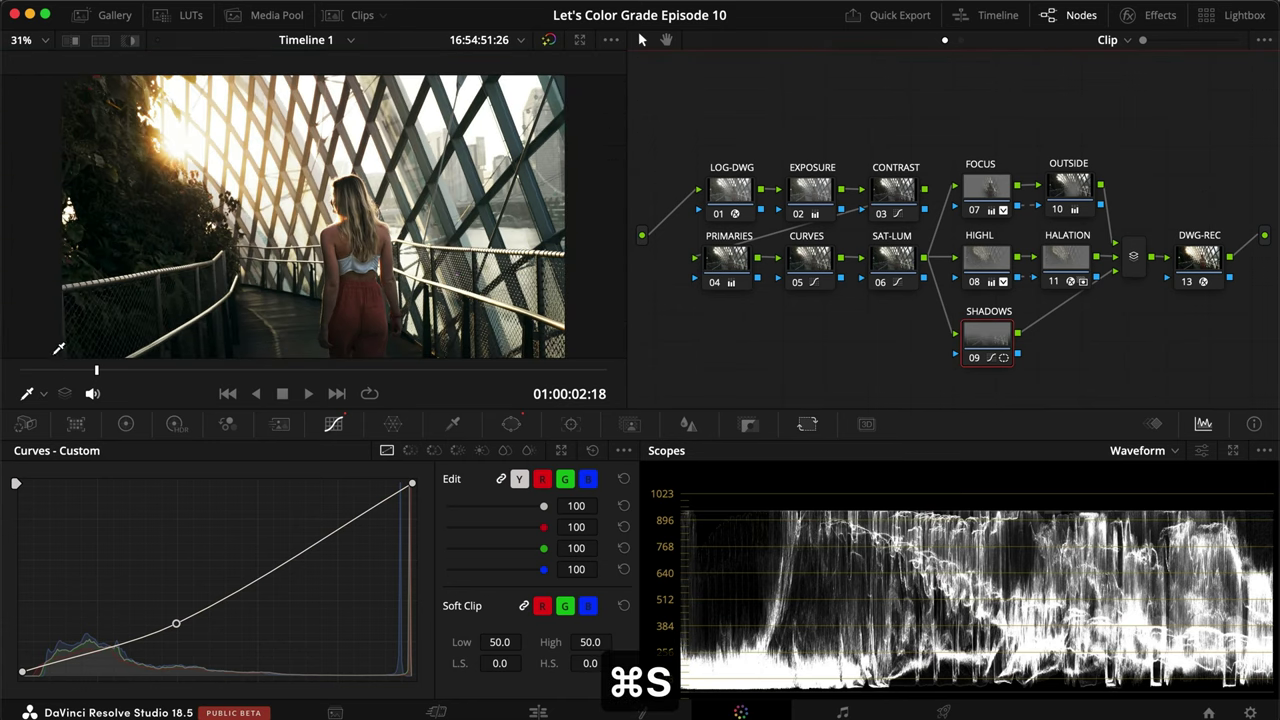
Step: Review the graded clip's playback in full screen, return to the color page, and save the project
key("super+f")
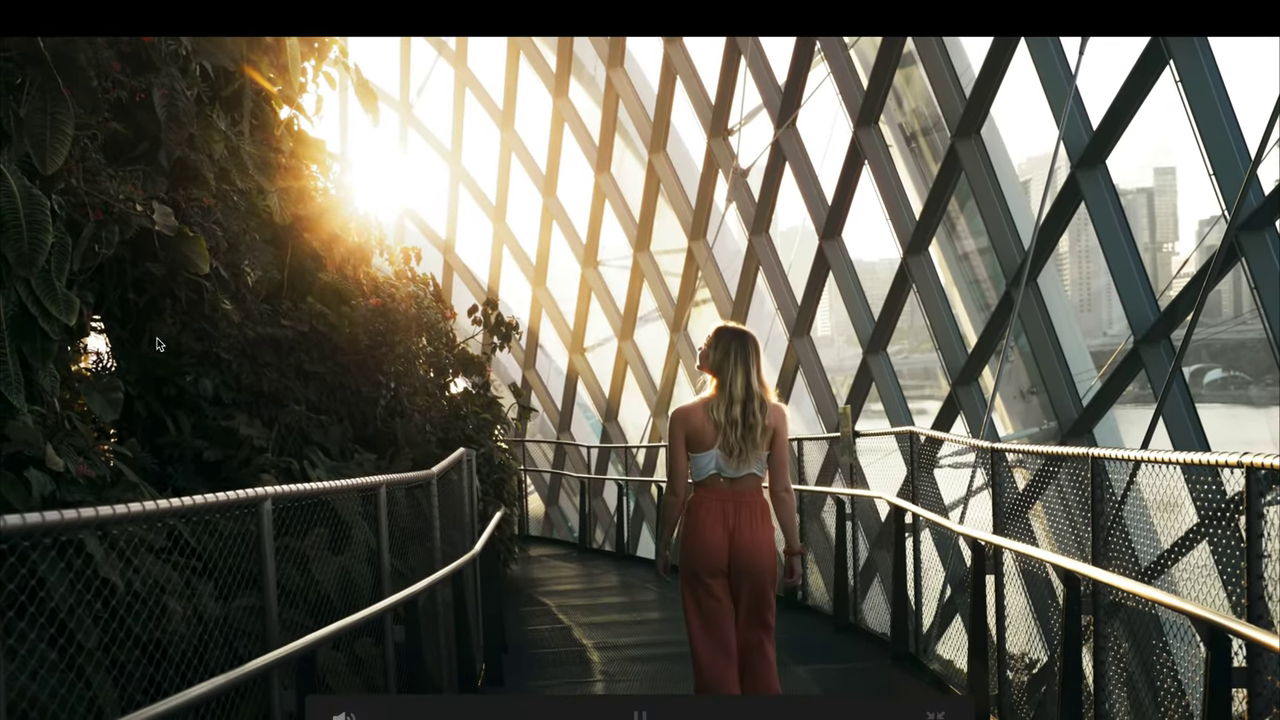
mouse_move(410, 230)
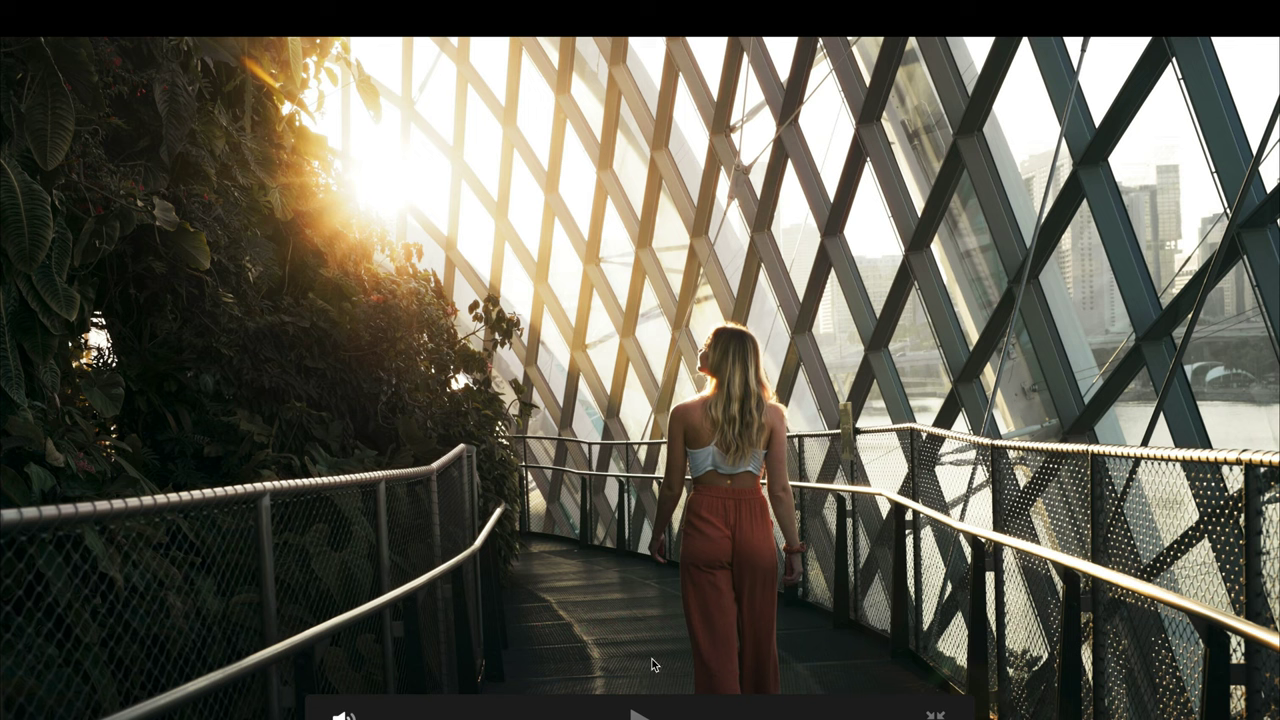
left_click(697, 418)
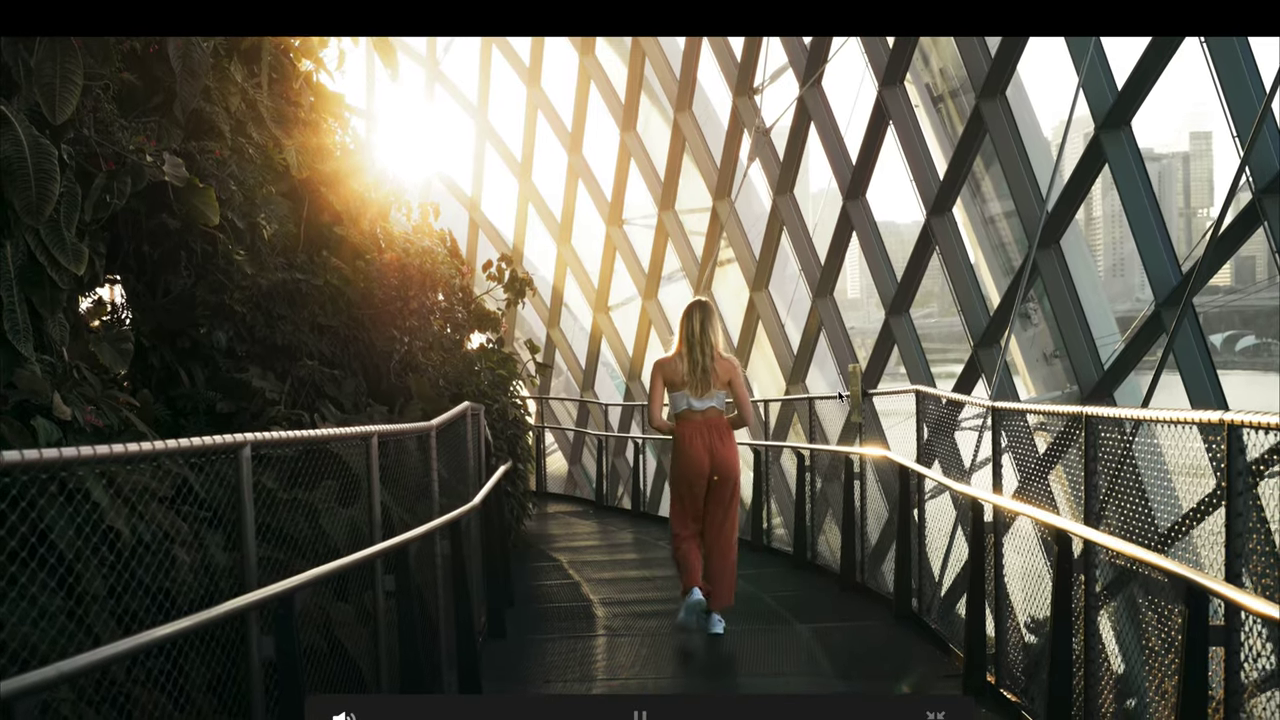
key("Escape")
key("super+s")
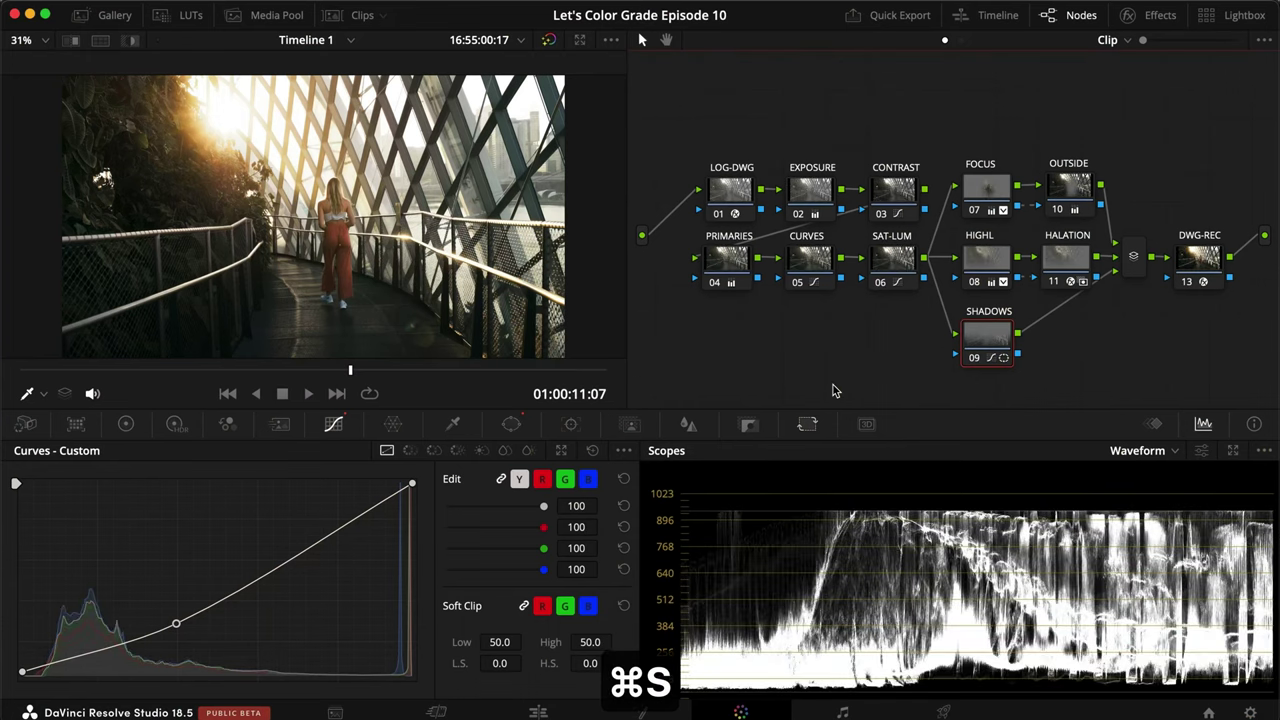